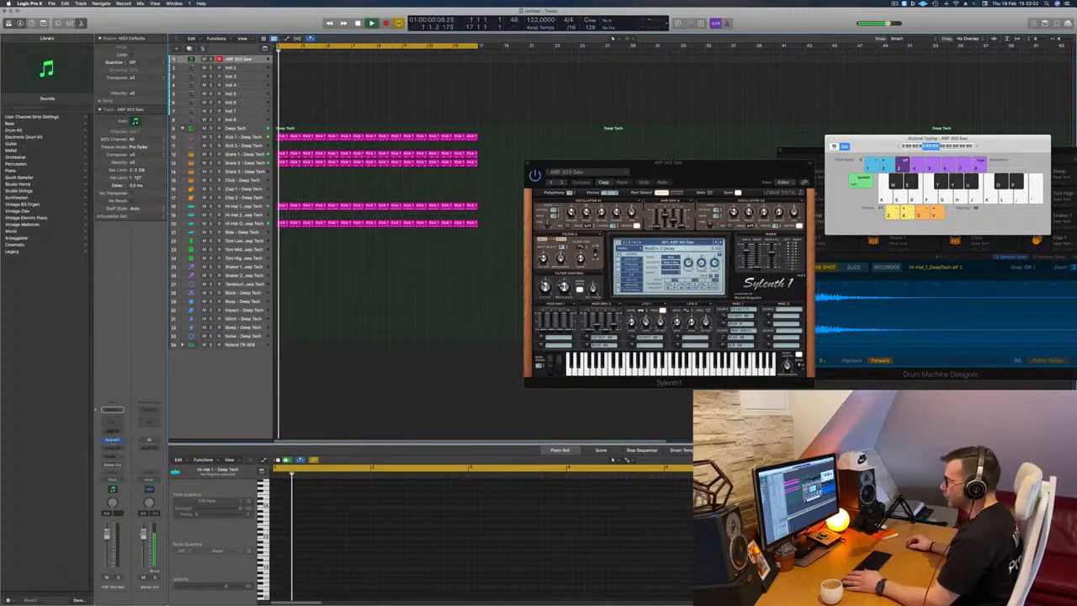
Load the BS Big Bass preset into Sylenth1 and increase the height of the first instrument track.
left_click_drag(724, 172, 599, 181)
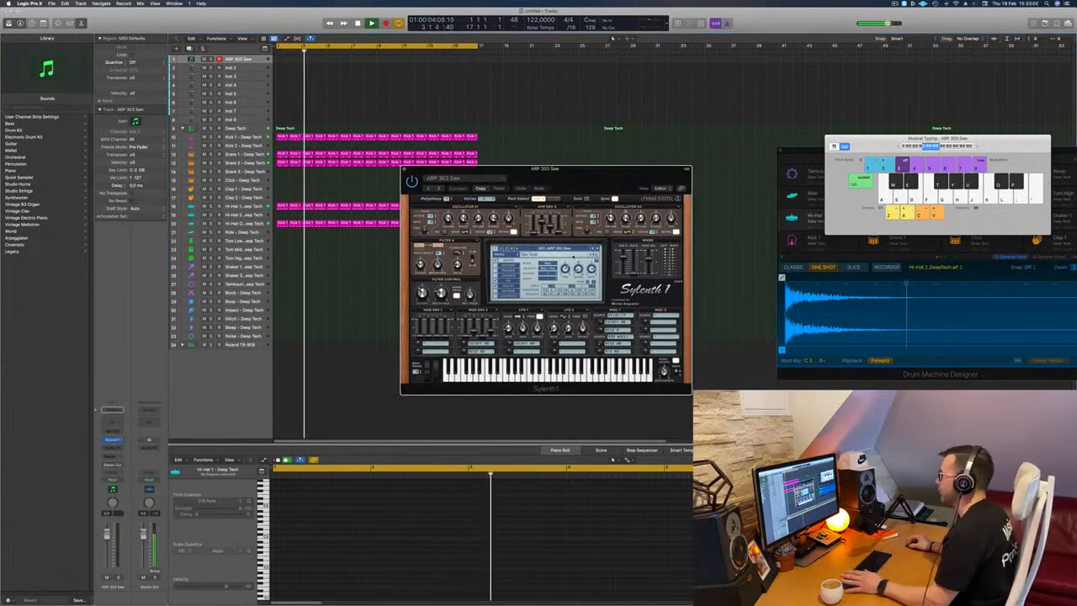
left_click(545, 249)
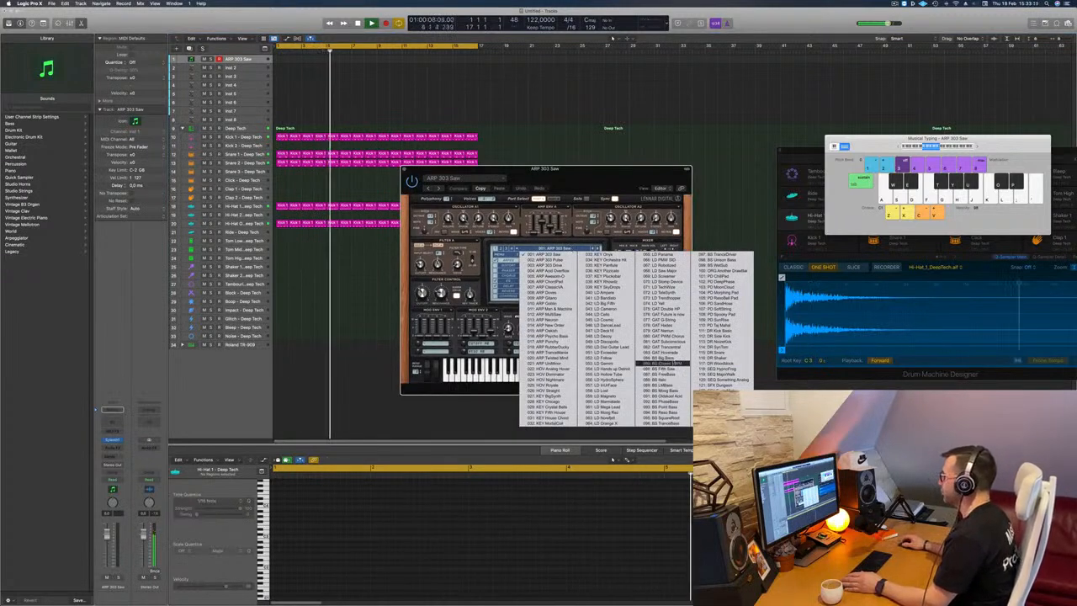
left_click(661, 361)
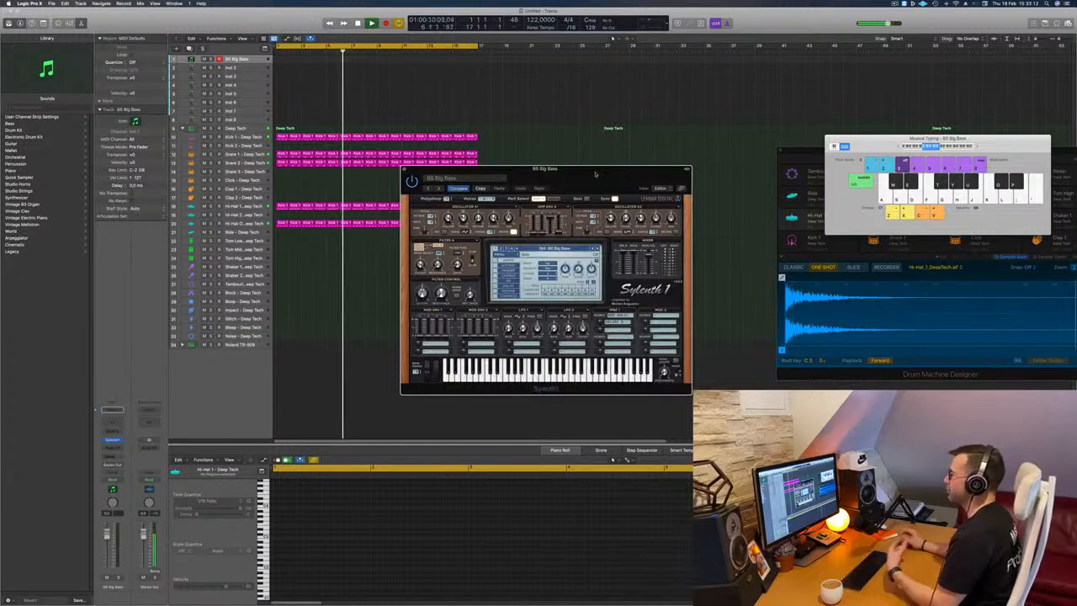
left_click_drag(947, 150, 882, 150)
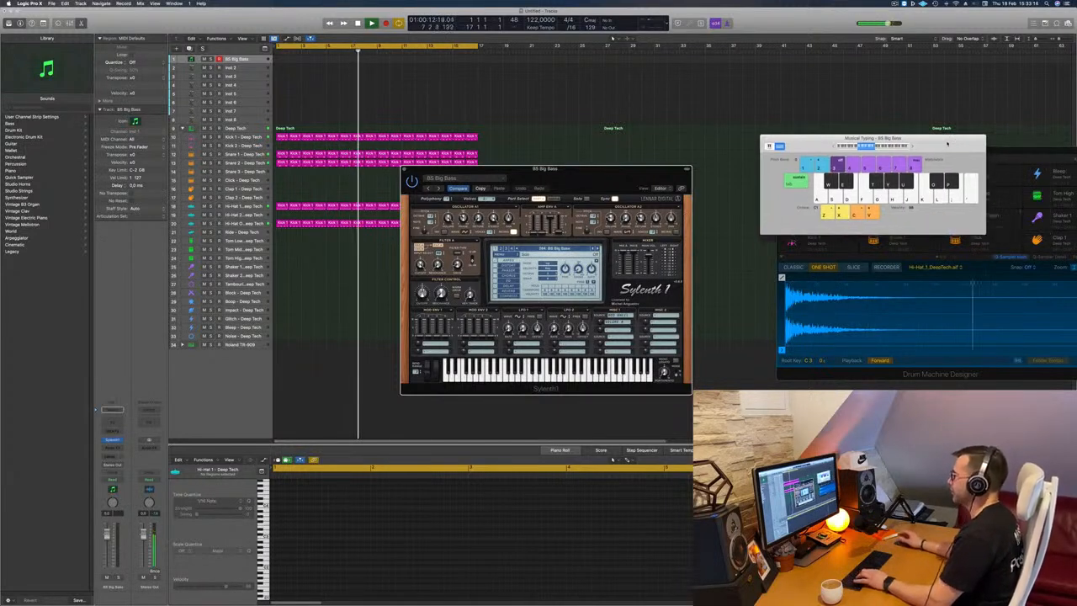
left_click(248, 60)
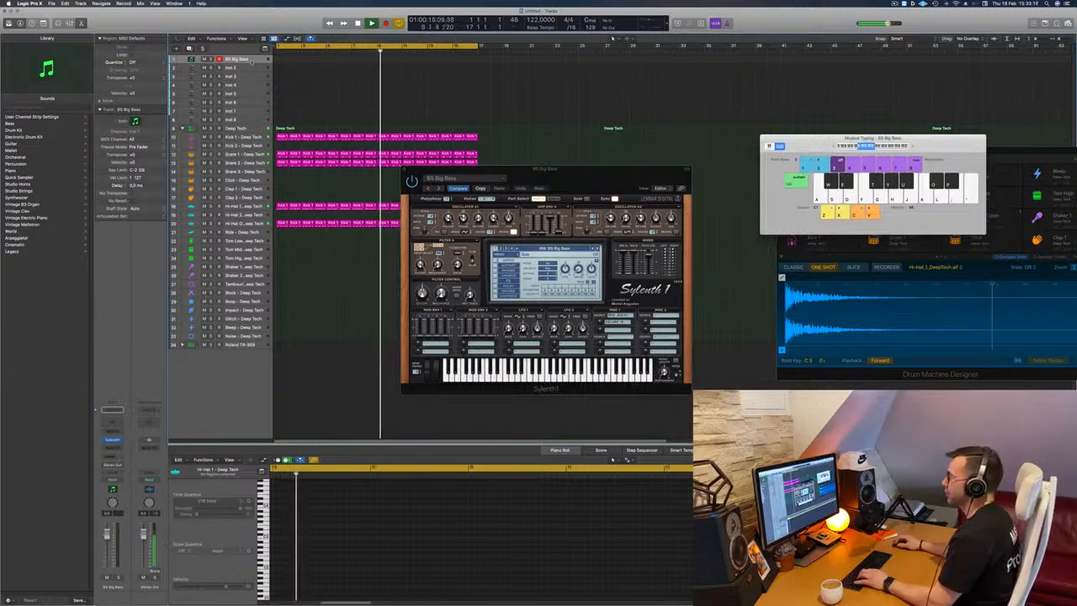
left_click_drag(252, 64, 253, 95)
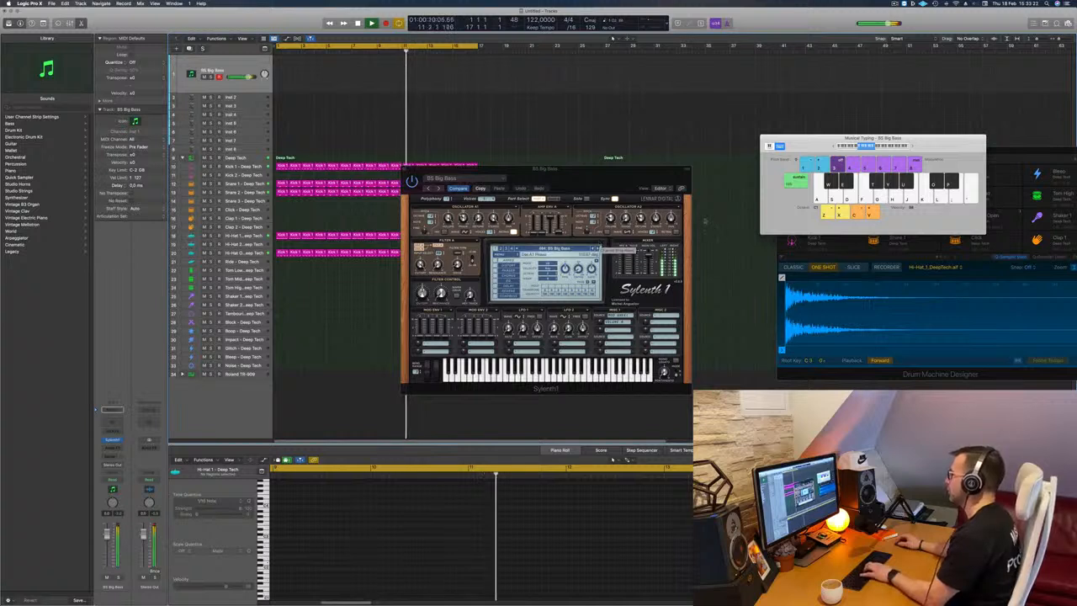
Lower the bass track's volume and switch Sylenth1 to the BS Fifth Saw preset after auditioning neighbouring bass presets.
left_click(597, 248)
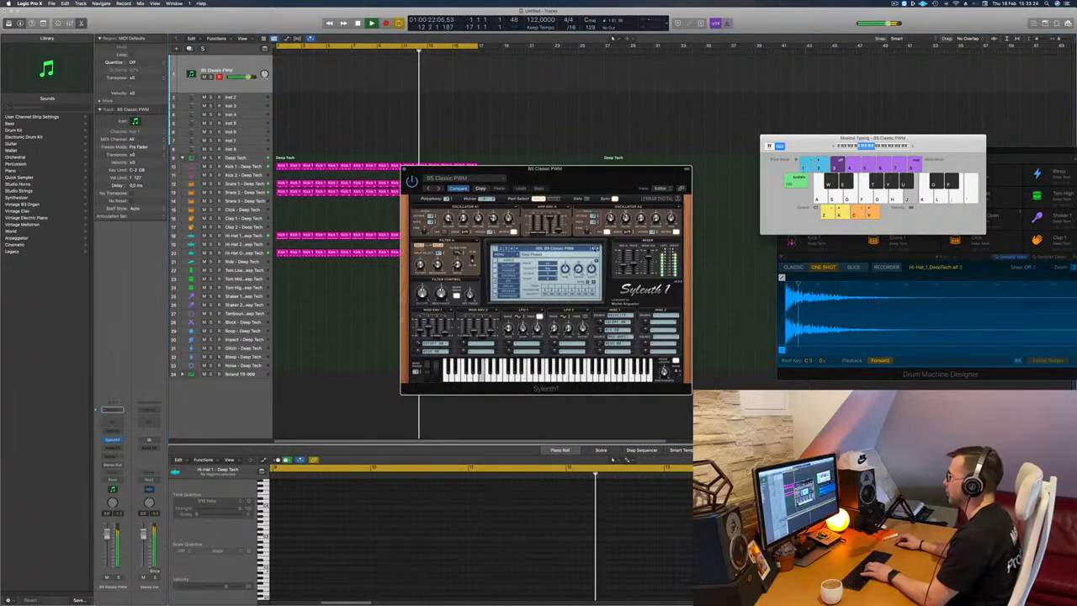
key("j")
key("l")
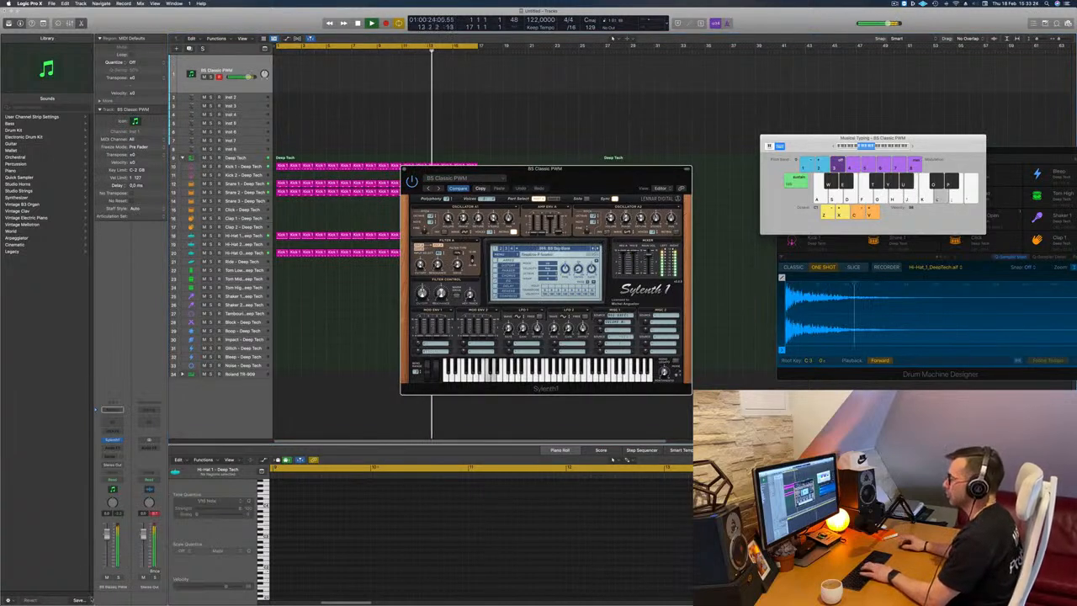
left_click(107, 551)
key("j")
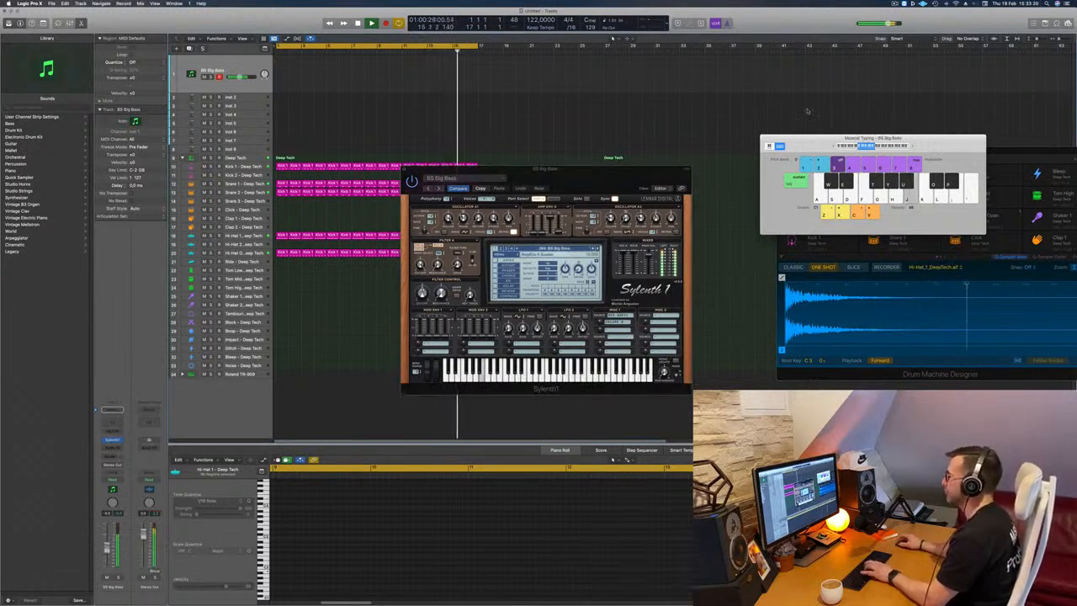
left_click(598, 249)
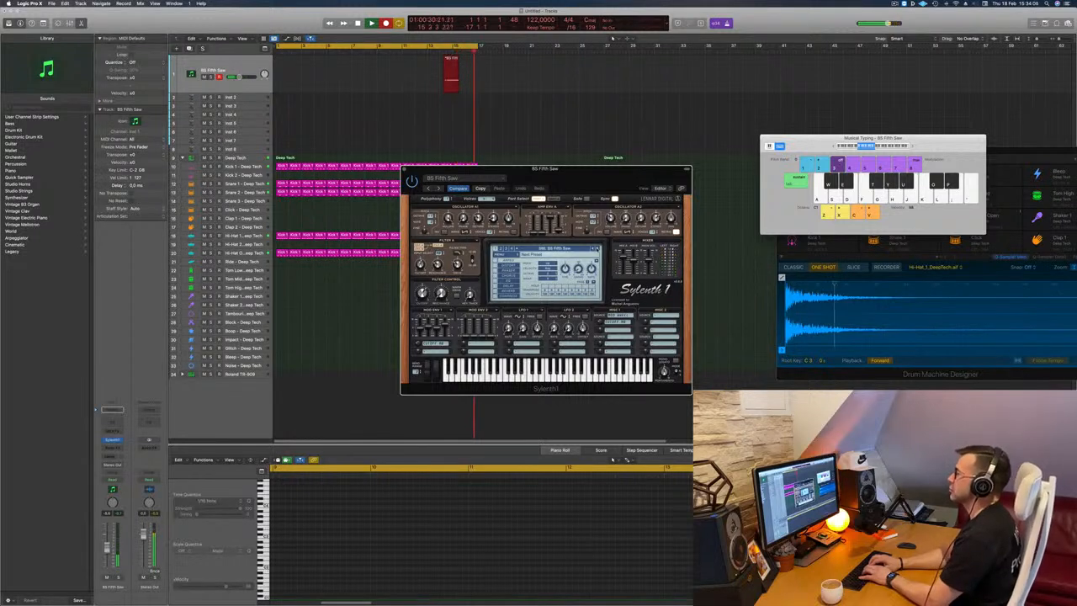
Restart recording from bar 1, play a bass line with Musical Typing on the first track, and play back the take.
key("space")
key("space")
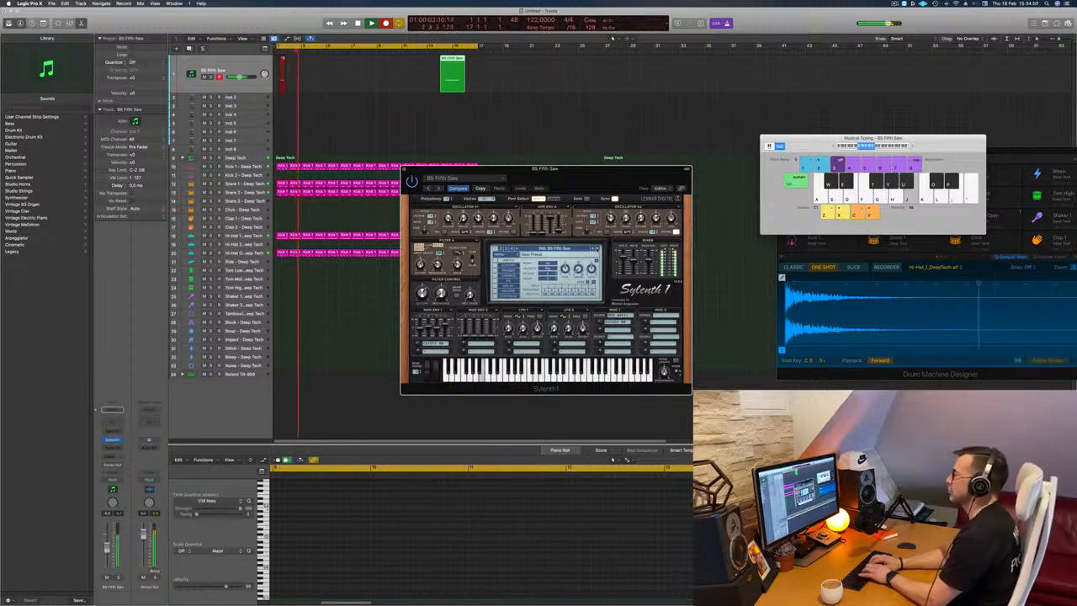
key("k")
key("h")
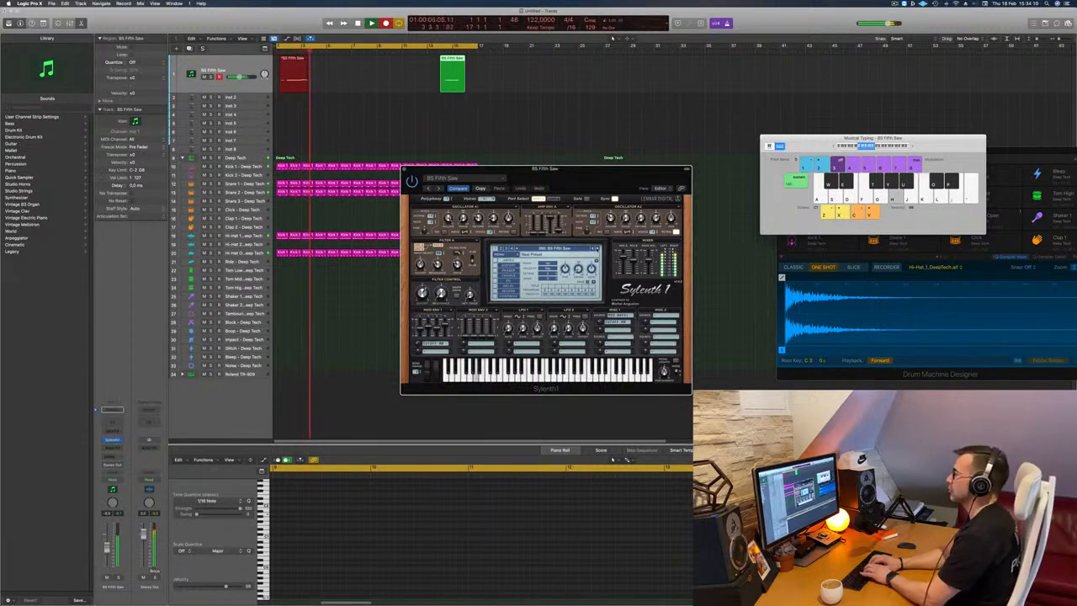
key("j")
key("semicolon")
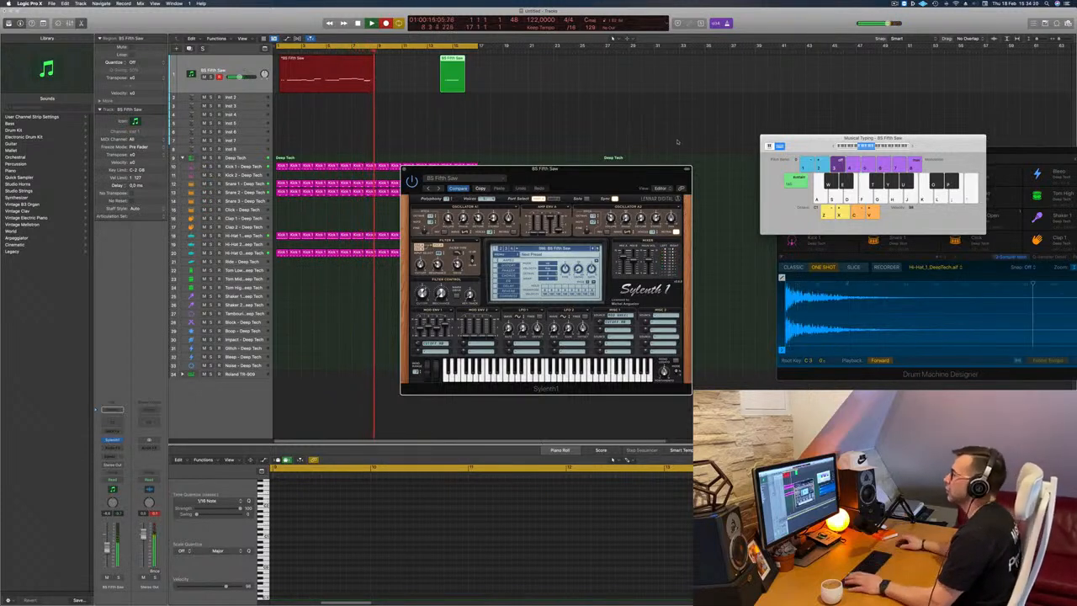
key("space")
key("space")
Split the newly recorded bass region at bar 5 and delete its first part.
left_click(328, 63)
left_click(326, 61, "super")
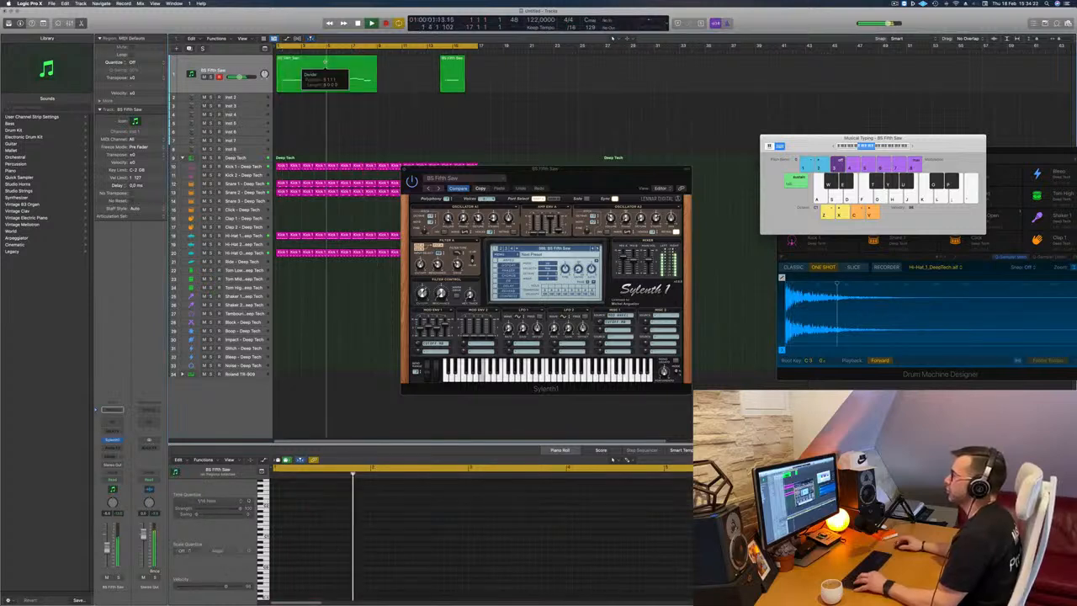
key("space")
left_click(308, 68)
key("Delete")
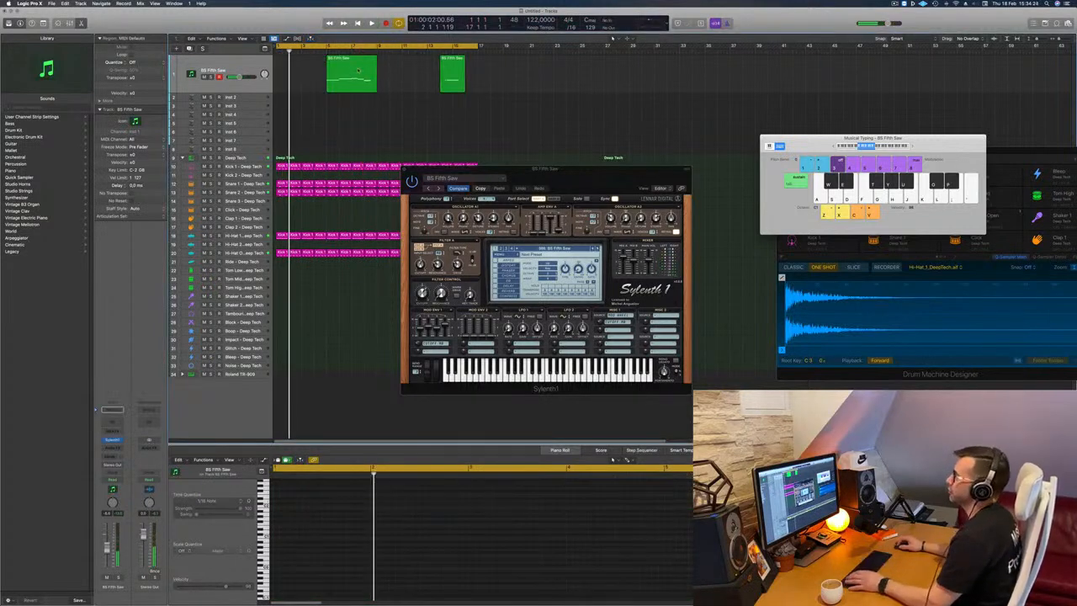
Move the remaining bass region to bar 1 and quantize all its notes to 1/16.
left_click_drag(357, 70, 311, 70)
key("space")
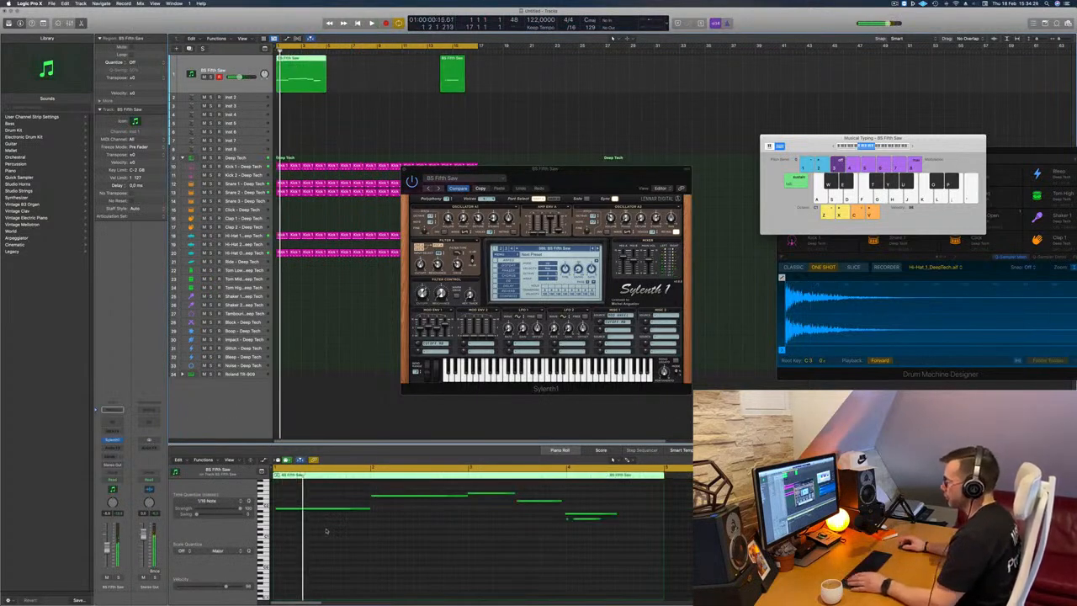
left_click(336, 530)
key("super+a")
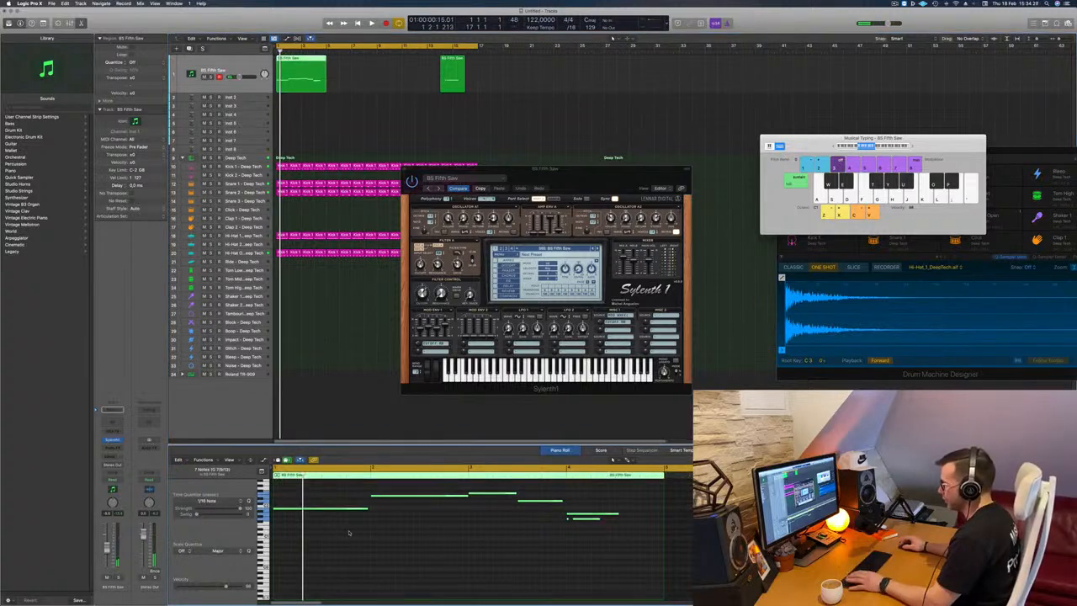
Play back the bass line and delete the extra short note beneath the last note in bar 4.
key("space")
left_click(345, 532)
scroll(428, 533, "left", 1)
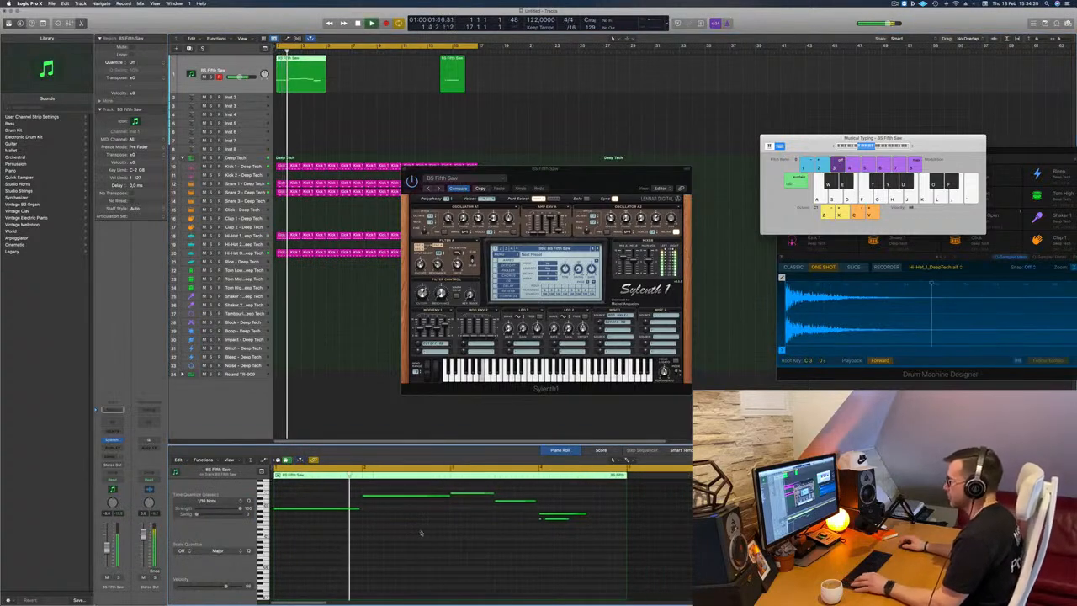
scroll(420, 532, "left", 3)
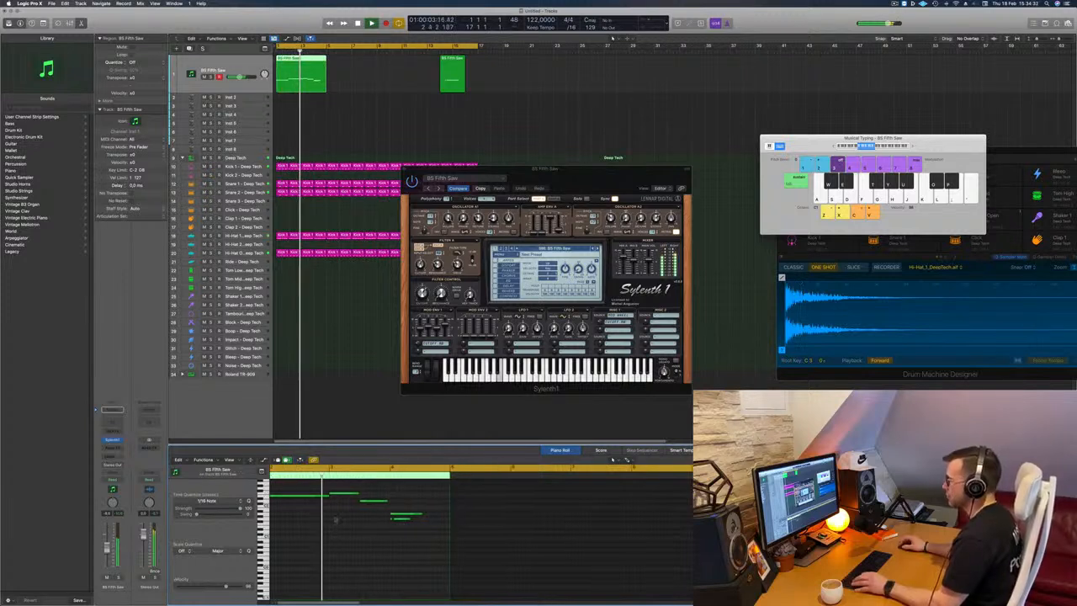
scroll(370, 519, "right", 1)
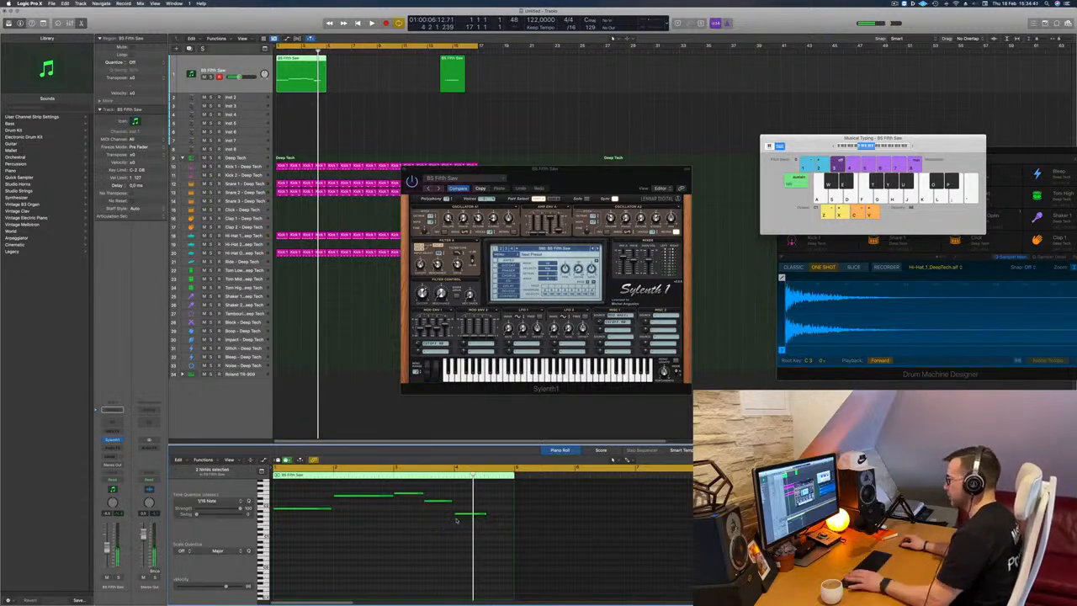
left_click_drag(564, 174, 570, 152)
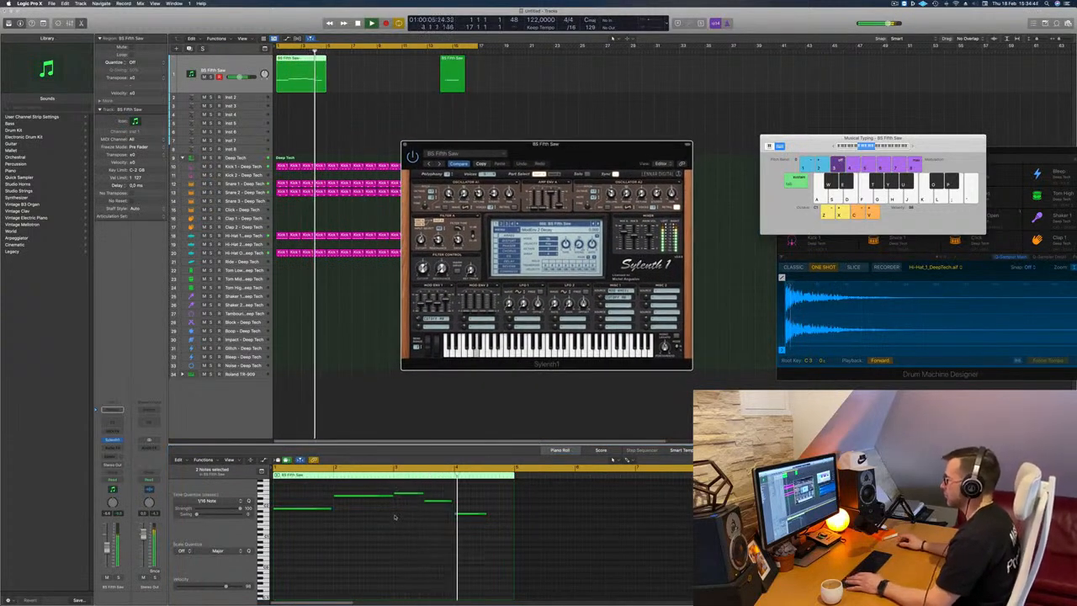
Try lower and higher pitches for the last bass note and extend it to the end of bar 4.
left_click(464, 515)
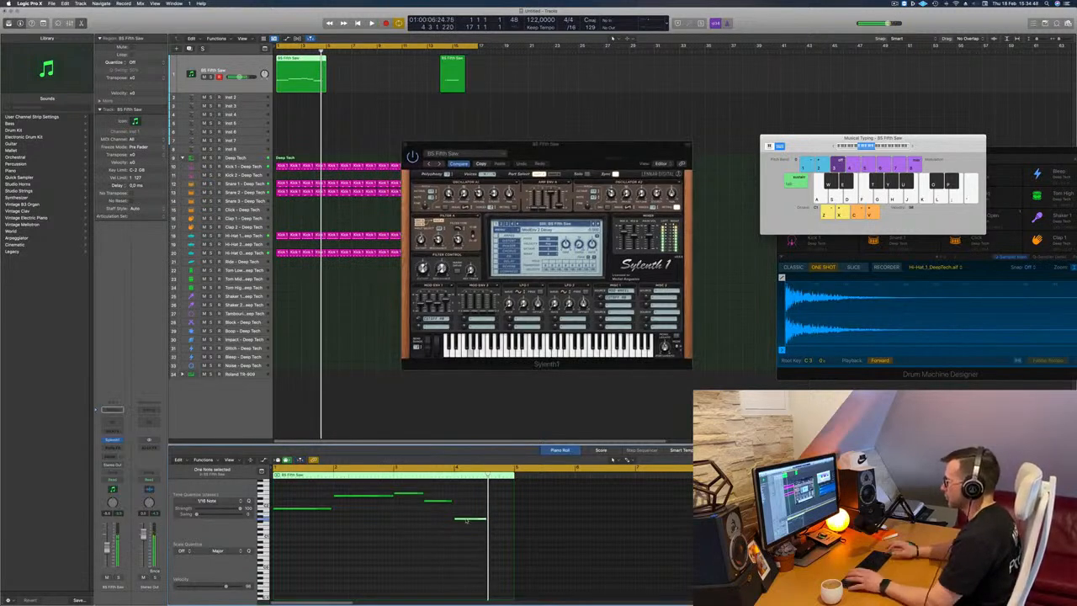
key("space")
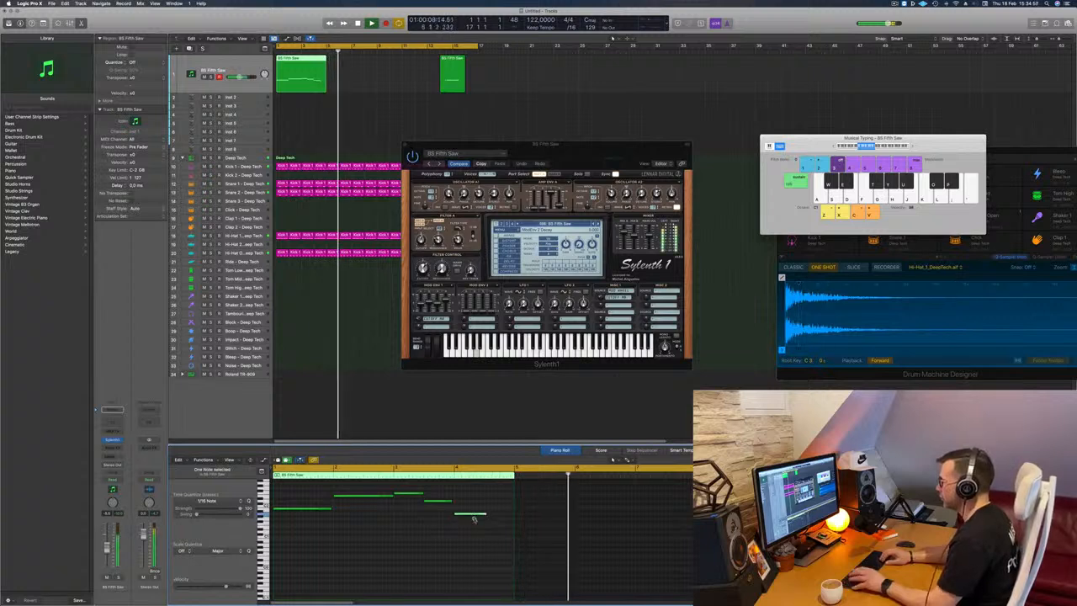
key("Return")
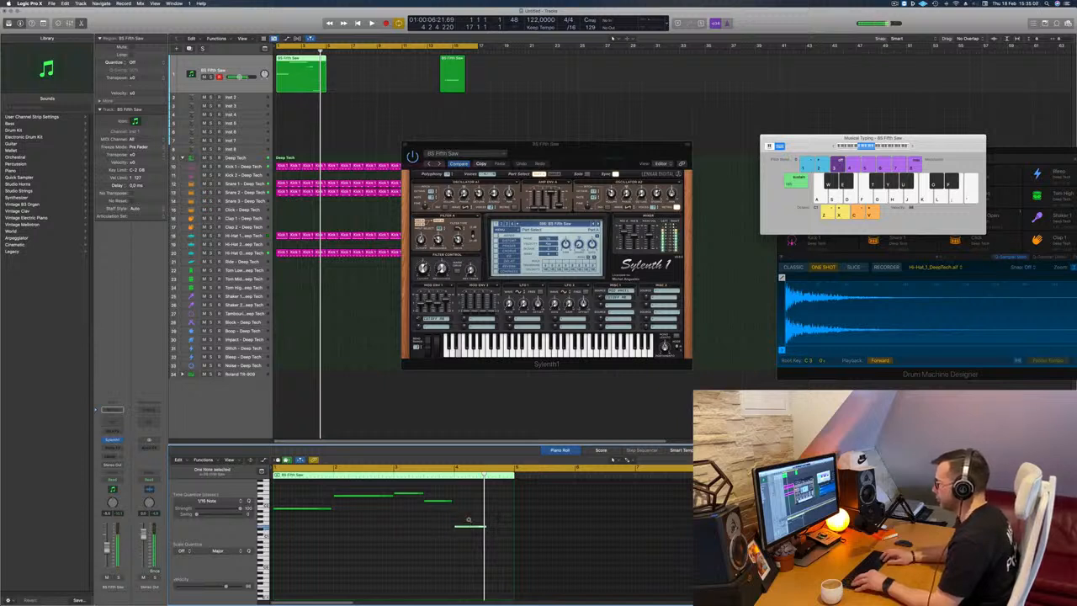
key("space")
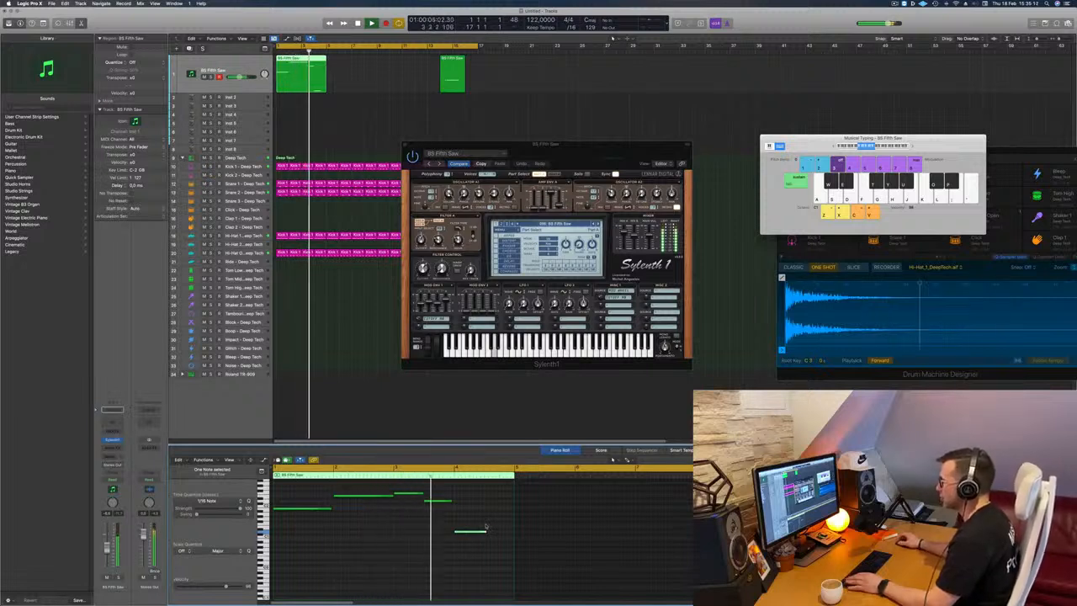
left_click_drag(473, 532, 513, 509)
key("space")
key("space")
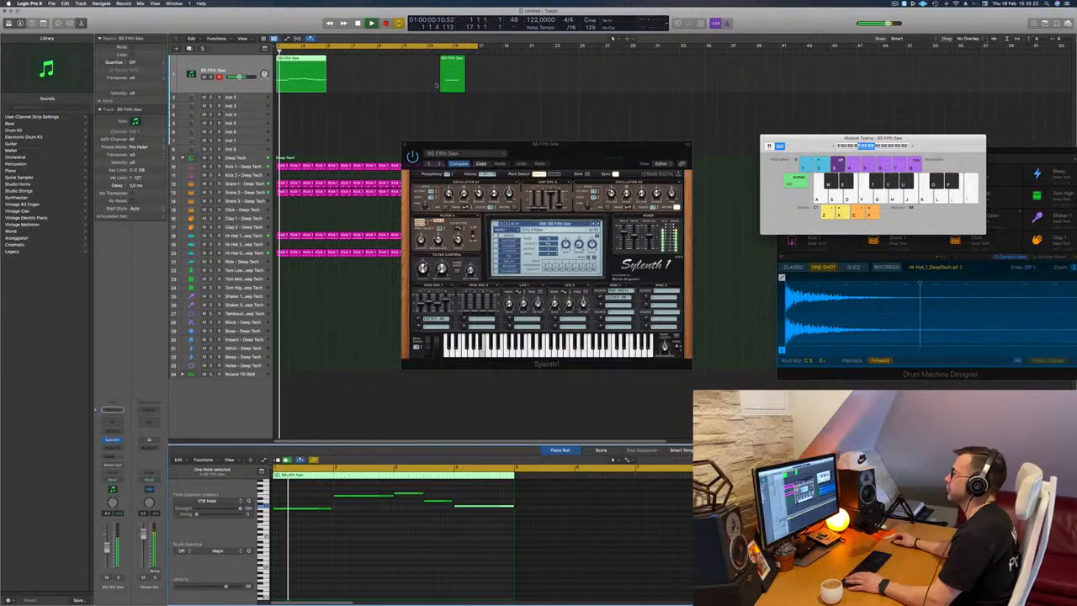
Delete the leftover short bass region near bar 14 and raise the pitch of the last note in bar 4.
left_click(453, 76)
key("Delete")
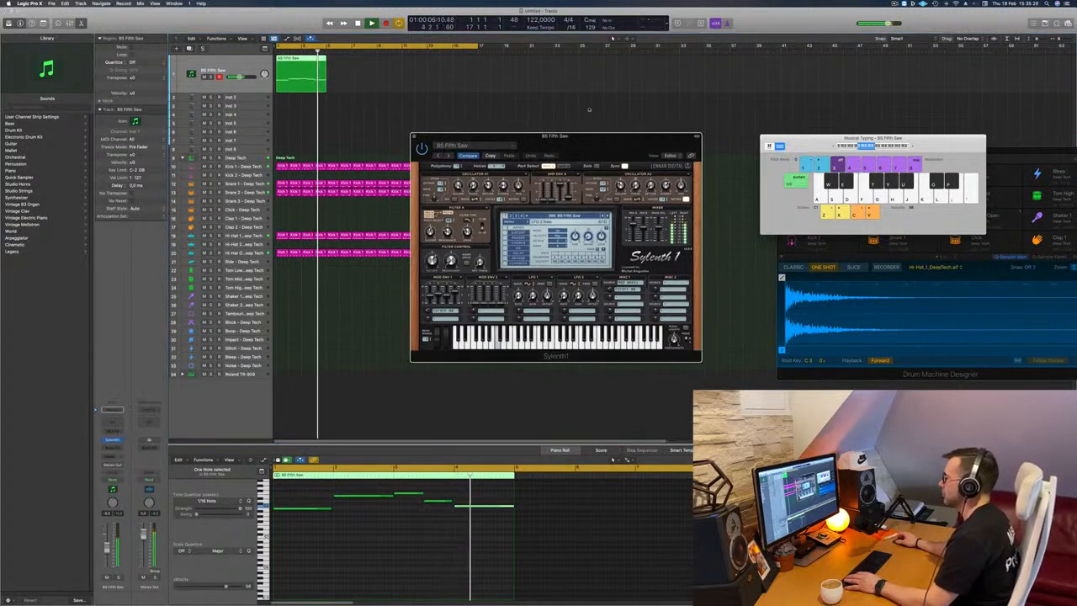
left_click_drag(554, 143, 586, 86)
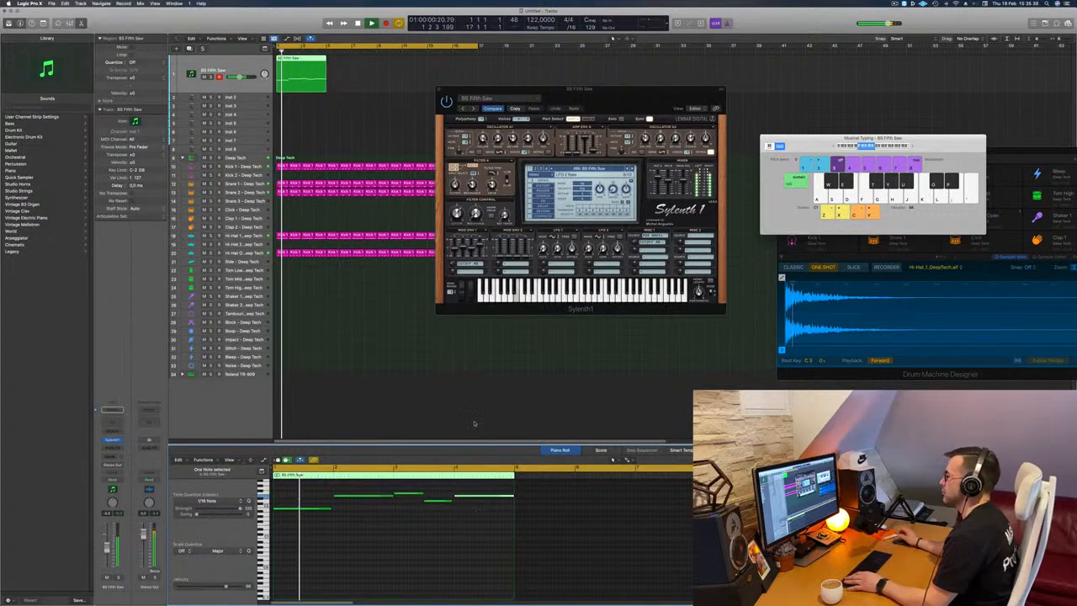
Adjust the filter cutoff in Sylenth1 and extend the note before the last one up to bar 4.
left_click_drag(625, 114, 647, 117)
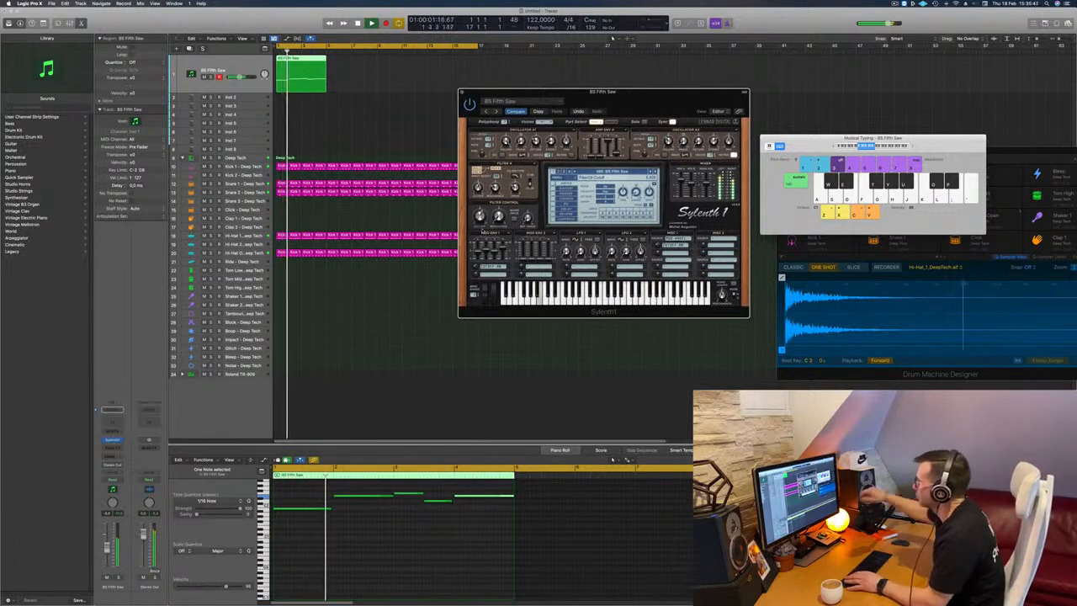
left_click_drag(625, 101, 540, 106)
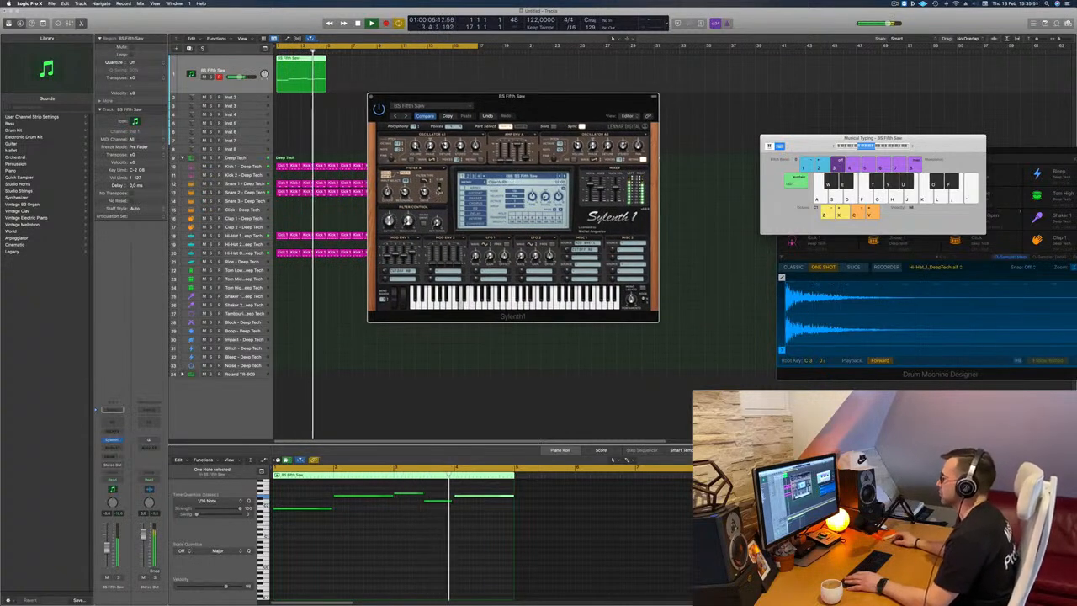
left_click(451, 502)
key("space")
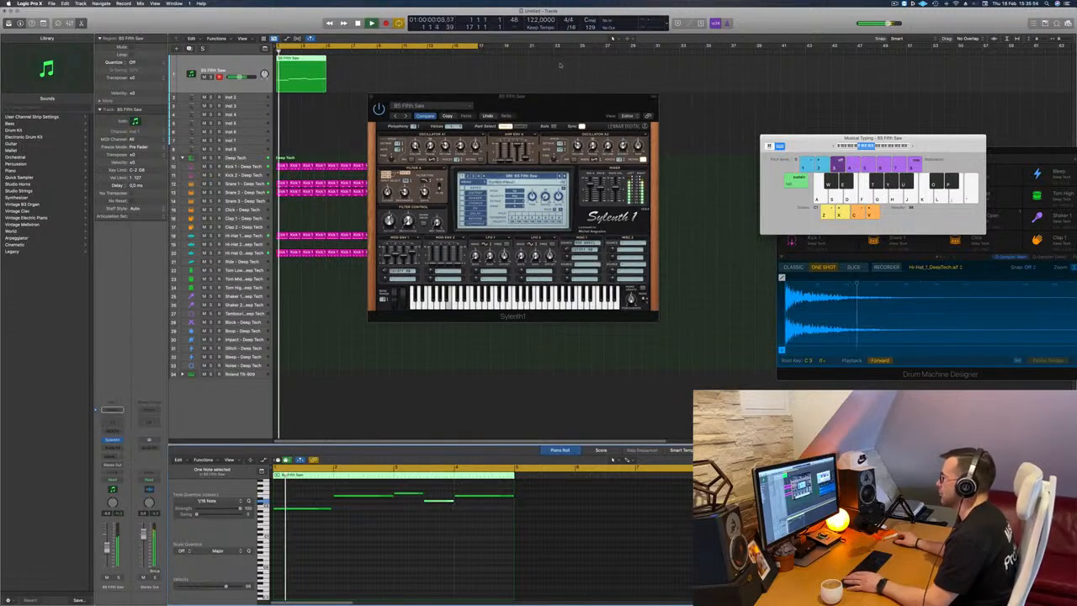
Adjust the Sylenth1 filter cutoff and set the dry/wet mix of its delay effect while the bass line plays.
left_click_drag(554, 100, 574, 137)
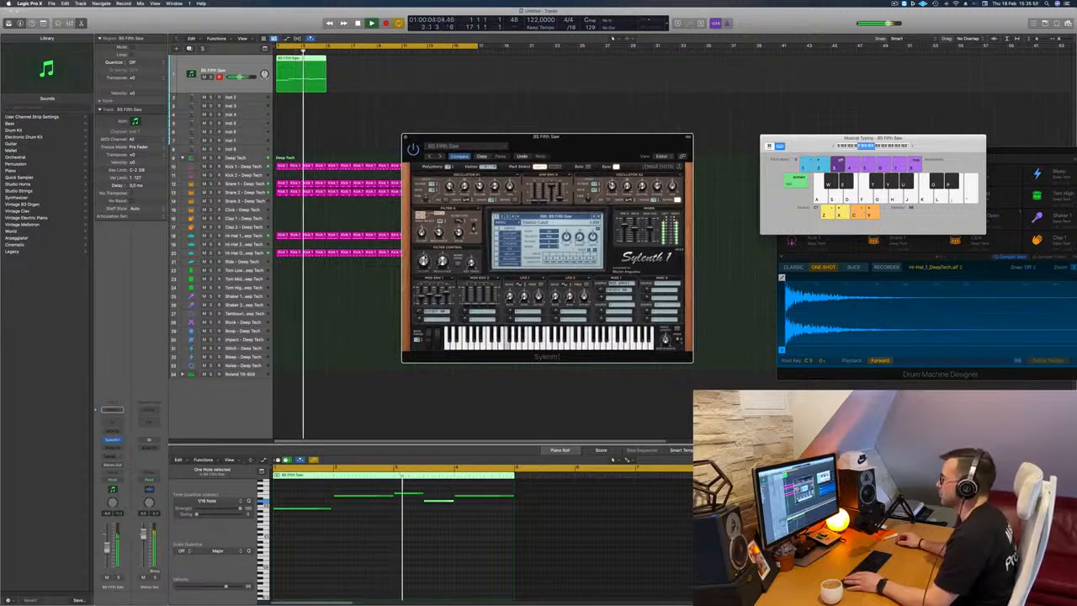
left_click(498, 254)
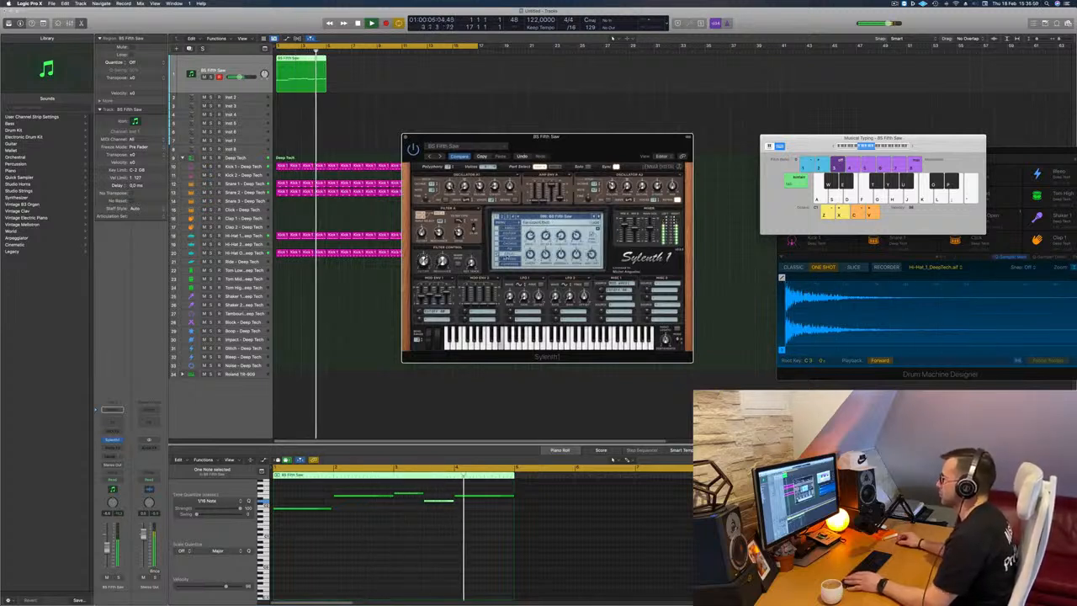
left_click_drag(580, 142, 603, 146)
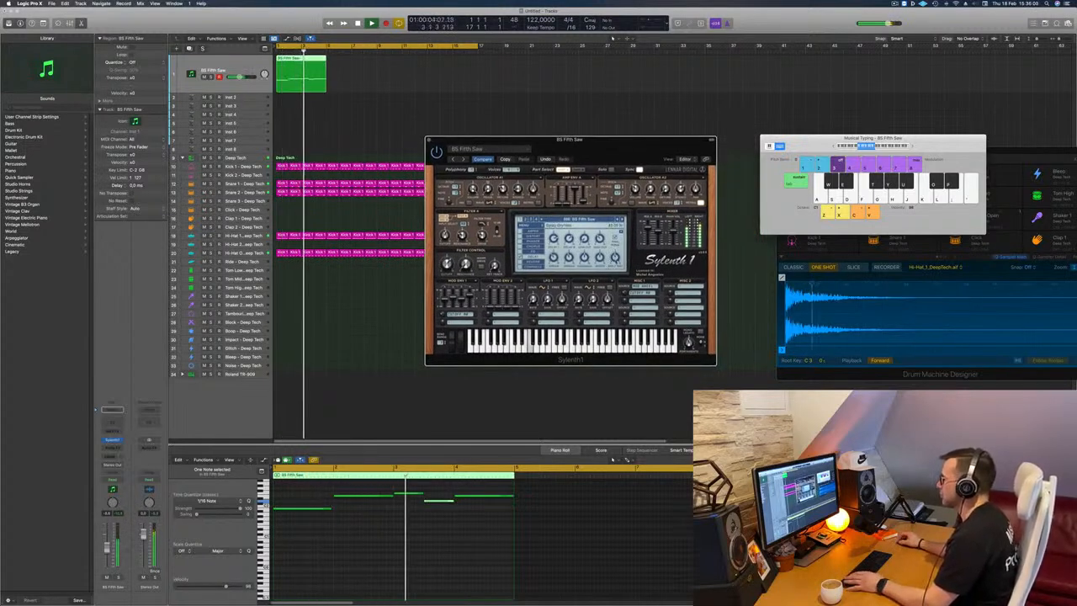
mouse_move(638, 146)
left_mouse_down()
mouse_move(647, 145)
mouse_move(632, 144)
left_mouse_up()
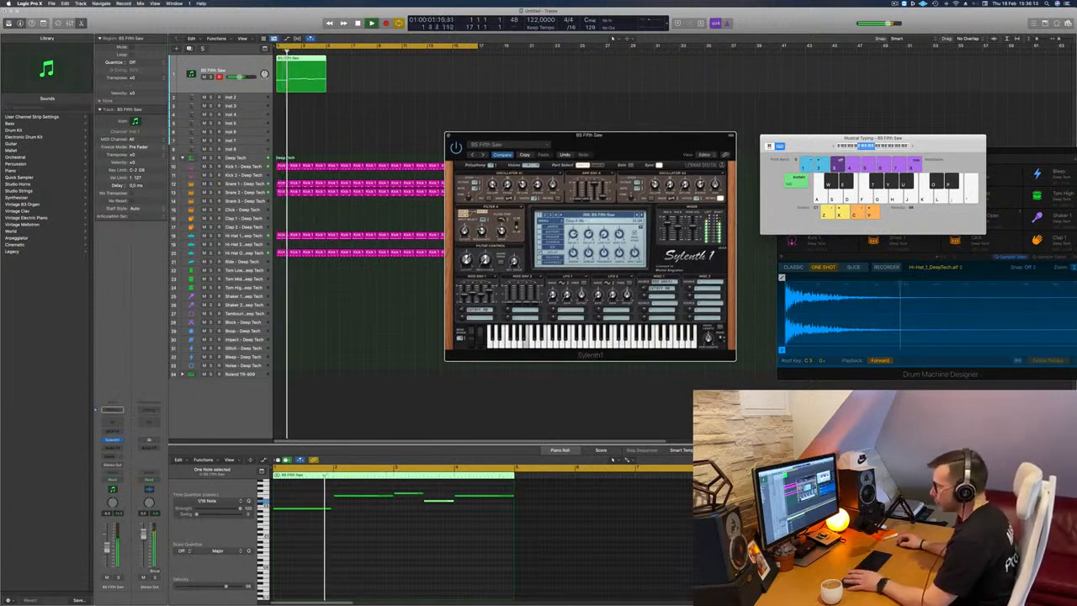
Copy the four-bar bass region along the BS Fifth Saw track until it fills 16 bars.
left_click(438, 501)
left_click_drag(630, 150, 574, 153)
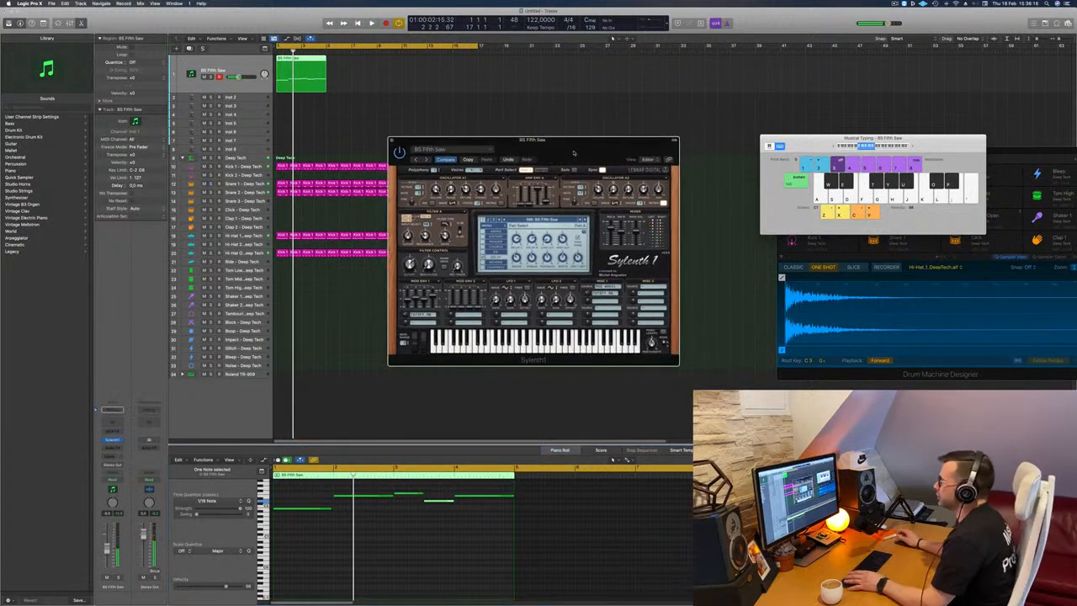
key("space")
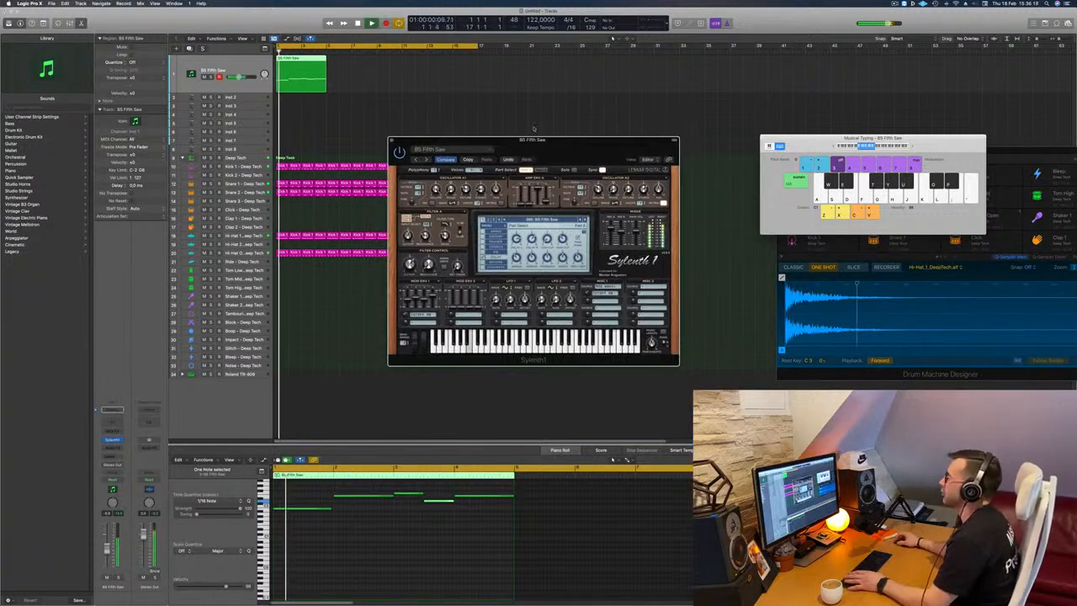
left_click_drag(312, 68, 363, 68)
left_click_drag(305, 80, 303, 80)
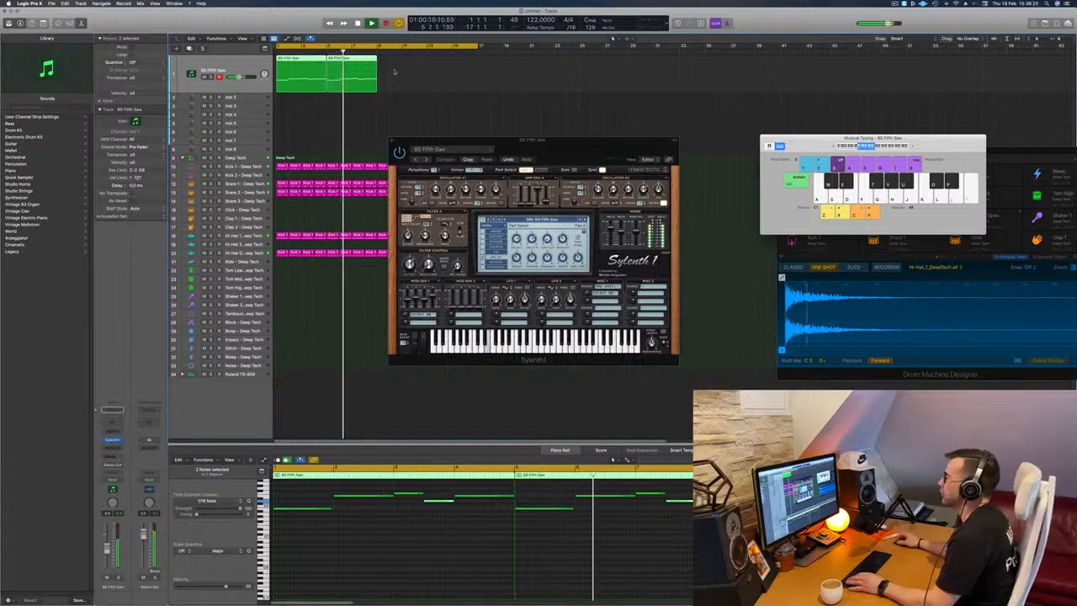
left_click_drag(351, 62, 454, 63)
Play the extended bass line from the start, moving the Sylenth1 window clear of the regions.
left_click_drag(547, 142, 595, 132)
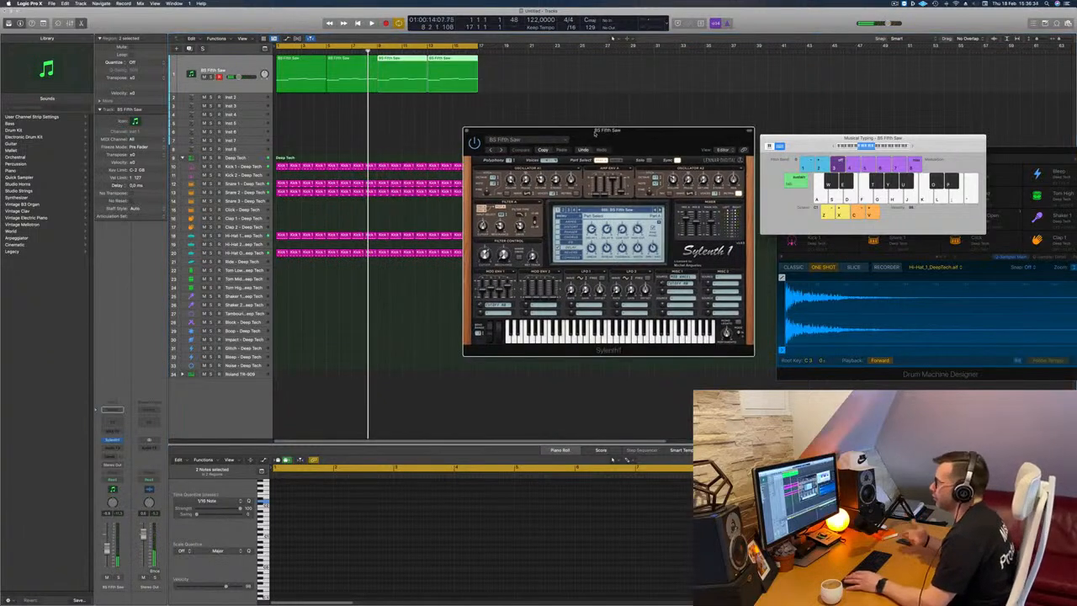
key("space")
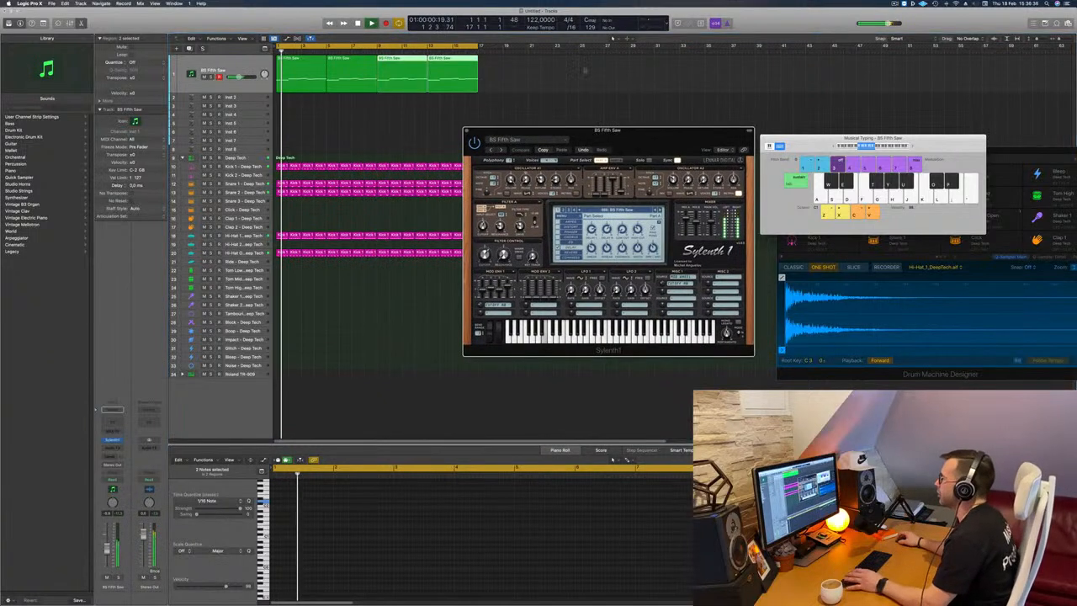
key("space")
key("space")
left_click_drag(666, 136, 612, 136)
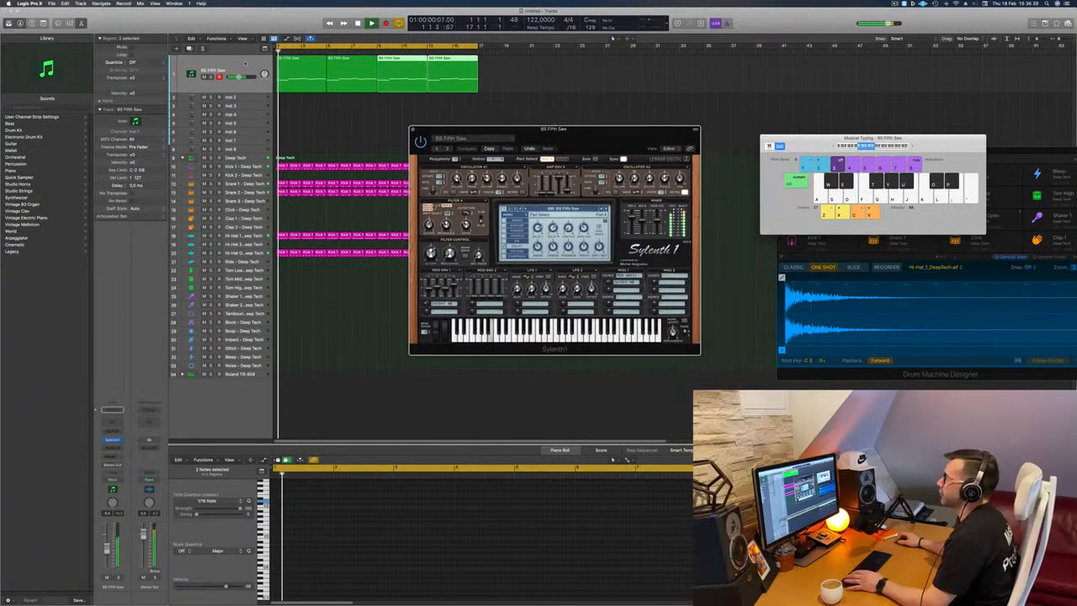
Duplicate the BS Fifth Saw track with its Sylenth1 instrument.
left_click(245, 63)
key("super+d")
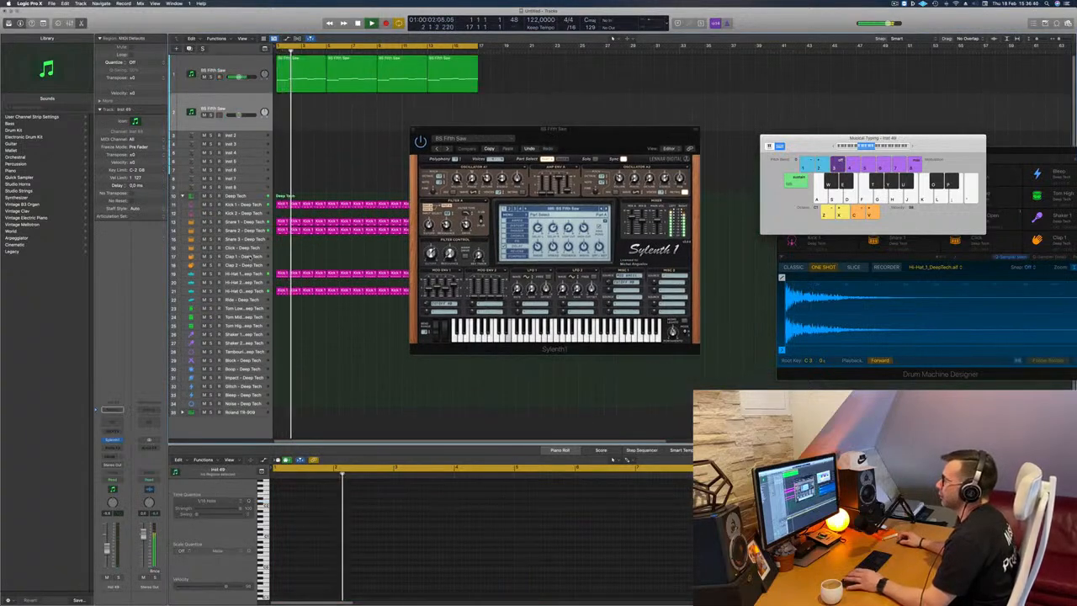
Select the Hi-Hat 1 and Hi-Hat Open tracks in turn while the loop plays.
left_click(244, 274)
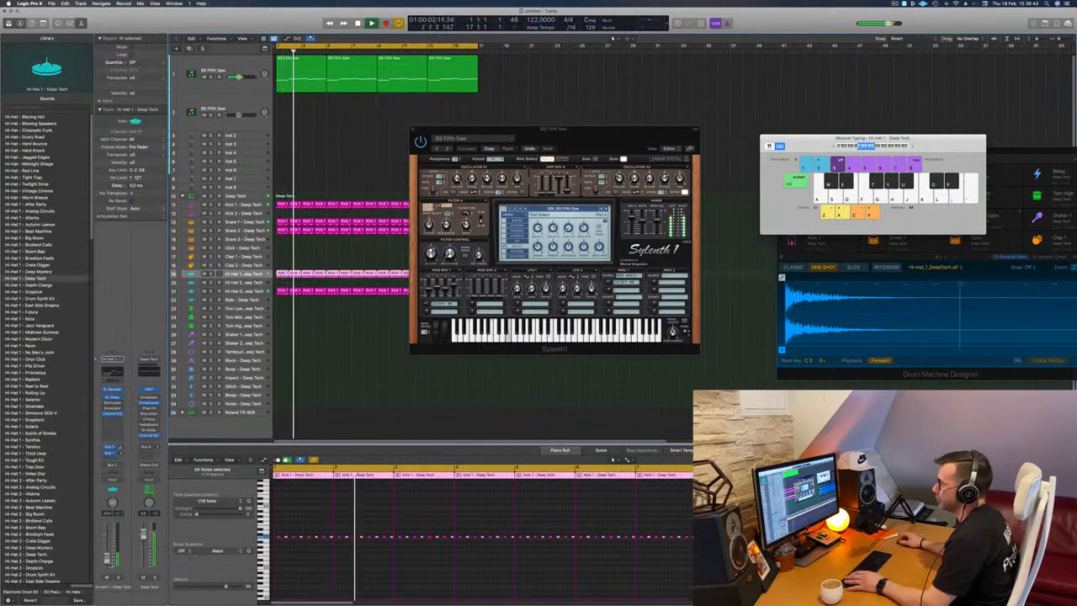
left_click(244, 291)
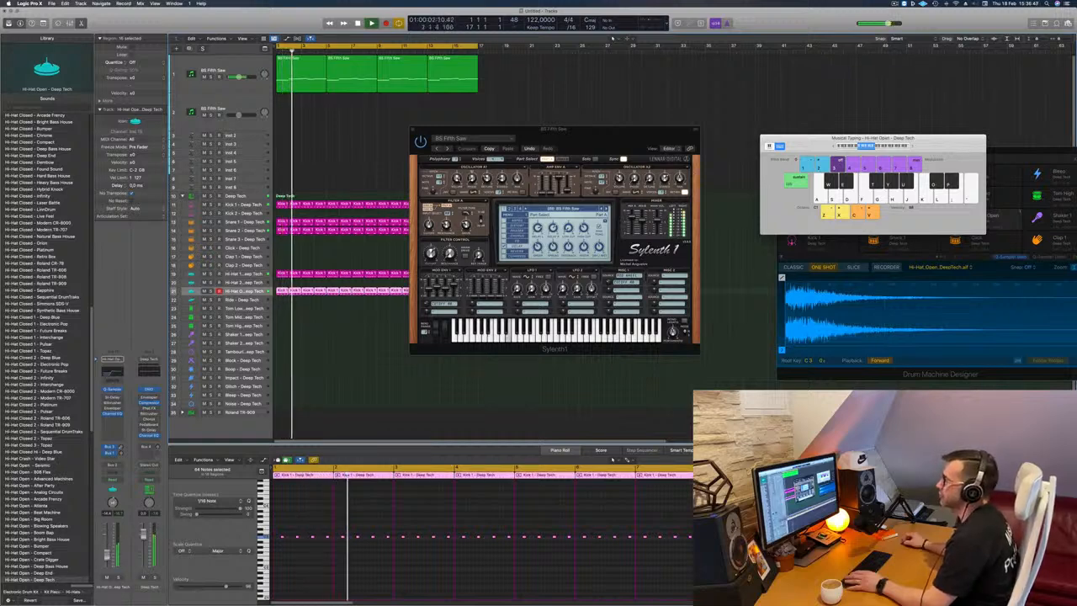
left_click_drag(602, 131, 648, 104)
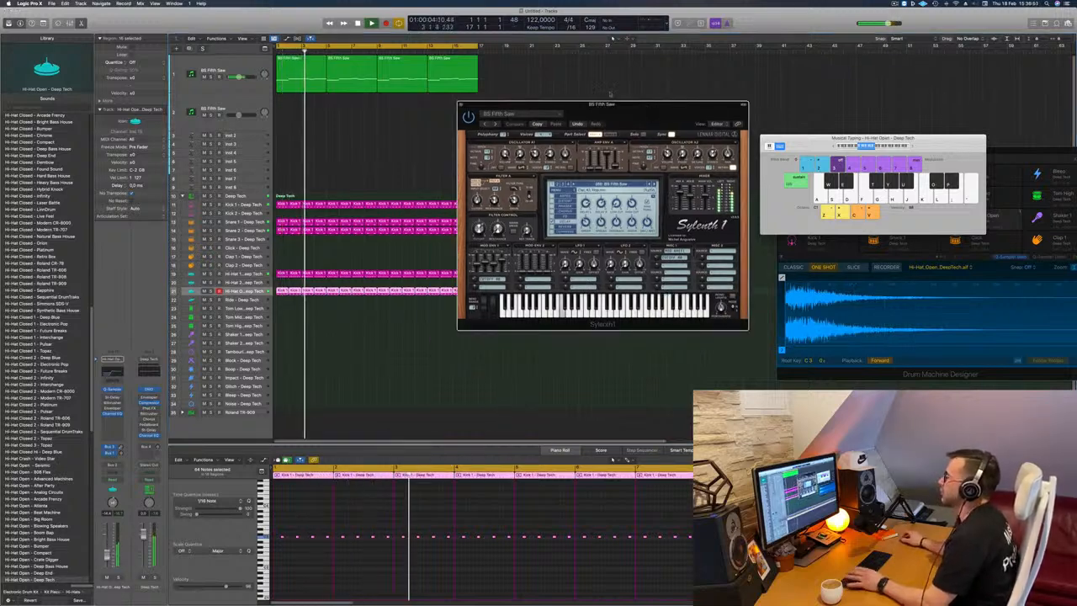
Copy all four bass regions onto the duplicated track and mute the original bass track.
left_click_drag(516, 57, 300, 115)
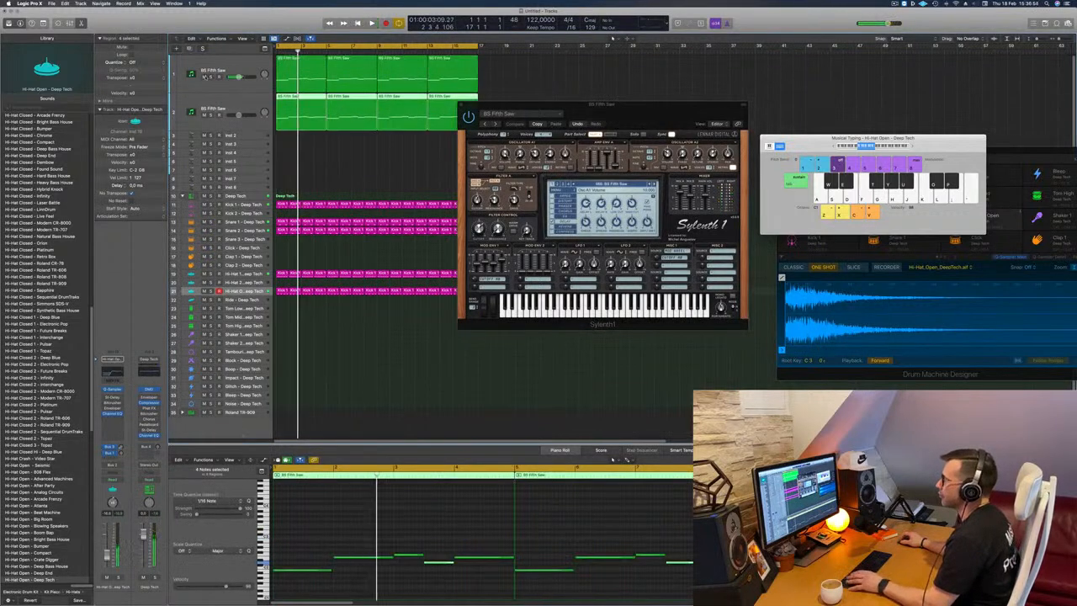
left_click(187, 121)
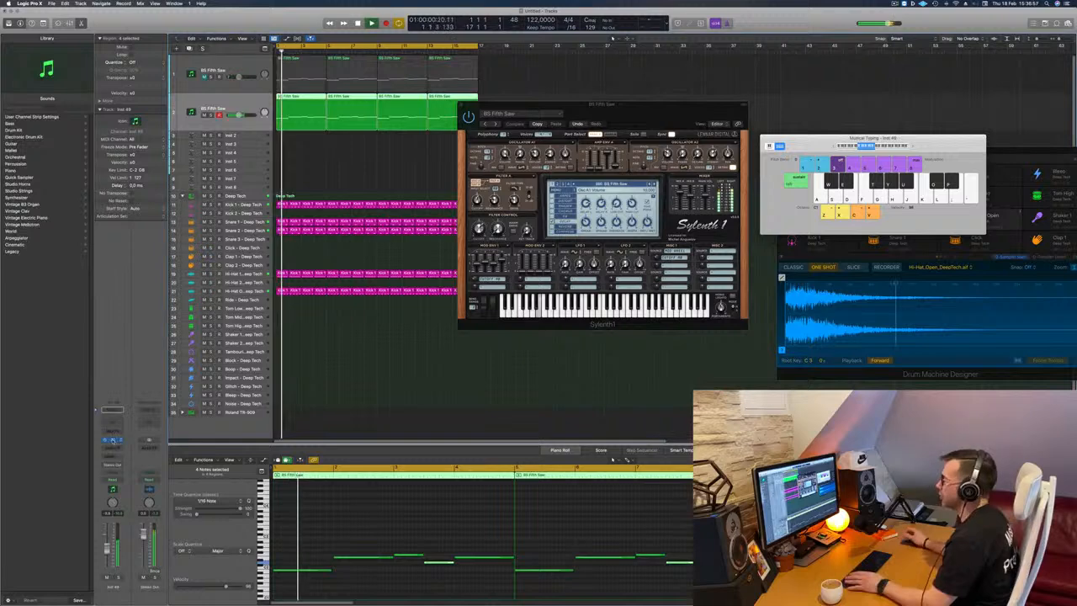
Open the duplicated track's Sylenth1 and arrange the two synth windows side by side.
left_click(112, 441)
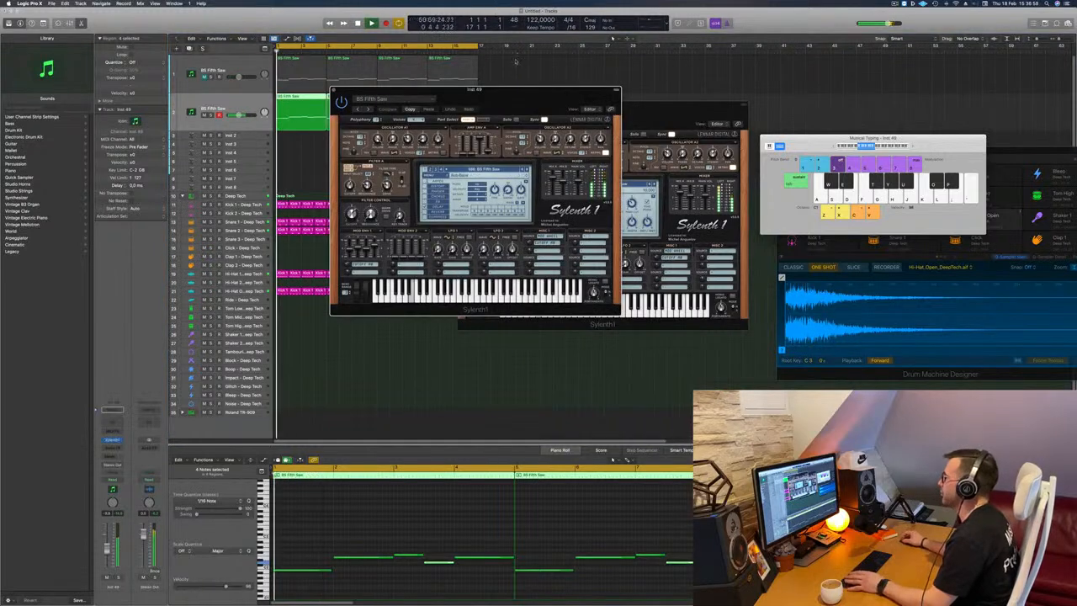
left_click_drag(517, 90, 900, 101)
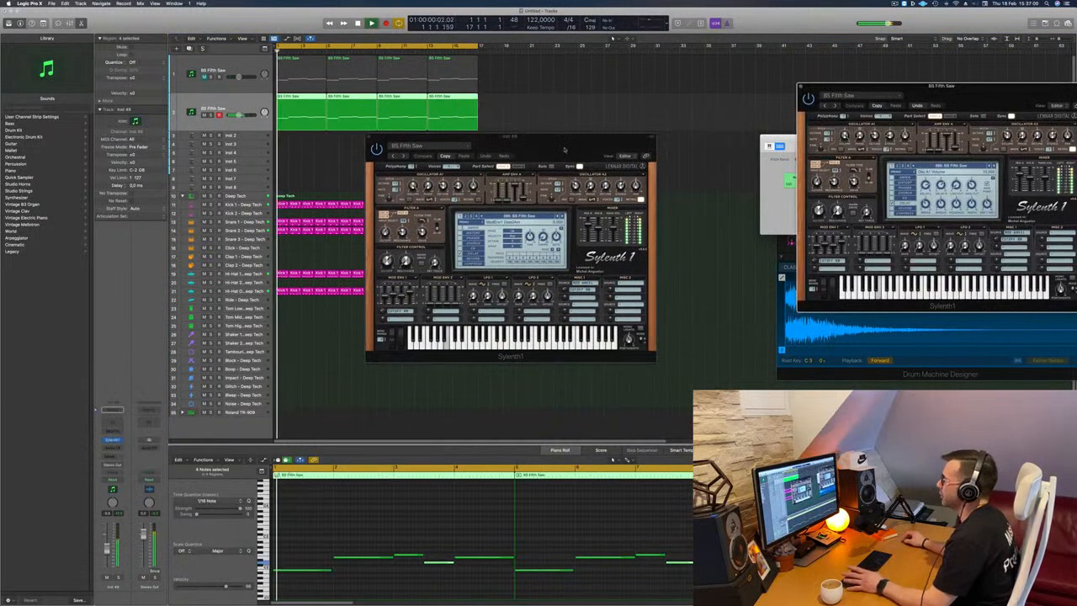
left_click_drag(564, 150, 668, 115)
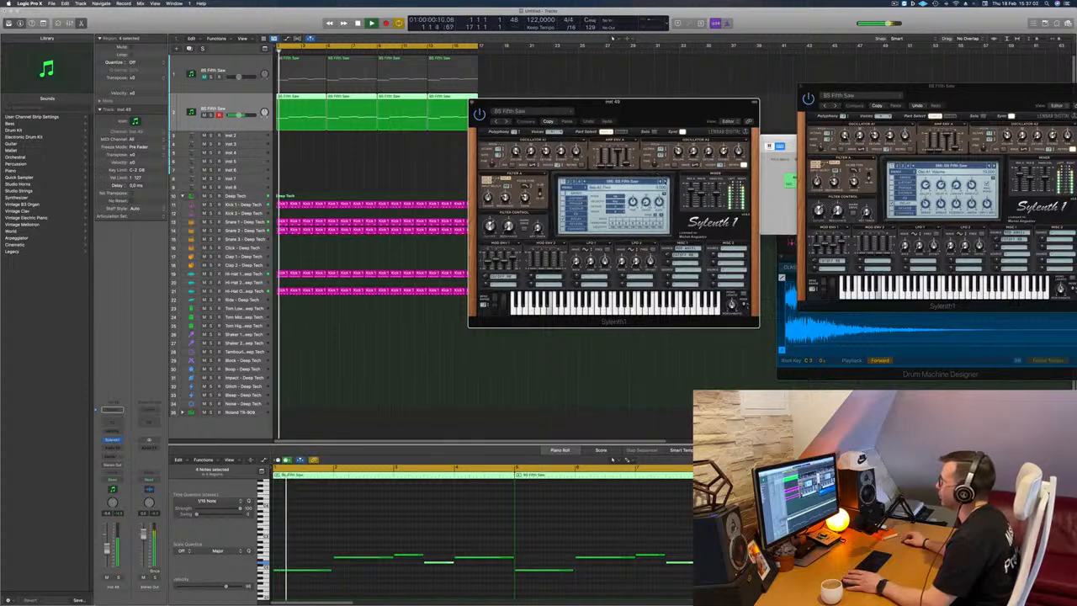
Audition the following bass presets on the duplicated track, from BS FreeBass to BS Point Bass.
left_click(666, 182)
left_click(666, 181)
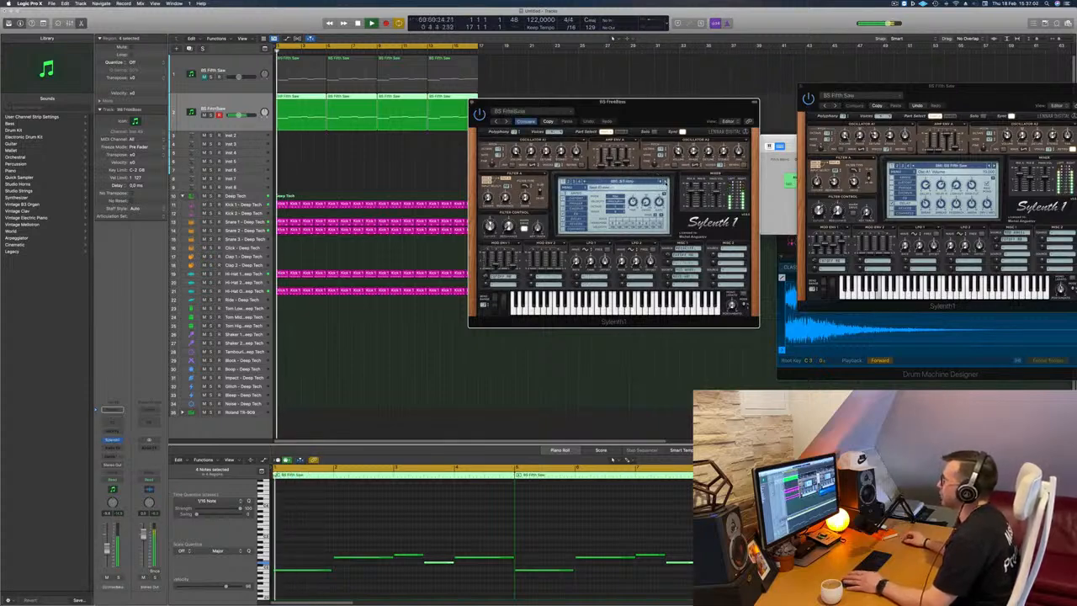
left_click_drag(673, 117, 641, 139)
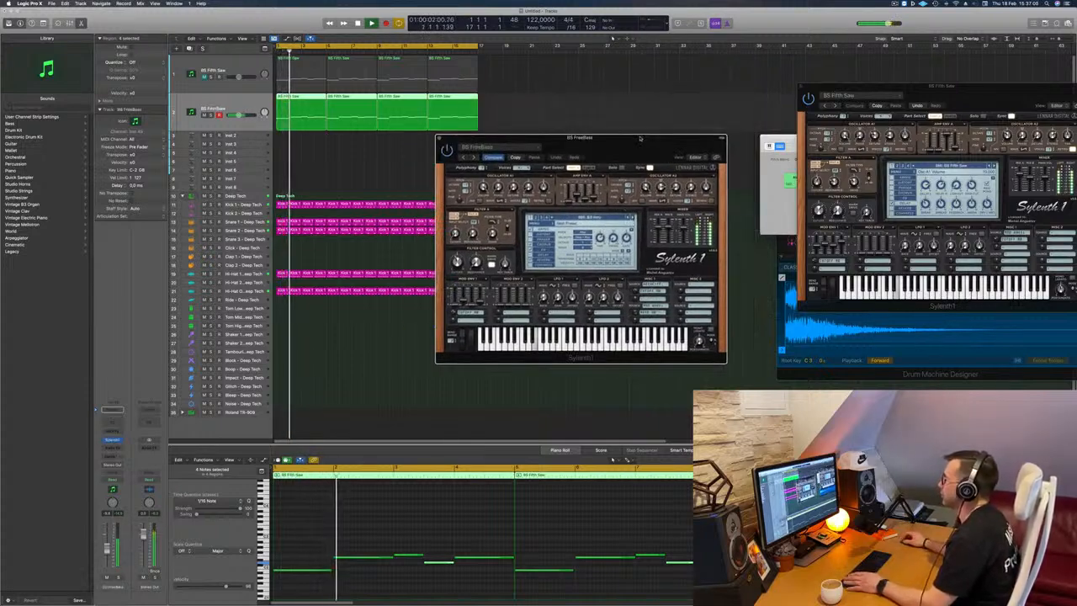
key("space")
key("space")
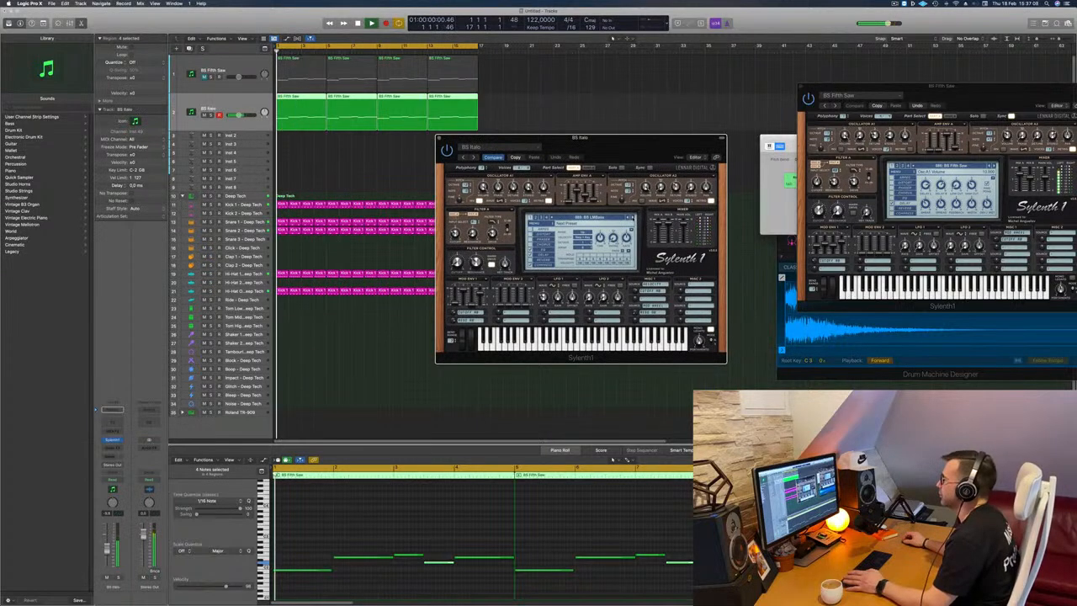
left_click(633, 217)
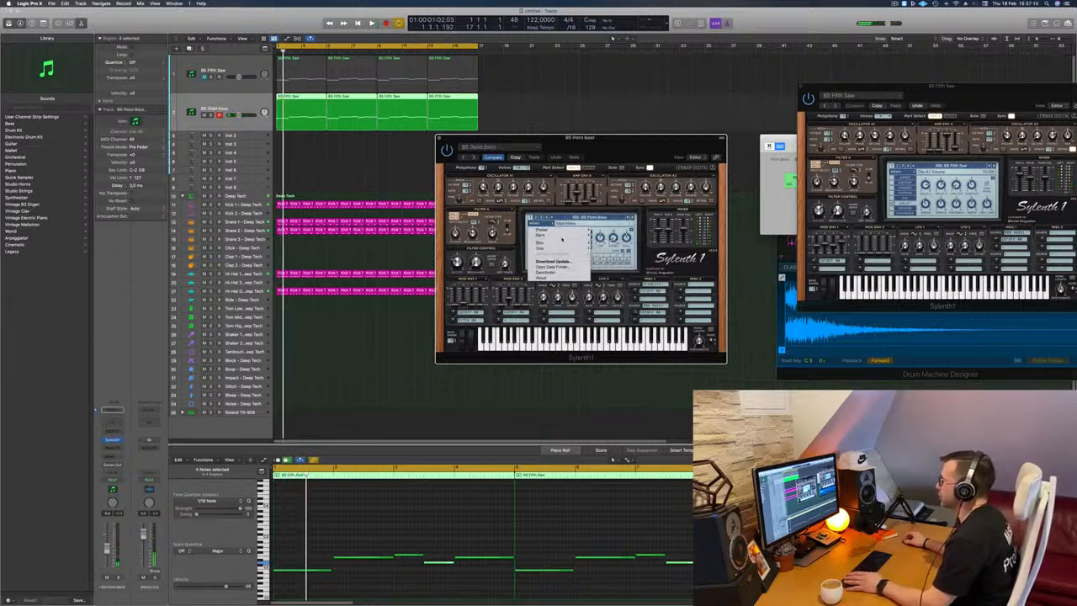
Load a different factory sound bank in the duplicate's Sylenth1 and choose the preset BASS - Acid Bass.
left_click(535, 222)
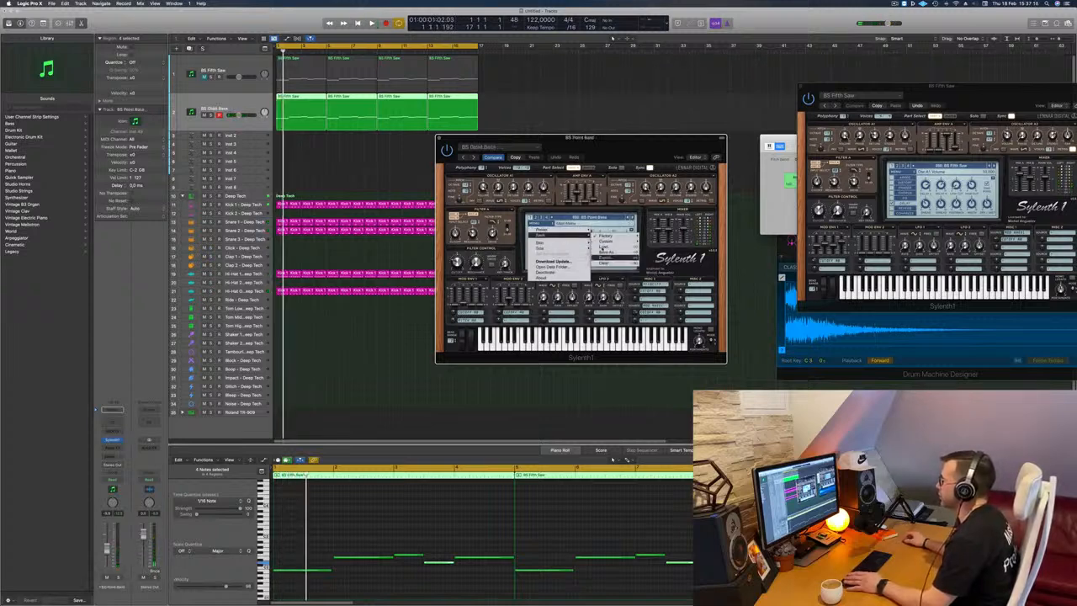
mouse_move(605, 236)
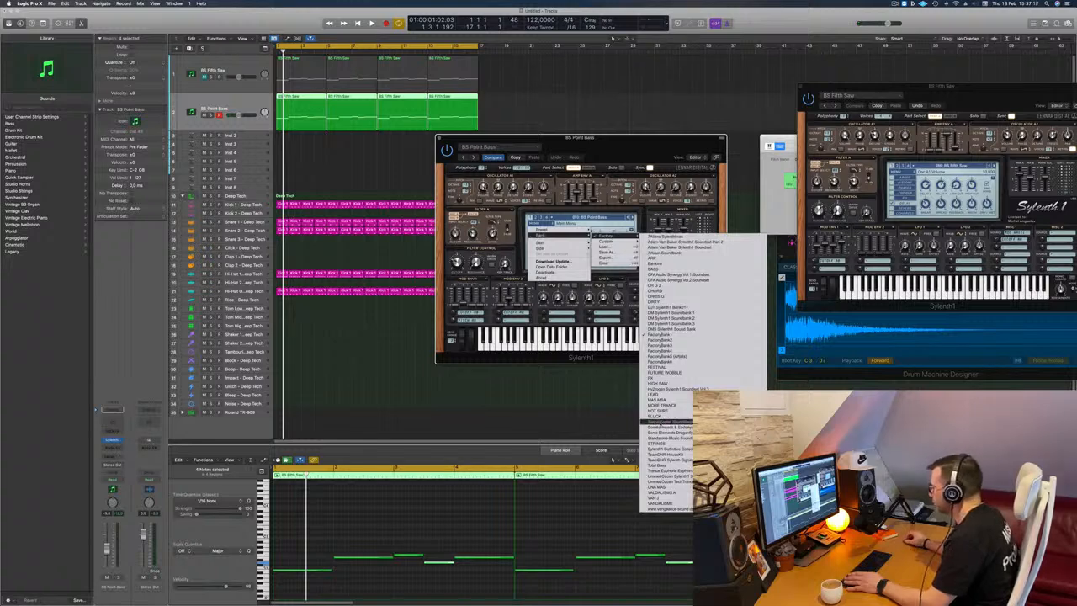
left_click(670, 450)
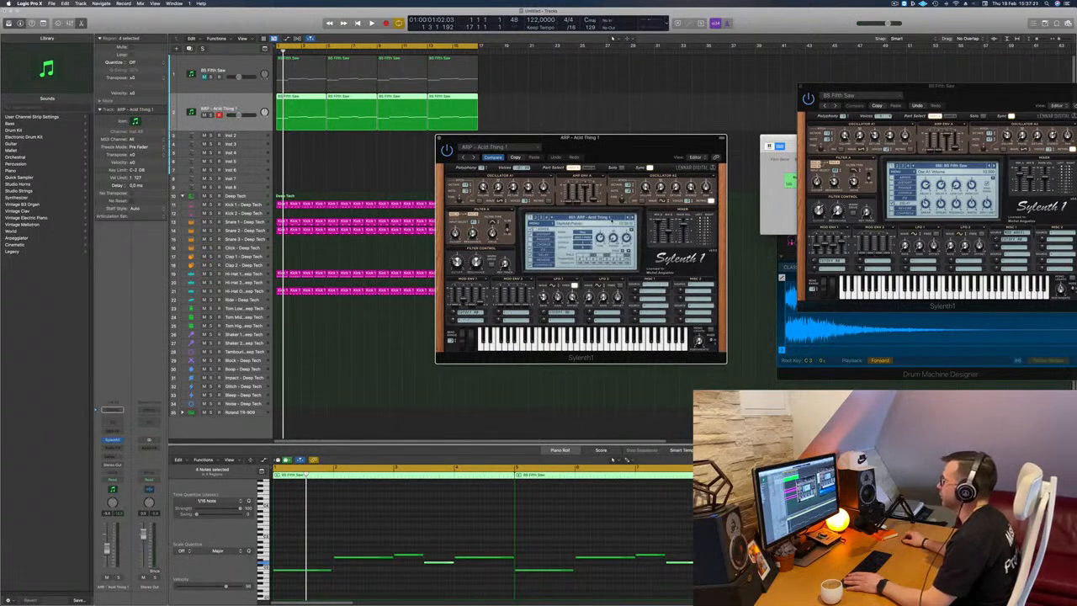
left_click(589, 218)
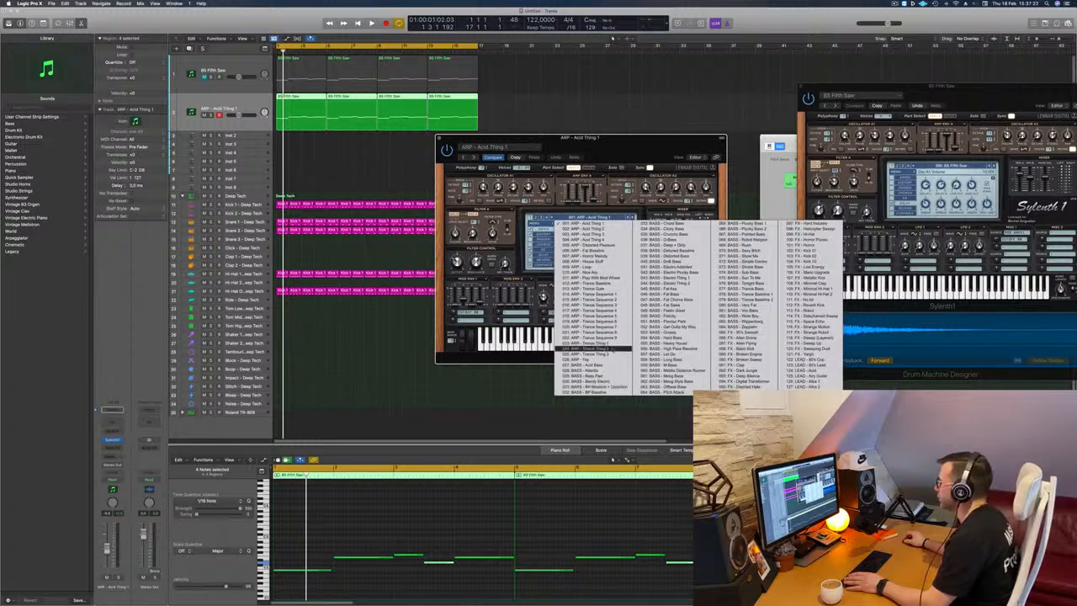
left_click(609, 366)
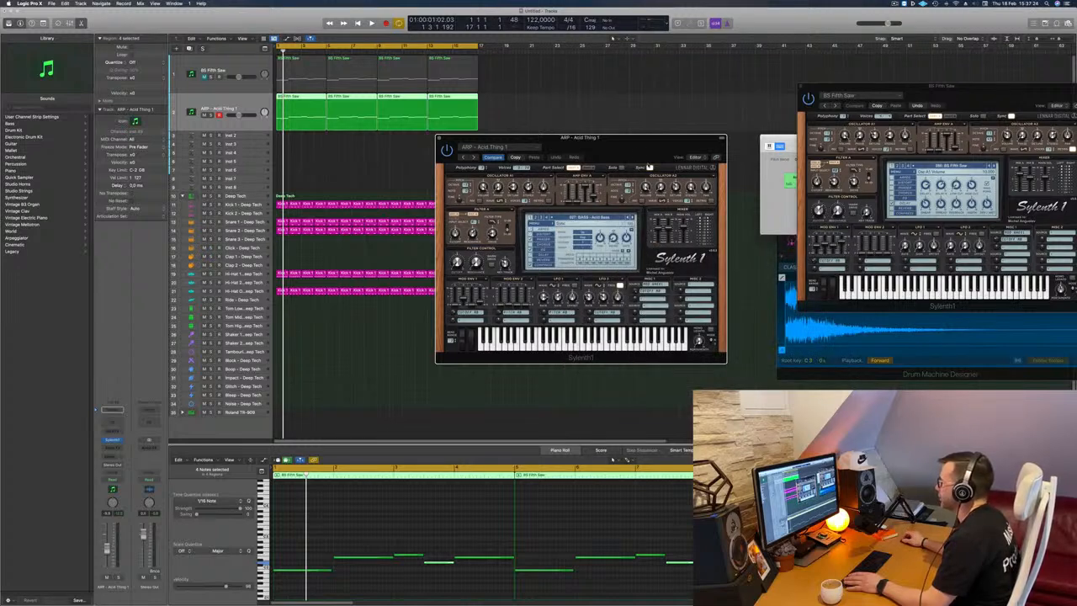
Audition the bank's bass presets one after another over the loop, ending on BASS - DnB Bass.
left_click_drag(639, 152, 693, 151)
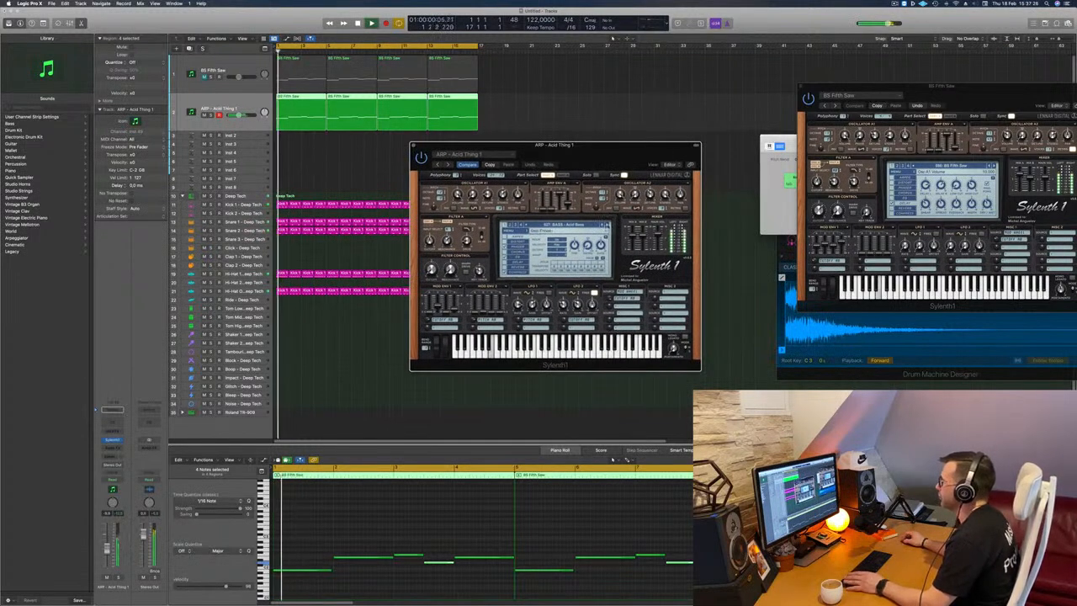
key("Return")
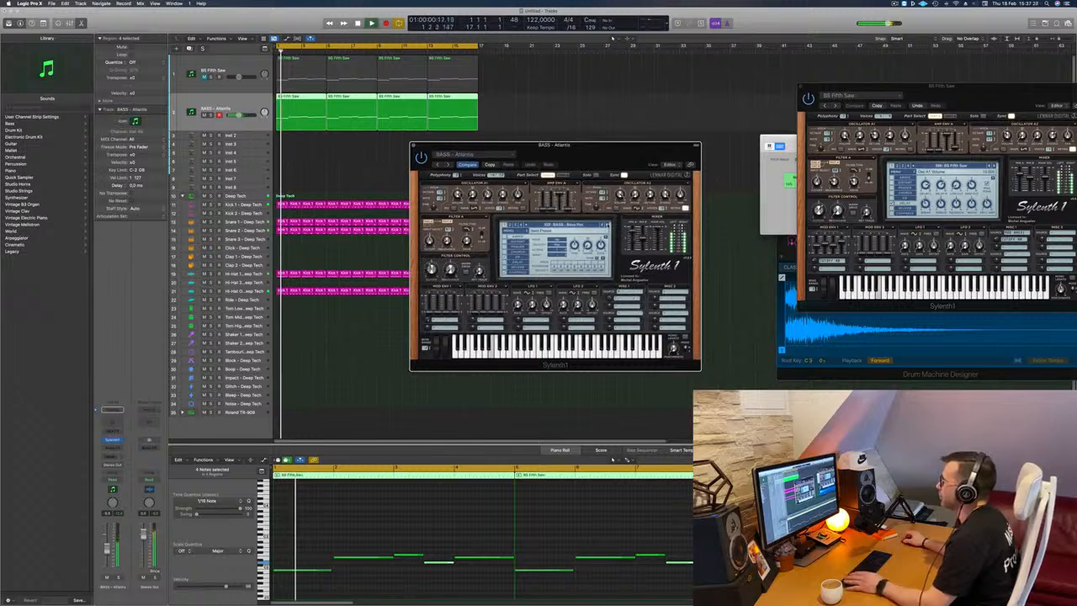
left_click(607, 225)
key("Return")
key("Return")
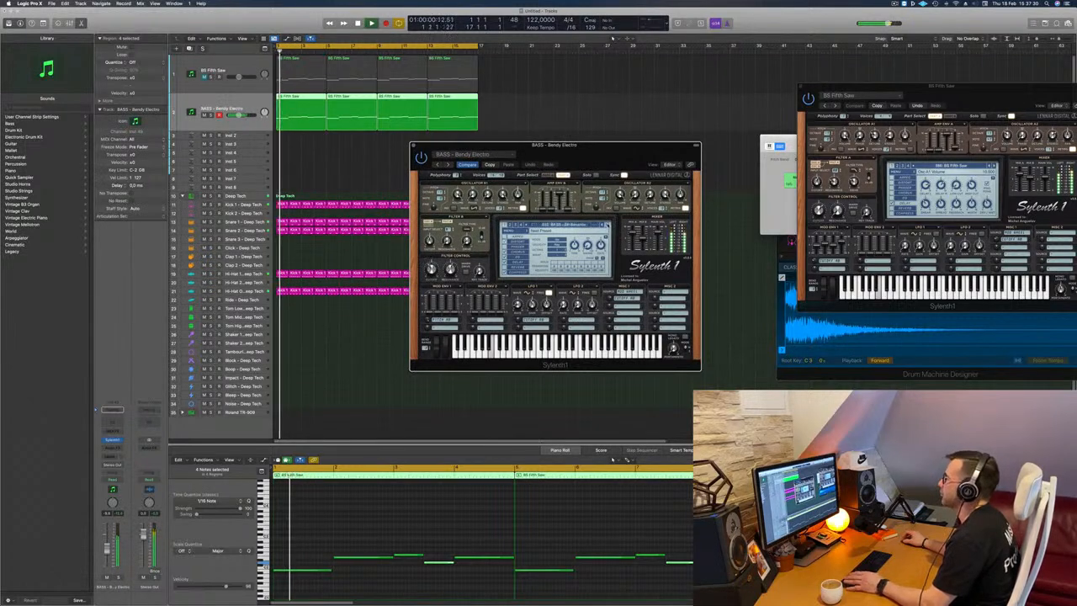
left_click(608, 225)
key("Return")
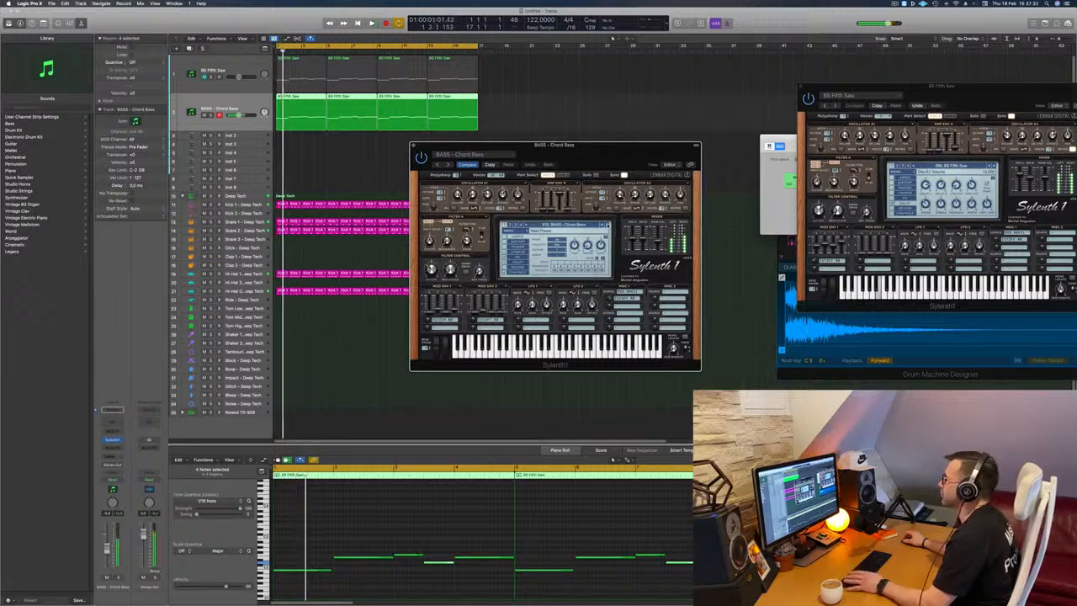
left_click(608, 225)
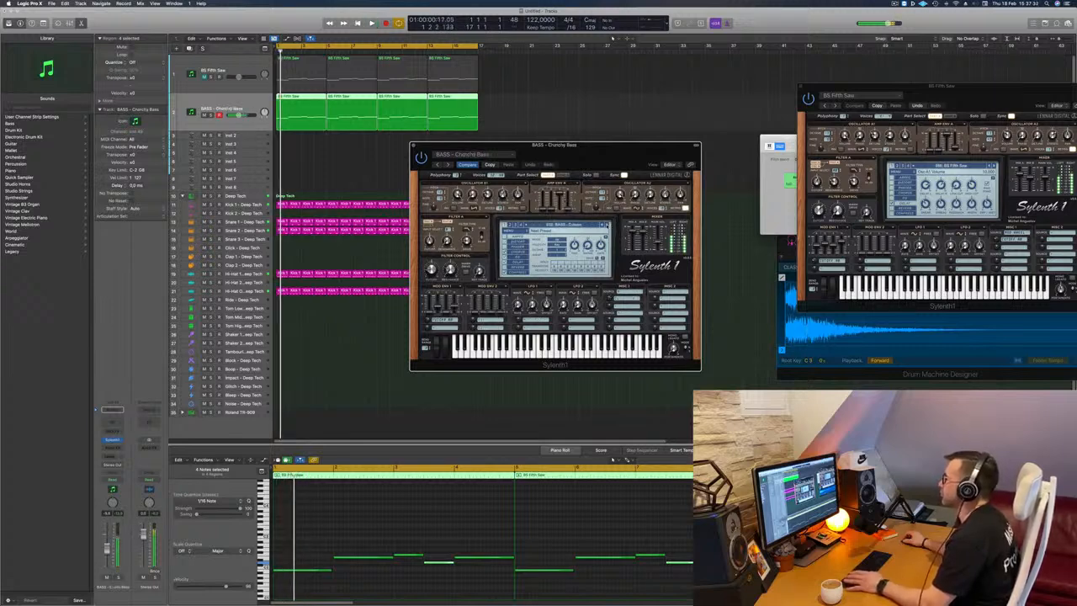
key("Return")
left_click(607, 226)
key("Return")
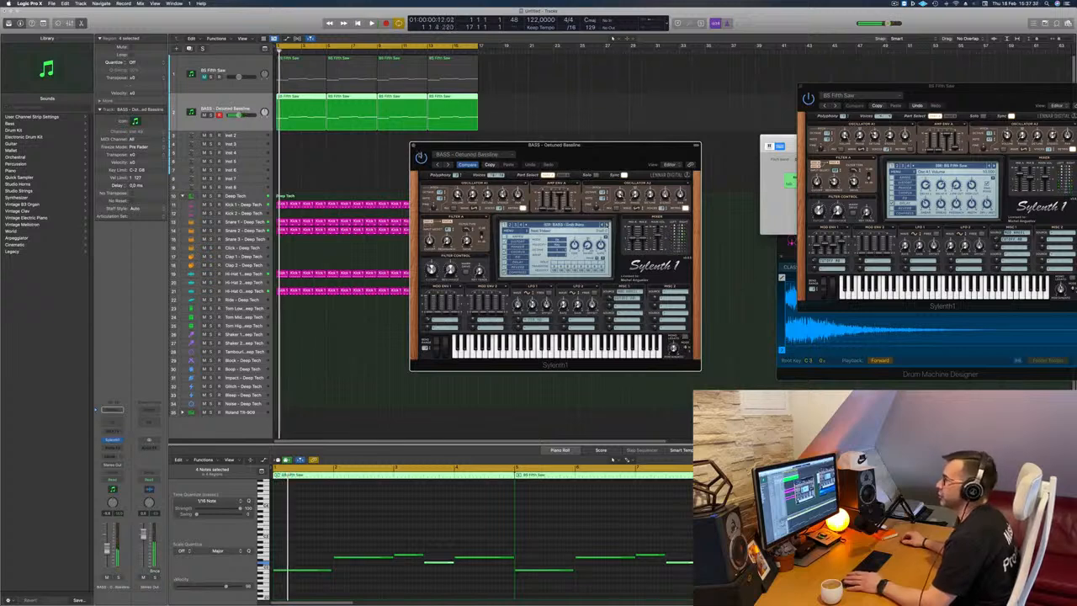
Close the duplicate's Sylenth1 window, mute the duplicated bass track and unmute the original one.
left_click(413, 145)
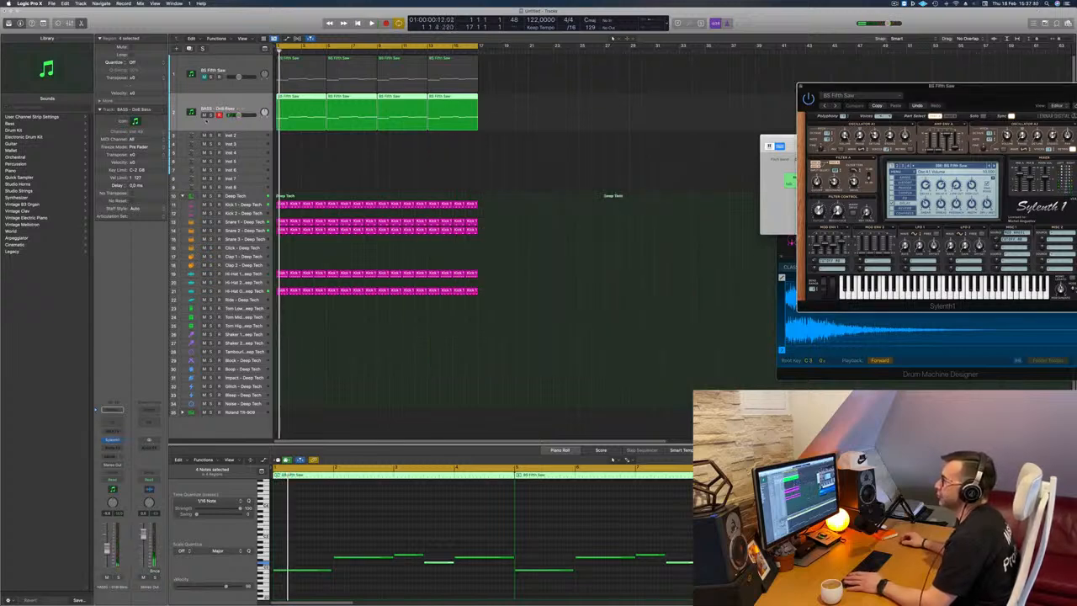
left_click(206, 84)
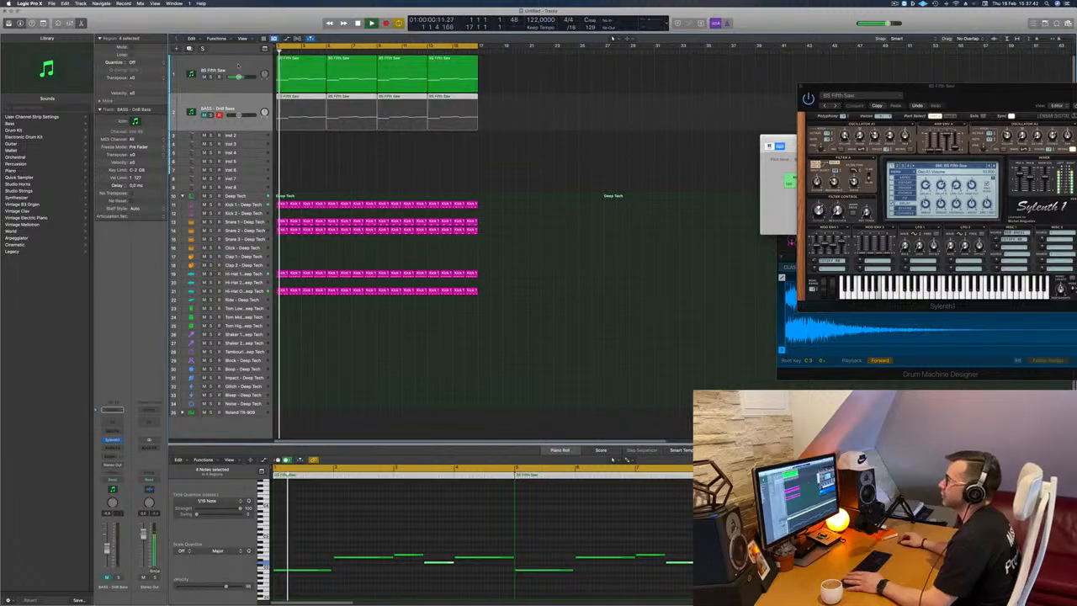
Select the original BS Fifth Saw track and bring its Sylenth1 window over the middle of the arrangement.
left_click(238, 64)
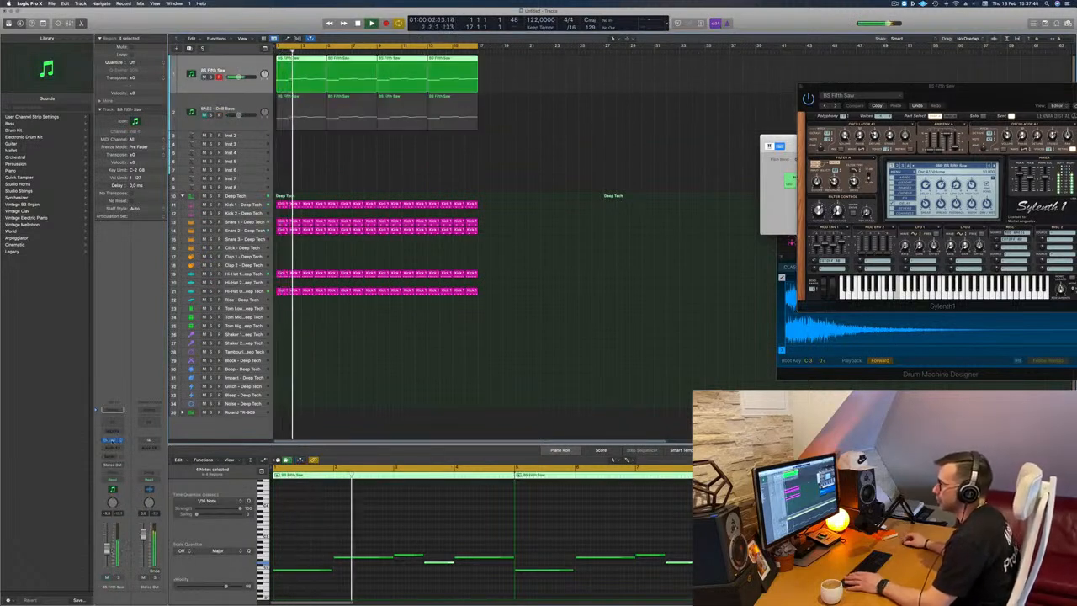
left_click(113, 441)
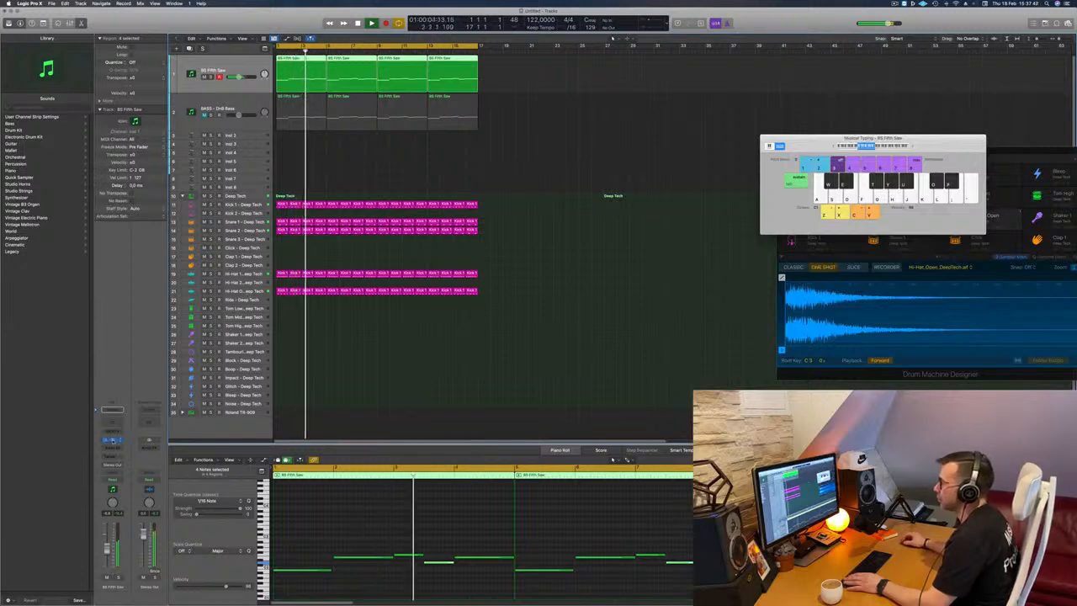
left_click(112, 441)
left_click_drag(975, 94, 557, 149)
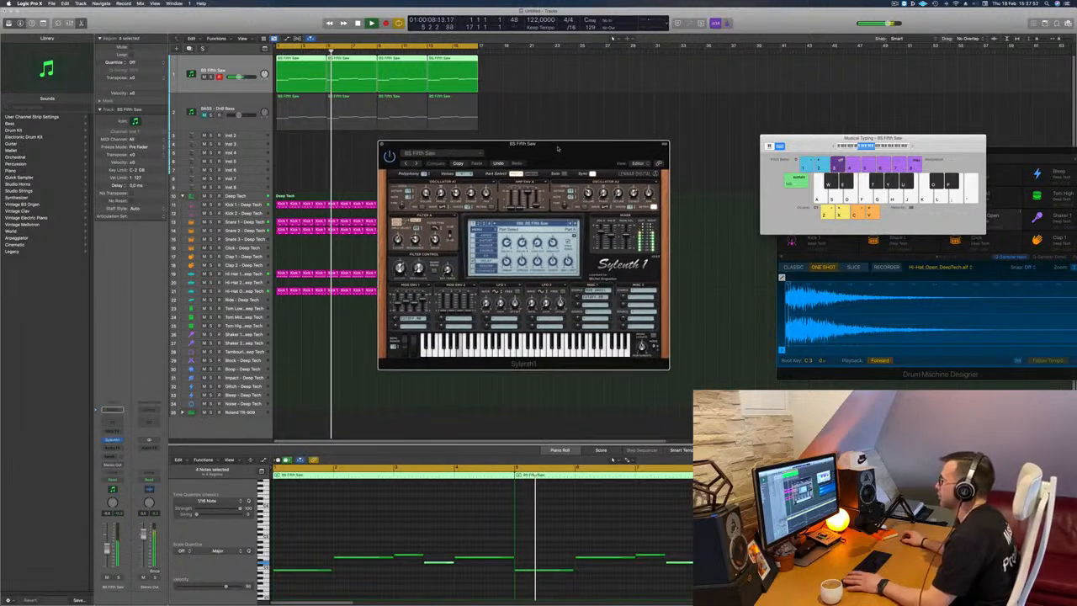
Adjust the octave of oscillator A2 in the bass's Sylenth1 while replaying the loop from the start.
key("Return")
key("Return")
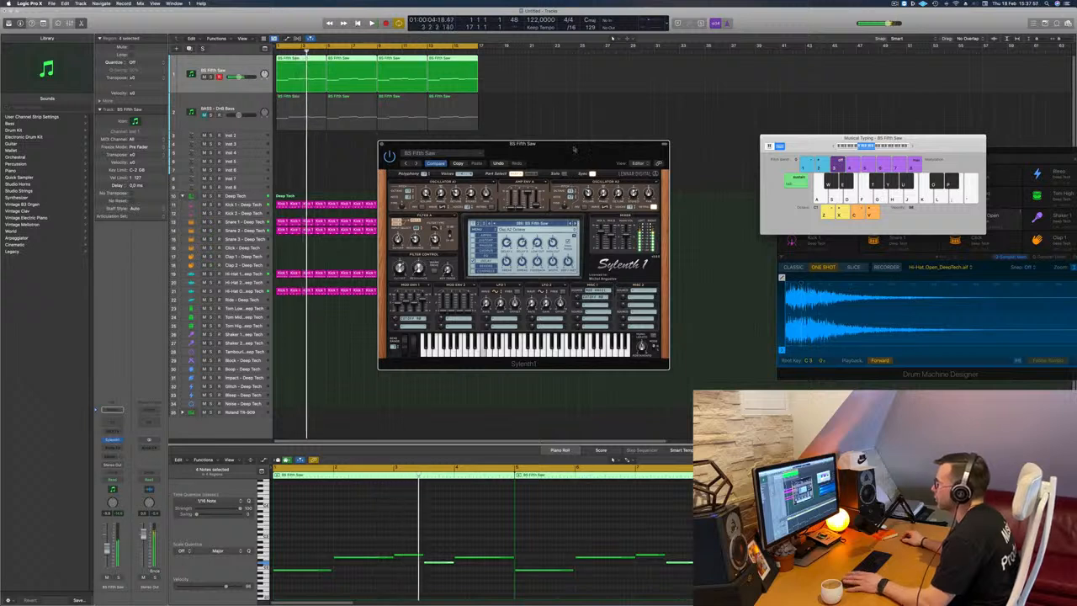
key("Return")
left_click_drag(575, 150, 576, 150)
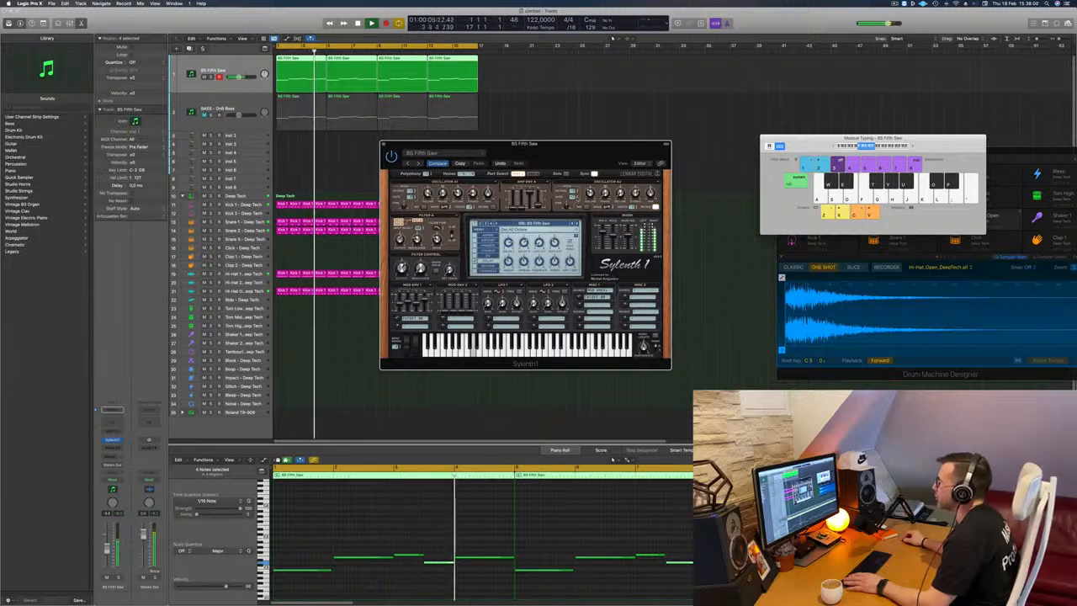
key("Return")
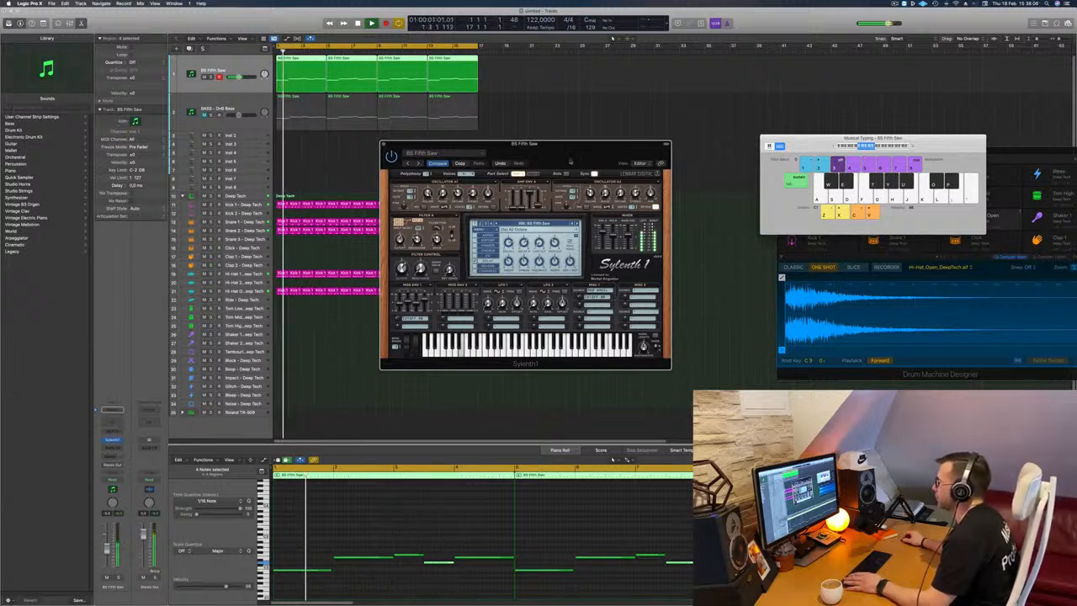
left_click_drag(569, 162, 559, 180)
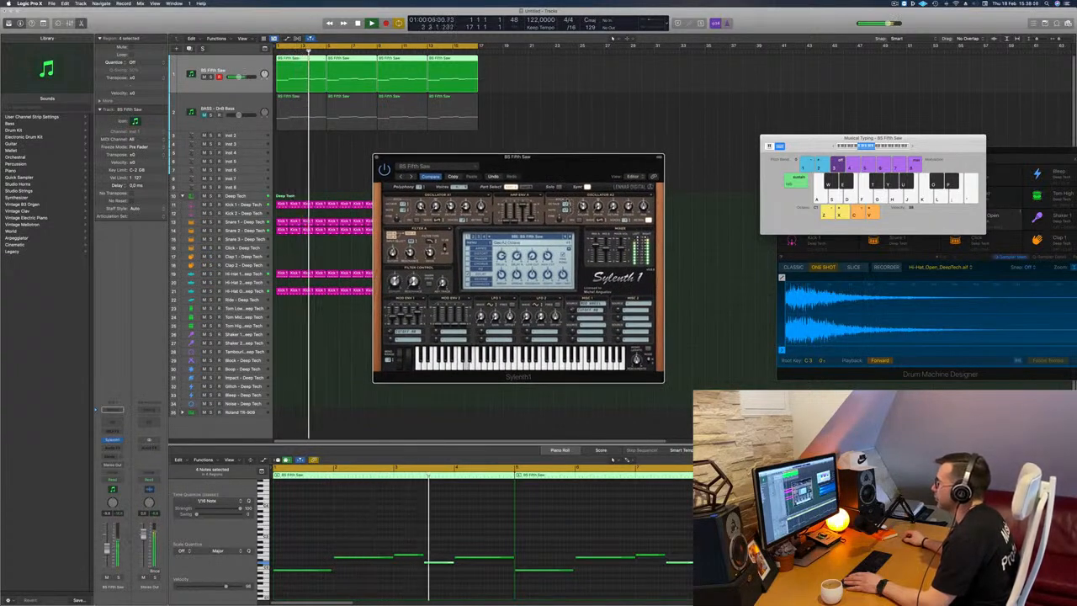
key("Return")
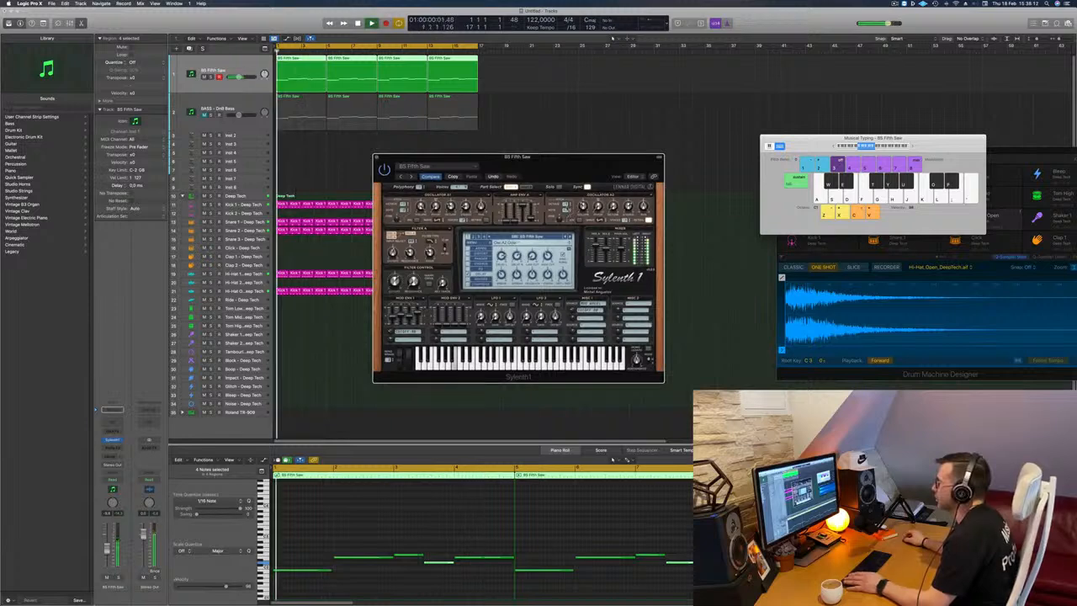
Adjust the Filter Control section of Sylenth1 while replaying the loop from the start.
left_click_drag(564, 175, 562, 147)
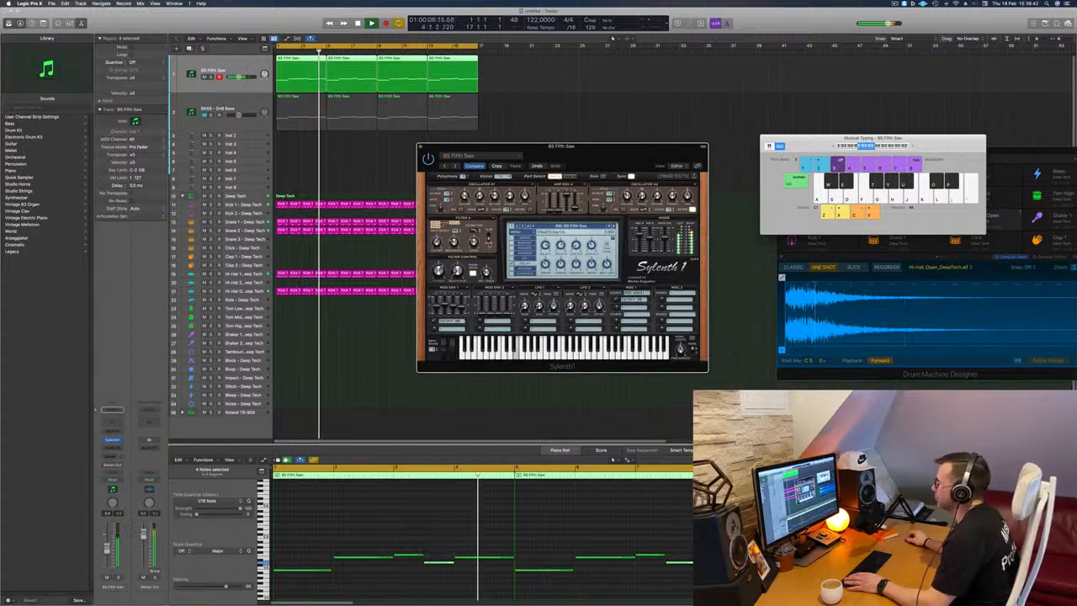
key("Return")
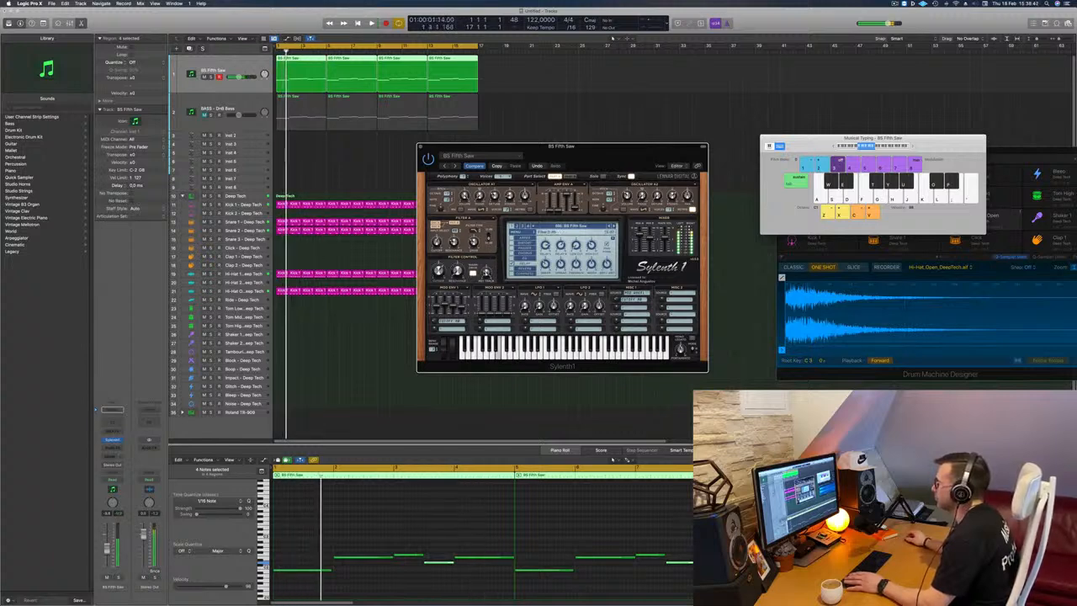
key("Return")
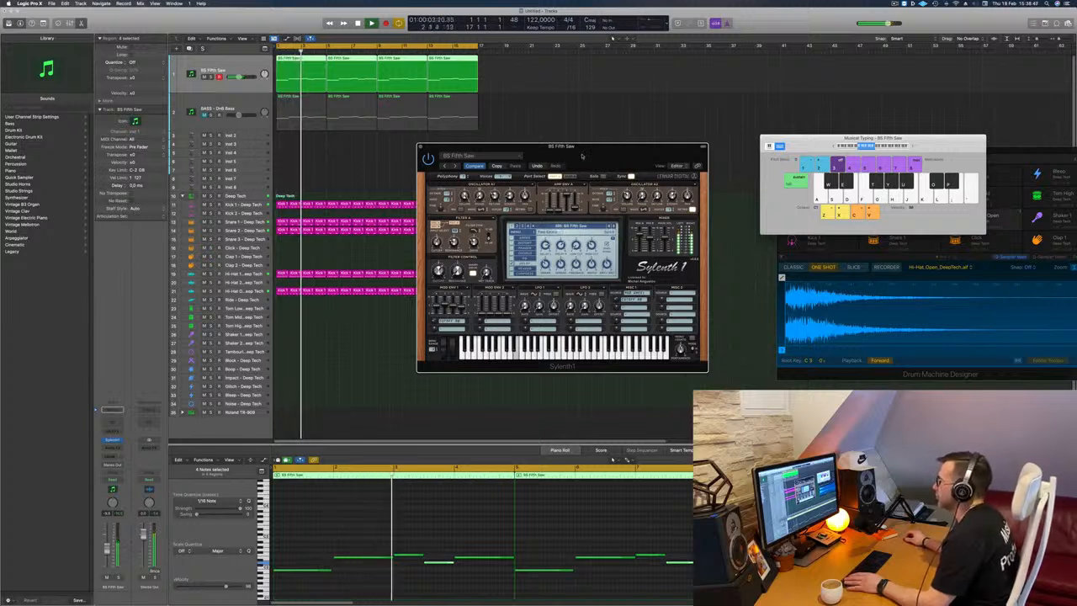
left_click_drag(582, 156, 575, 155)
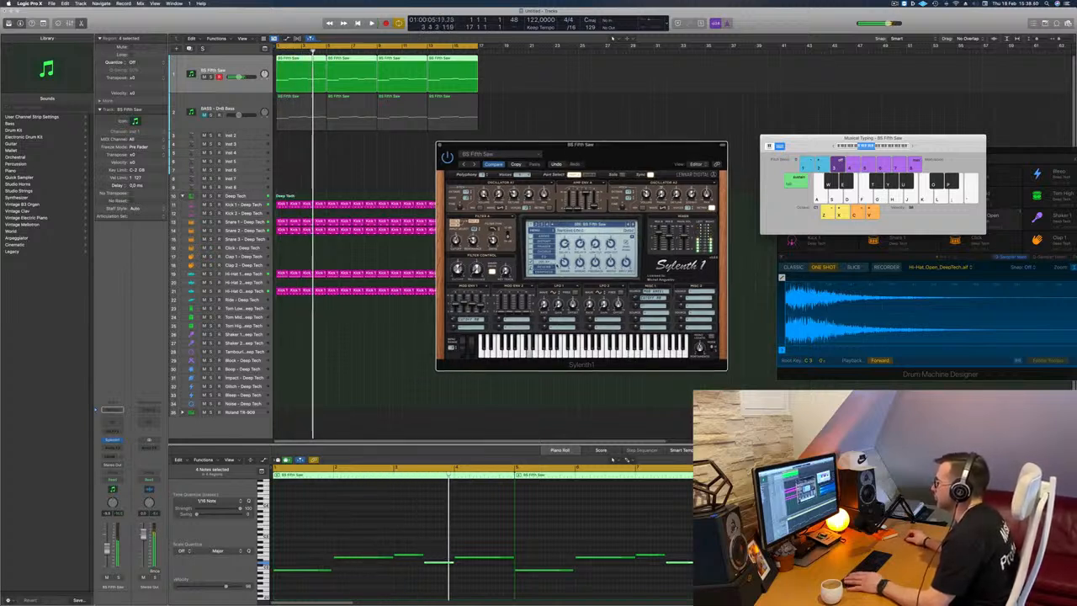
Tune the Delay effect in Sylenth1, including its right time and spread, while replaying the loop.
key("Return")
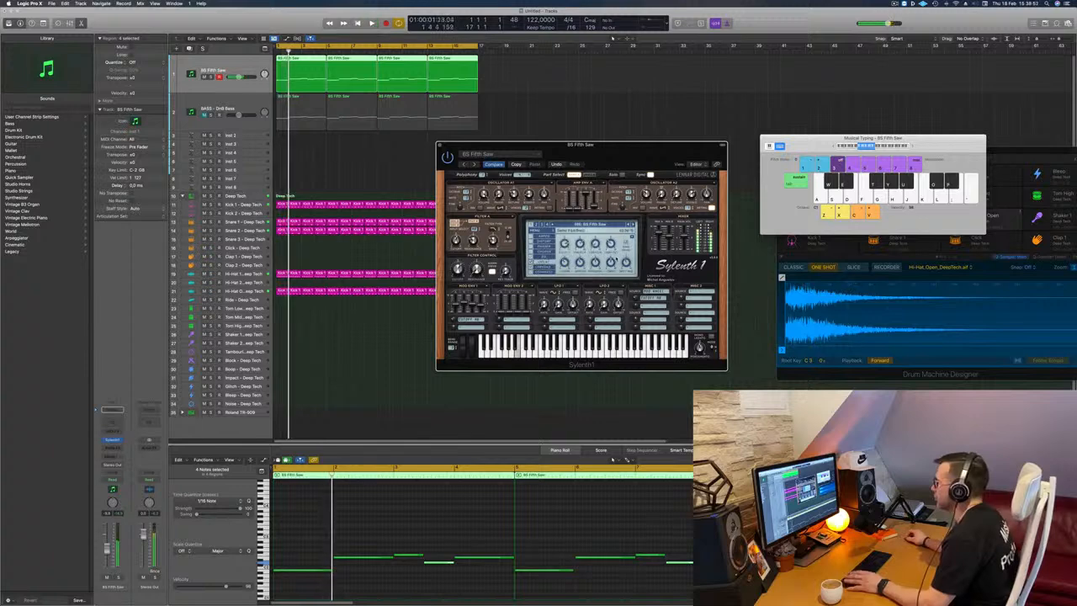
key("Return")
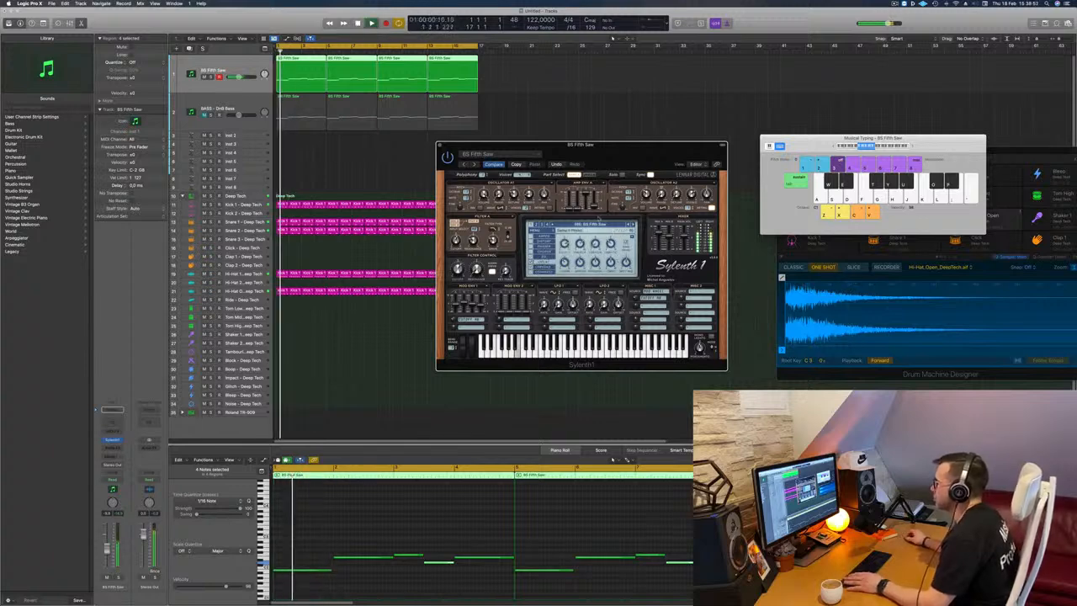
key("Return")
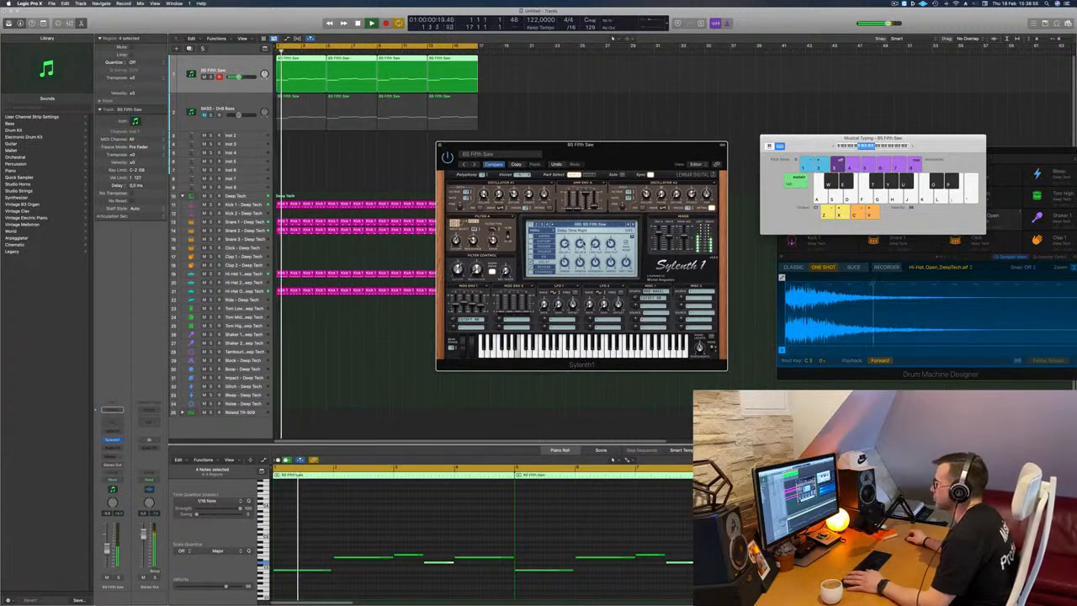
key("Return")
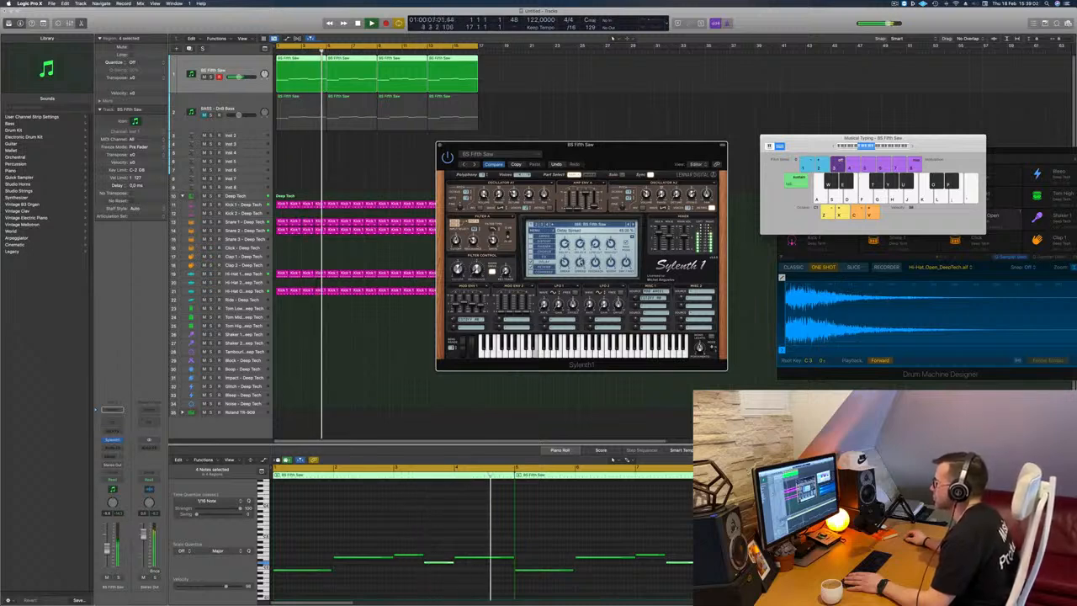
left_click_drag(617, 144, 636, 144)
key("Return")
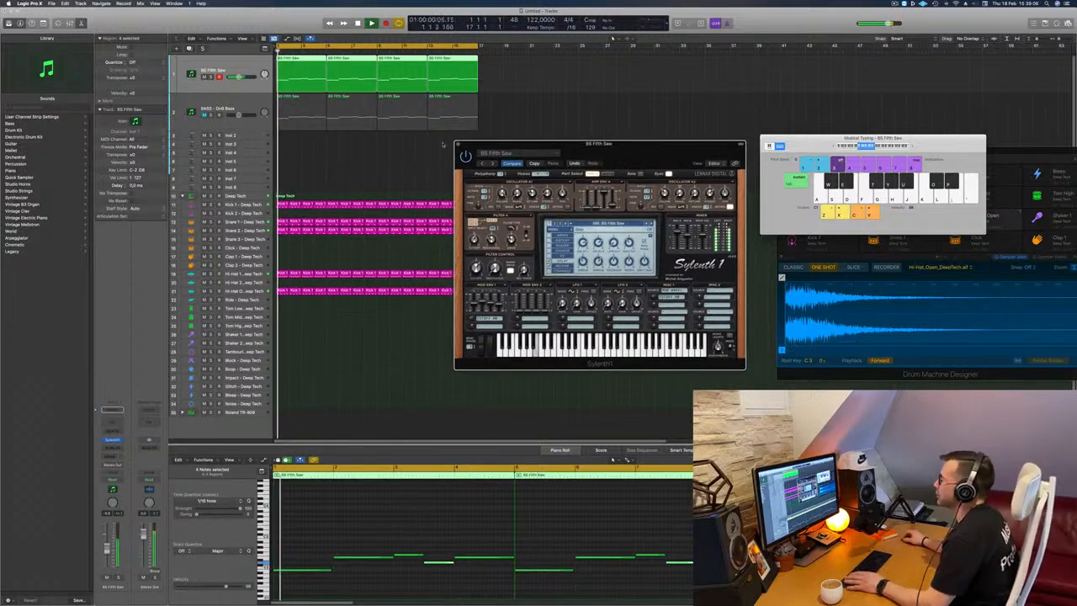
Close the Sylenth1 window and insert a stereo Compressor on the BS Fifth Saw channel.
left_click(458, 146)
key("Return")
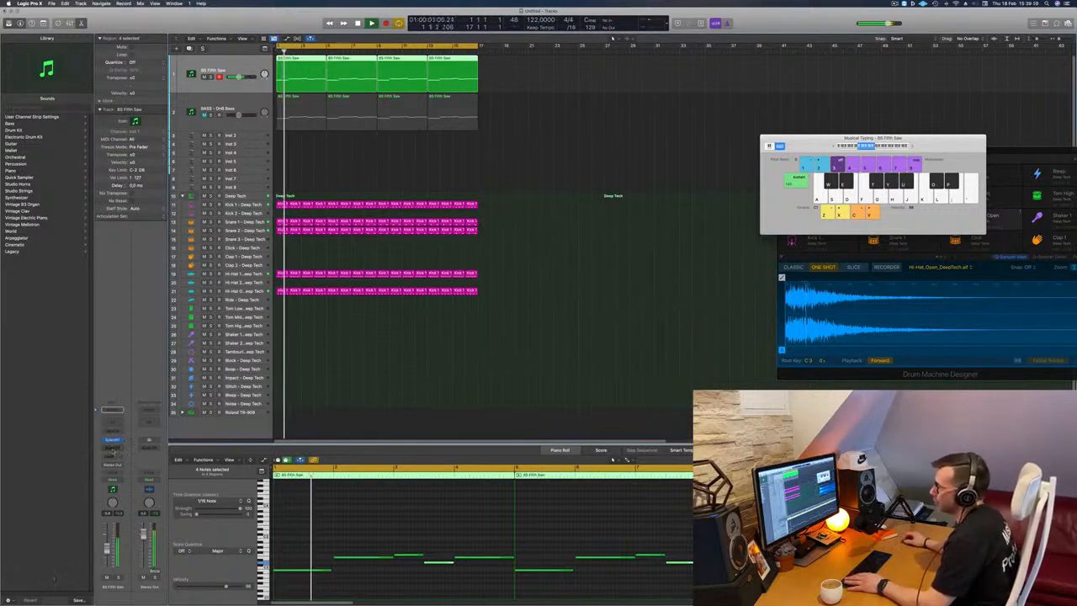
left_click(112, 440)
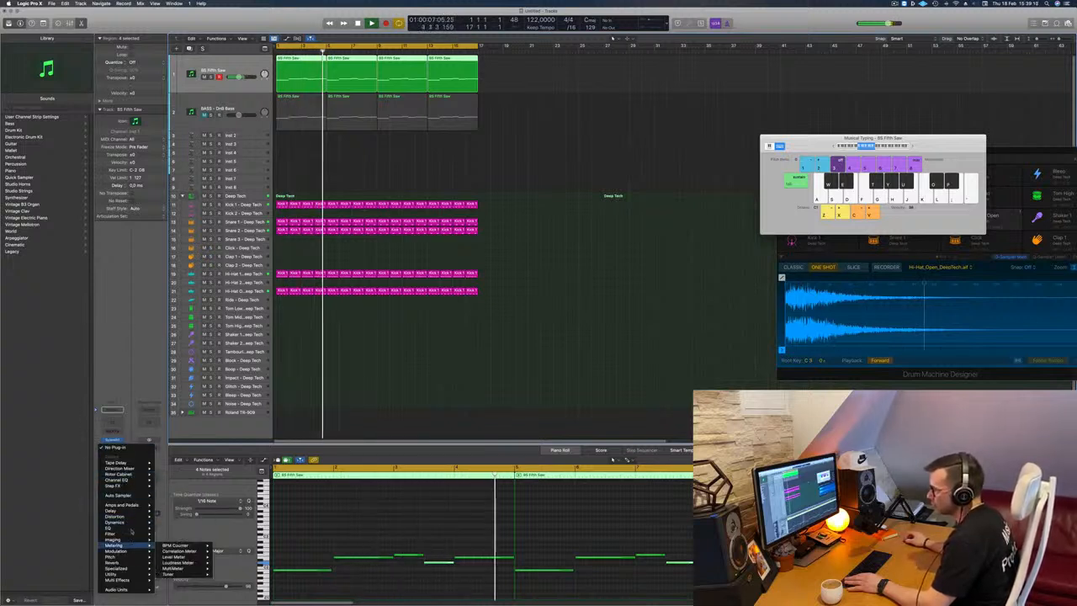
mouse_move(134, 523)
mouse_move(183, 528)
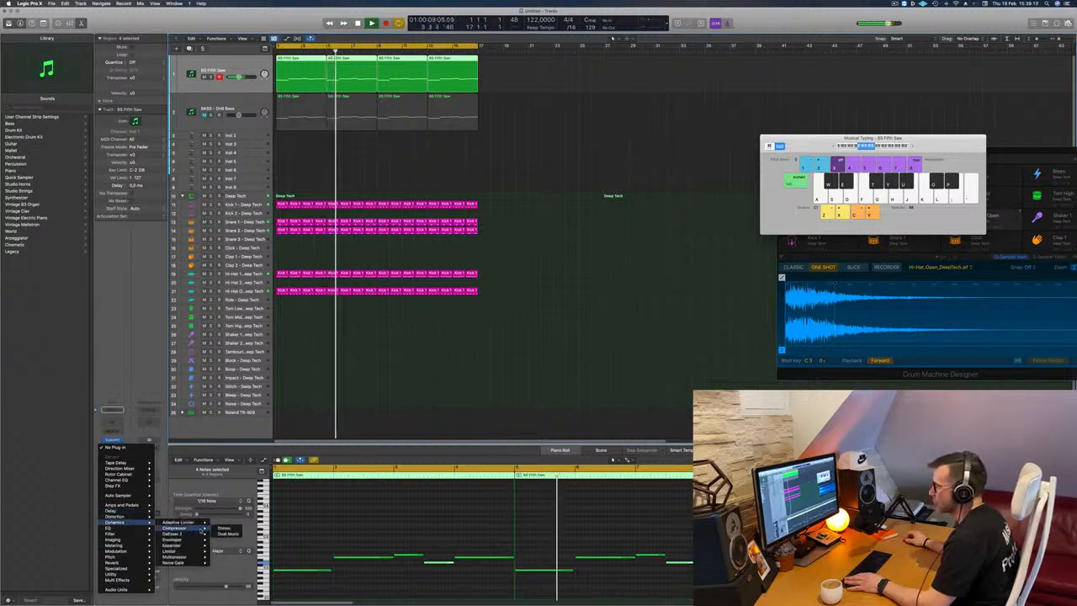
left_click(223, 528)
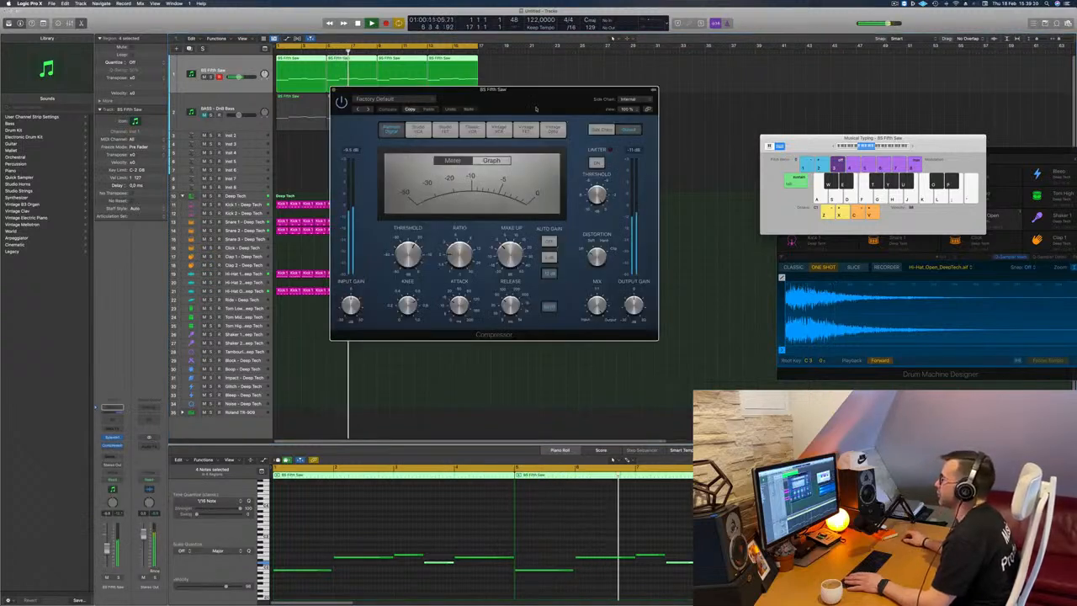
Set an instrument channel as the Compressor's side-chain source, listen to the effect and close the Compressor window.
left_click(614, 99)
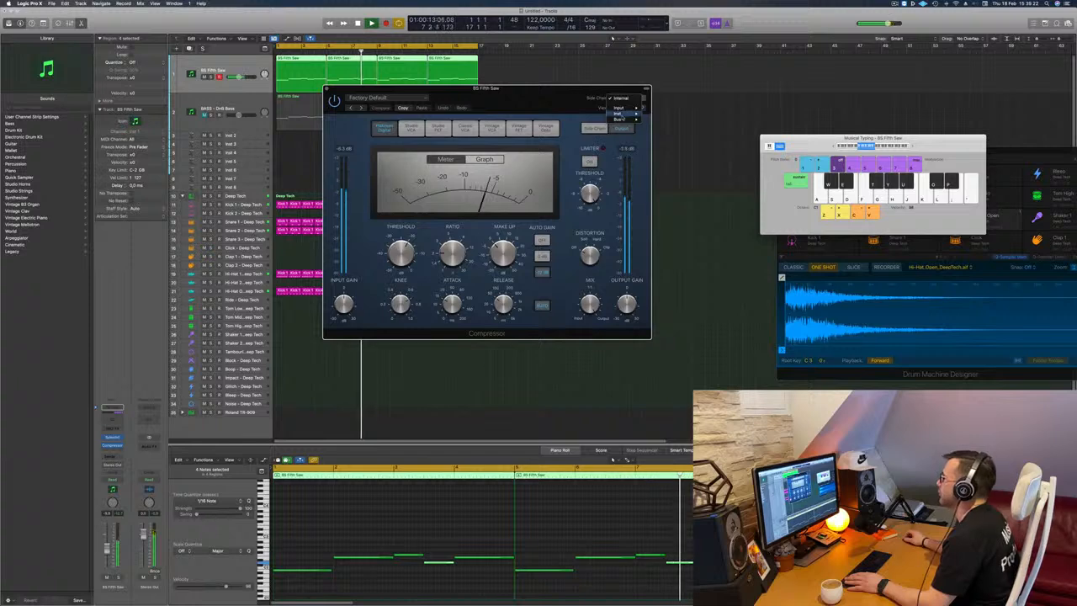
mouse_move(619, 112)
left_click(677, 154)
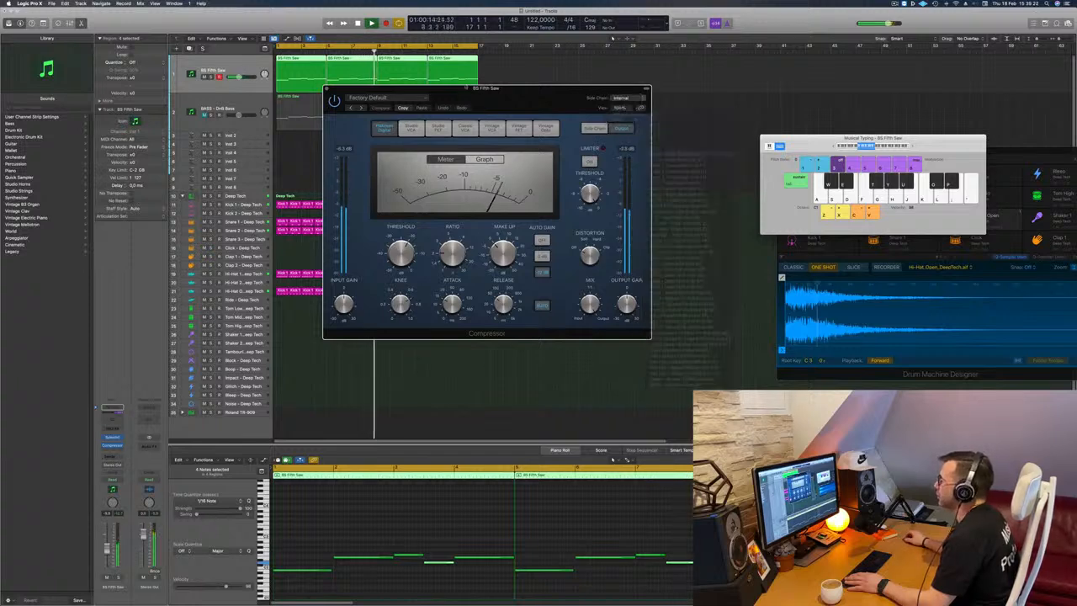
left_click_drag(522, 87, 636, 103)
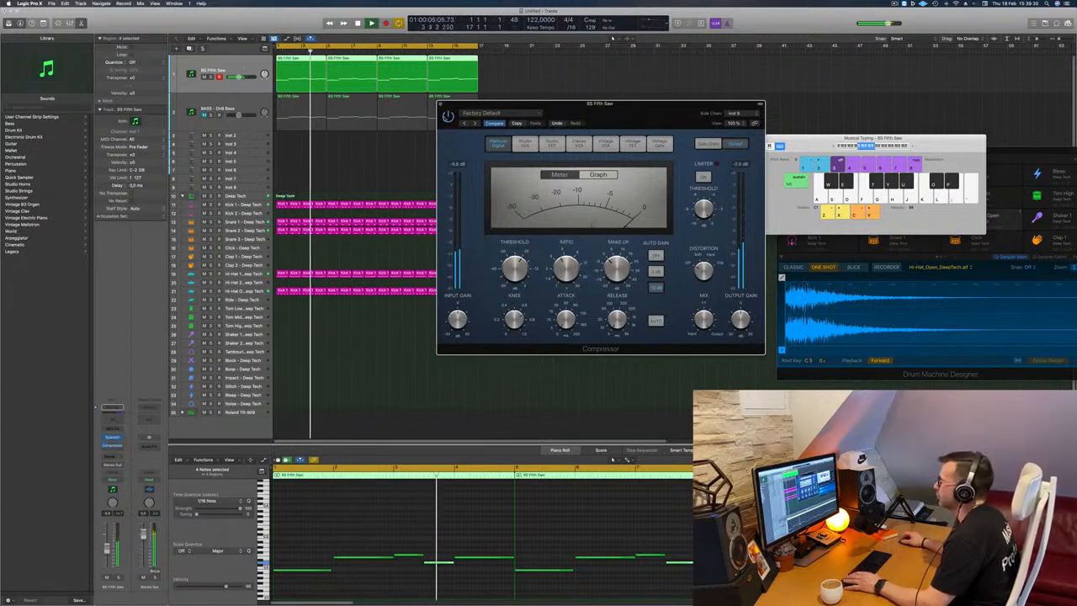
left_click_drag(607, 104, 597, 115)
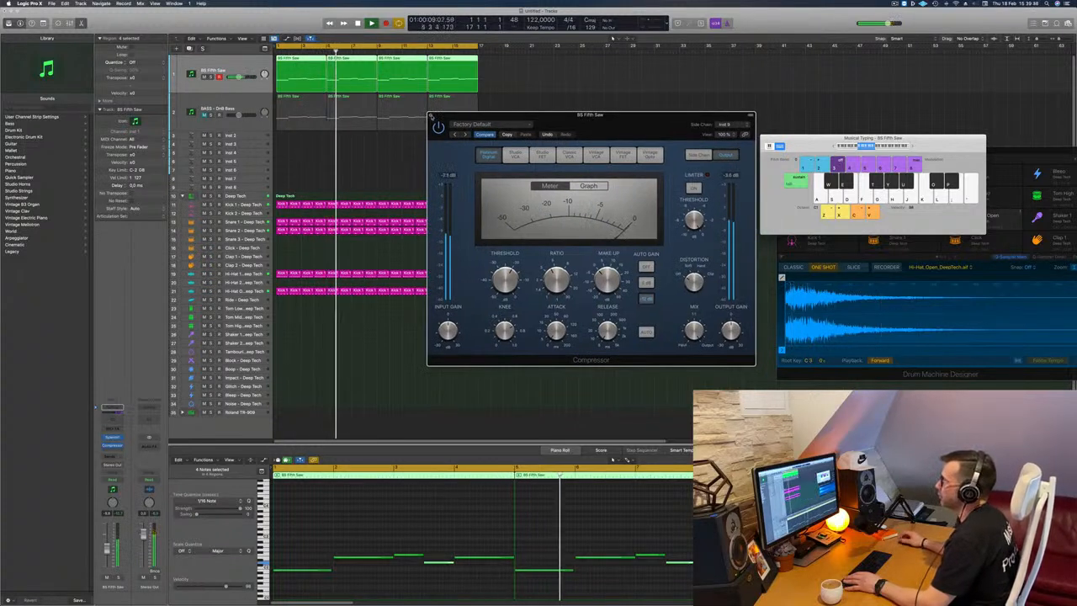
left_click(431, 116)
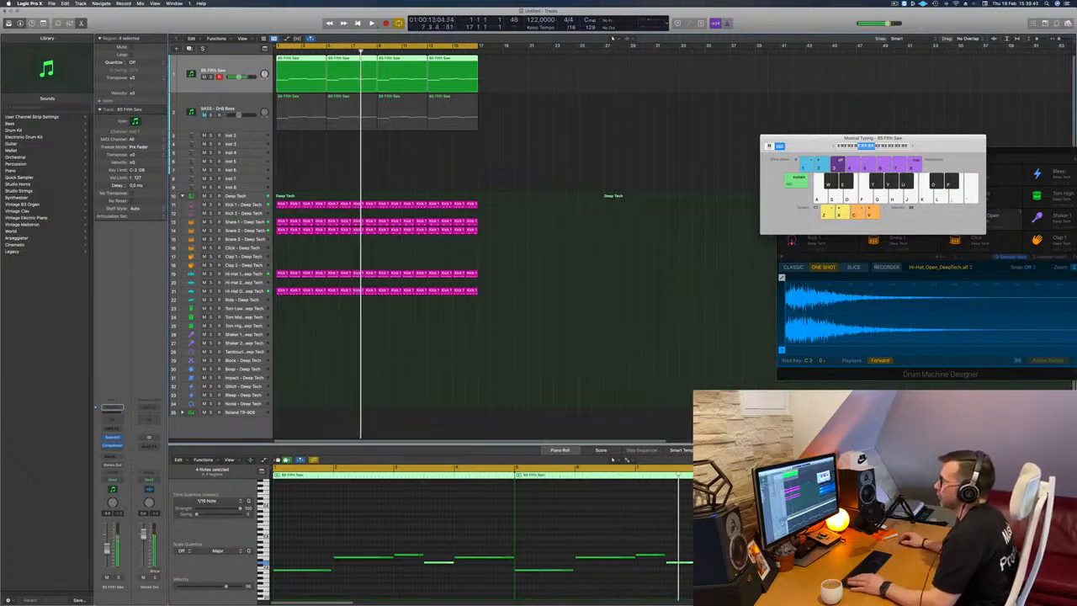
Copy the first one-bar region of the open hi-hat track to the Tom Low track at bar 1.
key("Return")
left_click(283, 291)
left_click_drag(283, 290, 283, 328)
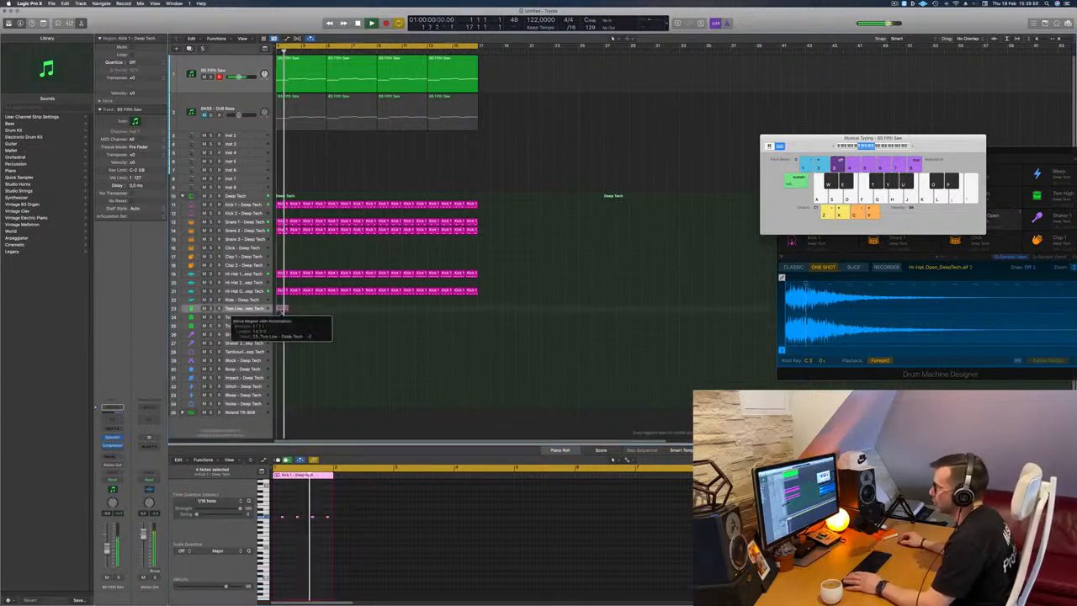
left_click_drag(282, 310, 282, 310)
Raise the Tom Low track's Bus 1 send and repeat its one-bar region up to bar 17.
left_click(244, 309)
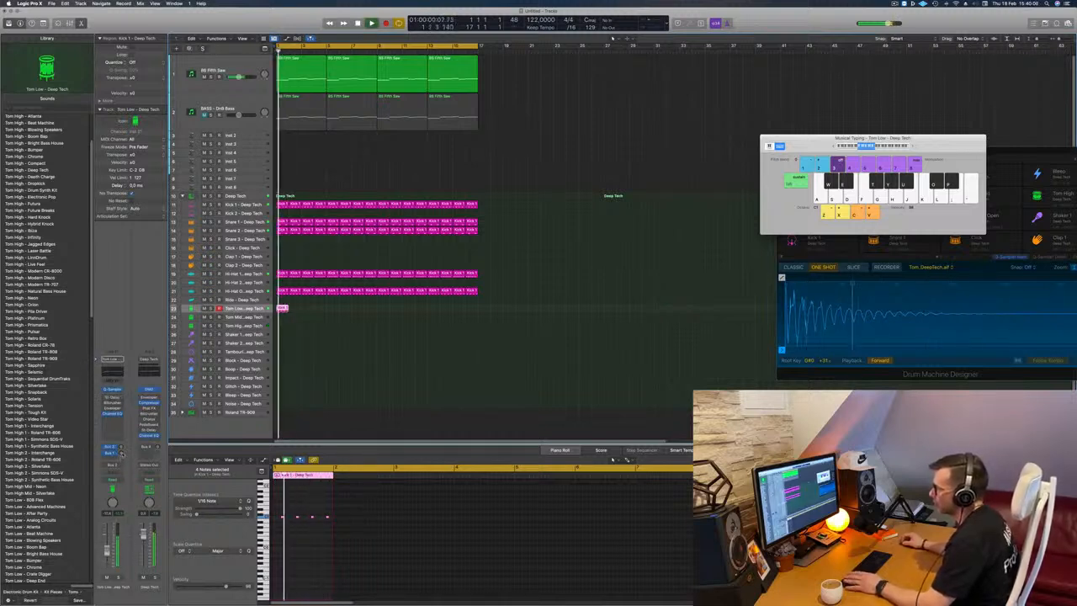
left_click_drag(122, 454, 126, 421)
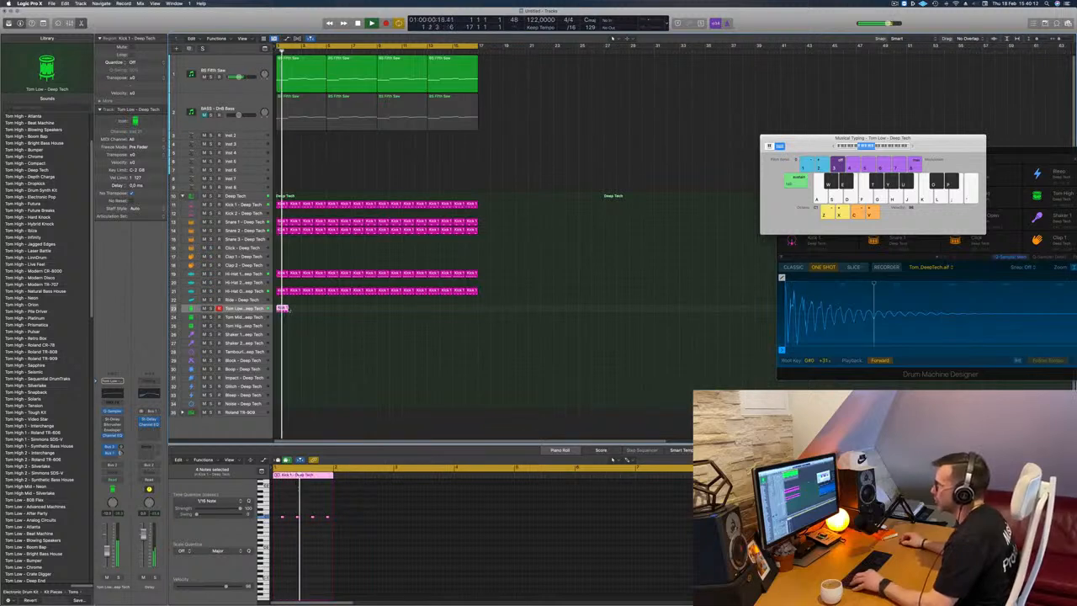
left_click_drag(288, 309, 301, 311)
left_click_drag(307, 314, 477, 309)
key("super+z")
Replay the loop, select the BASS - DnB Bass track and open its Sylenth1 window.
left_click(201, 87)
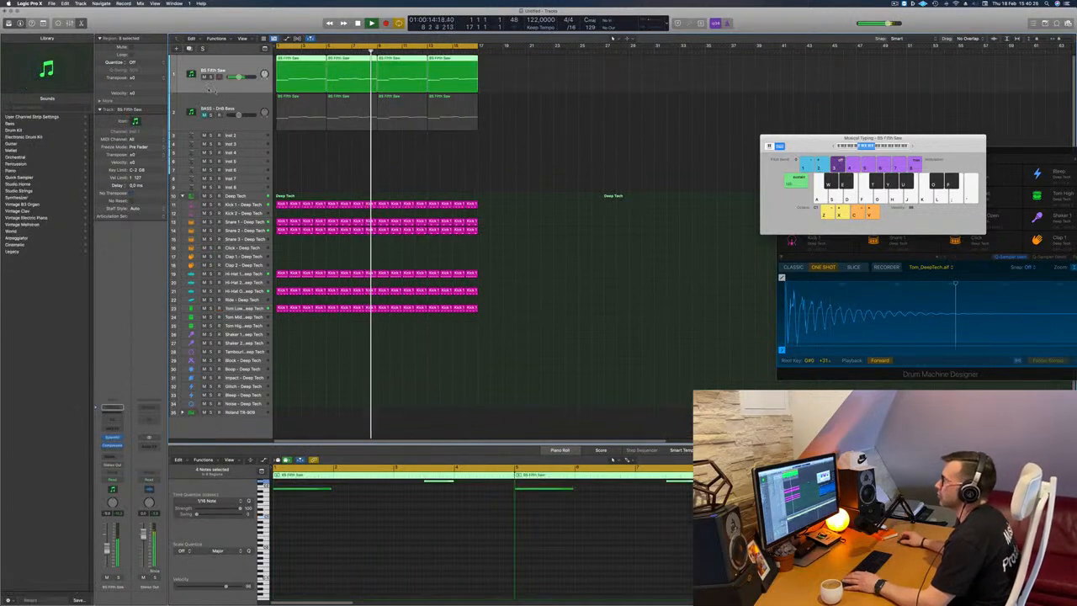
key("Return")
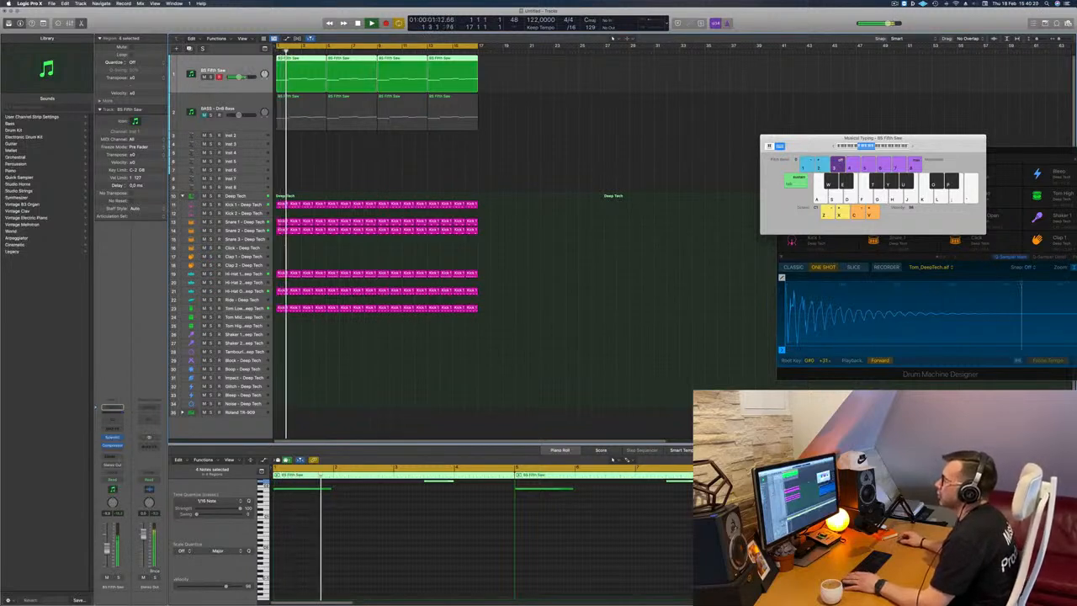
left_click(238, 105)
key("Return")
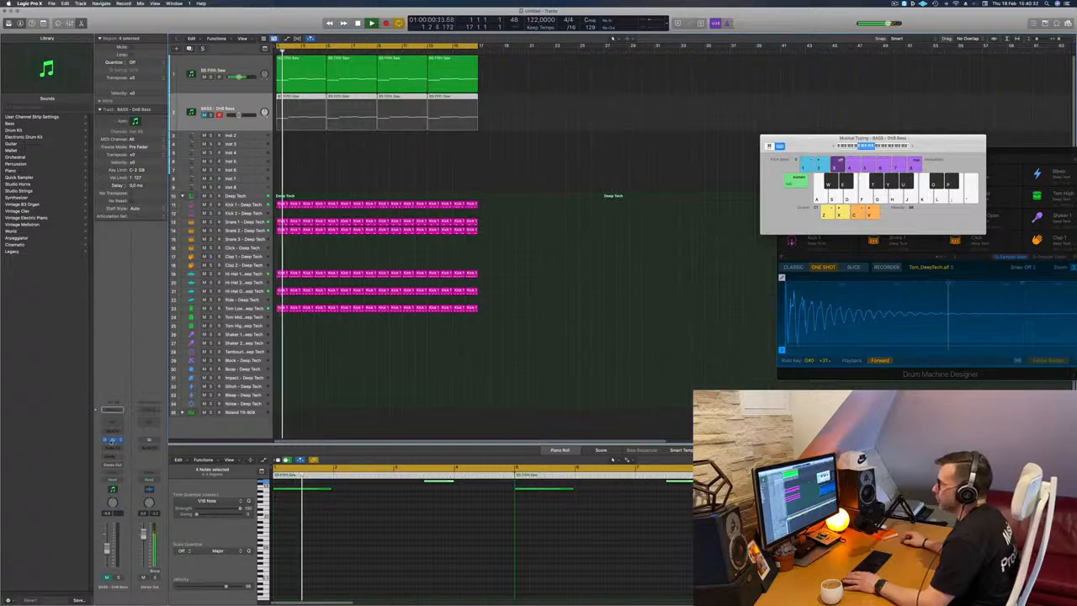
left_click(113, 439)
left_click_drag(572, 146, 559, 148)
left_click(476, 156)
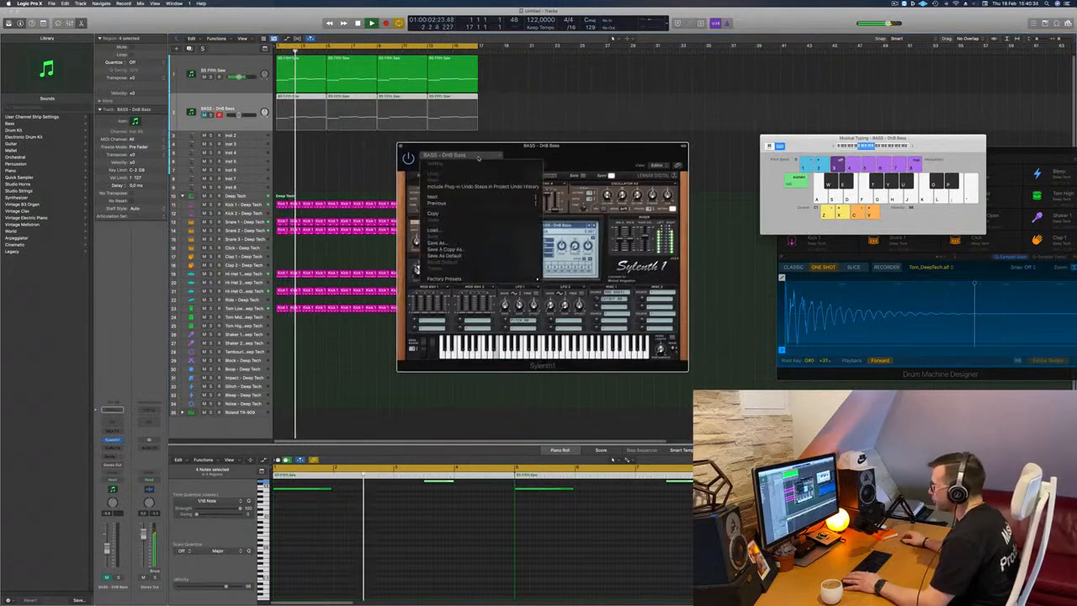
left_click(574, 148)
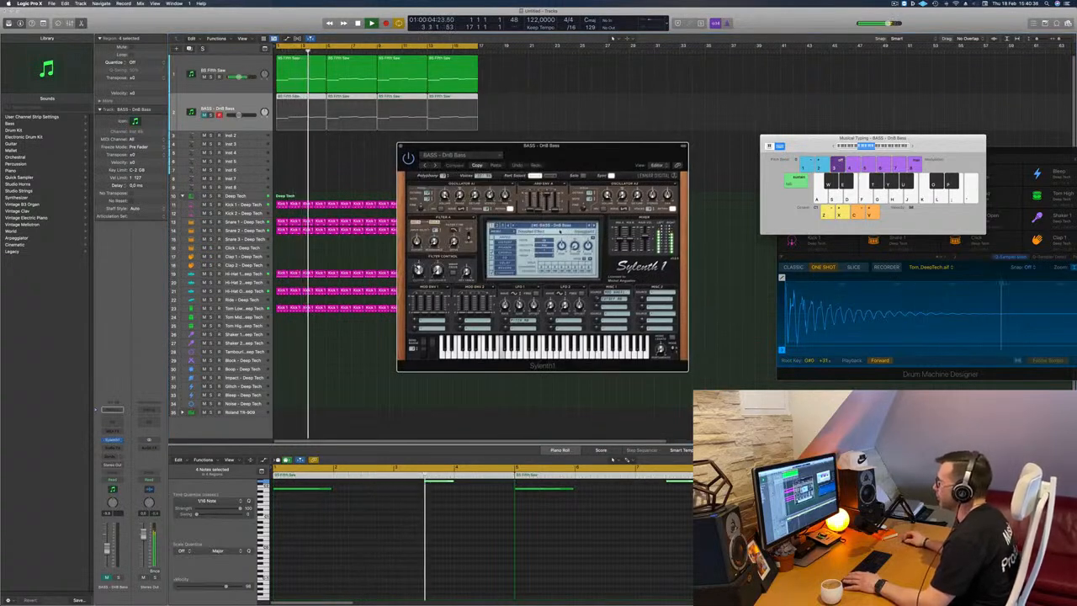
Try the BASS - Electro Addicted and LEAD - Growling presets in Sylenth1, and load the PAD - Anjuna Pad preset.
left_click(562, 226)
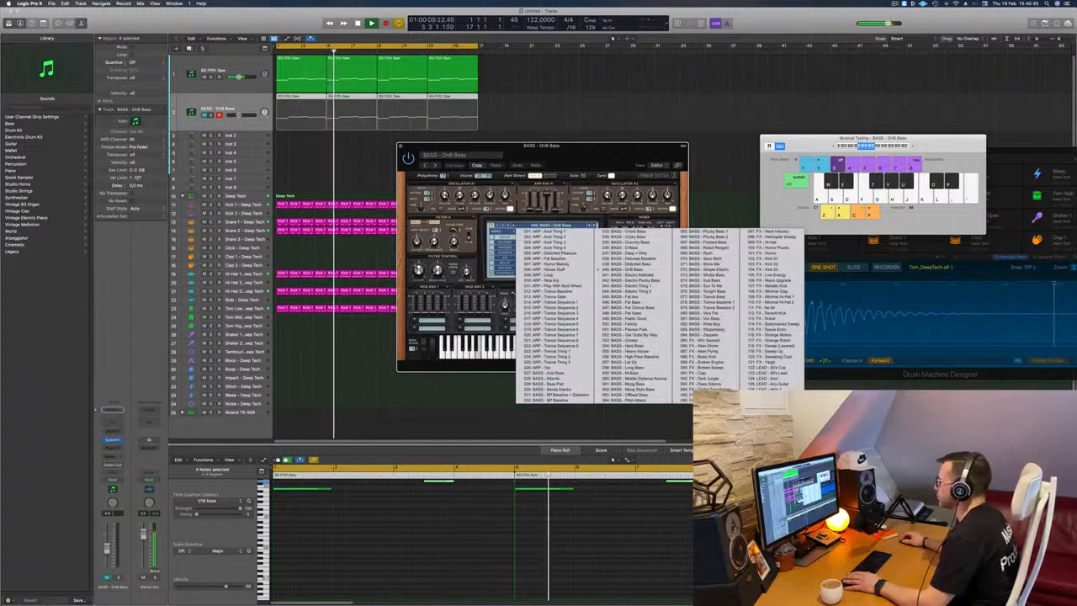
left_click(627, 274)
left_click(556, 226)
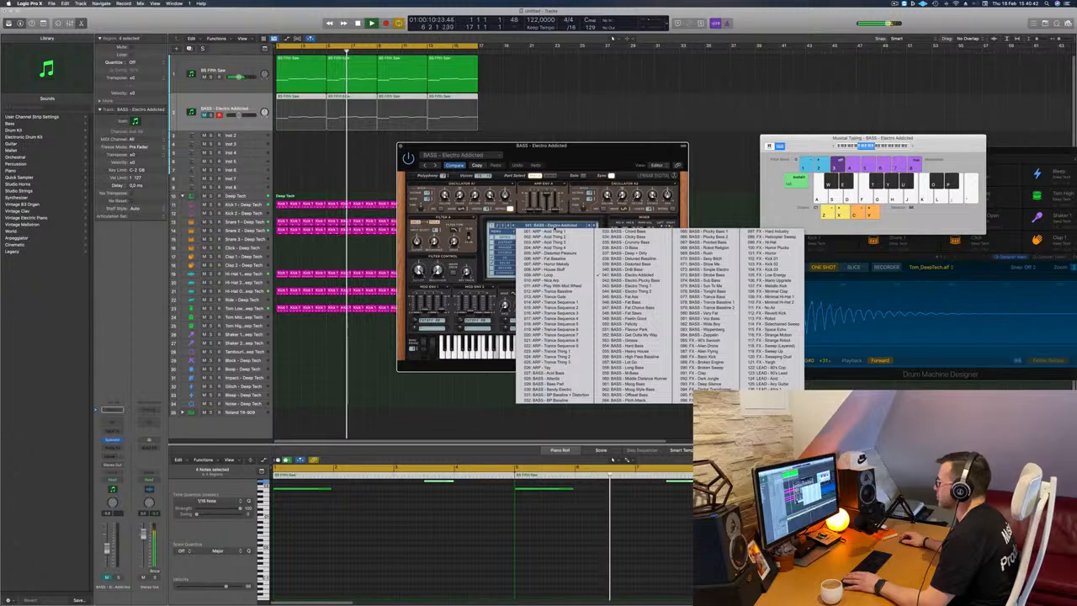
left_click(498, 226)
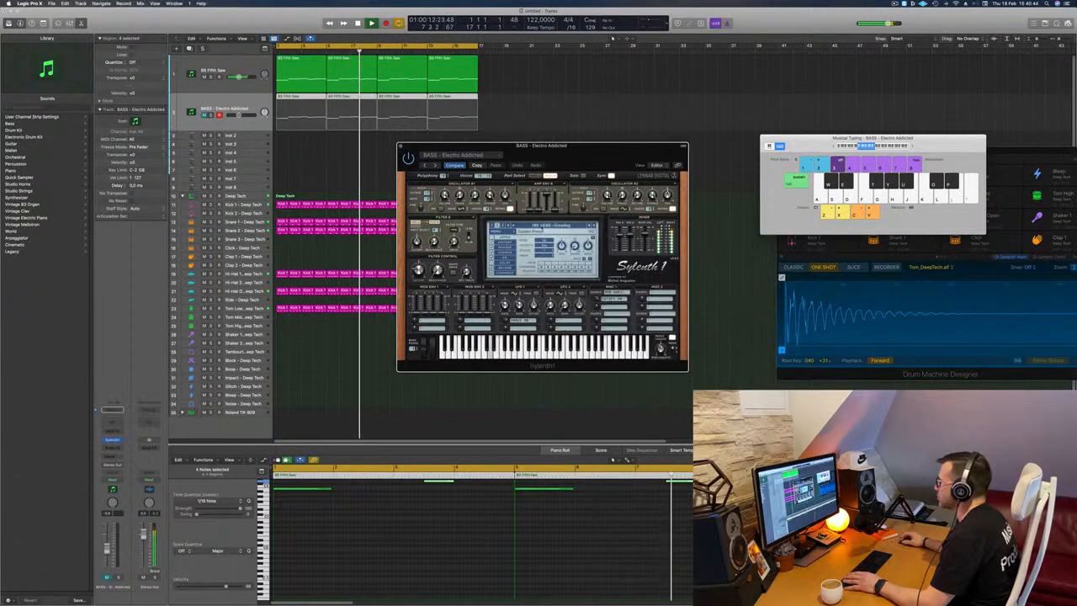
left_click(543, 226)
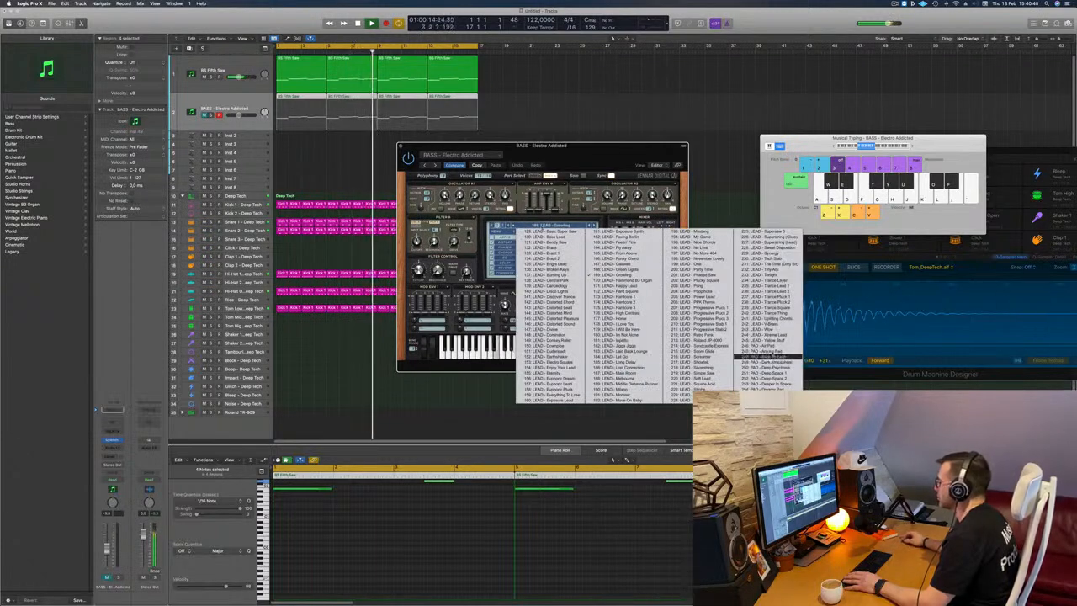
left_click(747, 353)
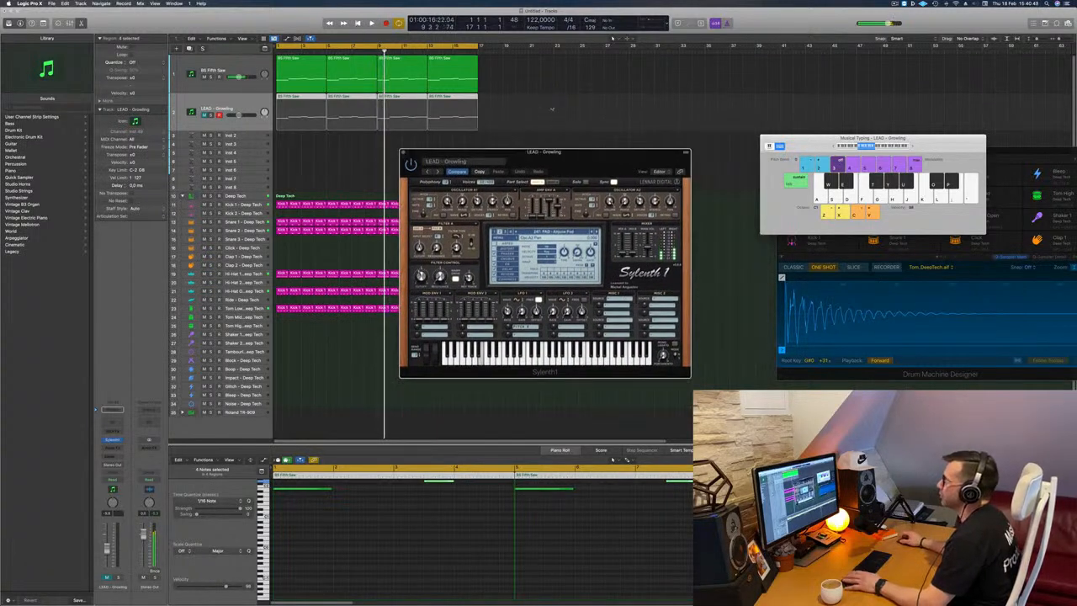
Delete the four copied regions from the PAD - Anjuna Pad track and try the pad sound over the loop.
left_click_drag(431, 121, 201, 119)
key("Delete")
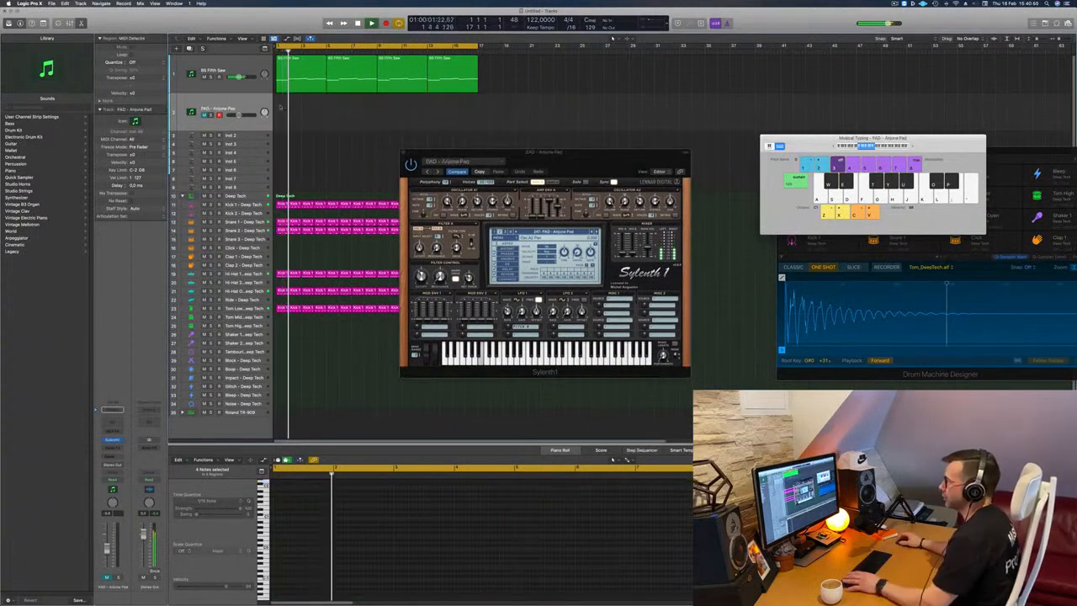
key("Return")
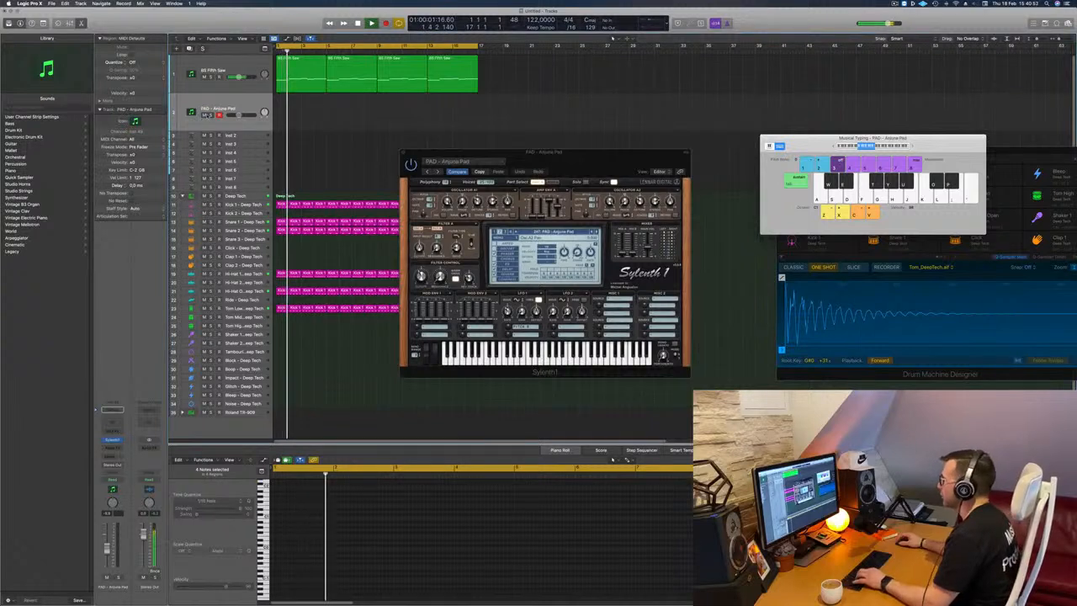
key("k")
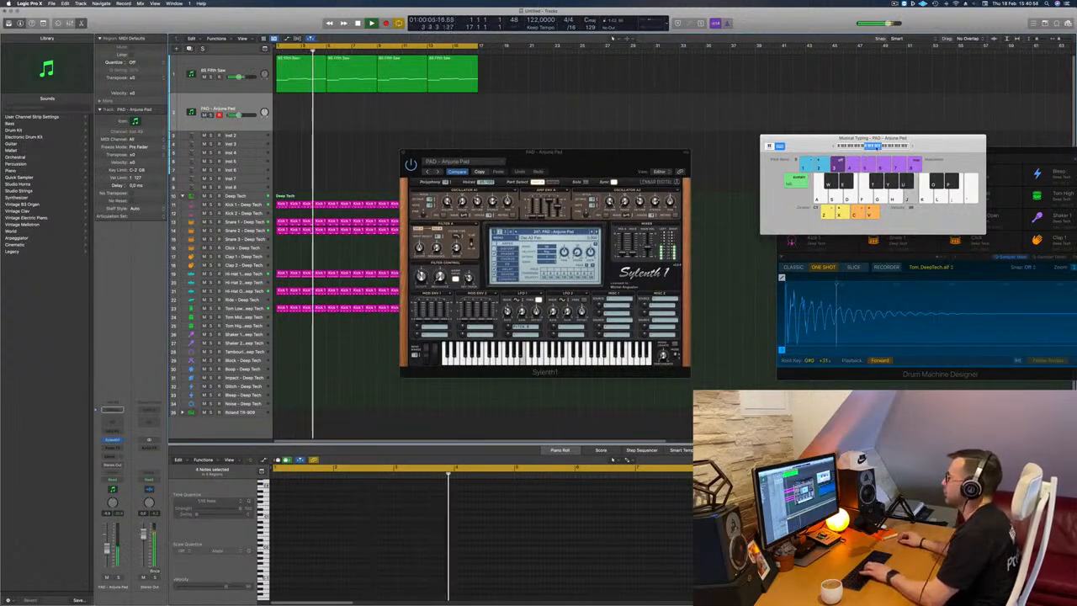
left_click_drag(576, 160, 525, 174)
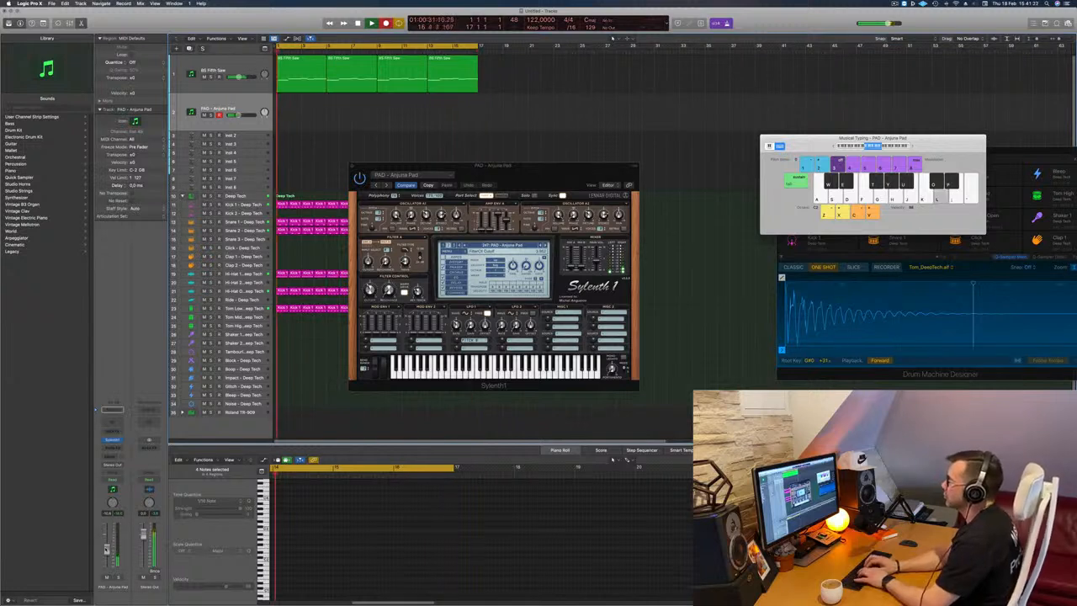
Record a pad melody of about 11 bars on the PAD - Anjuna Pad track, starting at bar 1.
key("k")
key("j")
key("h")
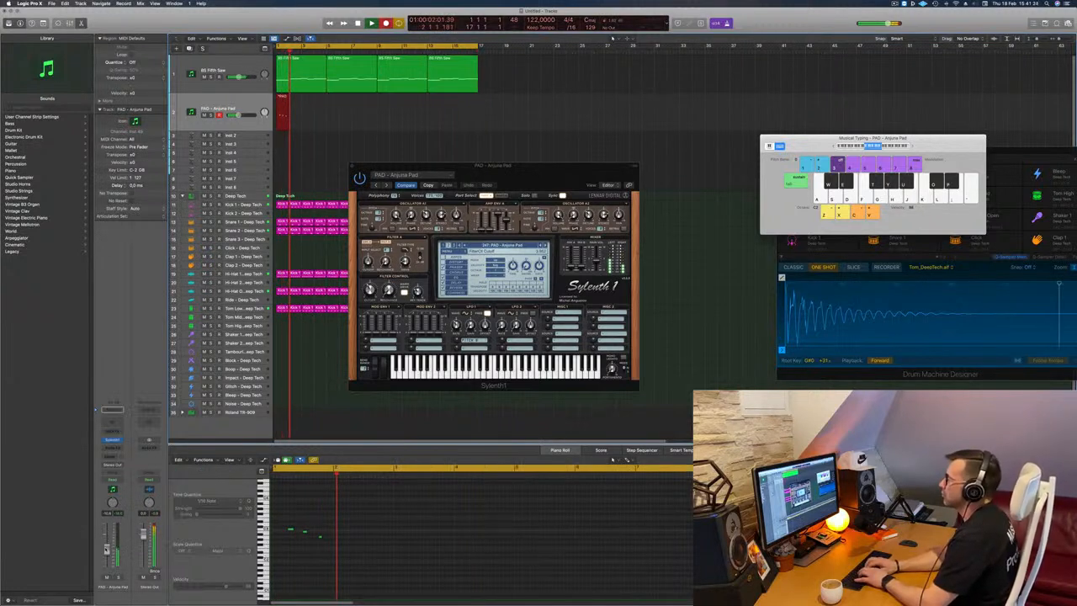
key("l")
key("k")
key("j")
key("h")
key("g")
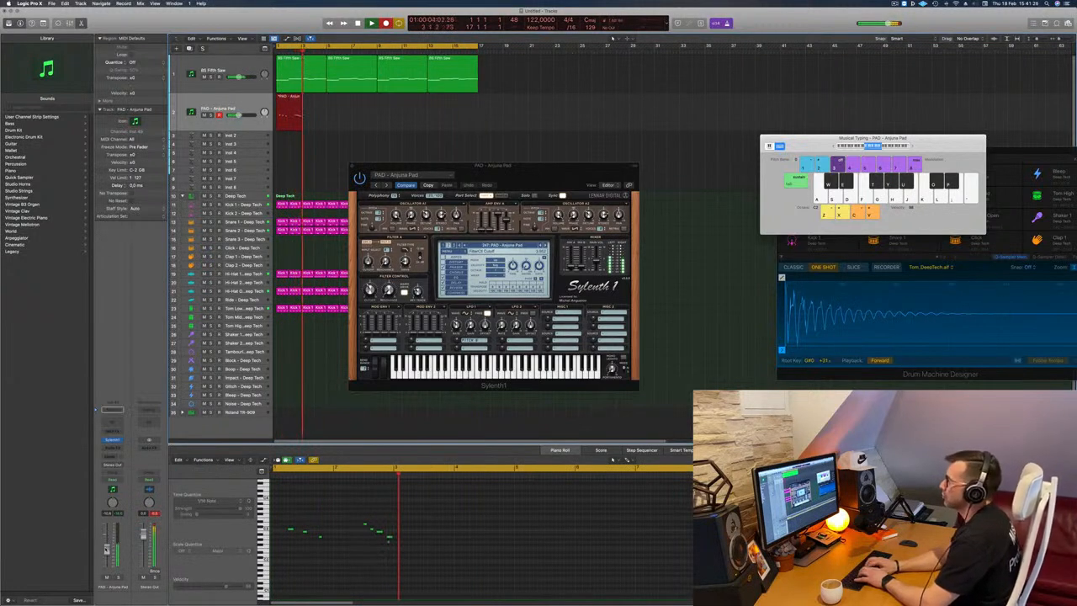
key("j")
key("k")
key("l")
key("f")
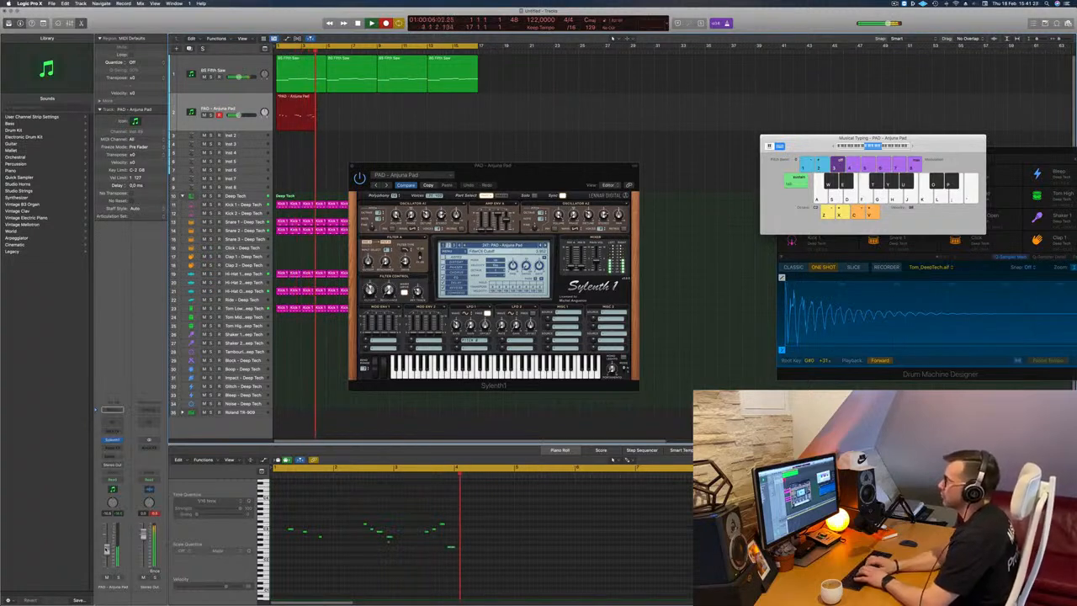
key("k")
key("f")
key("l")
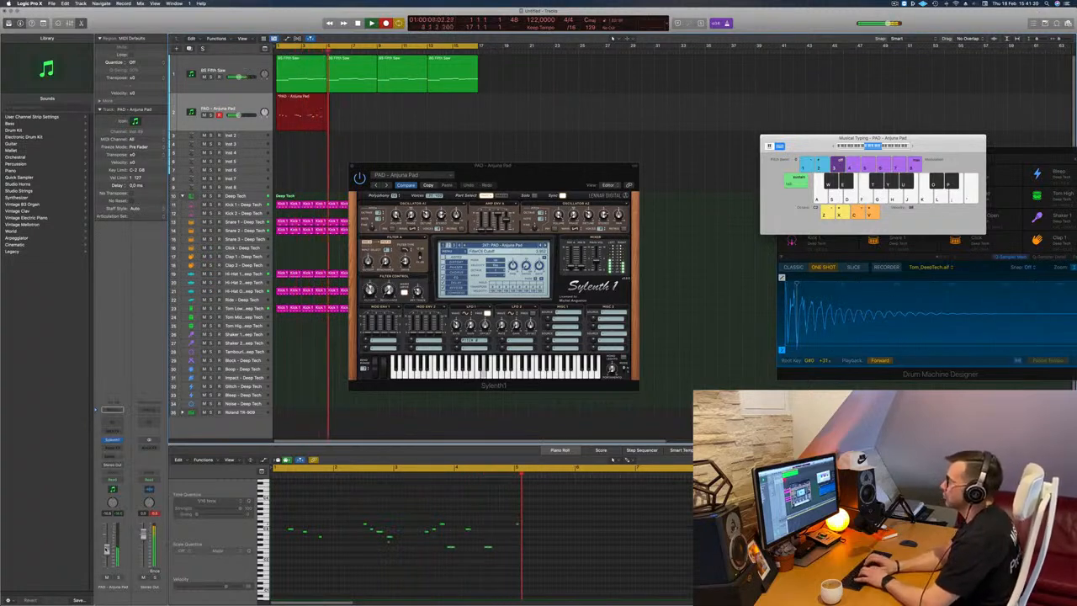
key("k")
key("j")
key("h")
key("g")
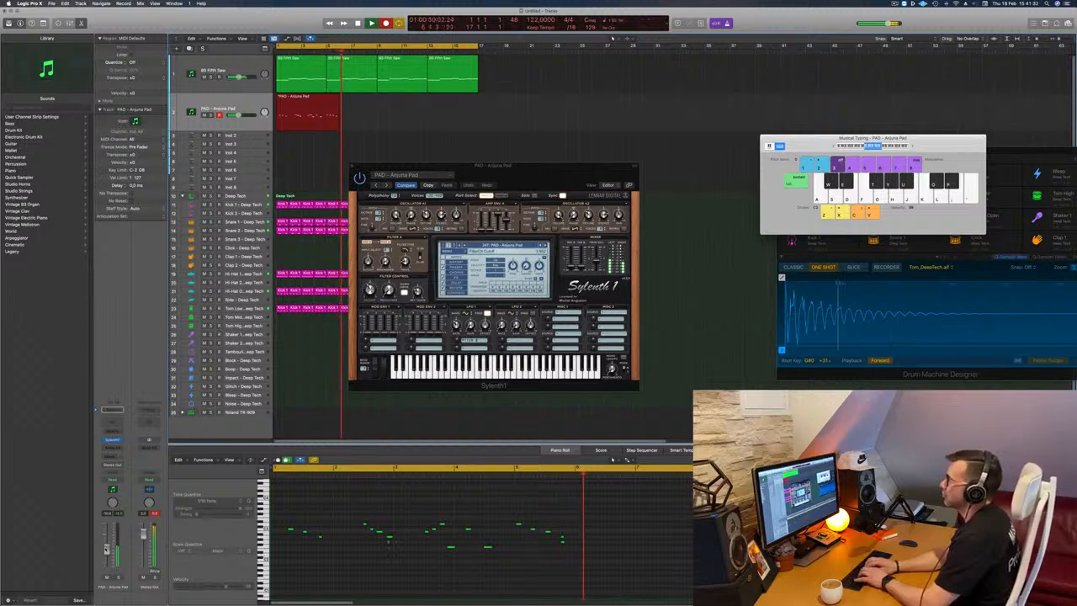
key("l")
key("j")
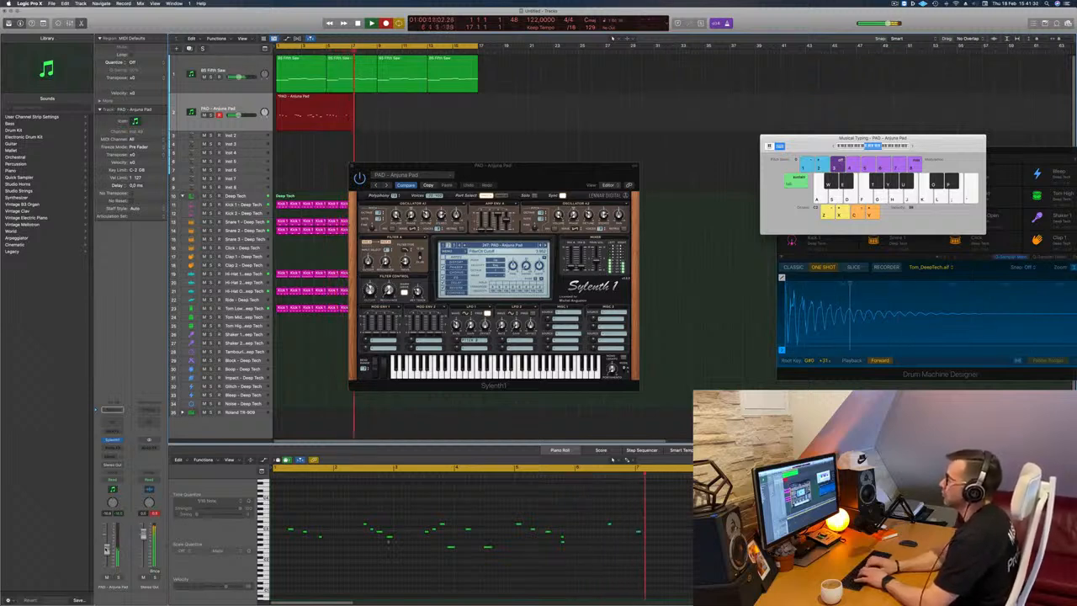
key("k")
key("l")
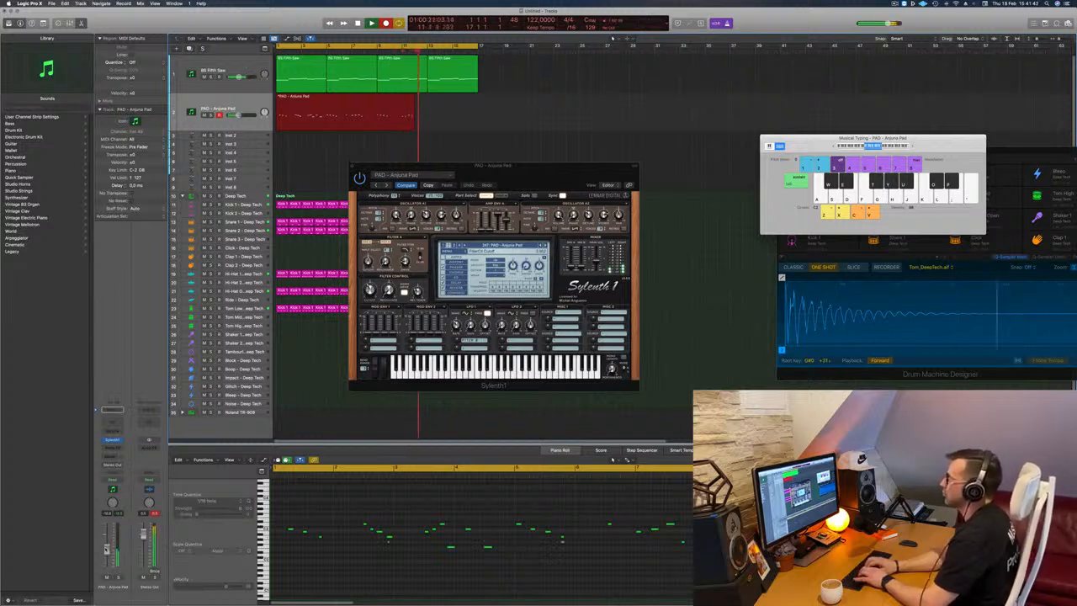
key("space")
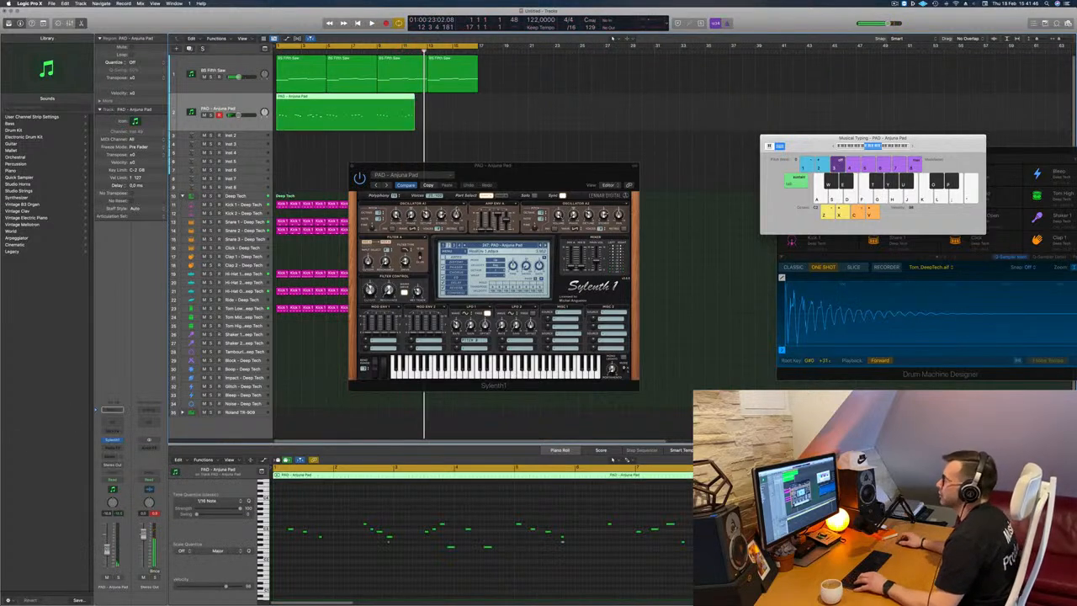
Split the recorded pad region at bar 9, delete its first part and move the remaining part to bar 1.
left_click(376, 100, "super")
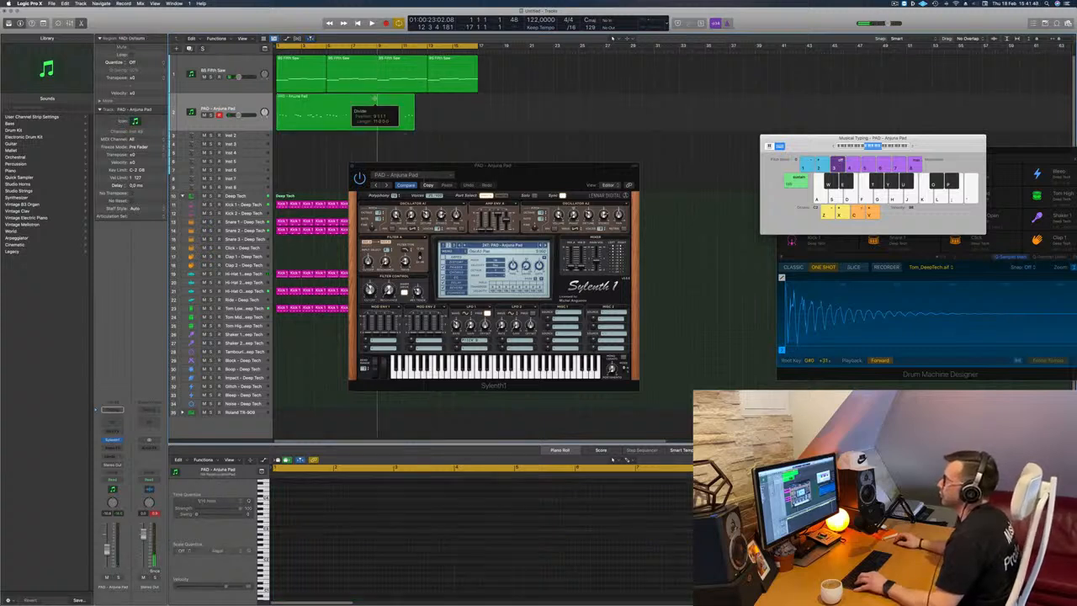
left_click(357, 103)
key("Delete")
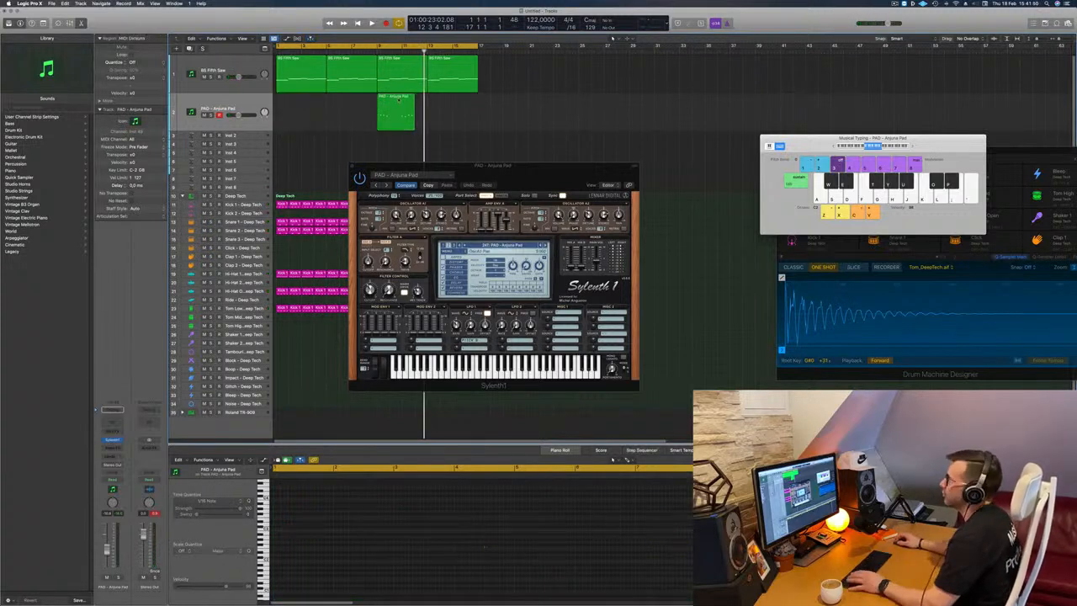
left_click_drag(400, 102, 300, 102)
Play the loop to hear the trimmed pad region together with the bass and drums.
key("space")
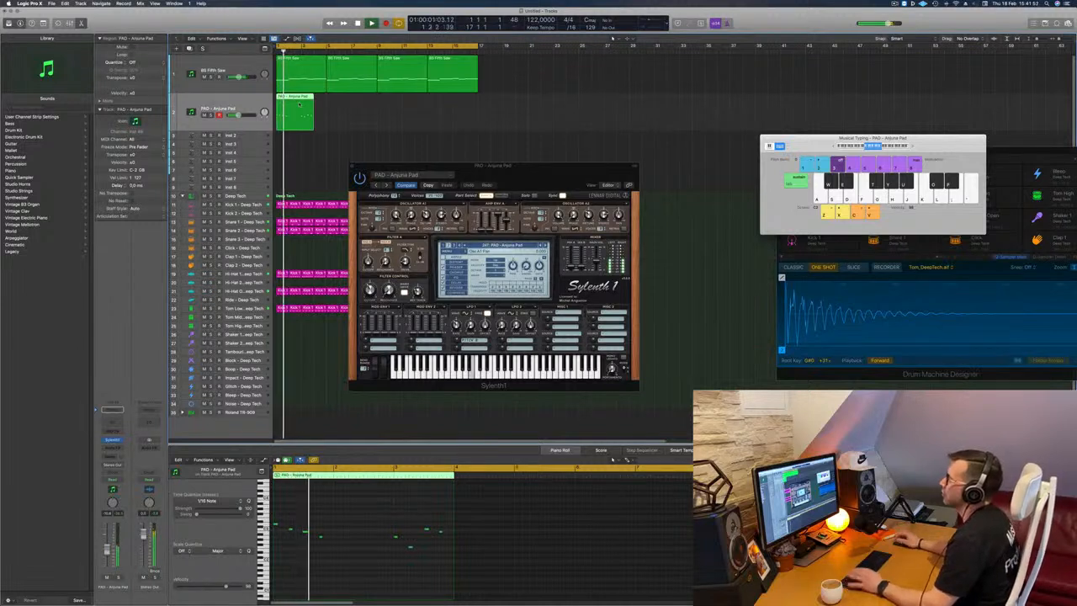
left_click(353, 121)
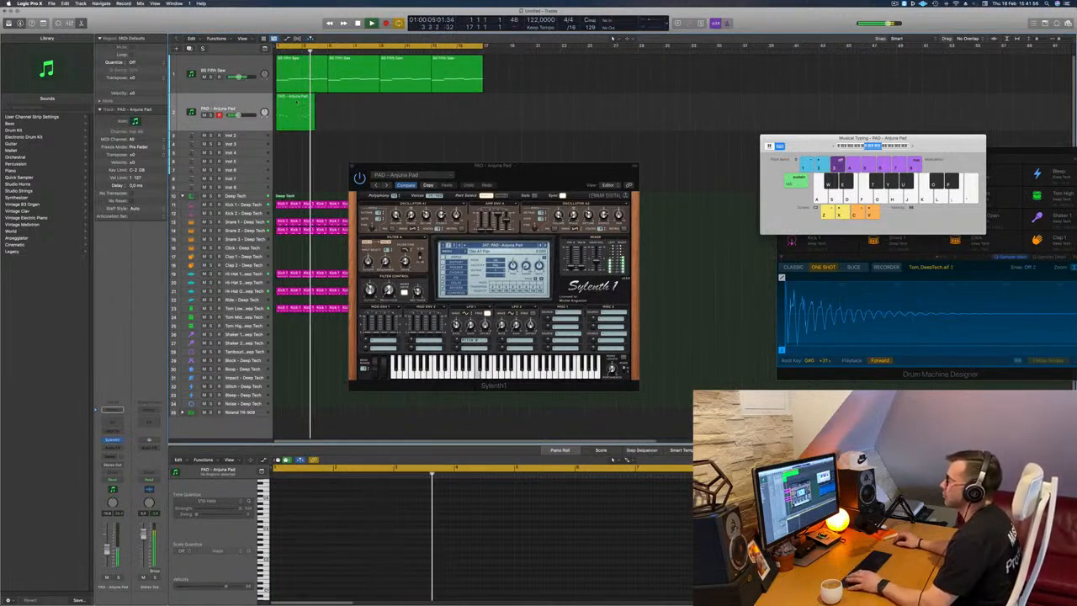
left_click(296, 102)
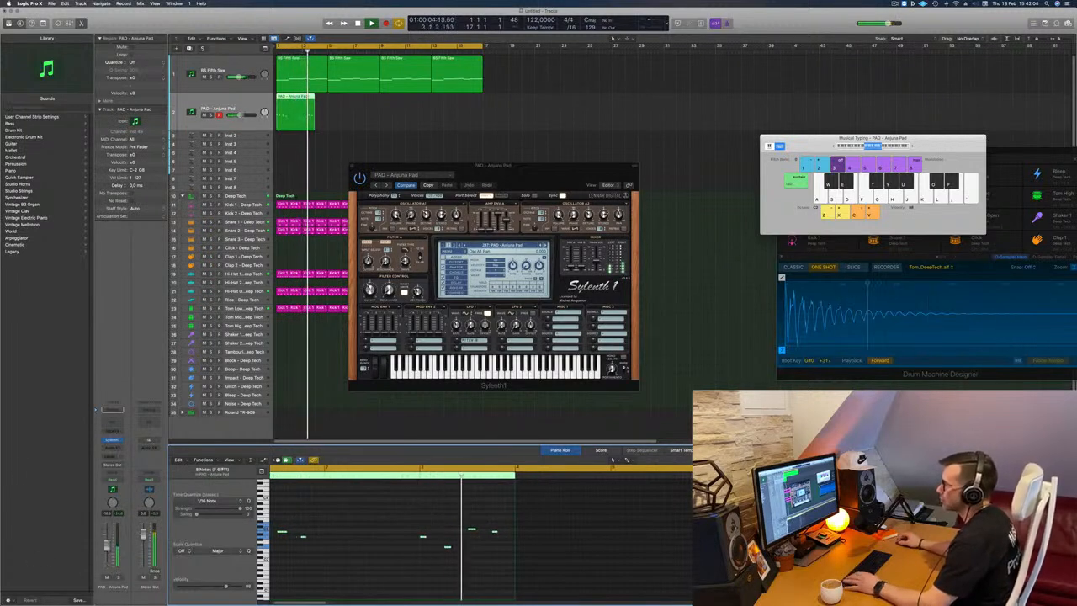
left_click_drag(535, 166, 490, 135)
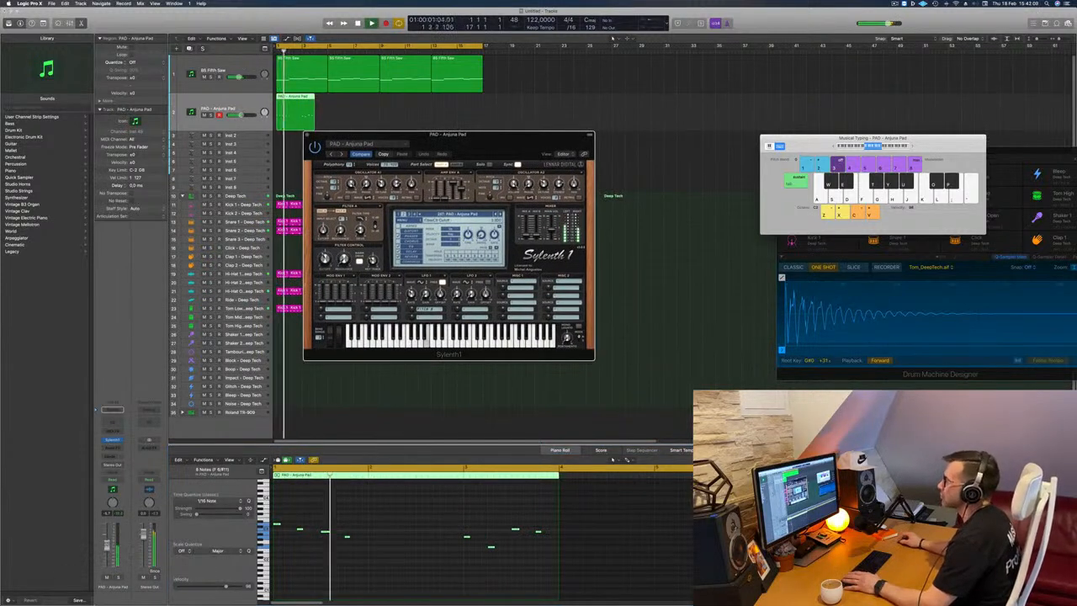
left_click(410, 226)
left_click(530, 128)
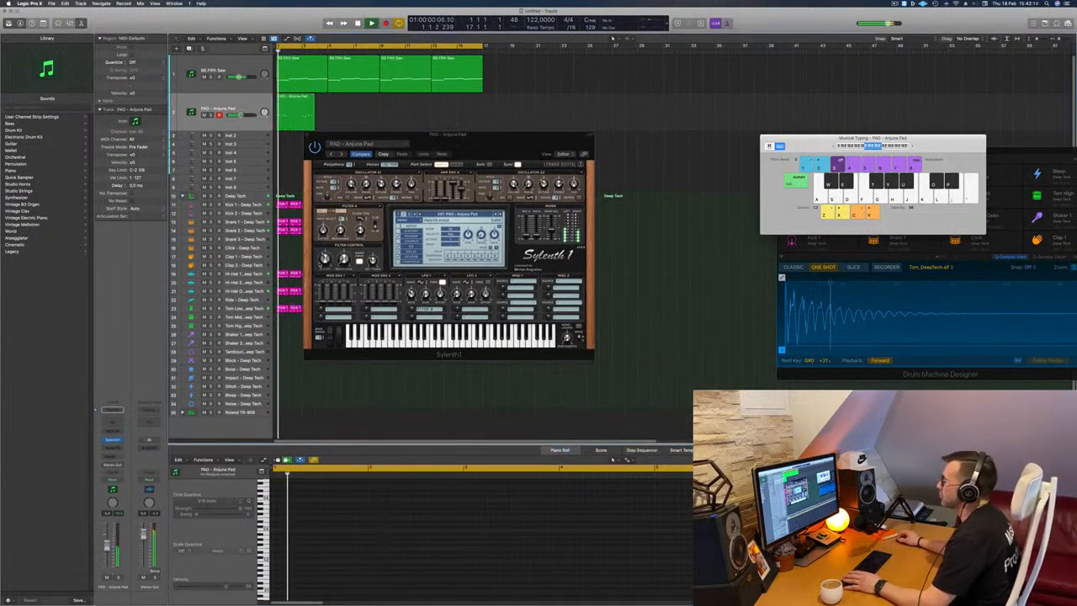
left_click_drag(461, 161, 533, 222)
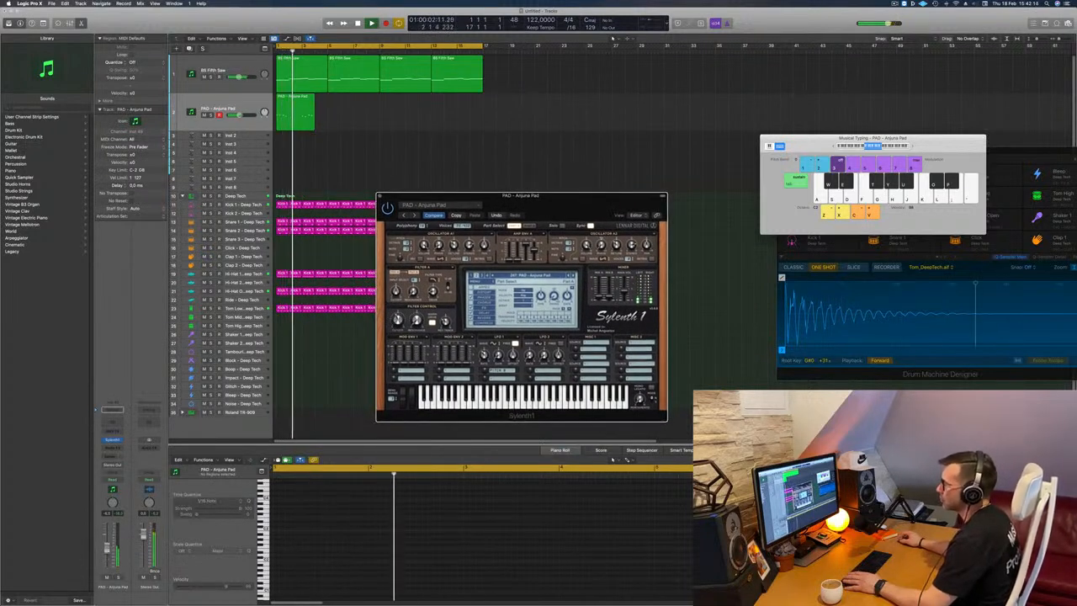
Copy the pad region to bars 5, 9 and 13.
left_click(305, 117)
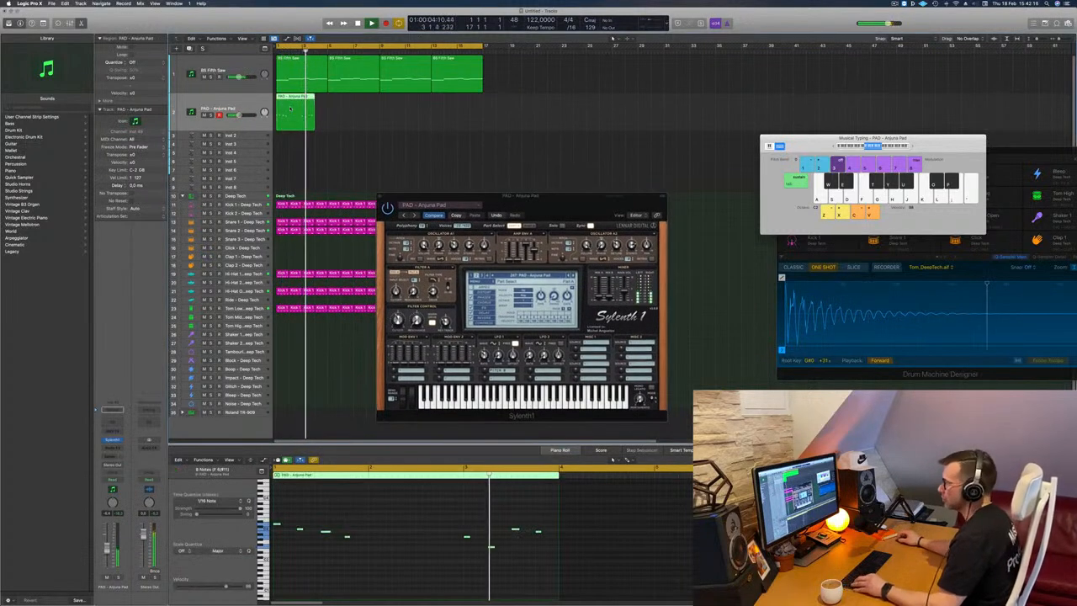
left_click_drag(306, 117, 341, 118)
left_click_drag(446, 113, 395, 104)
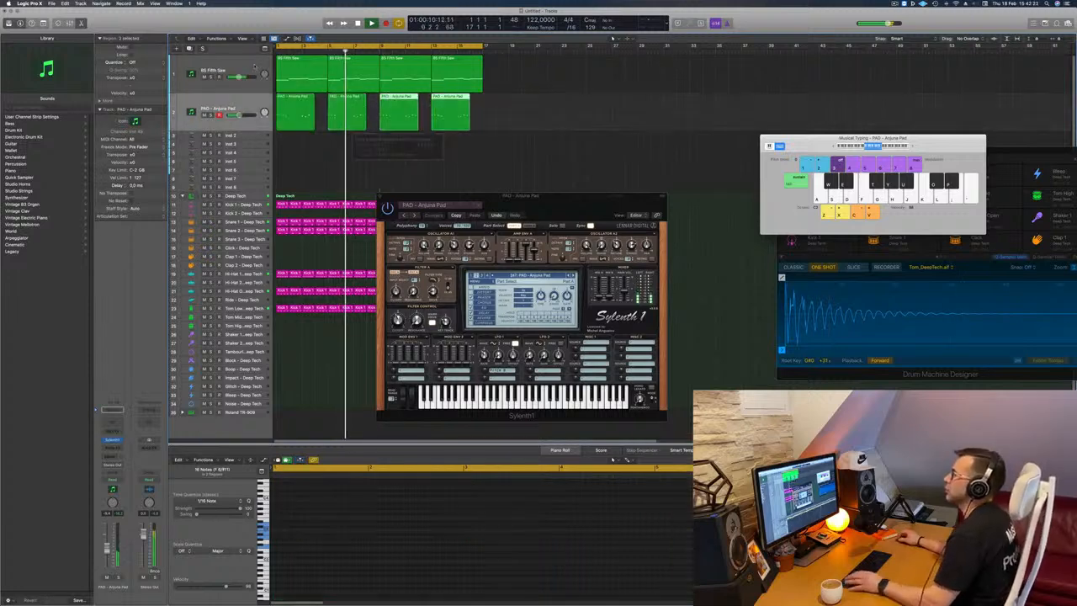
Duplicate the BS Fifth Saw track and copy its first region to the new track at bar 1.
left_click(234, 67)
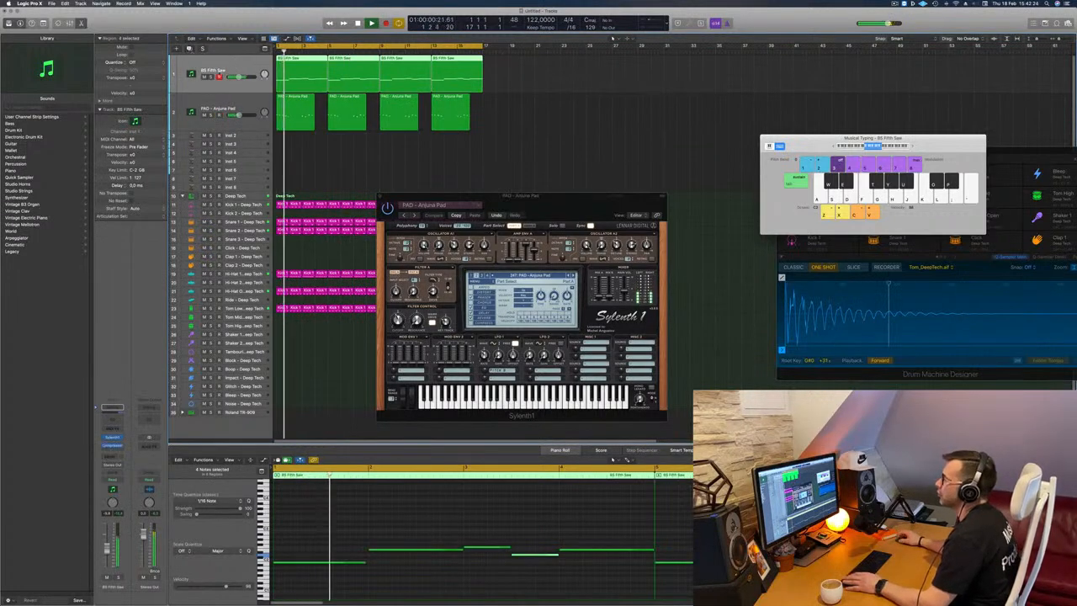
key("cmd+d")
left_click(298, 77)
left_click_drag(298, 77, 305, 108)
key("space")
Copy the bar 2 note above the first note in bar 1, and delete all notes from bar 2 onward.
scroll(323, 489, "left", 2)
left_click(340, 535)
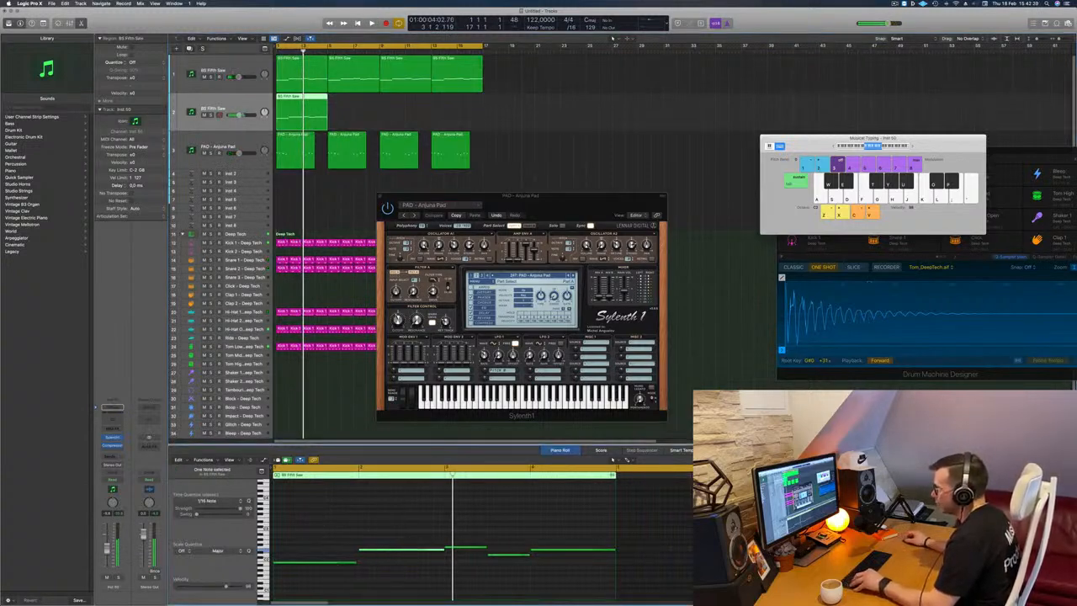
left_click_drag(381, 552, 306, 554)
scroll(437, 533, "down", 2)
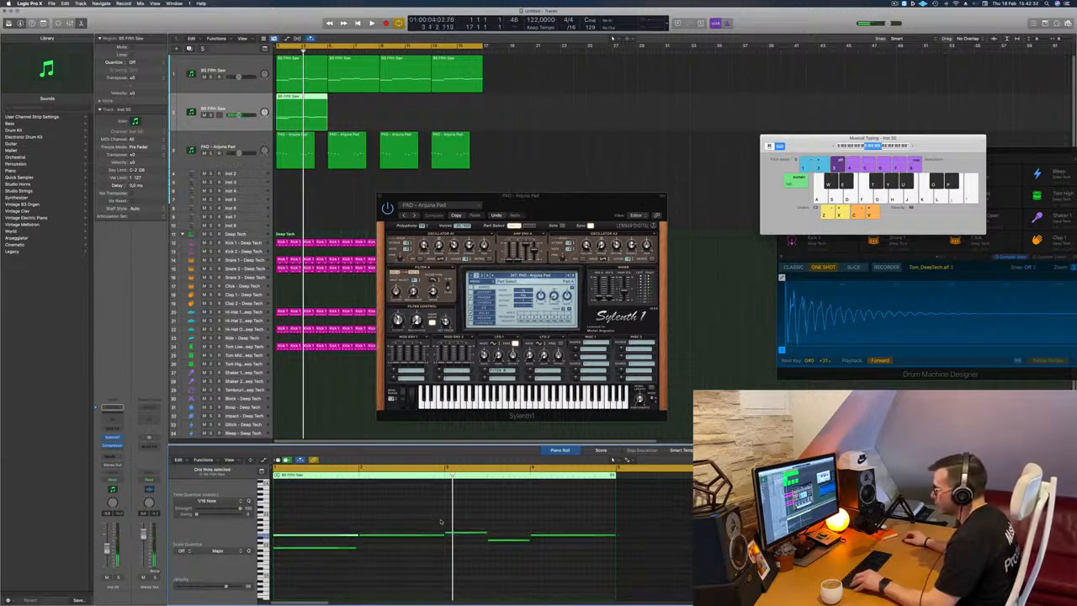
left_click_drag(409, 524, 577, 574)
key("Delete")
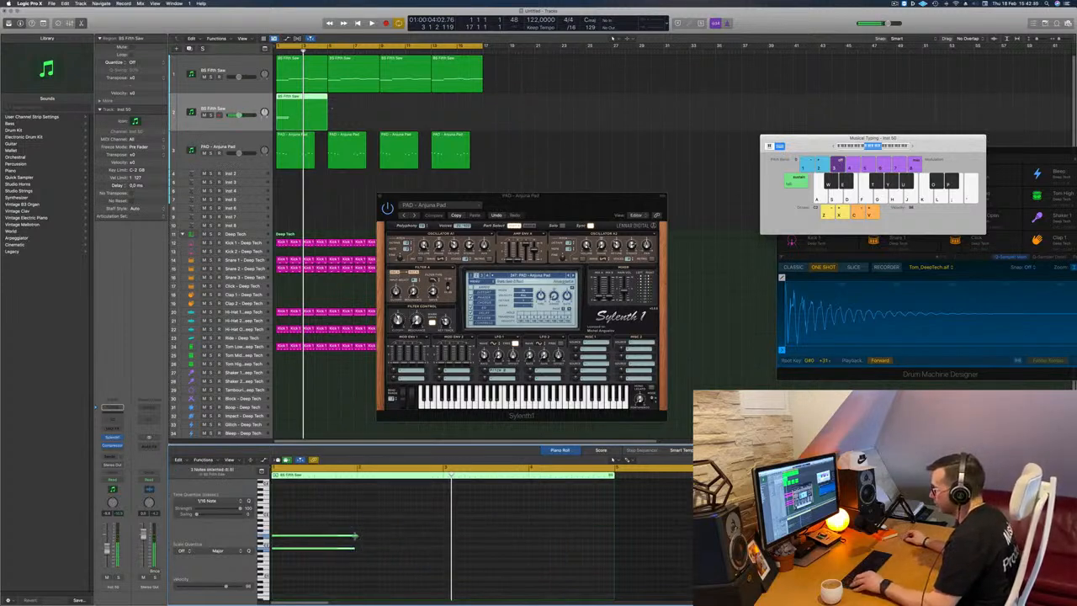
Lengthen both stacked notes to the region's end at bar 5 and play the result.
left_click_drag(354, 536, 611, 537)
left_click(610, 548)
key("space")
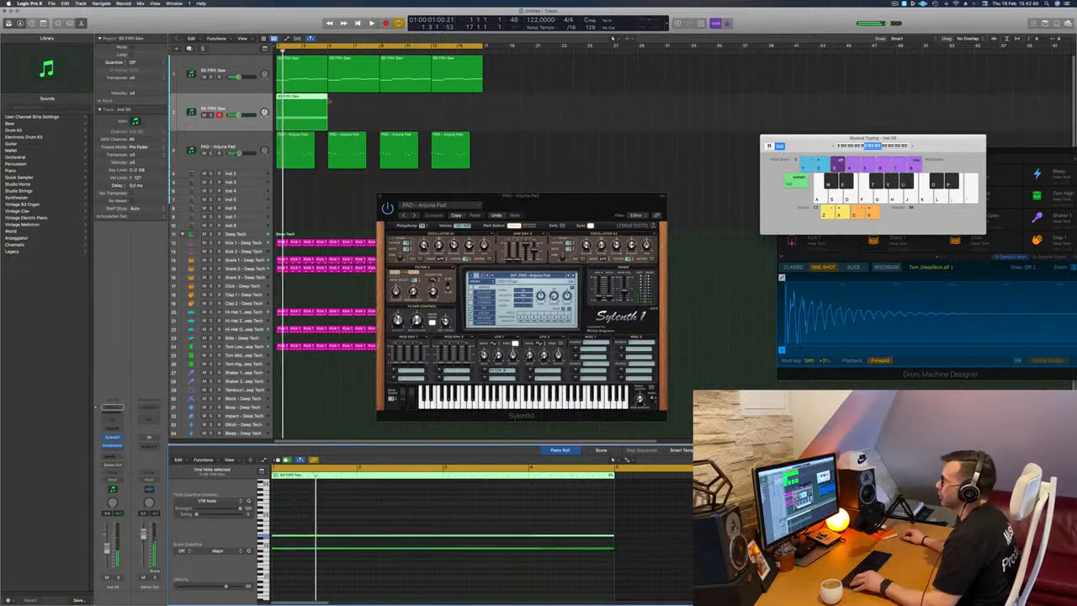
Replace Sylenth1 on the duplicated BS Fifth Saw track with a stereo Retro Synth and replay the loop.
left_click(122, 438)
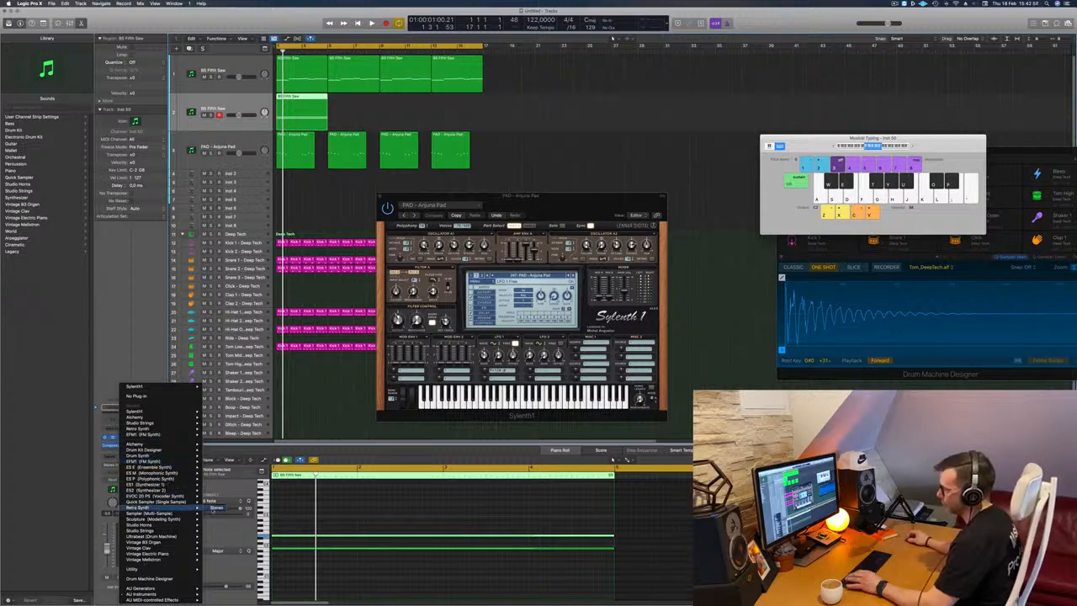
left_click(216, 508)
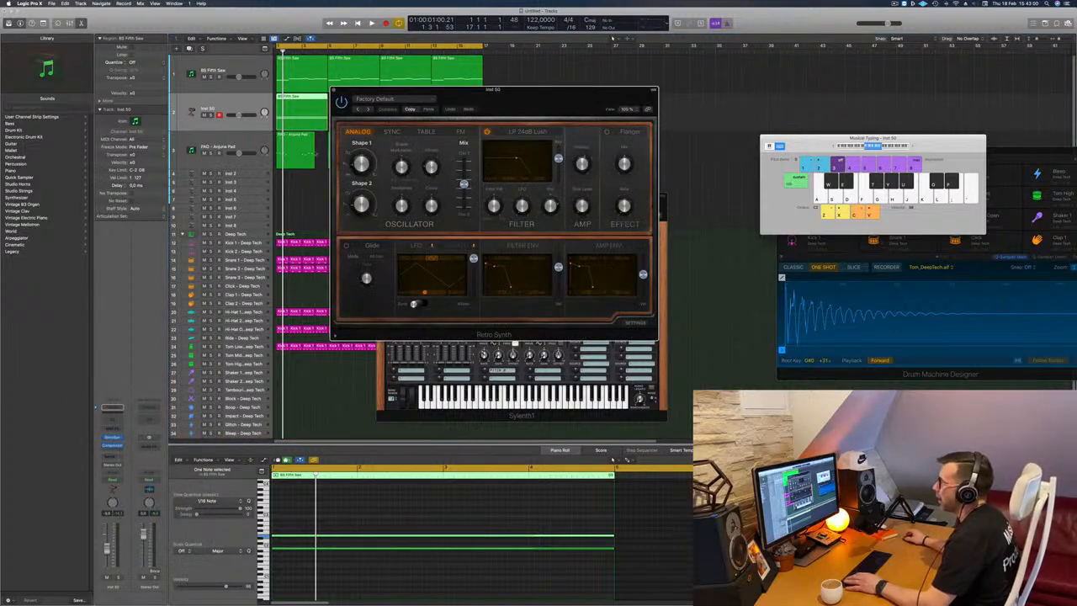
key("space")
left_click_drag(493, 88, 716, 88)
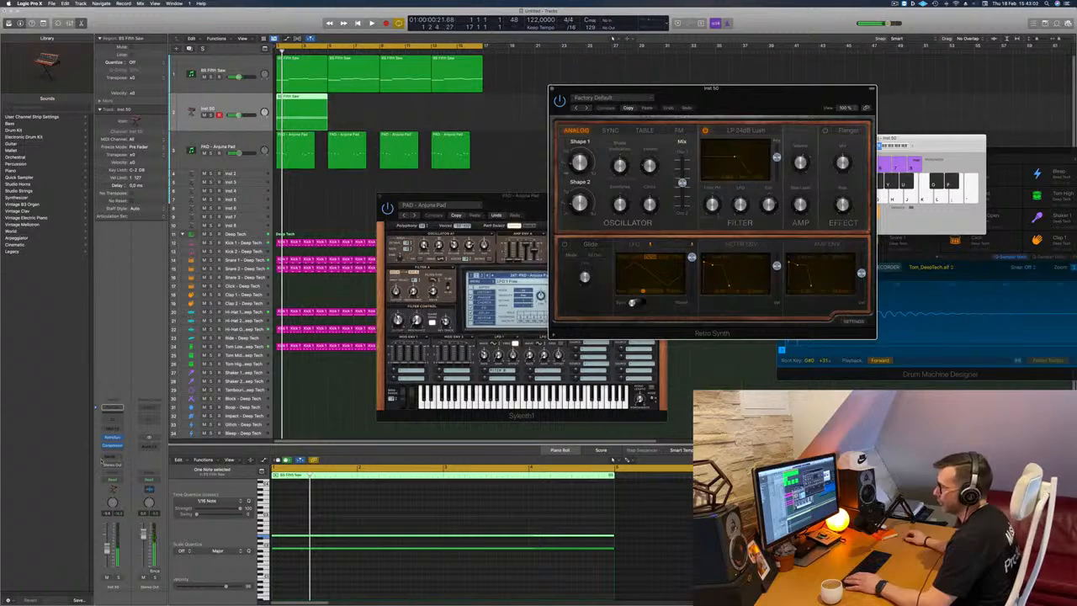
Add an Arpeggiator MIDI effect to the Inst 50 Retro Synth track and play the loop with it.
left_click(110, 435)
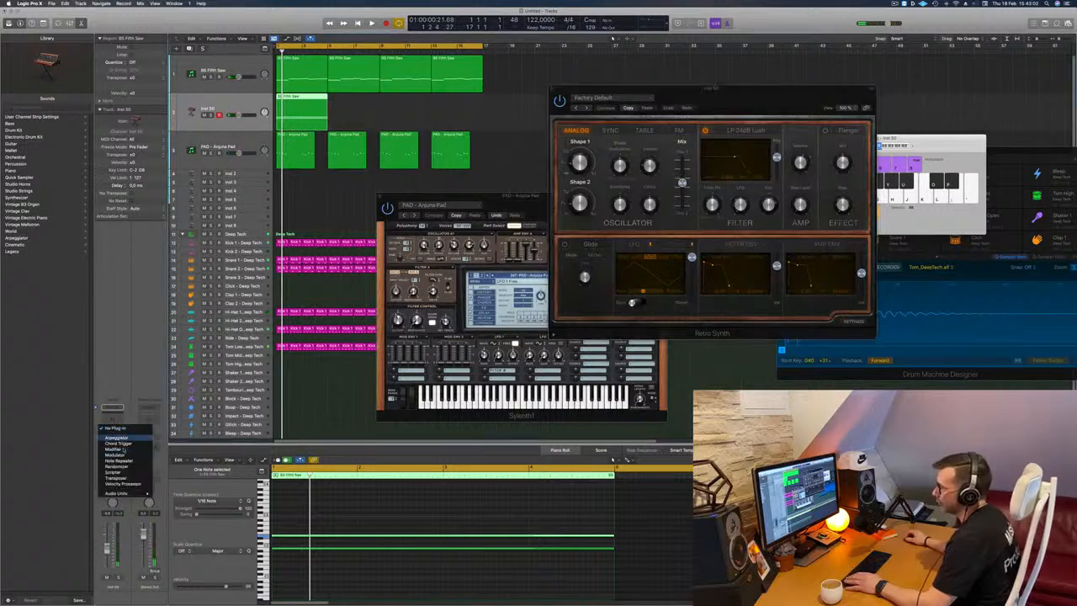
left_click(131, 439)
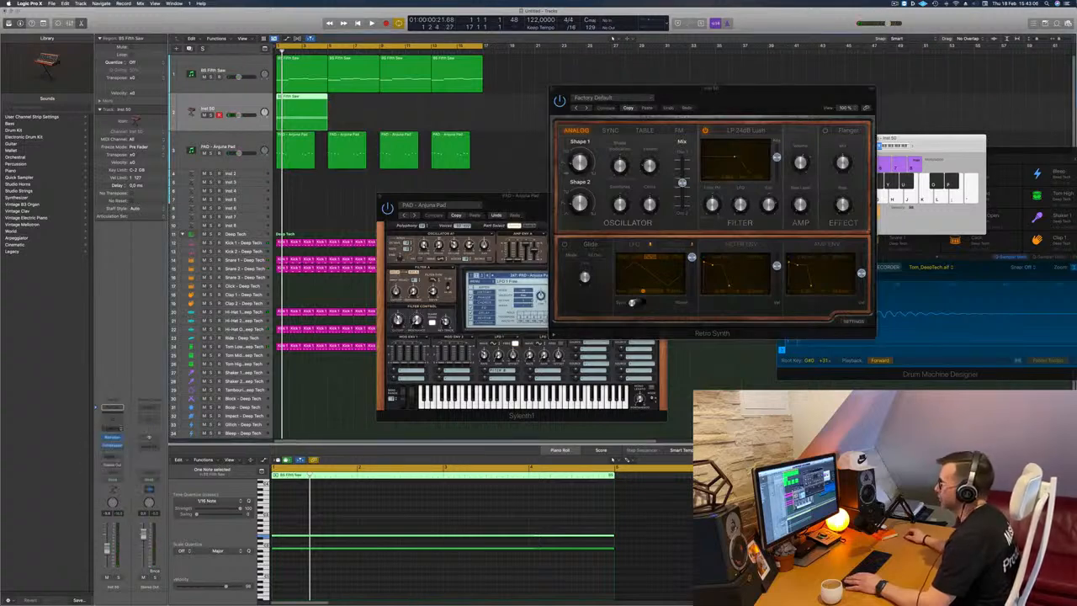
left_click_drag(750, 105, 823, 87)
left_click_drag(544, 98, 676, 87)
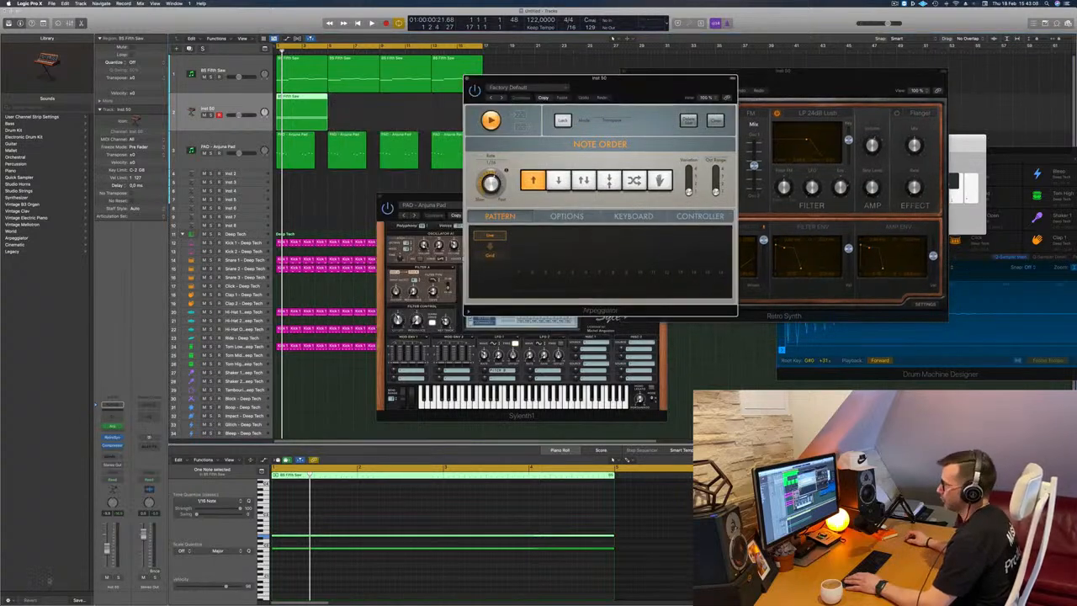
key("space")
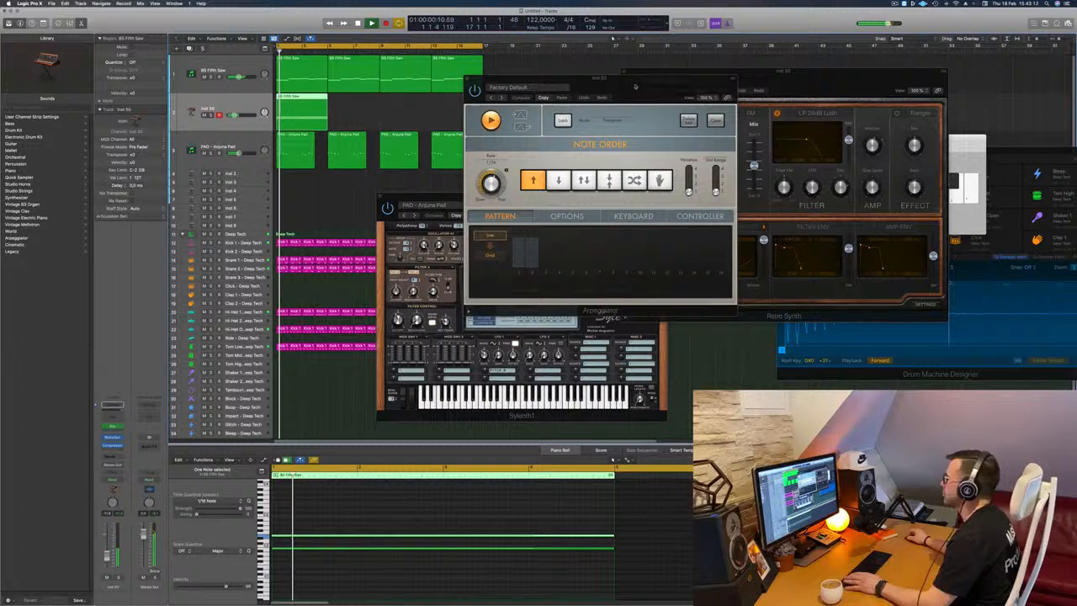
left_click_drag(636, 86, 817, 139)
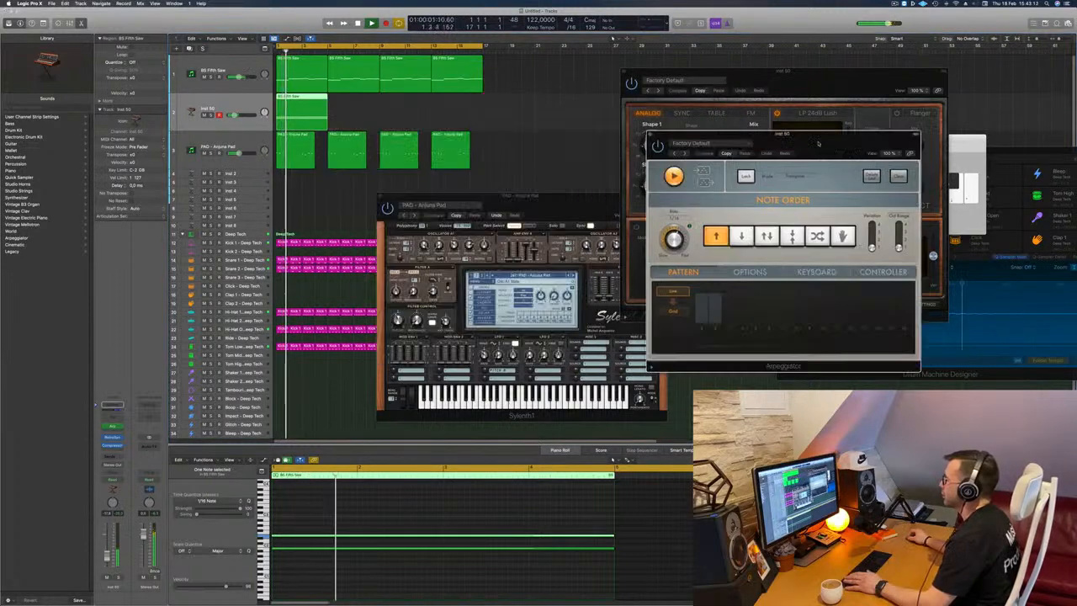
Add a Channel EQ to Inst 50 with a 304 Hz, 12 dB/Oct low cut and an 865 Hz, 48 dB/Oct high cut.
left_click(116, 415)
left_click(830, 126)
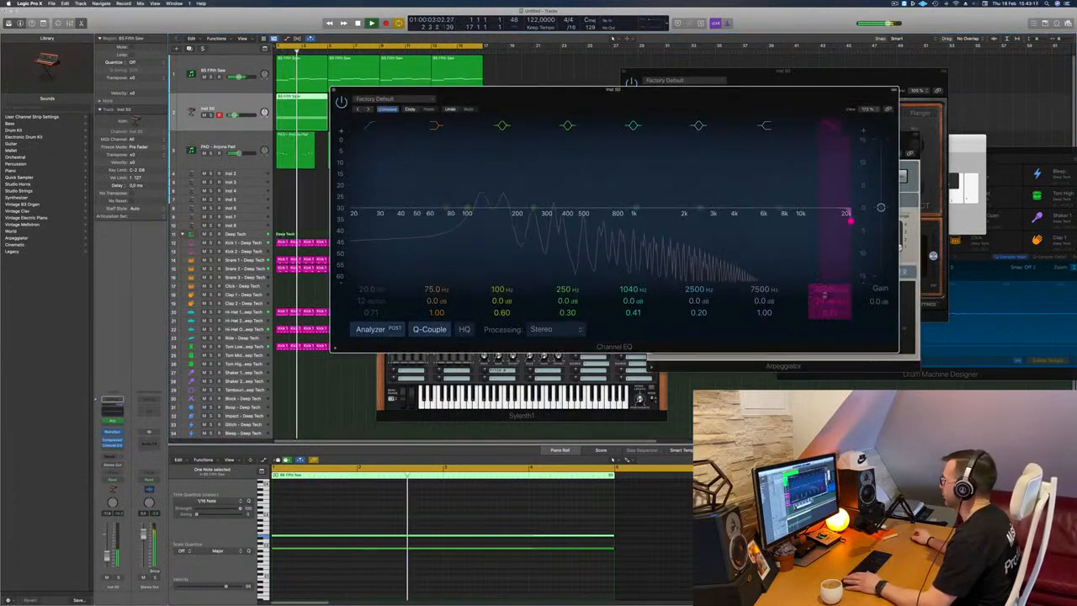
left_click_drag(827, 293, 826, 396)
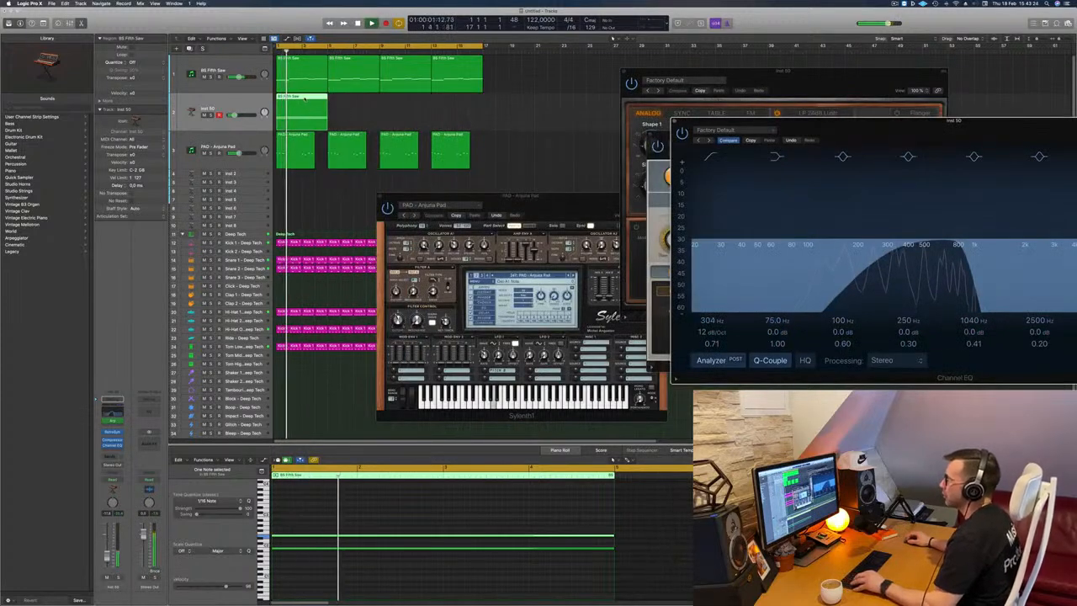
Copy the Inst 50 region repeatedly so that it fills the track from bar 5 to bar 17.
left_click_drag(309, 104, 357, 104)
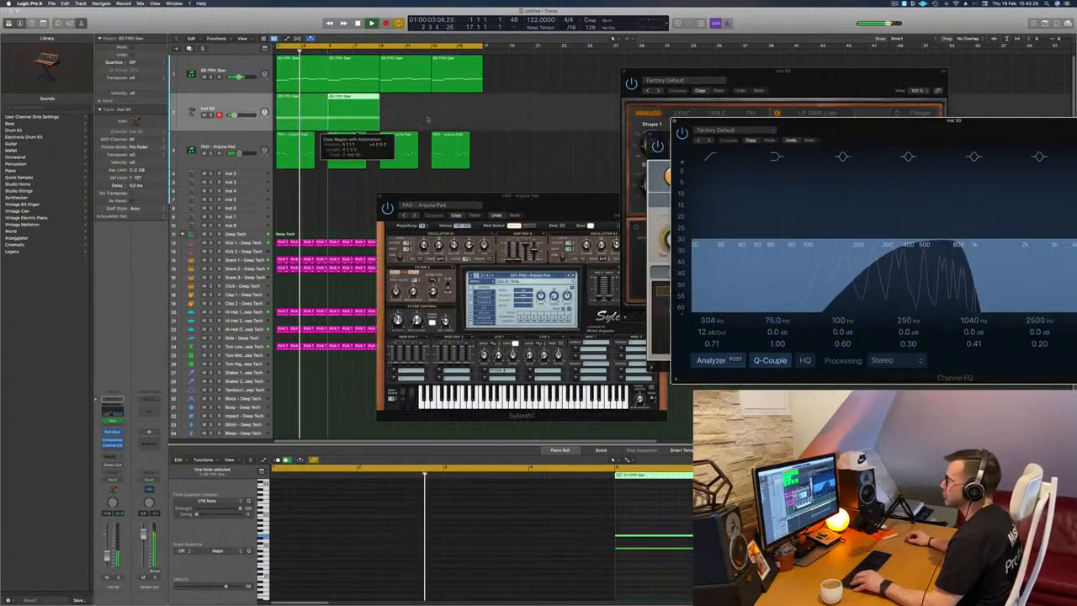
mouse_move(427, 120)
left_mouse_down()
mouse_move(303, 102)
mouse_move(413, 105)
left_mouse_up()
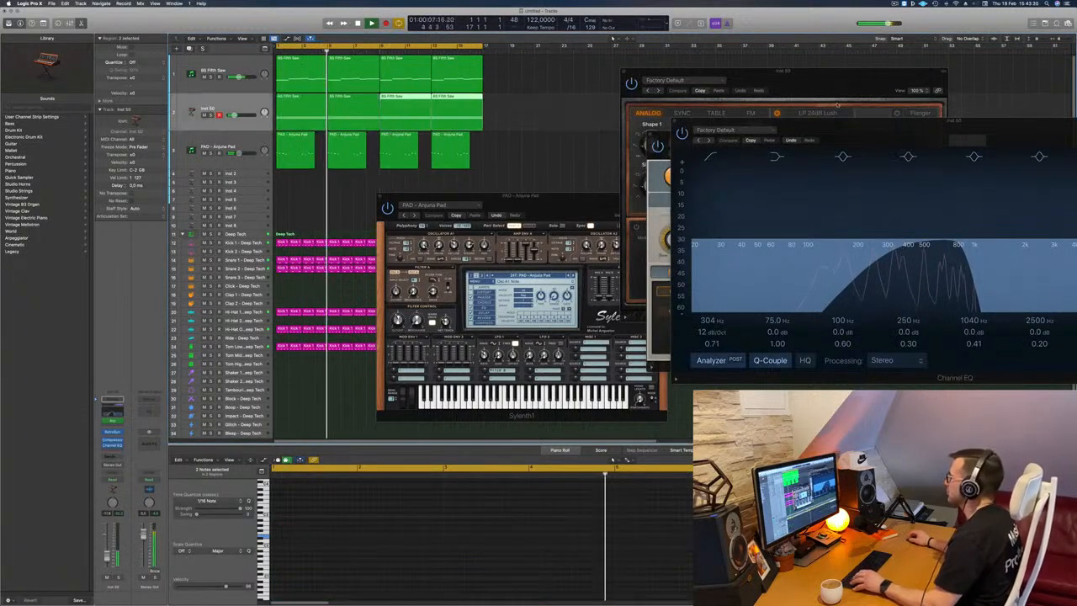
Adjust the Inst 50 track's volume during playback, and close the Channel EQ and pad Sylenth1 windows.
left_click_drag(830, 125, 709, 102)
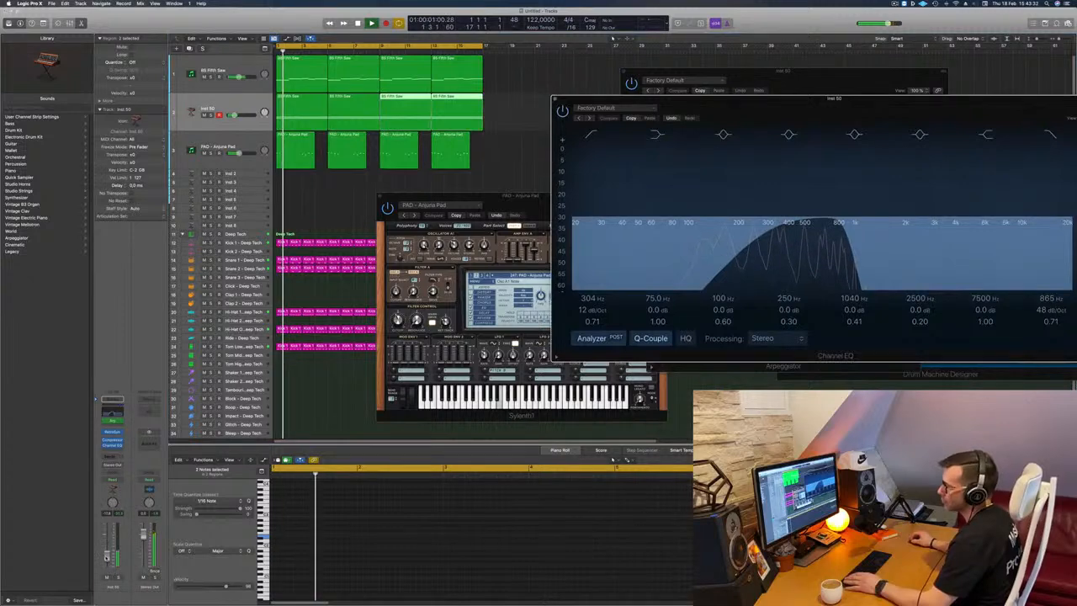
left_click(107, 554)
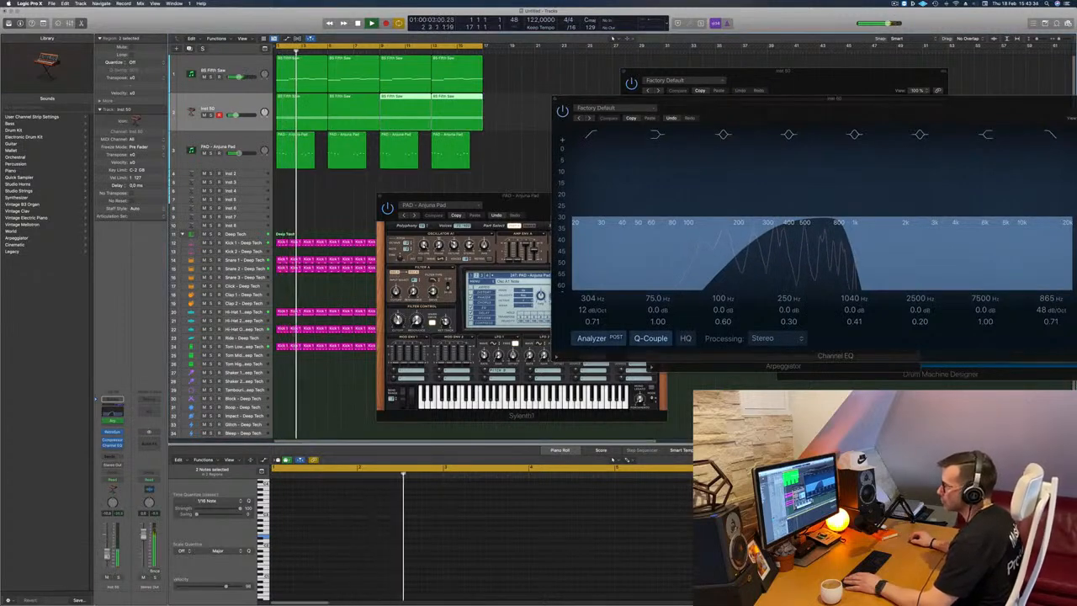
left_click_drag(709, 101, 582, 132)
key("space")
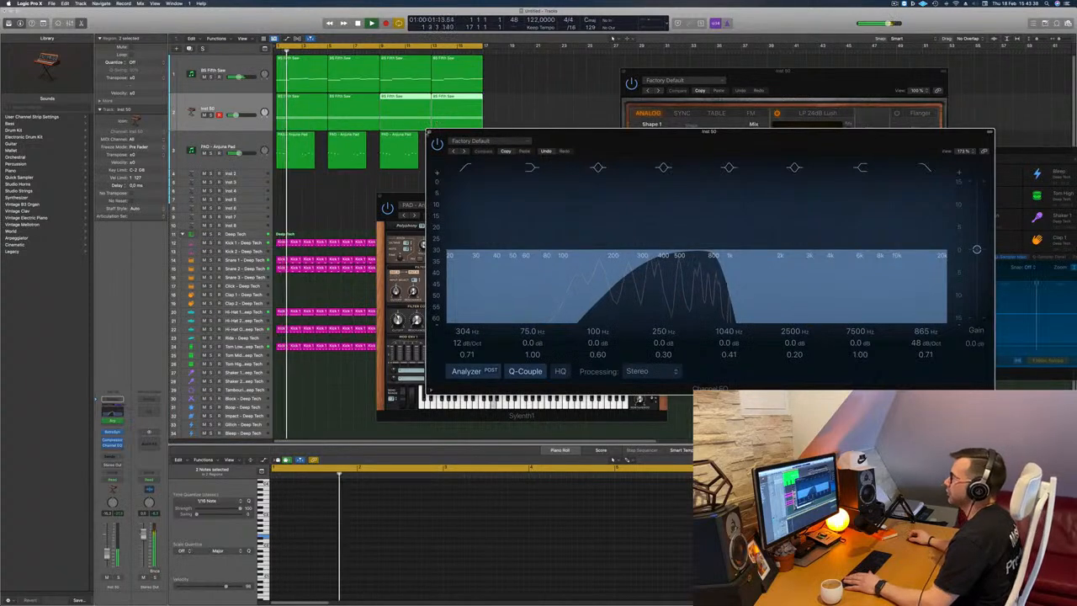
left_click(429, 132)
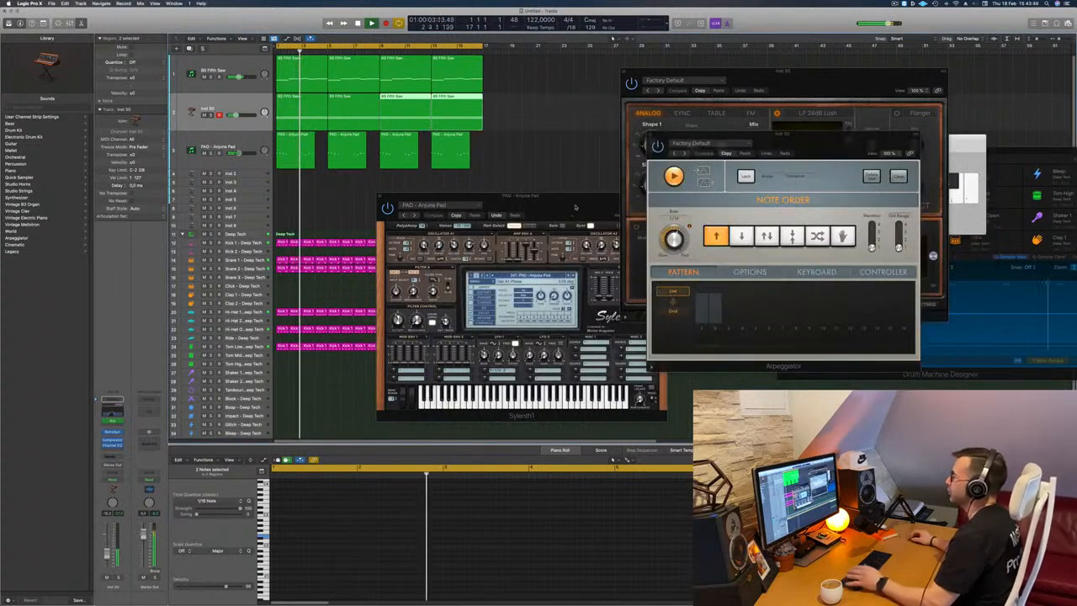
left_click_drag(407, 197, 387, 201)
left_click(362, 199)
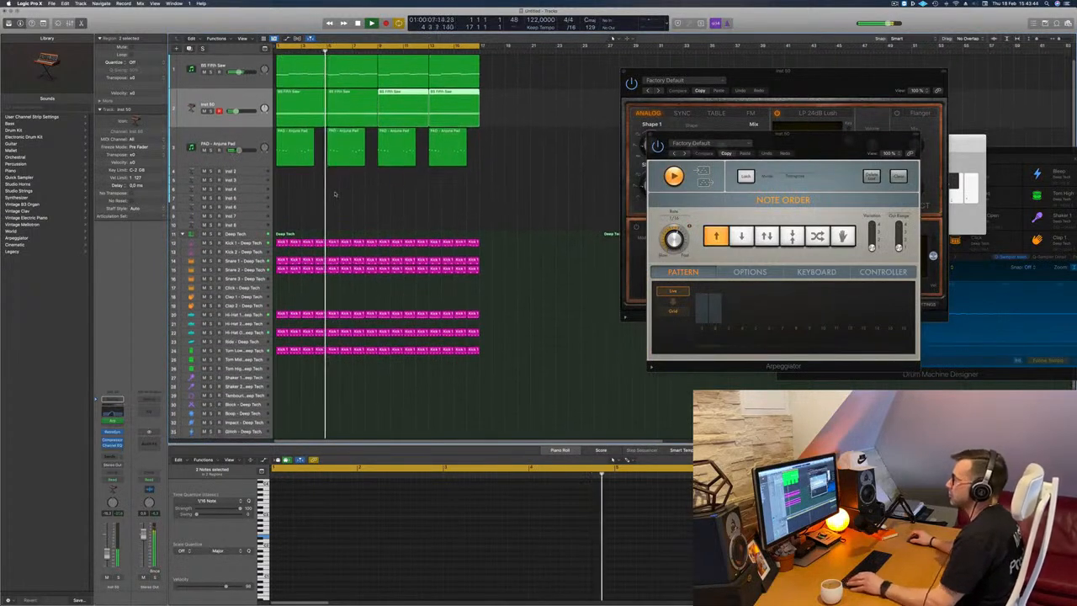
Replay the arrangement and review the BS Fifth Saw, PAD - Anjuna Pad, Inst 2 and Tom Low tracks.
scroll(299, 82, "up", 1)
left_click(226, 68)
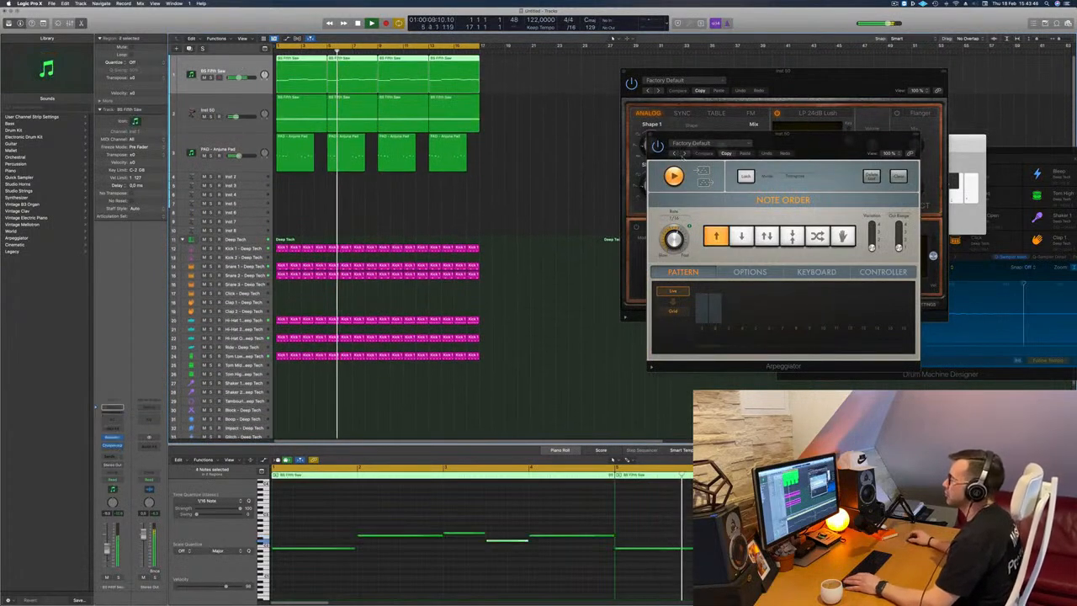
left_click(445, 202)
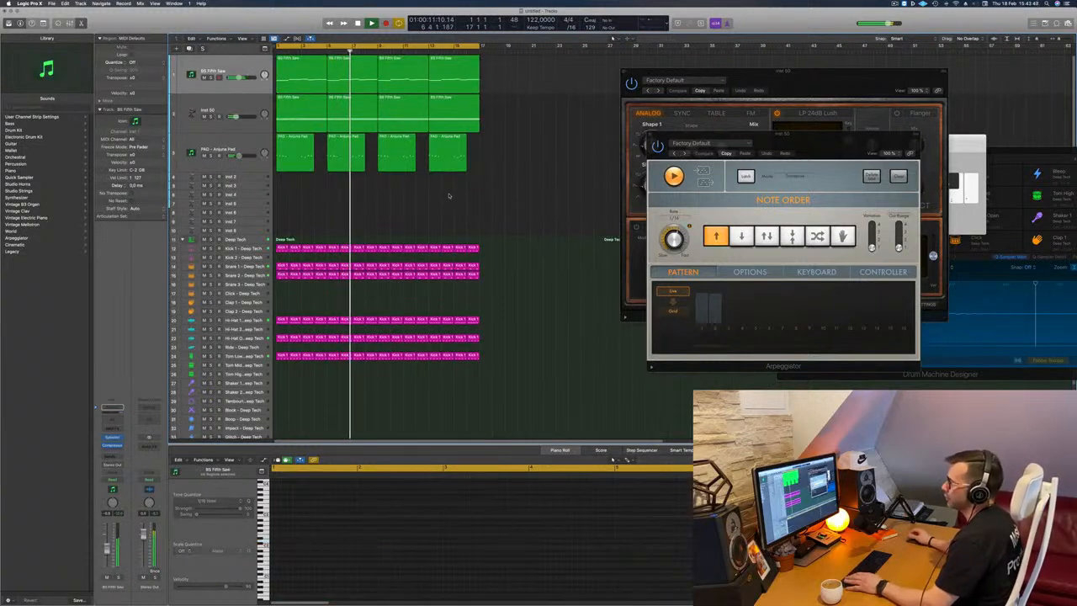
scroll(445, 197, "down", 1)
scroll(446, 197, "down", 3)
key("super+Up")
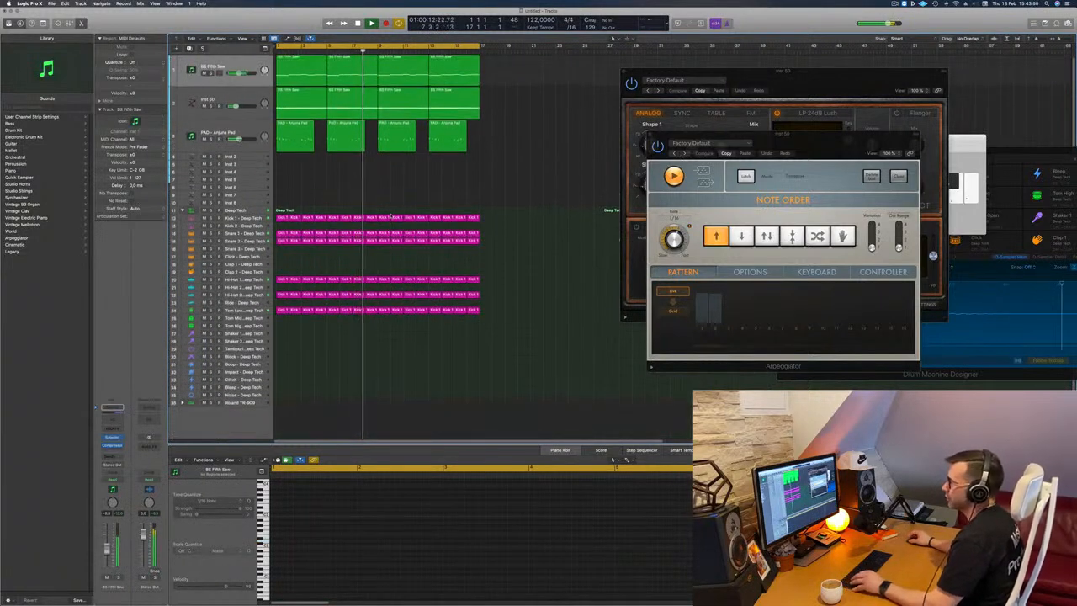
key("space")
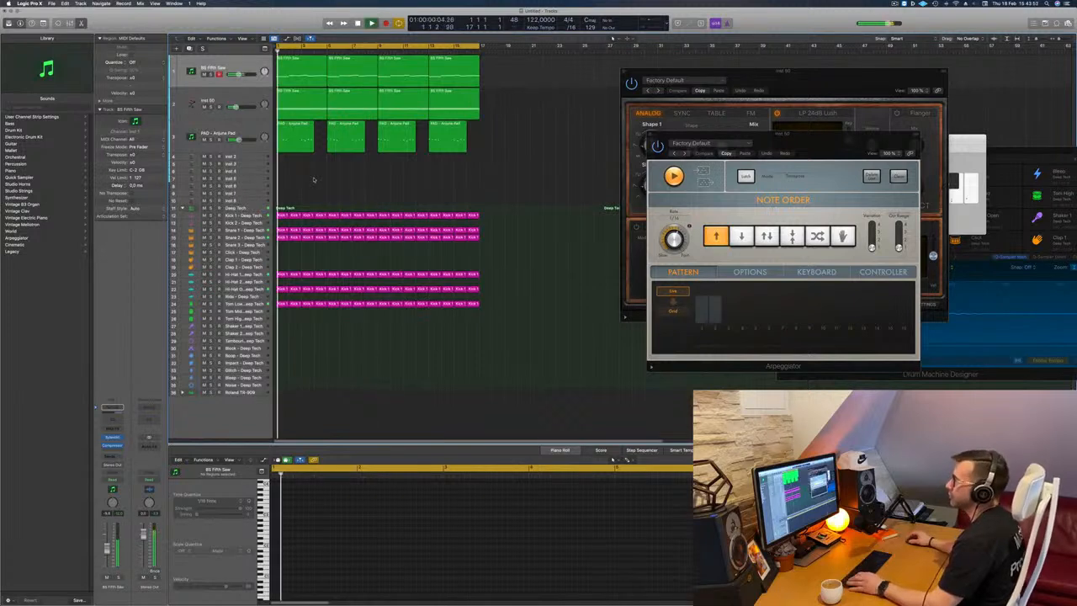
left_click(210, 146)
key("space")
key("space")
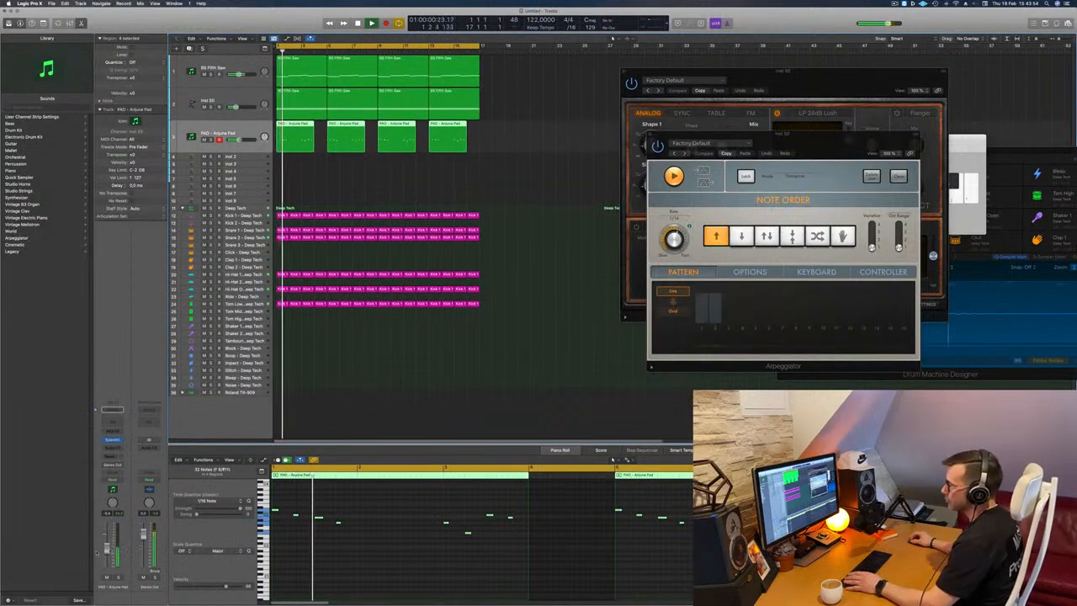
left_click(322, 183)
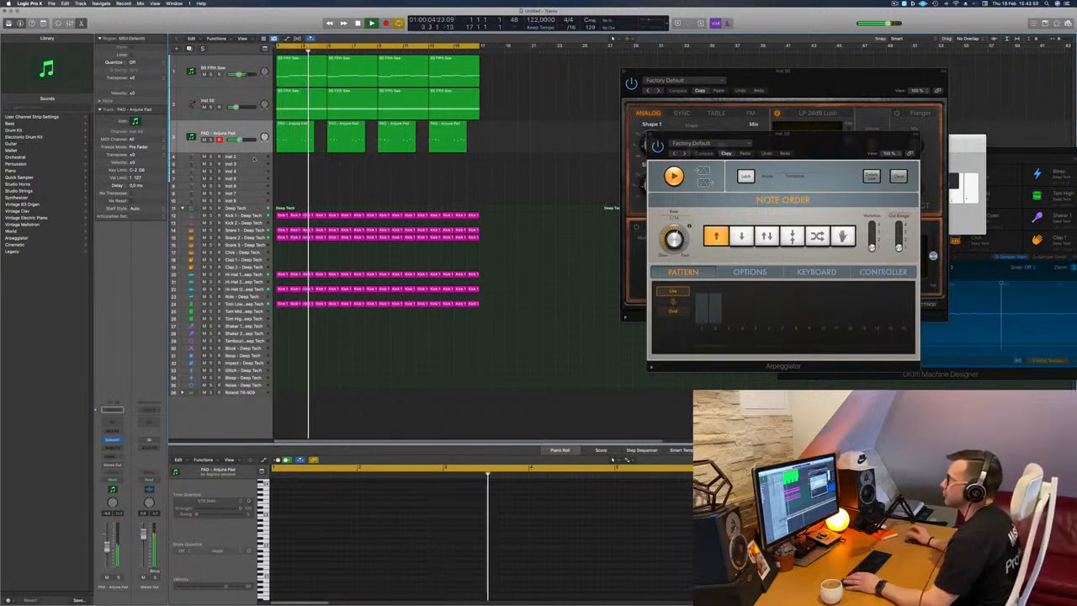
left_click(251, 158)
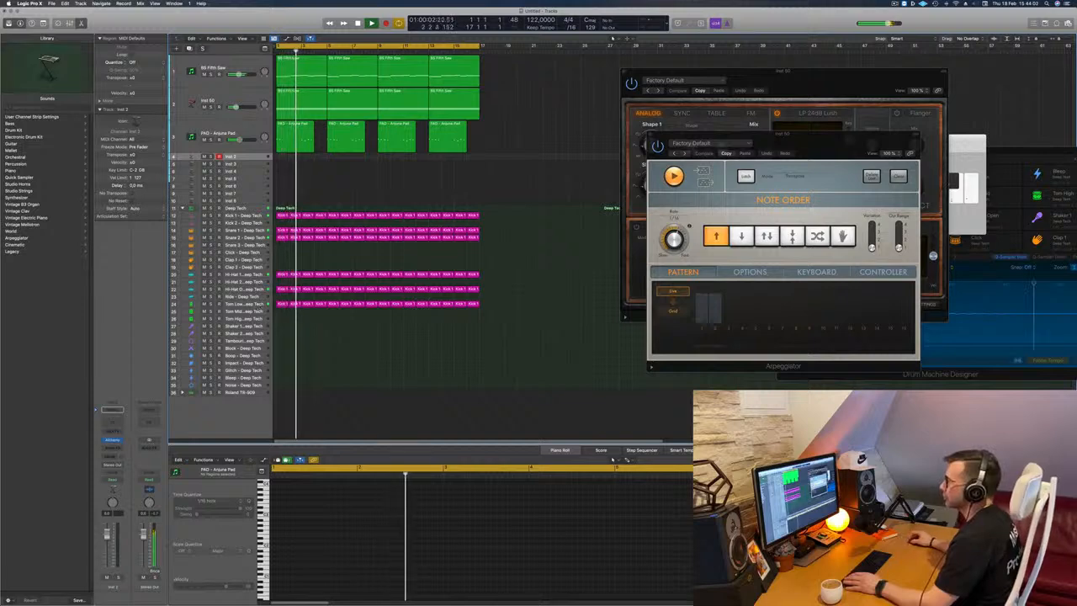
left_click(252, 303)
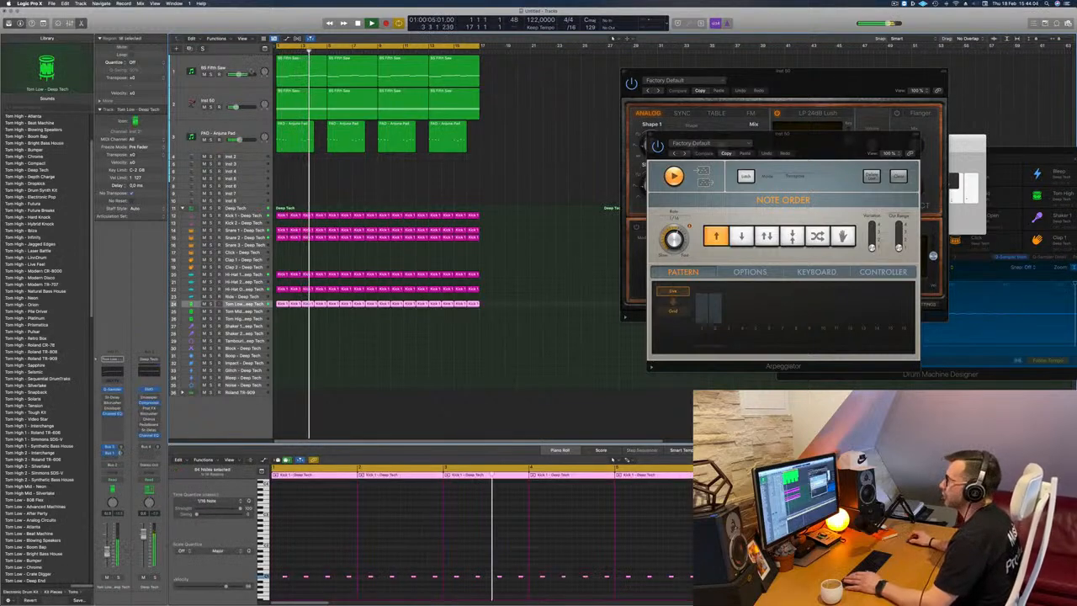
Duplicate the BS Fifth Saw track and copy its regions to the new track, keeping only the one at bar 1.
left_click(247, 66)
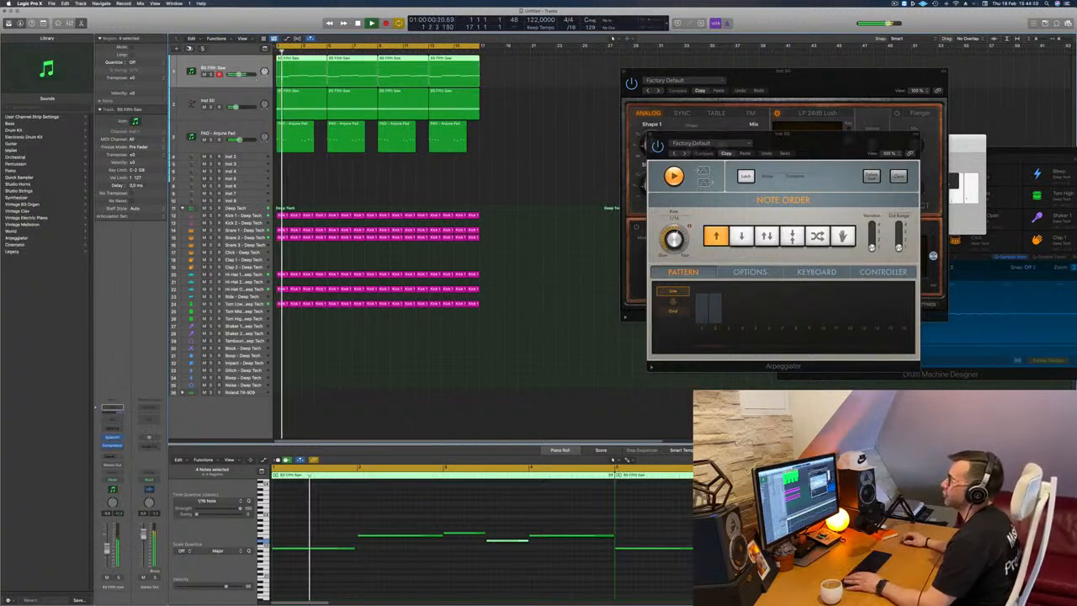
key("super+d")
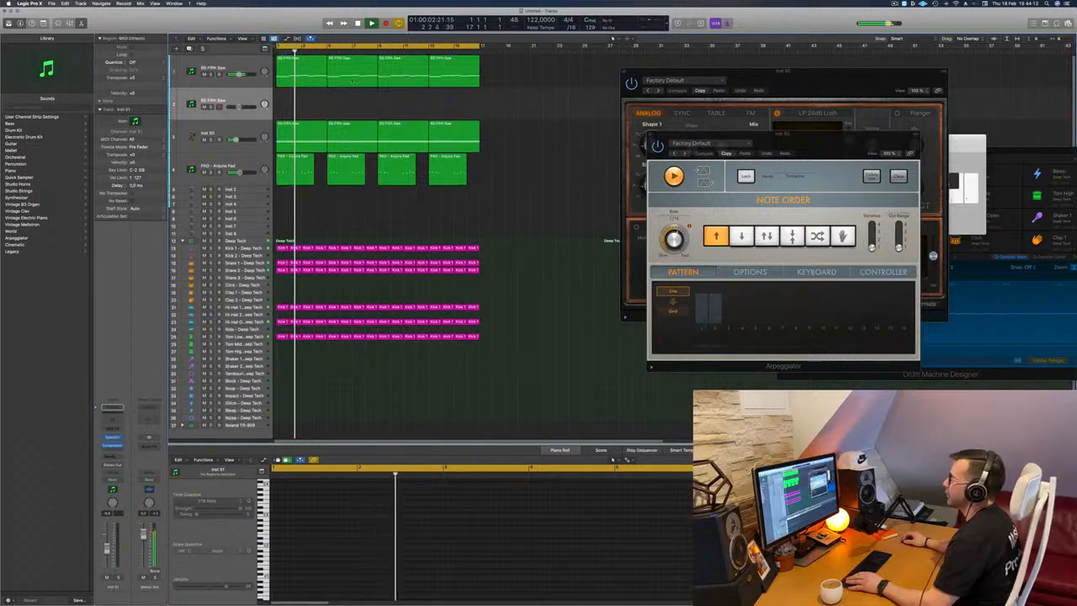
left_click_drag(308, 80, 312, 107)
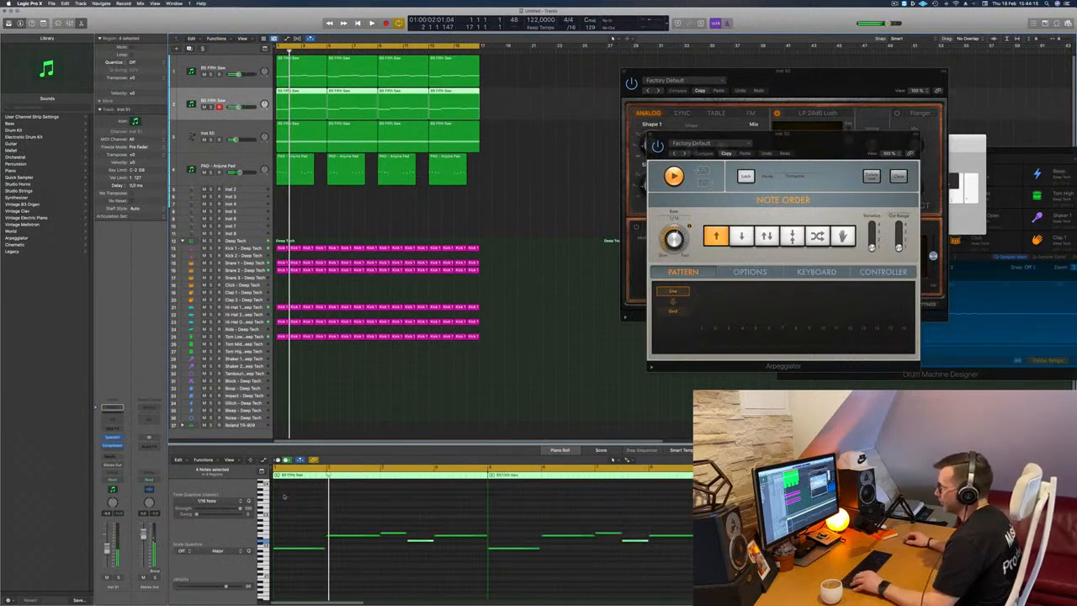
left_click_drag(537, 100, 354, 106)
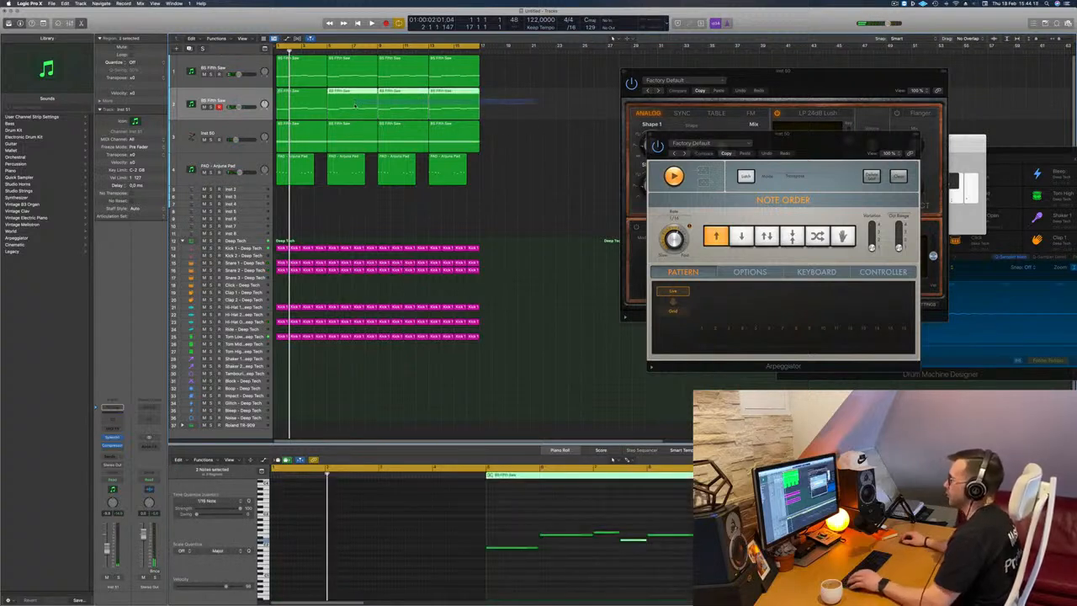
key("Delete")
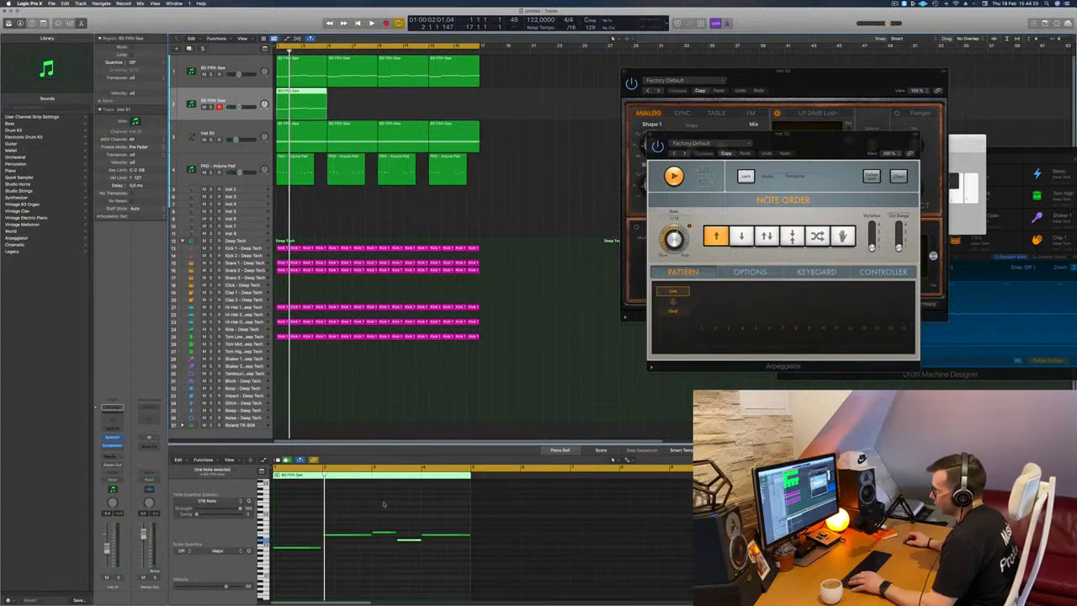
Shorten all five notes in the copied BS Fifth Saw region to short stabs and play the result.
left_click_drag(287, 520, 329, 536)
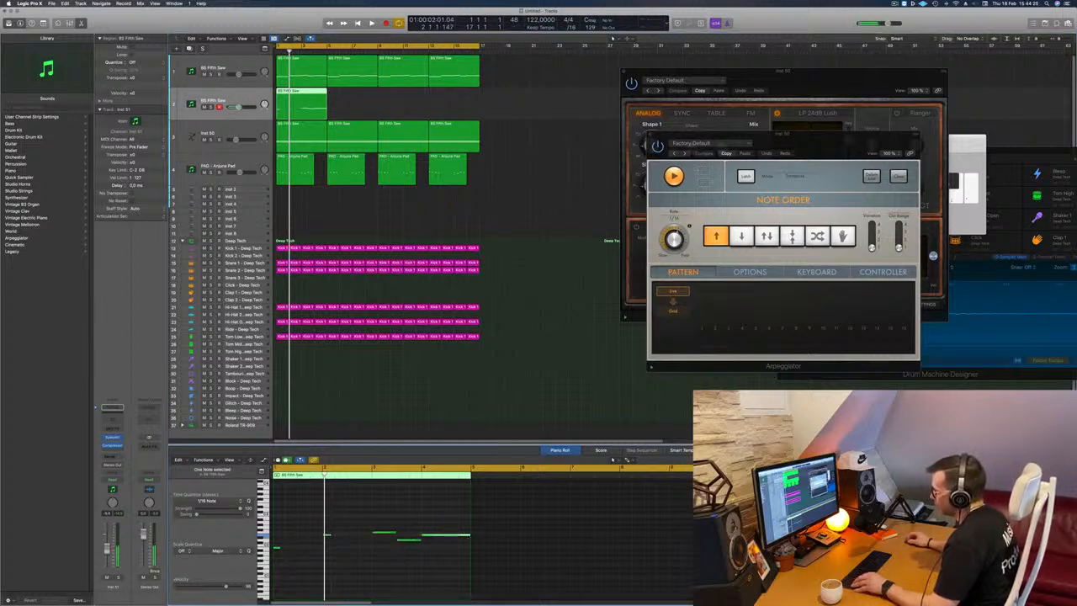
left_click_drag(470, 534, 428, 537)
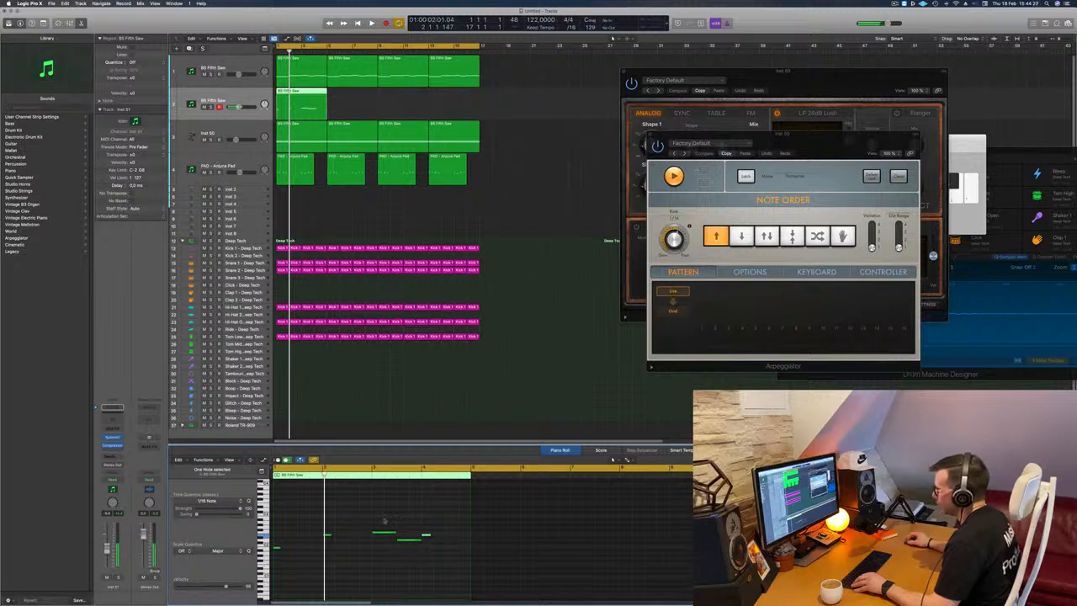
left_click_drag(420, 540, 399, 543)
key("space")
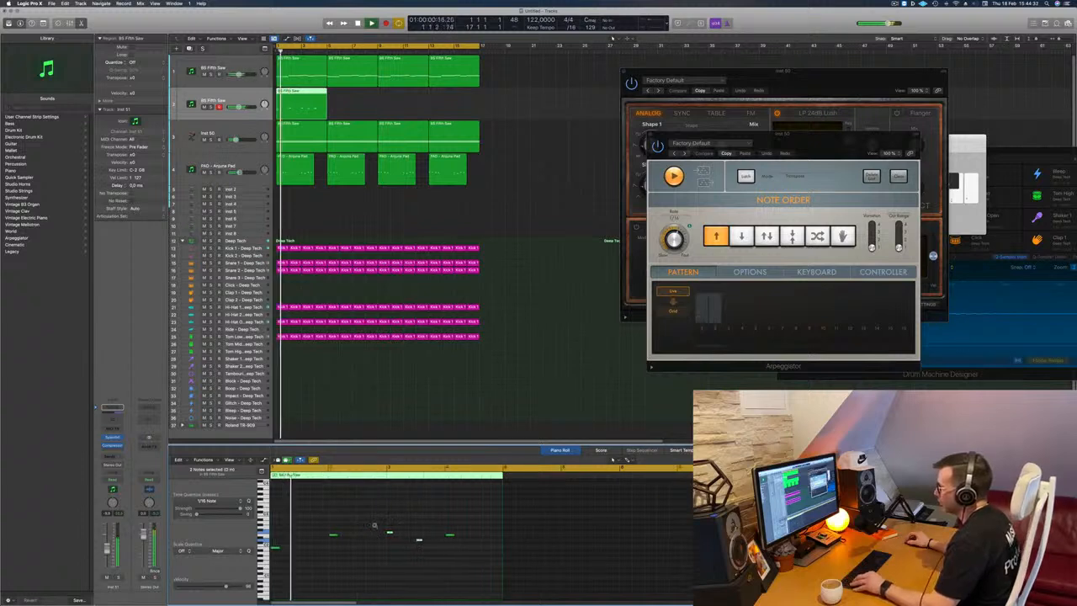
key("space")
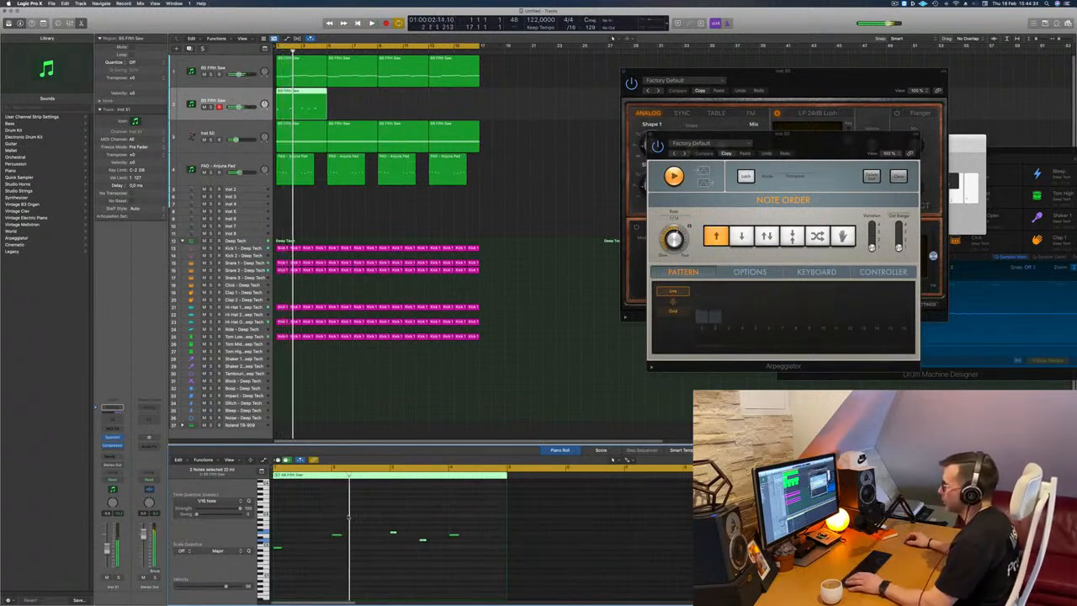
key("space")
key("space")
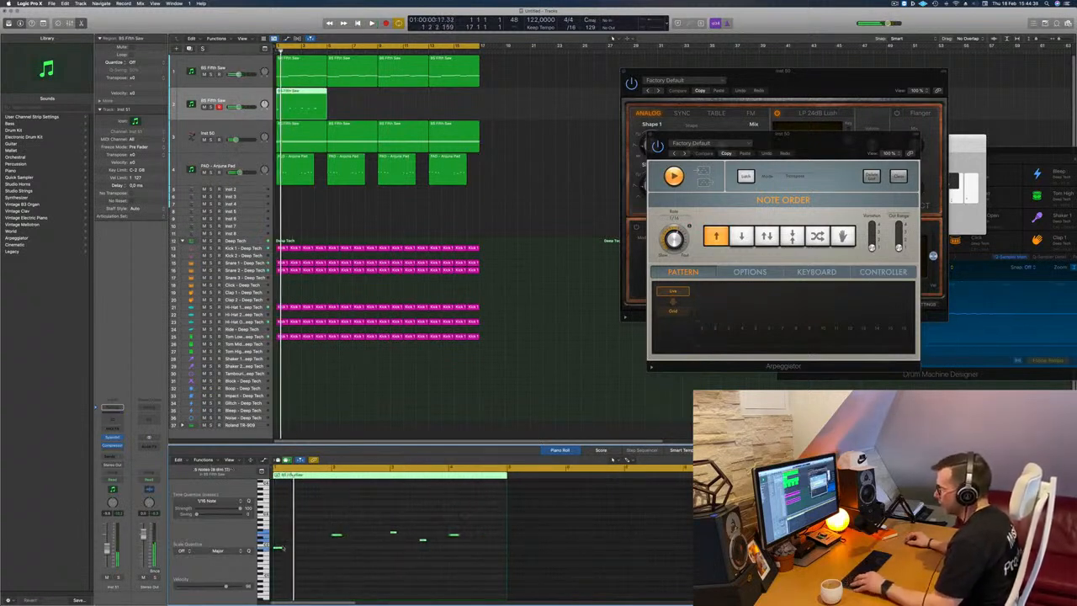
Copy the five short notes twice to the right so that each one sounds three times in succession.
left_click_drag(285, 553, 292, 553)
key("super+Right")
key("super+Right")
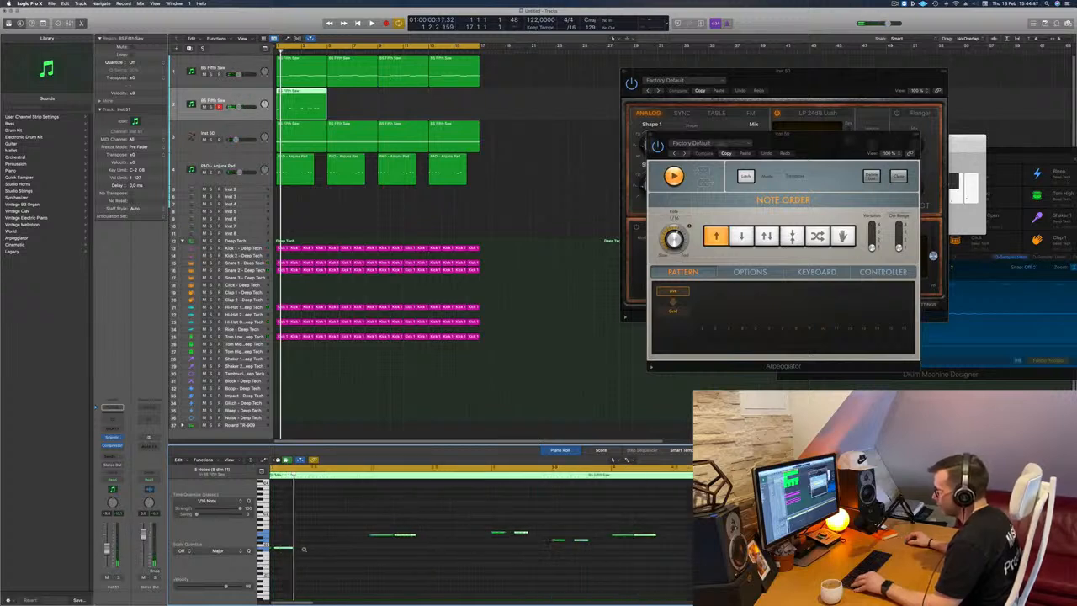
key("super+Left")
left_click_drag(291, 549, 316, 543)
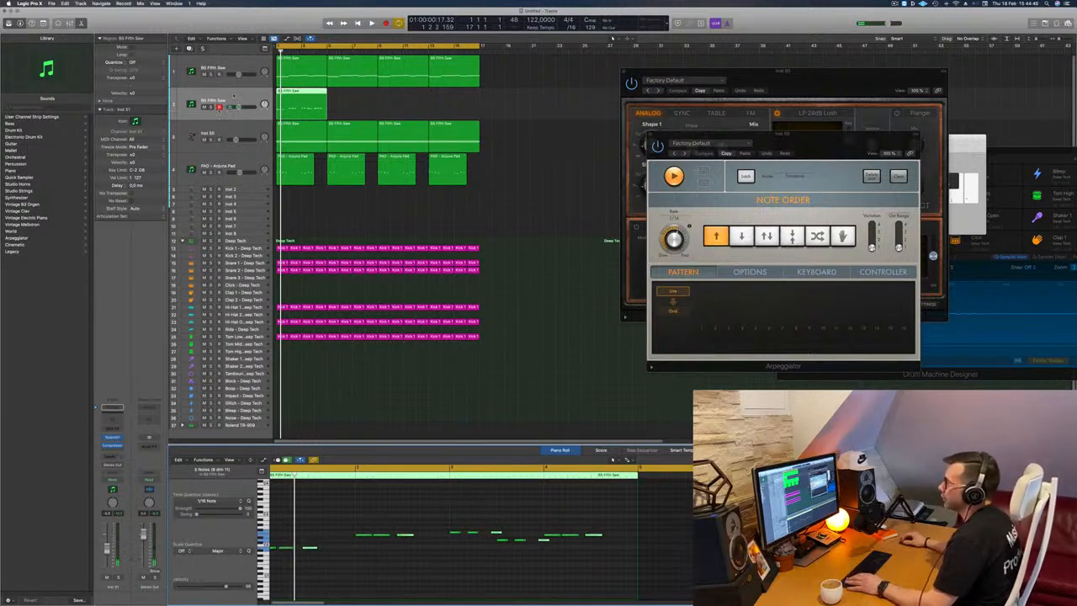
Replace Sylenth1 on the copied BS Fifth Saw track with Arturia's Modular V instrument in stereo.
left_click(121, 438)
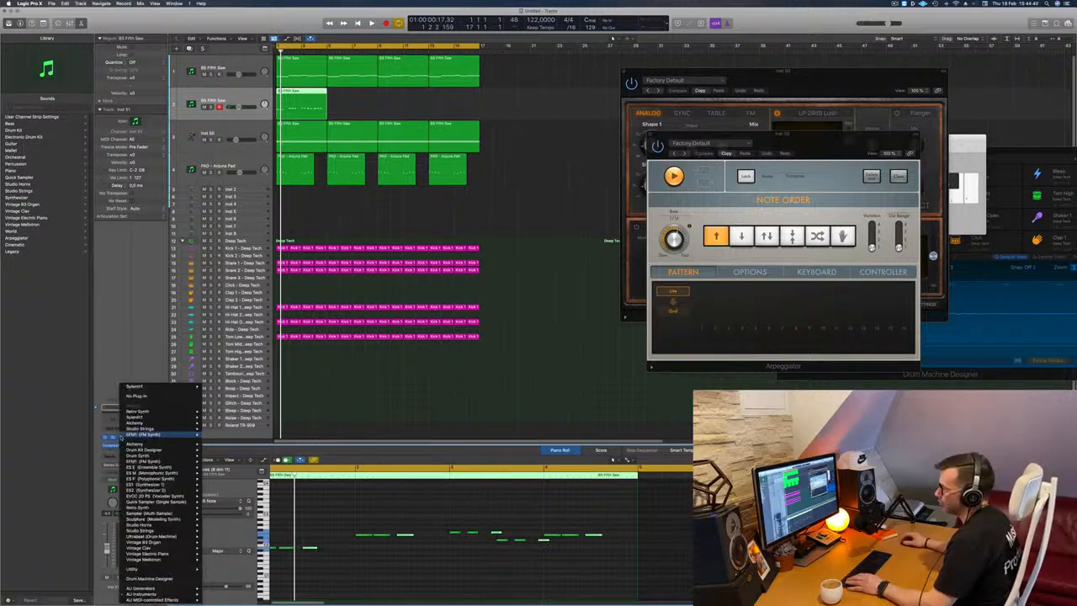
mouse_move(156, 594)
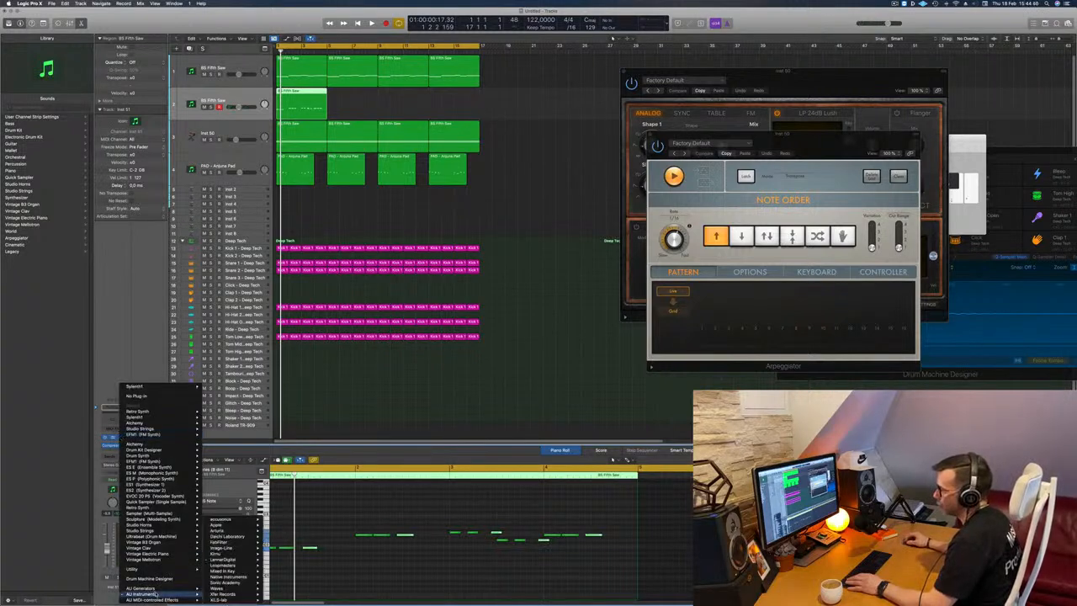
mouse_move(225, 531)
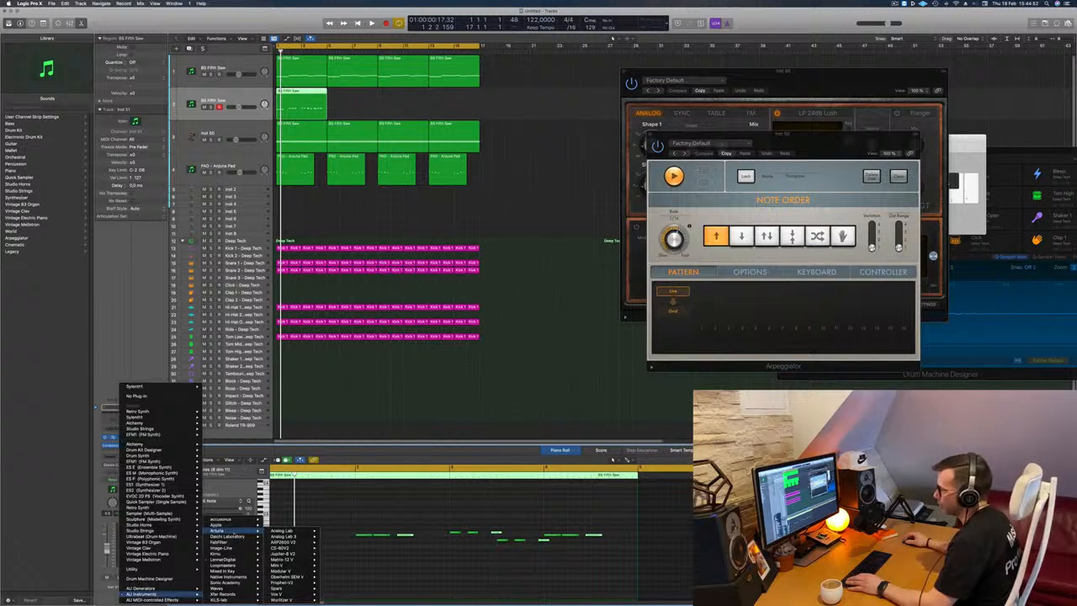
mouse_move(293, 548)
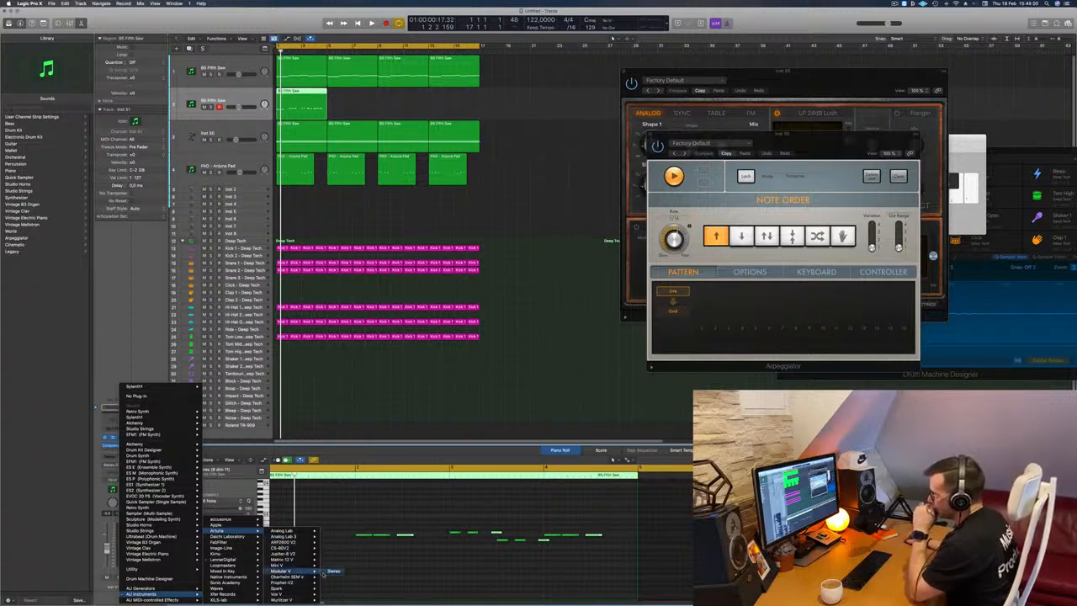
left_click(332, 573)
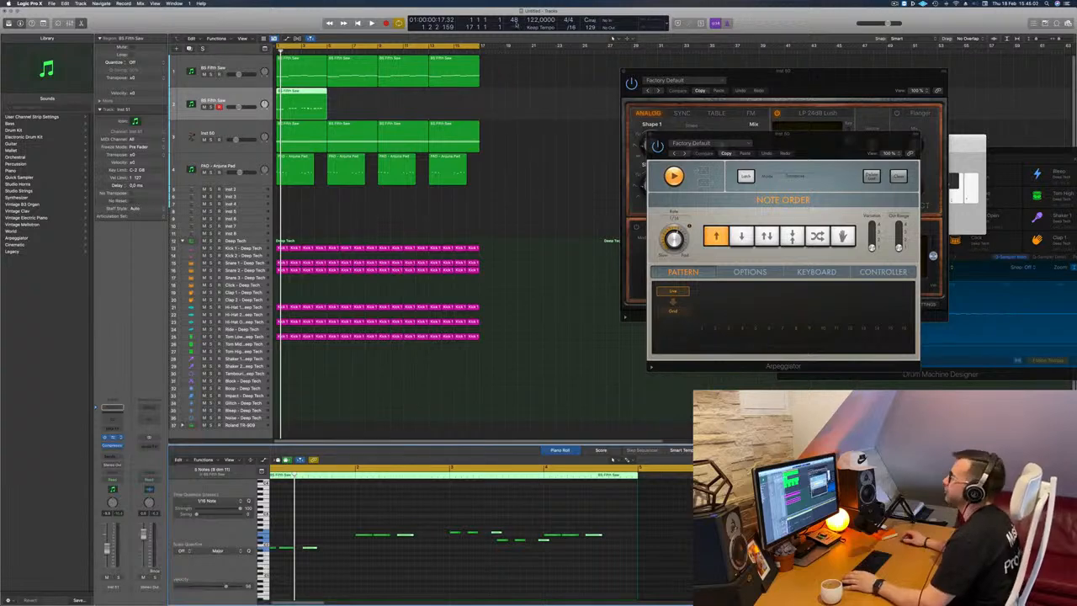
Play the arrangement and listen to the Modular V track briefly in solo and in the full mix.
left_click_drag(517, 98, 661, 75)
key("space")
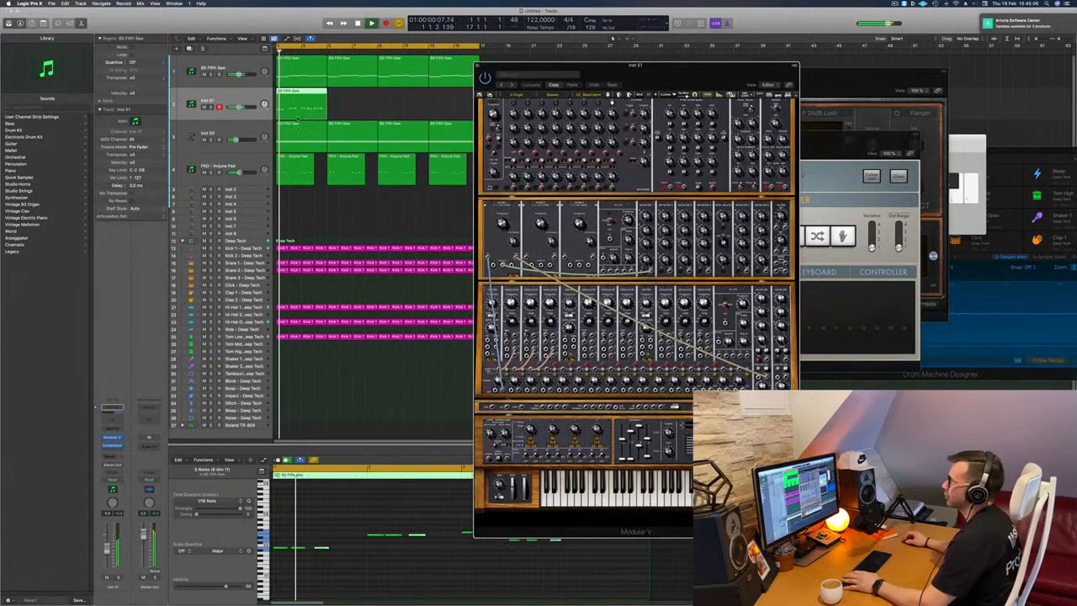
left_click(117, 577)
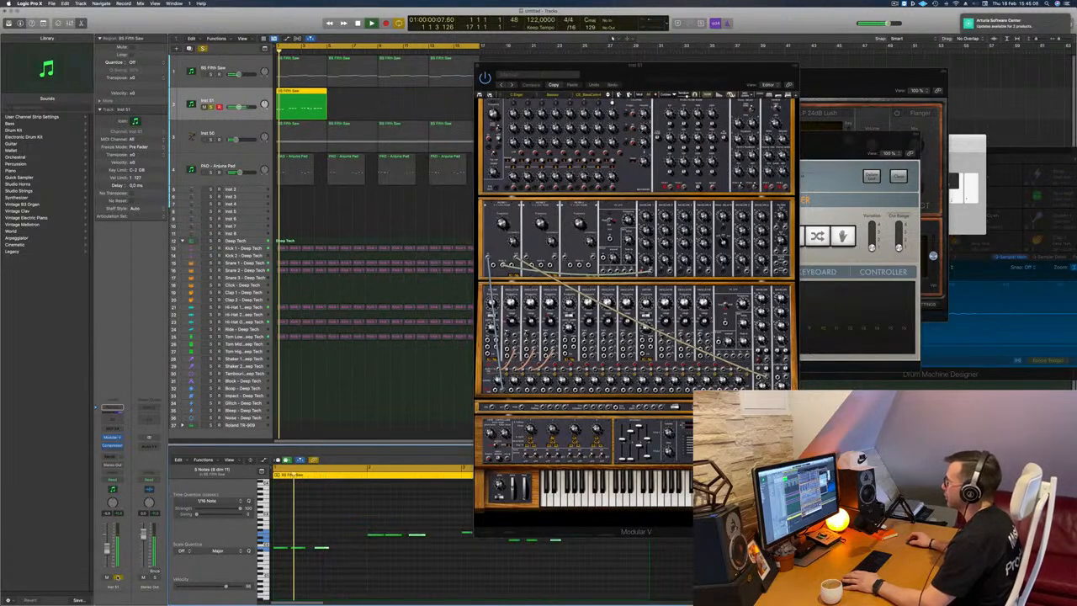
left_click(117, 577)
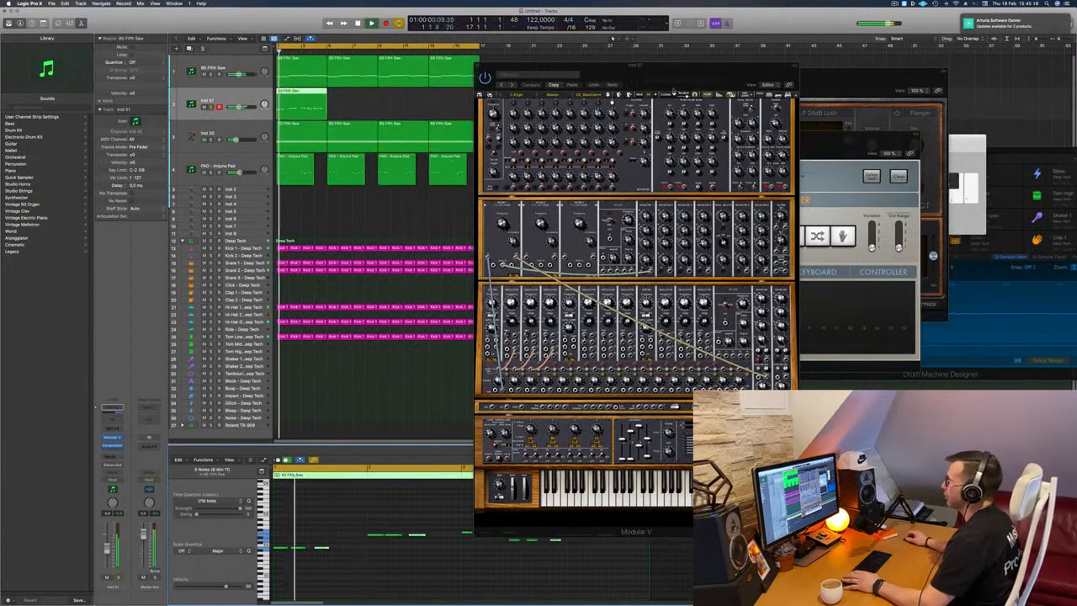
left_click_drag(681, 76, 661, 83)
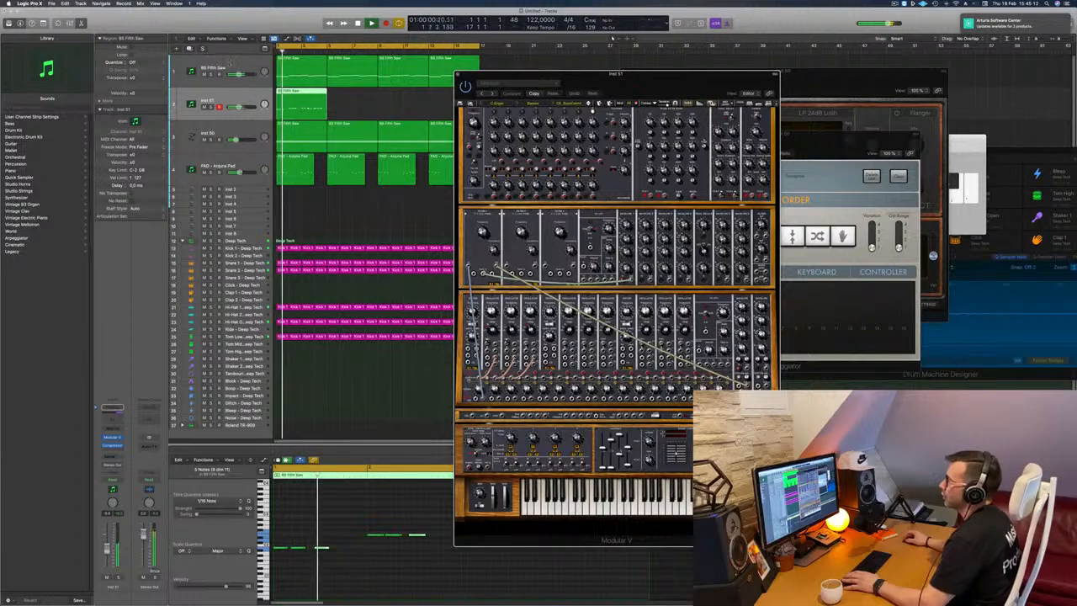
Mute the original BS Fifth Saw track and play the remaining tracks.
left_click(230, 63)
key("space")
key("space")
key("space")
key("m")
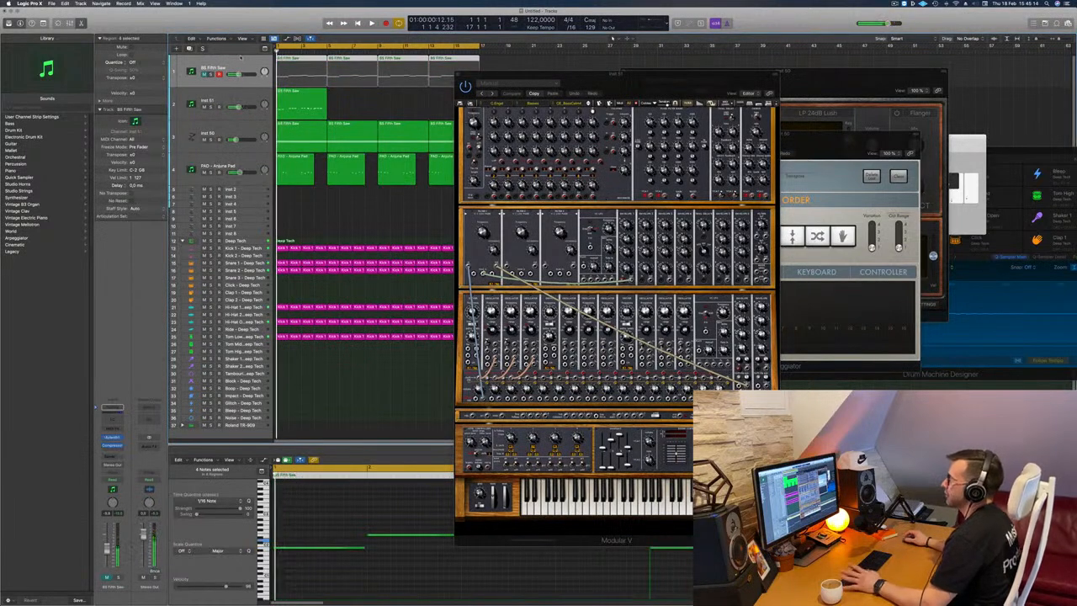
left_click_drag(661, 80, 622, 72)
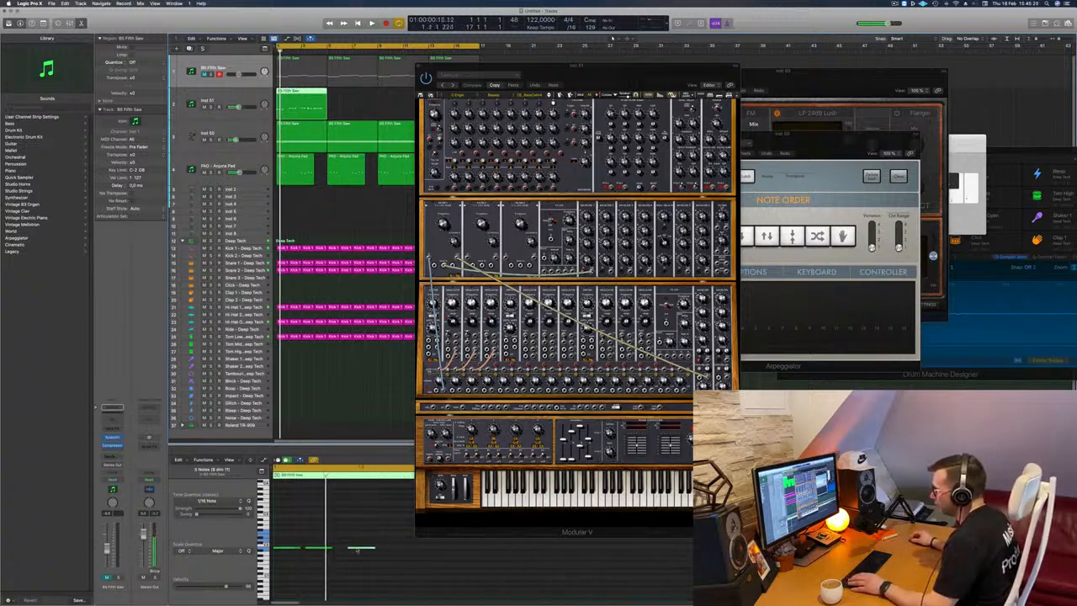
Even out the spacing of the repeated stabs and copy all 15 notes to the right so each sounds six times in succession.
left_click_drag(357, 551, 345, 549)
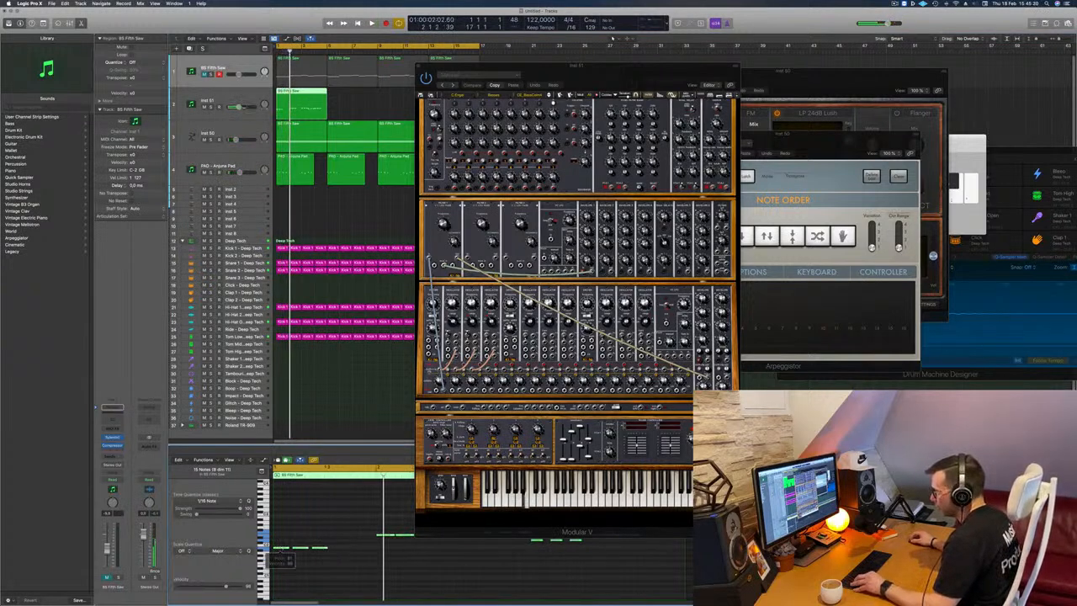
left_click_drag(345, 550, 344, 551)
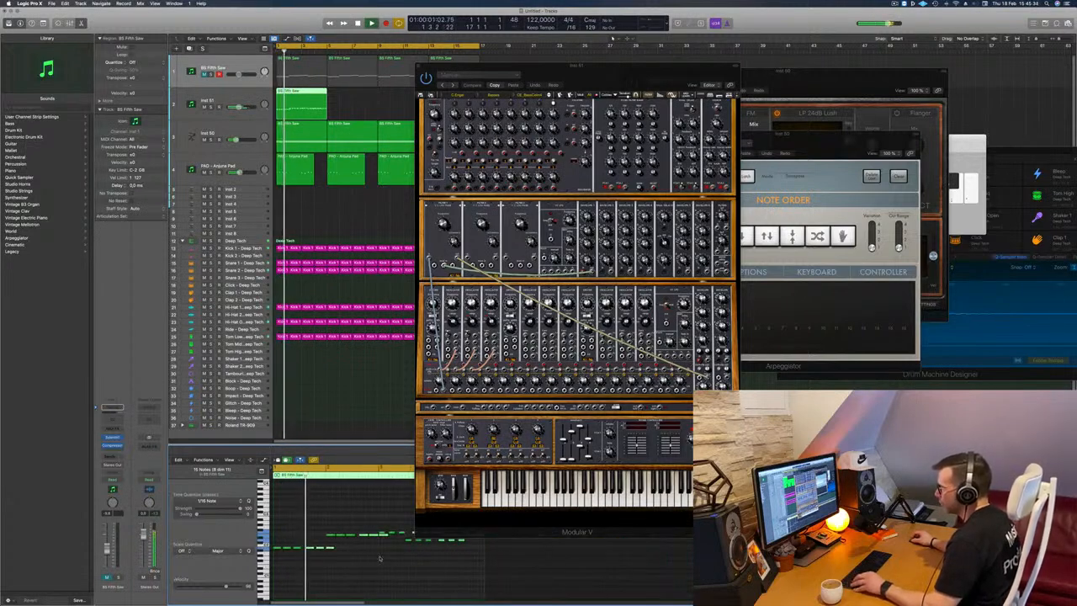
key("space")
key("space")
scroll(345, 552, "up", 5)
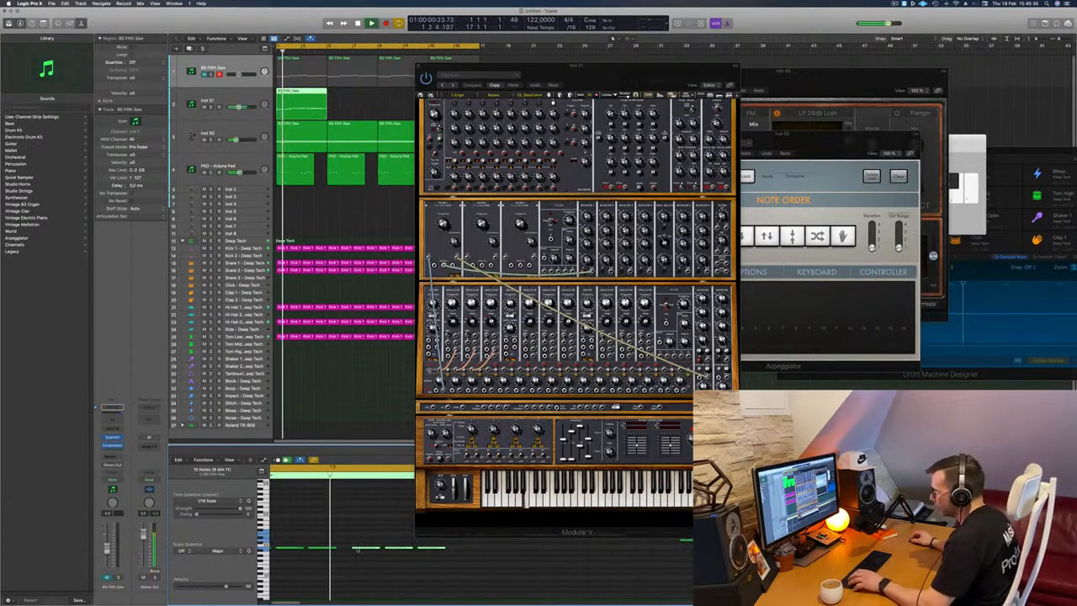
key("space")
left_click_drag(361, 548, 343, 551)
key("space")
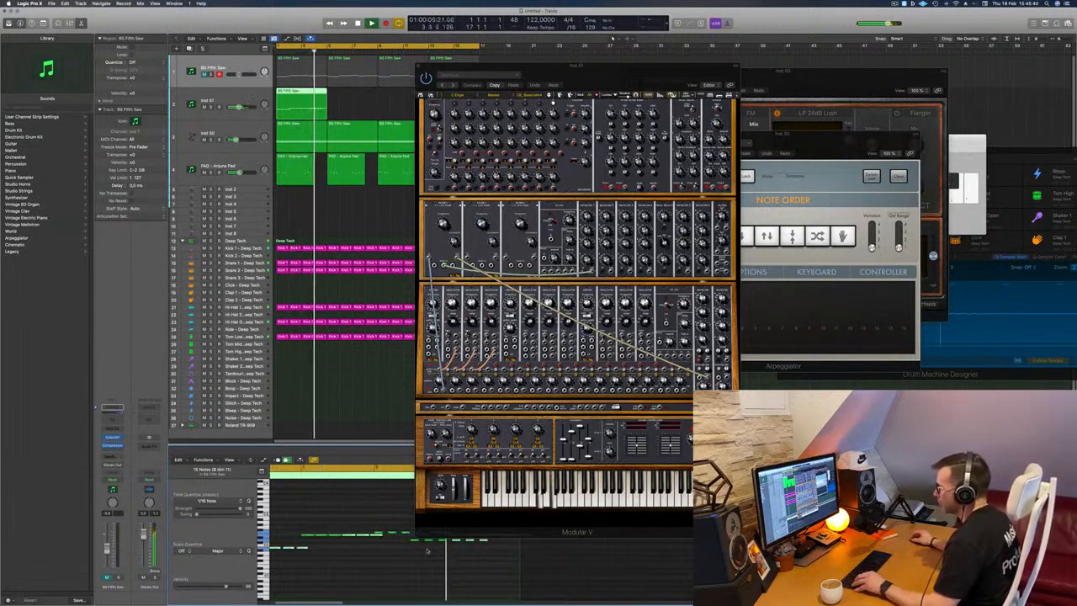
key("space")
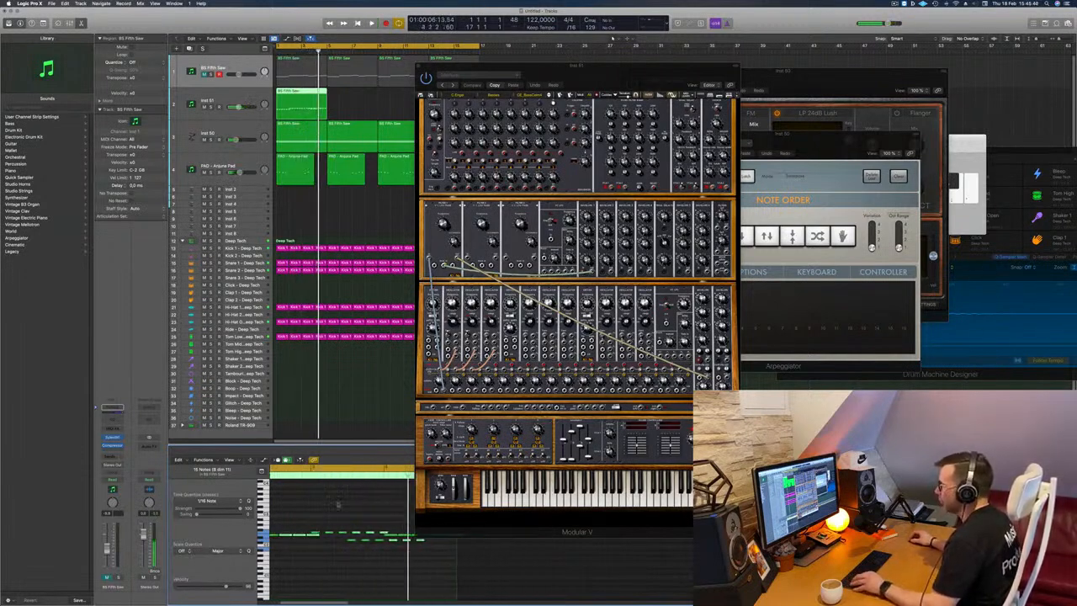
Delete the stab notes that overlap the neighbouring groups, shorten the six notes of the last group, and play the region.
left_click_drag(617, 76, 859, 23)
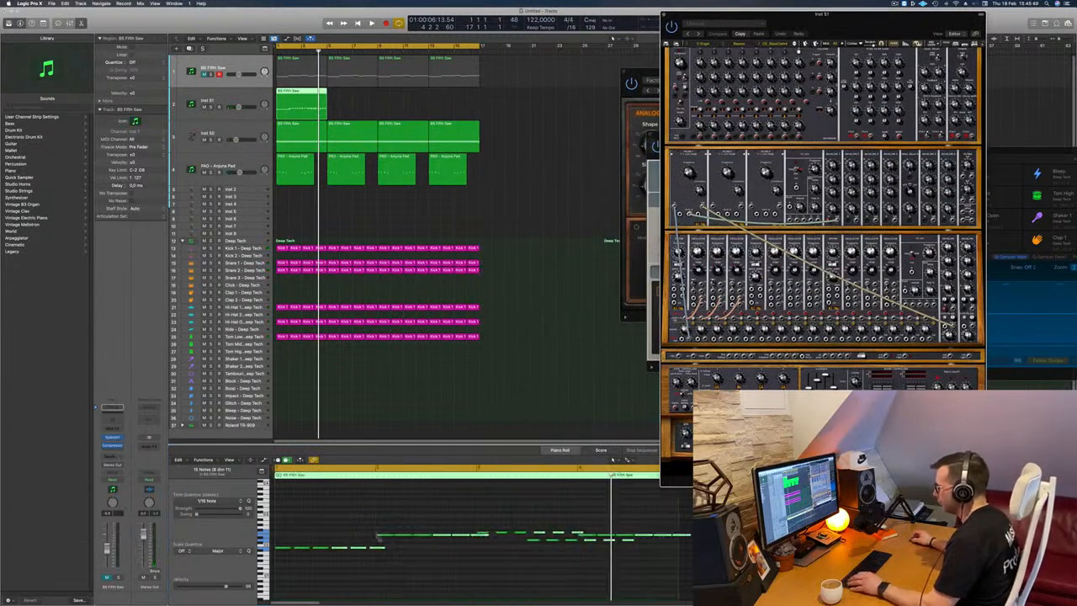
left_click(375, 549)
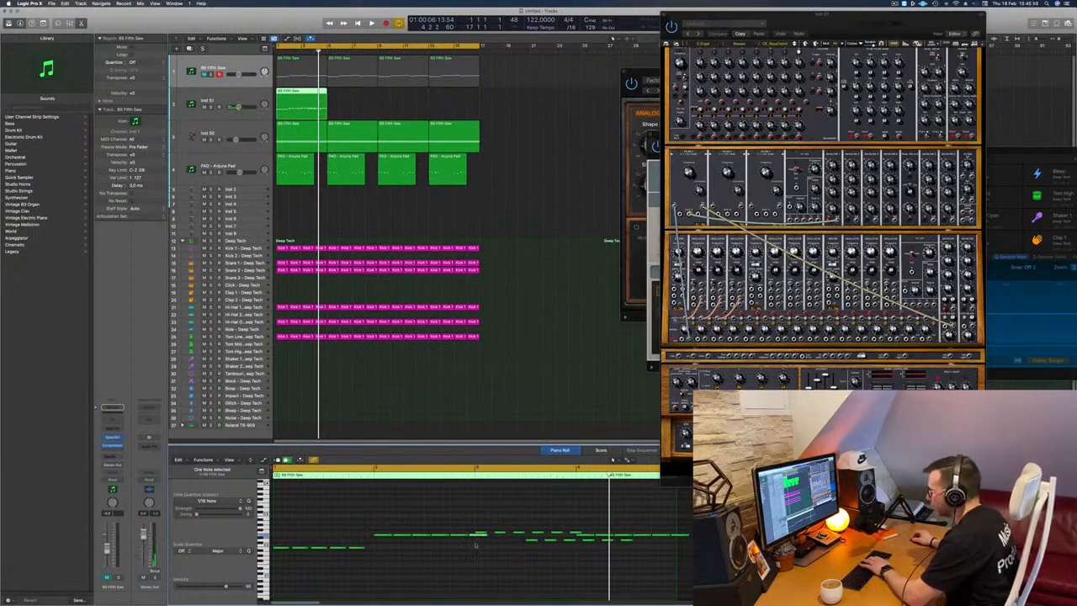
left_click_drag(371, 521, 463, 536)
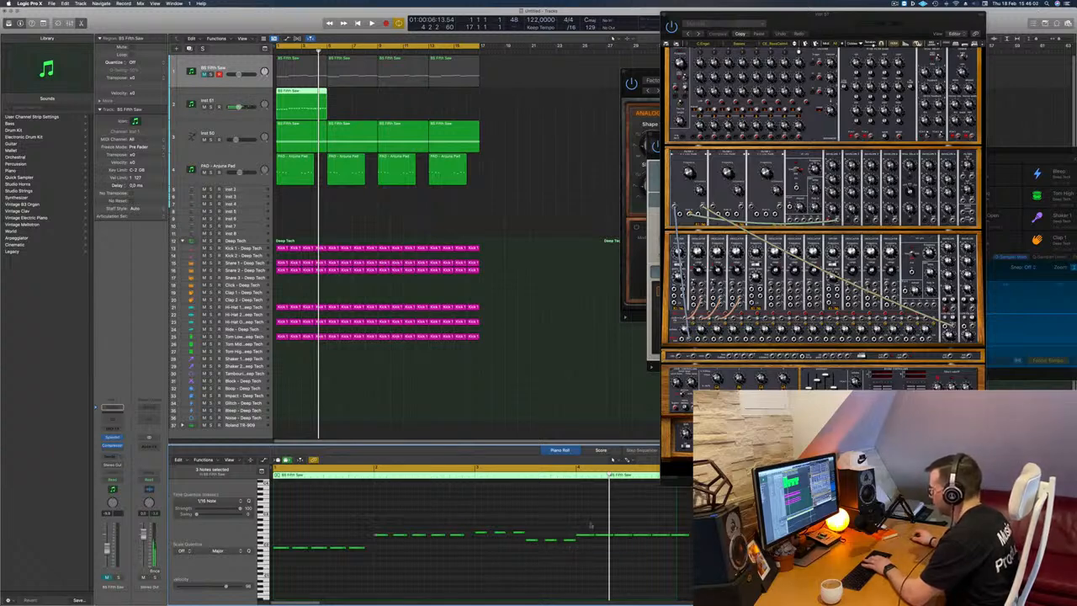
left_click_drag(592, 524, 692, 545)
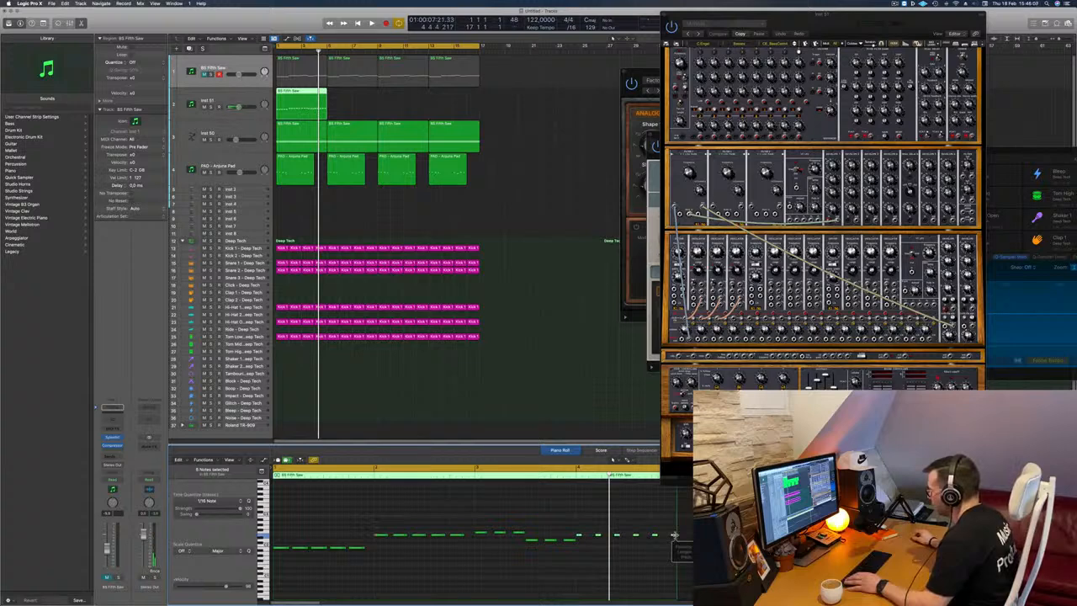
key("space")
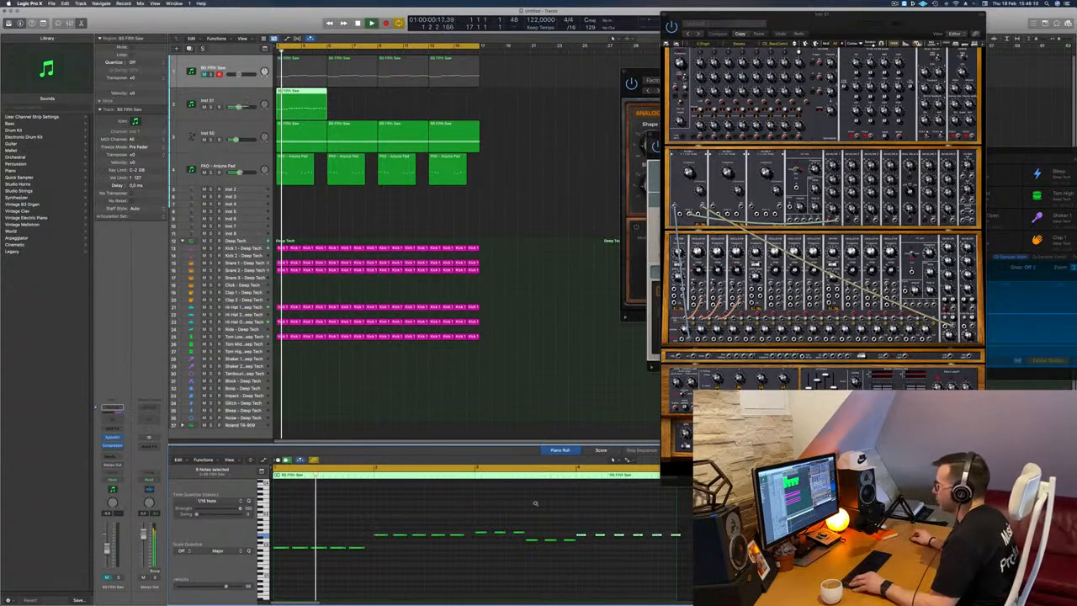
Copy the Modular V region until it fills all 16 bars and mute the arpeggiated Retro Synth track.
left_click_drag(310, 101, 414, 99)
left_click(315, 108, "shift")
key("space")
left_click(204, 139)
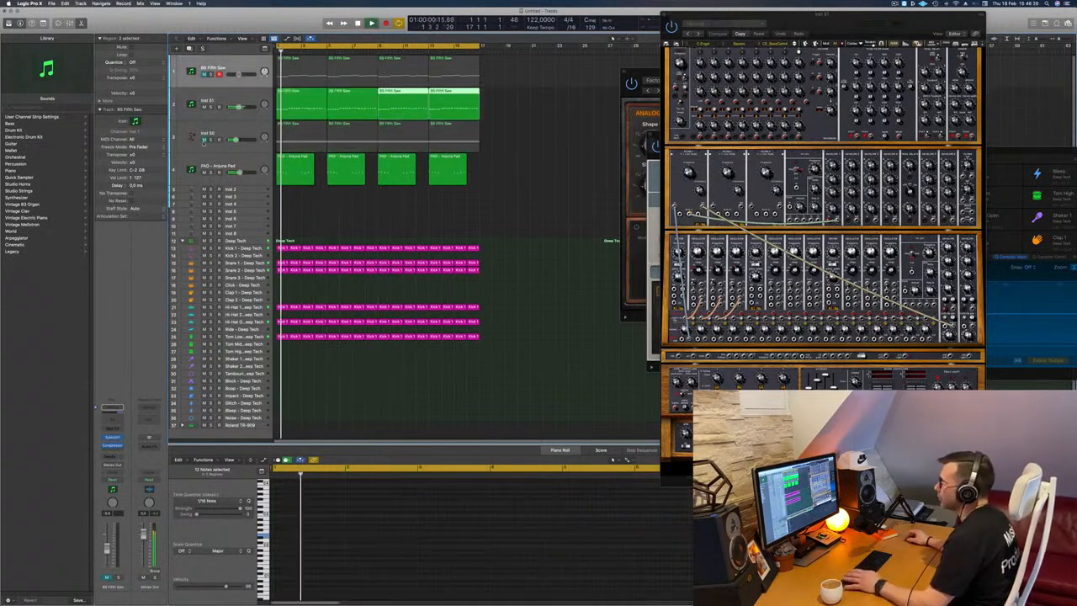
Load the first preset of the Basses category from all Modular V banks and play it.
key("space")
key("space")
left_click_drag(634, 198, 666, 125)
key("space")
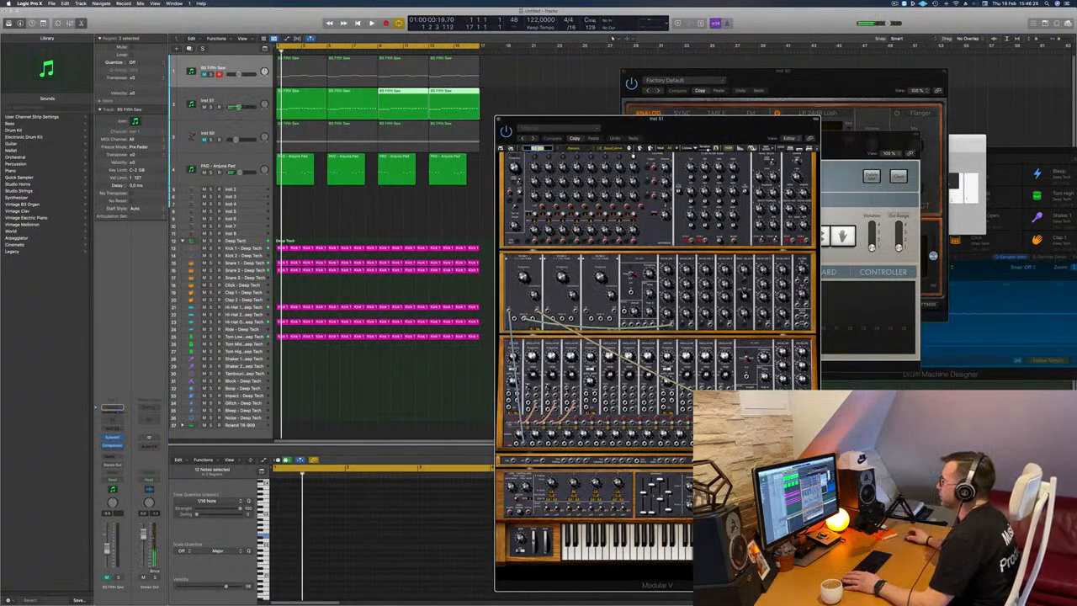
left_click(530, 148)
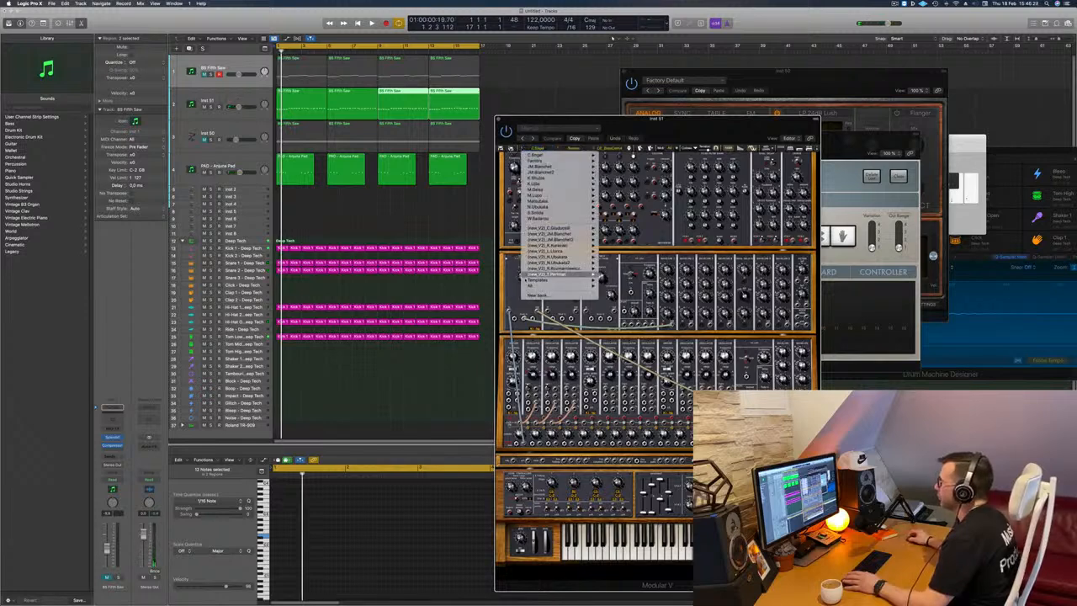
mouse_move(535, 287)
mouse_move(624, 289)
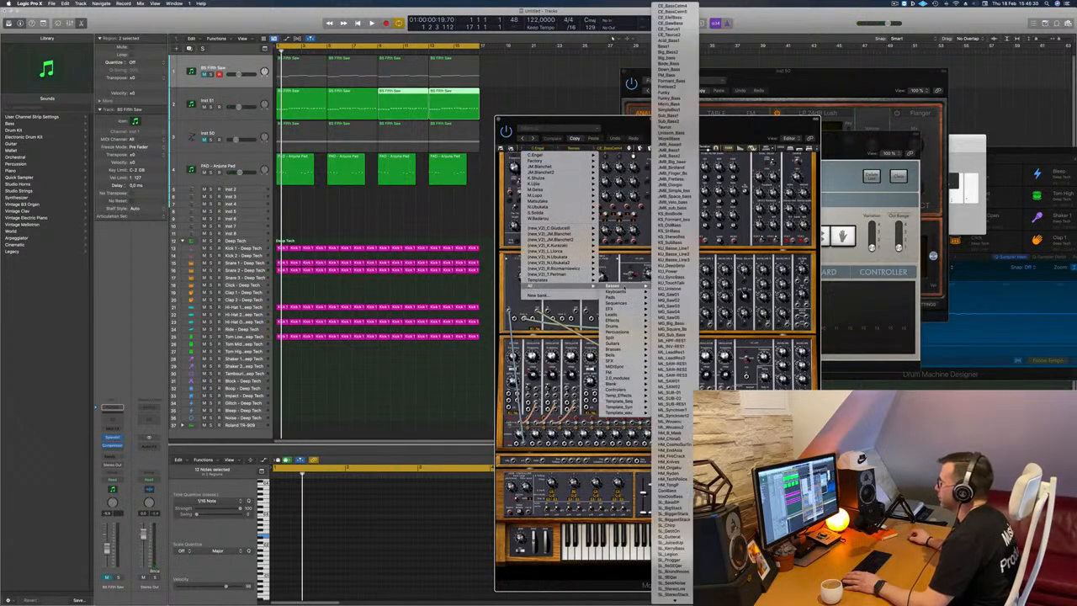
left_click(686, 6)
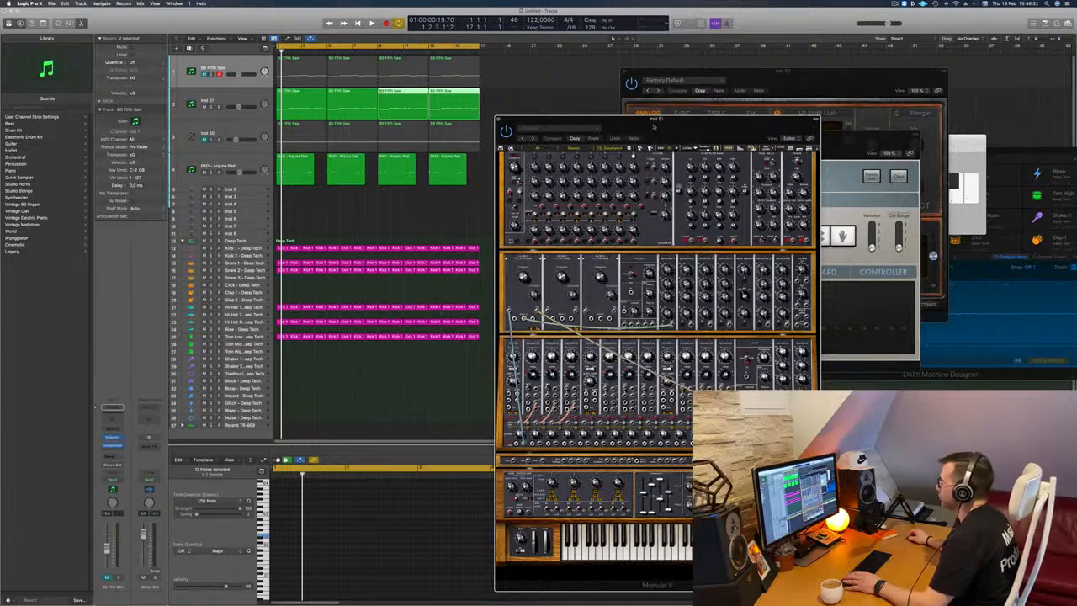
left_click_drag(668, 130, 676, 54)
key("space")
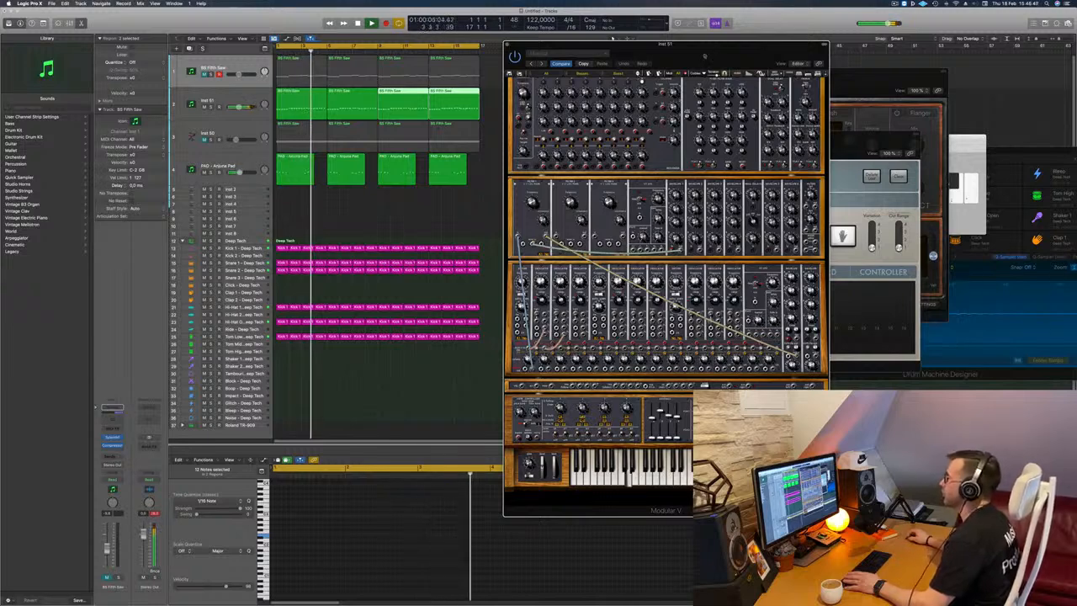
Audition further Modular V bass presets one after another while the arrangement plays.
left_click_drag(704, 55, 755, 69)
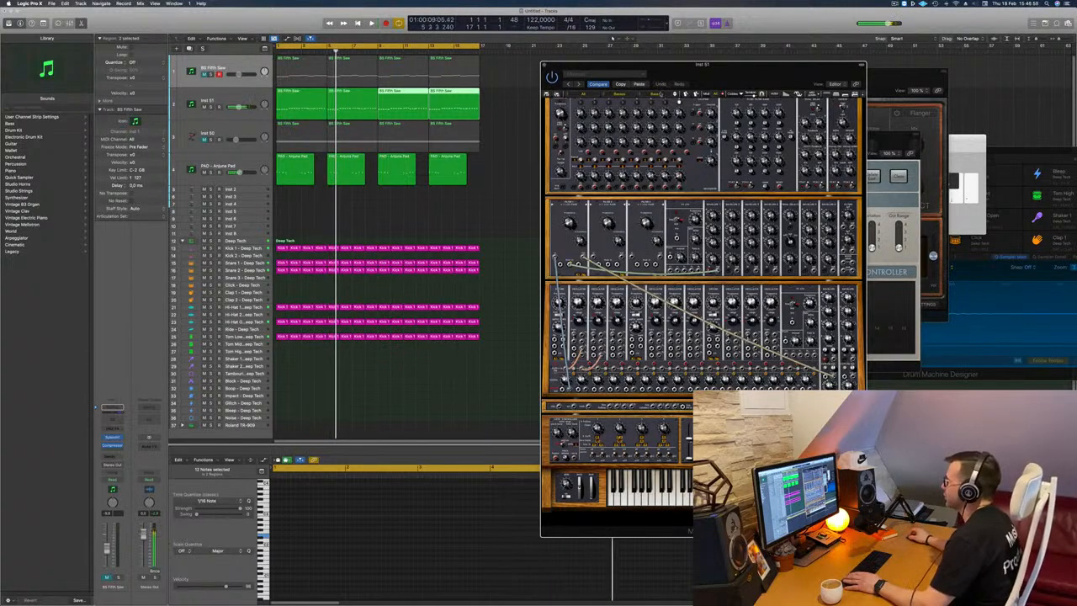
key("Return")
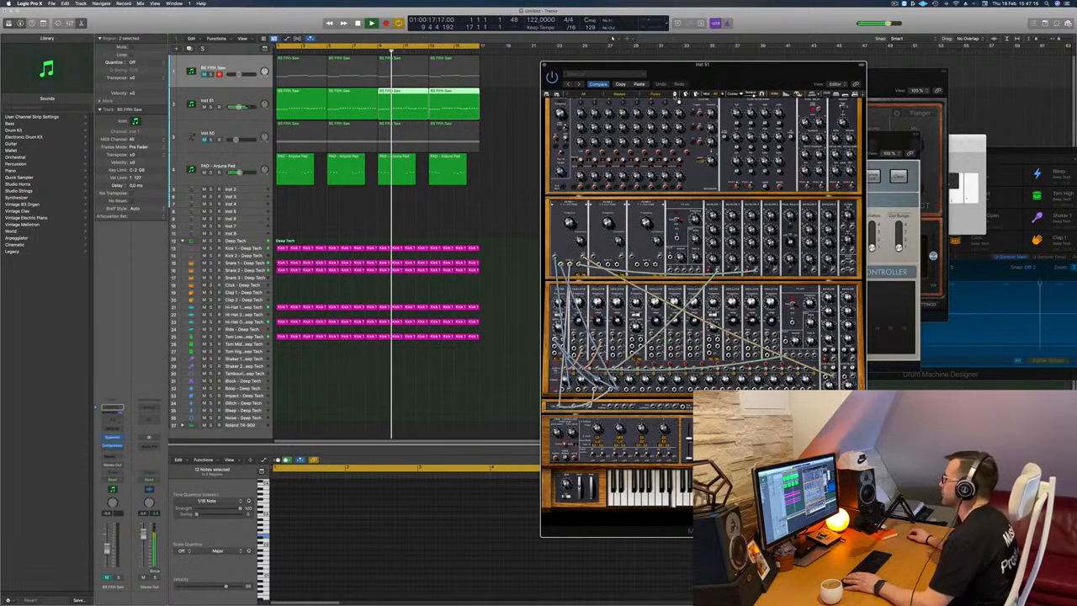
left_click(677, 98)
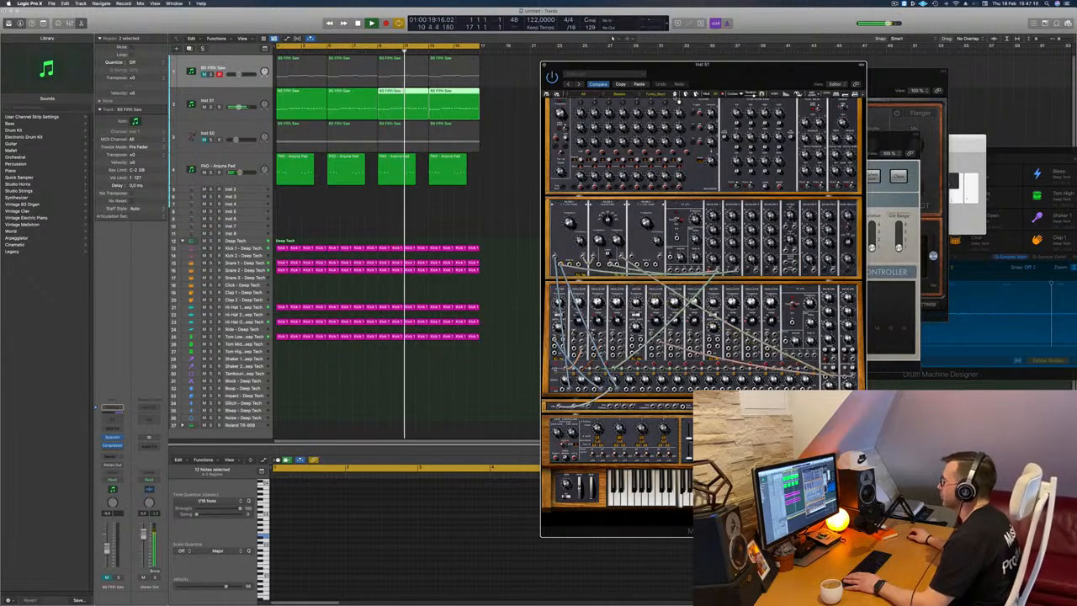
left_click(678, 98)
left_click(678, 97)
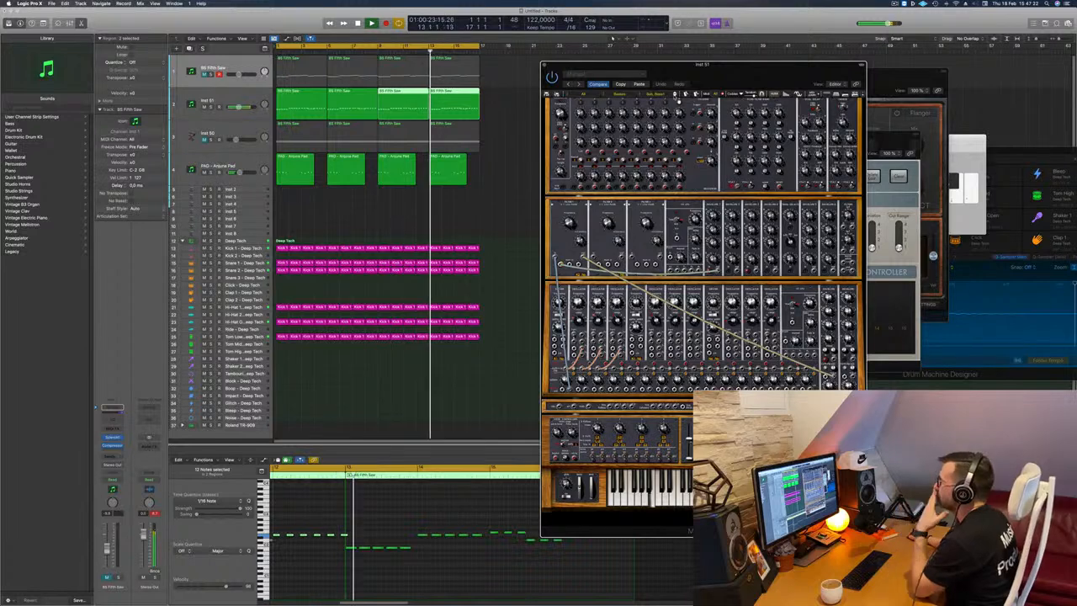
left_click(677, 98)
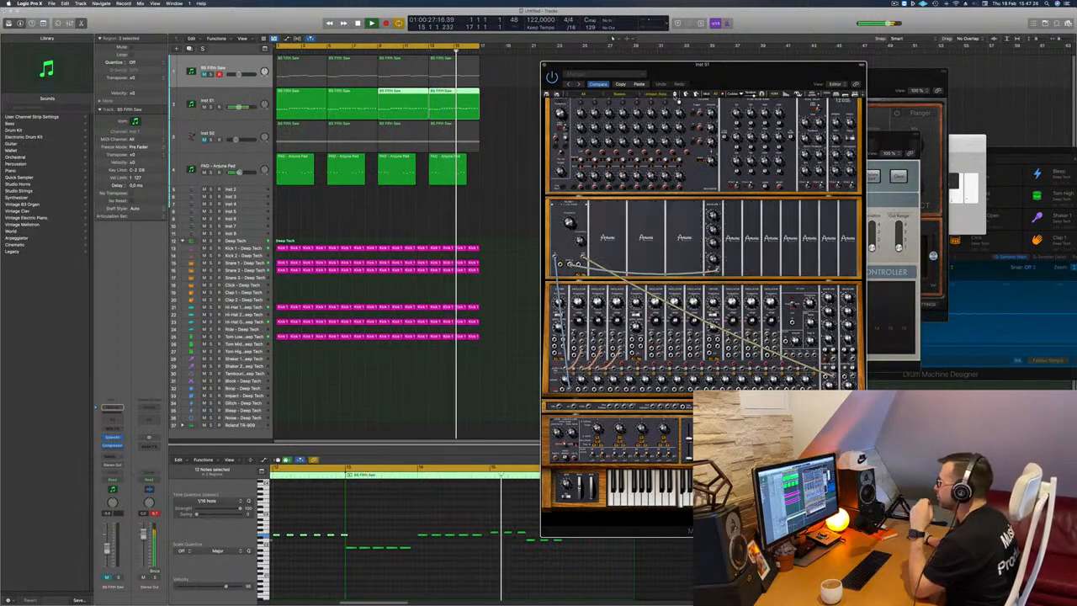
left_click(677, 98)
left_click(678, 98)
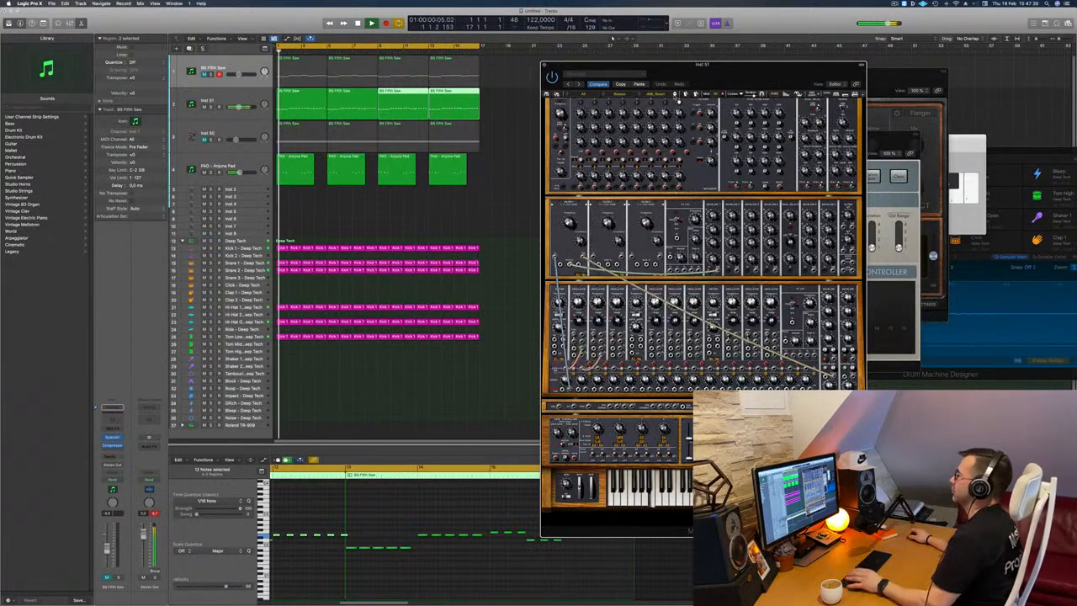
left_click(677, 98)
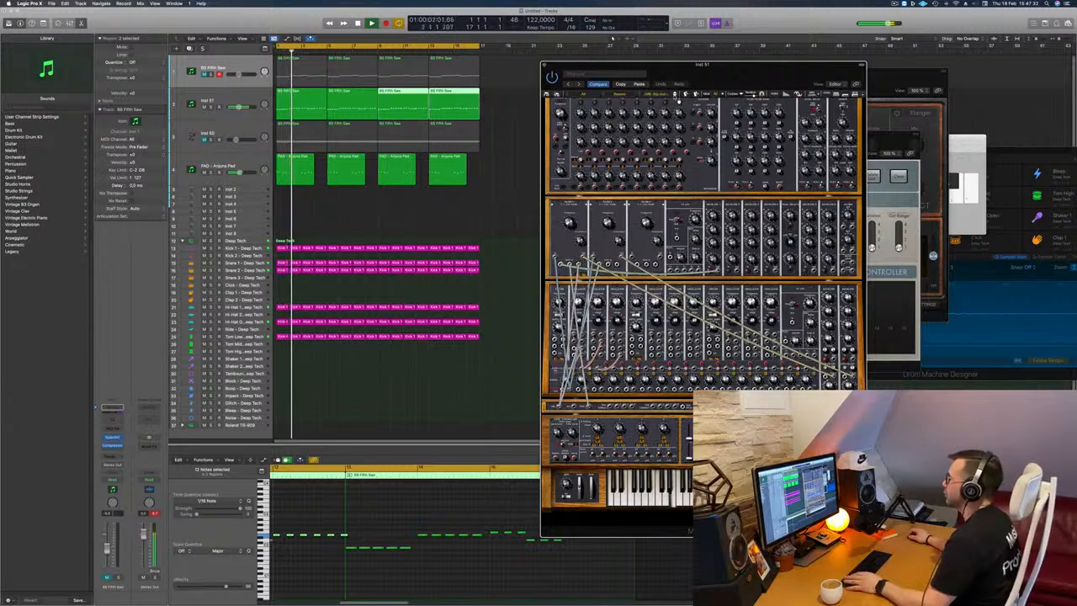
left_click(677, 98)
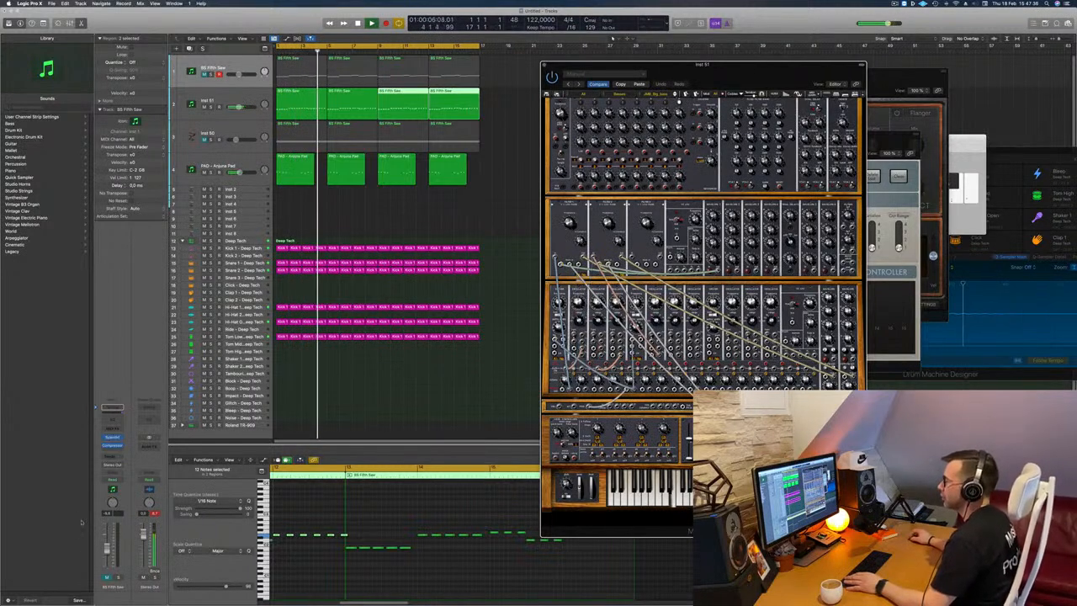
Select the Modular V track, mute the Tom Low drum track and clear the region selection.
left_click(239, 106)
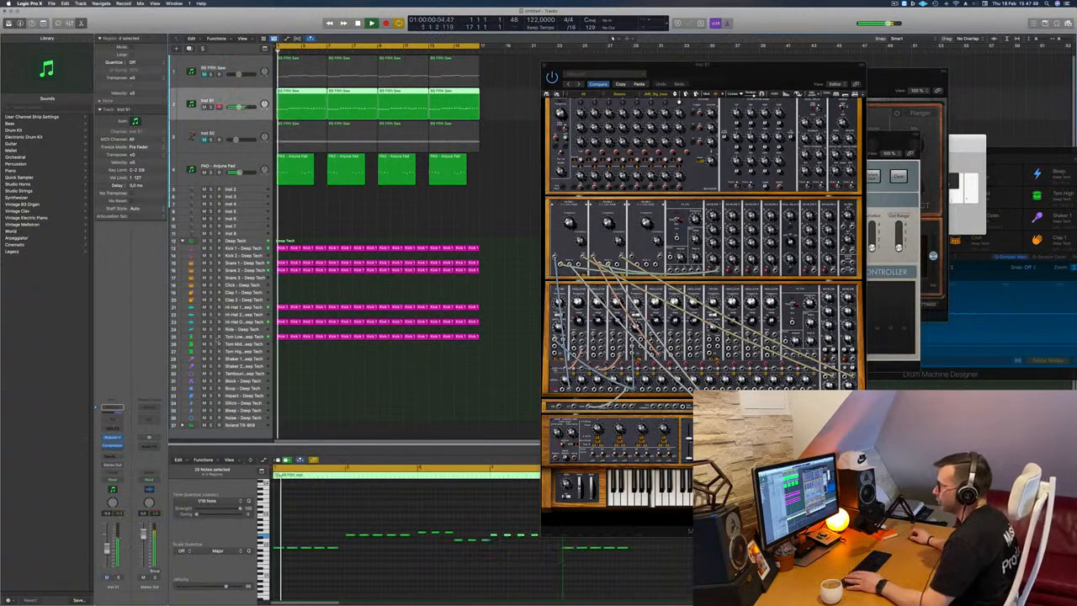
left_click(204, 336)
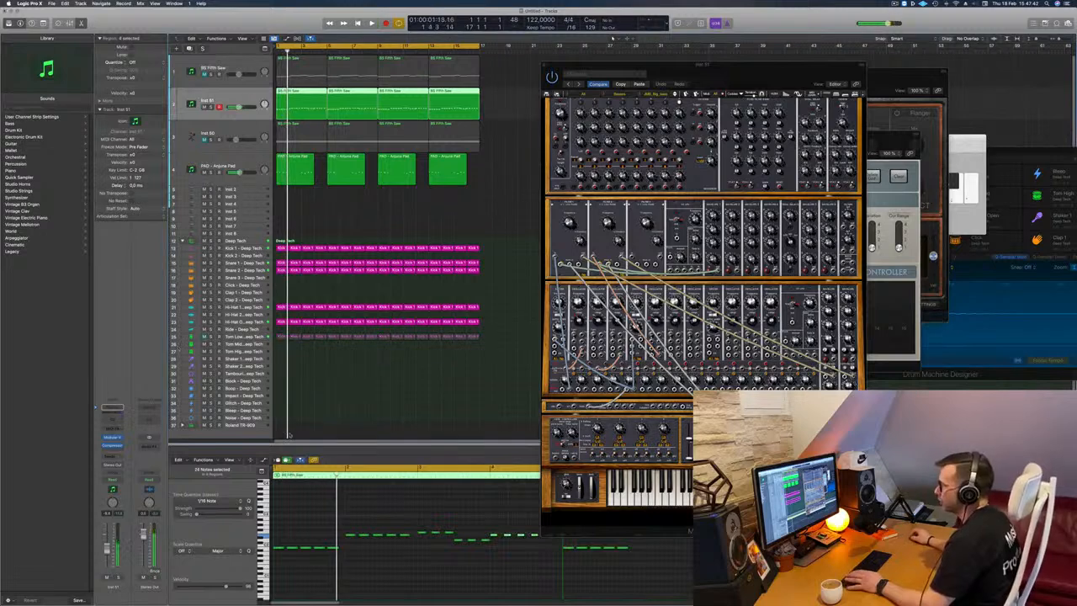
left_click(351, 219)
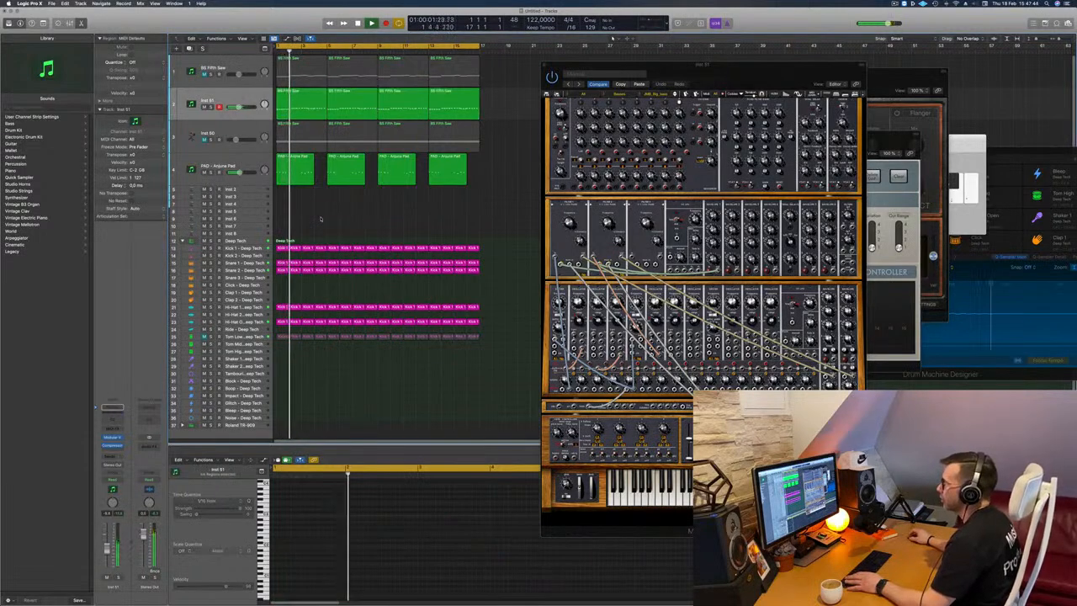
Open the first Modular V region in the Piano Roll and show the note velocity lane beneath its notes.
left_click(301, 102)
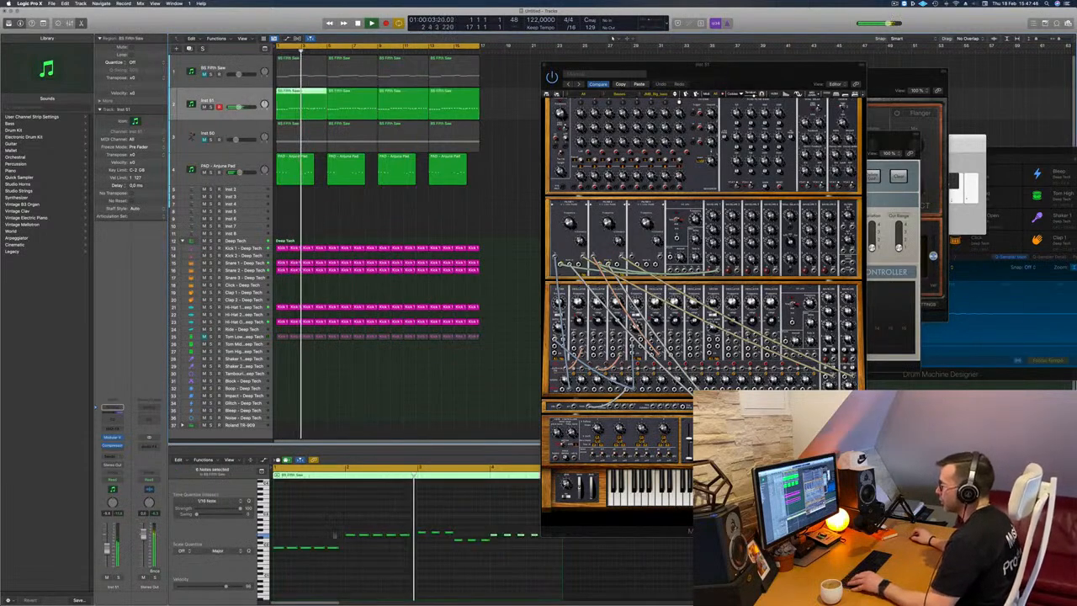
scroll(333, 533, "up", 2)
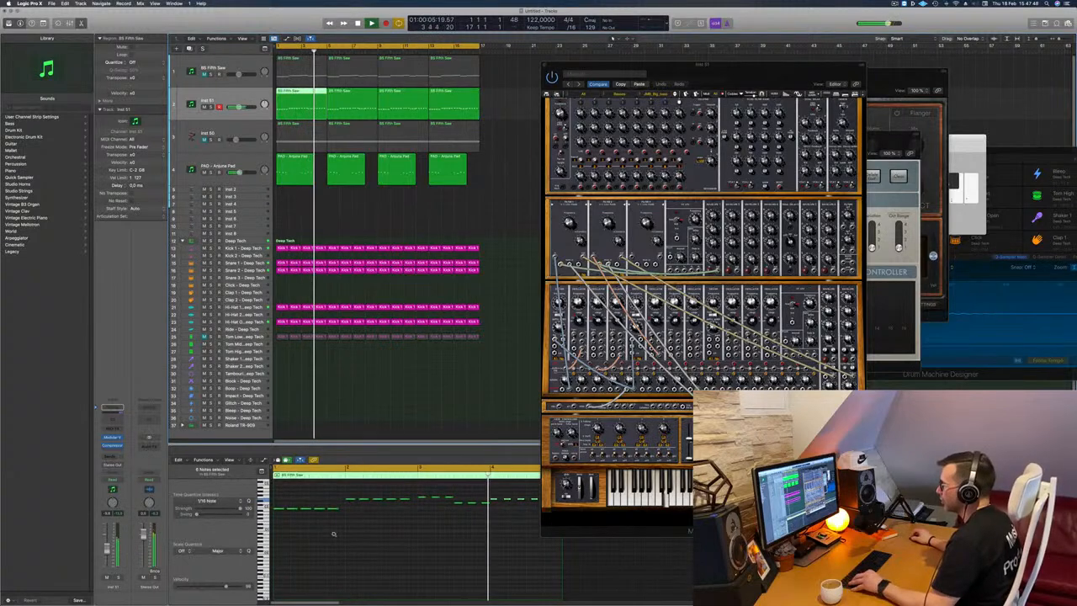
scroll(326, 531, "up", 2)
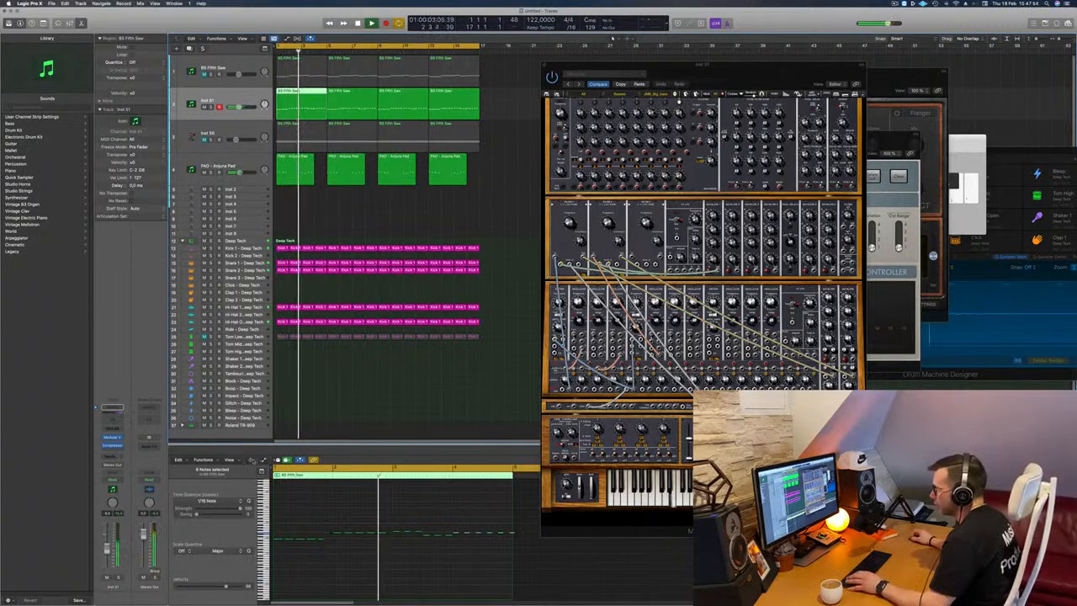
left_click(250, 460)
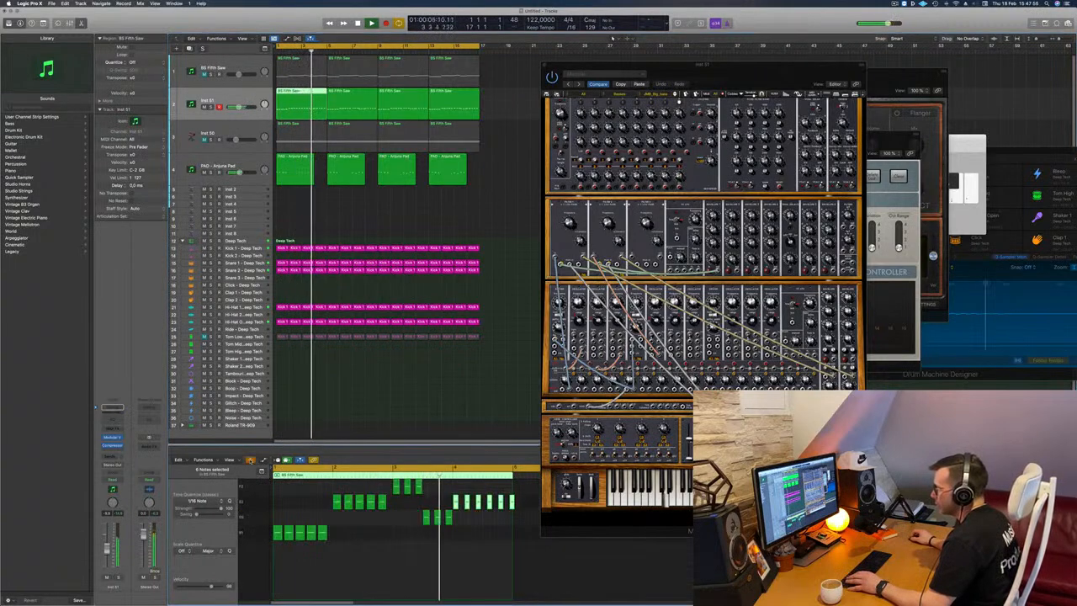
left_click(250, 460)
left_click(263, 460)
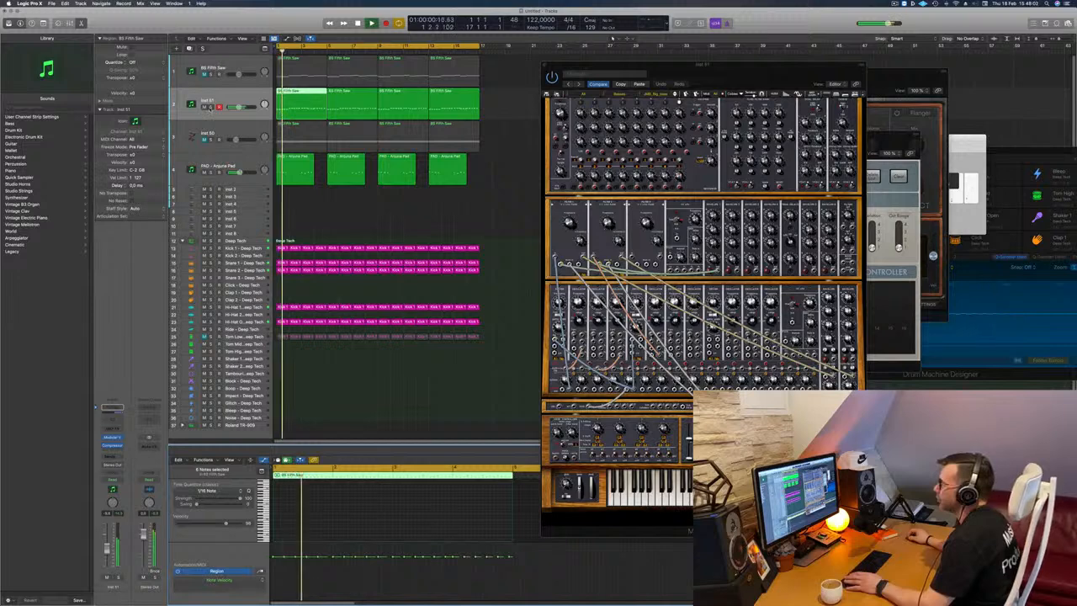
Solo the Modular V track to hear it alone, return to the full mix and select all of its regions.
key("ctrl+s")
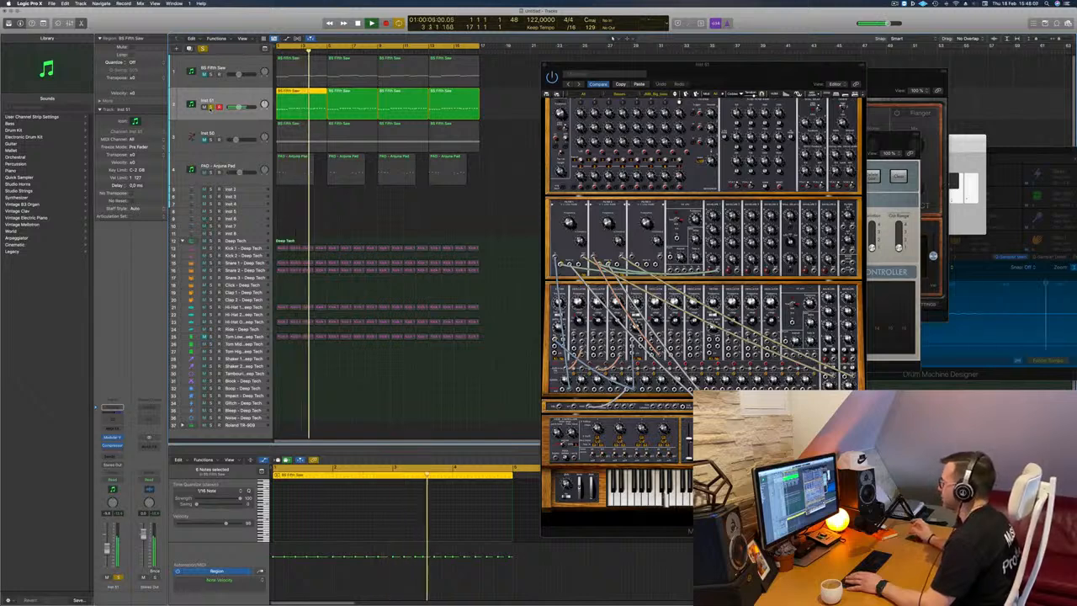
key("ctrl+s")
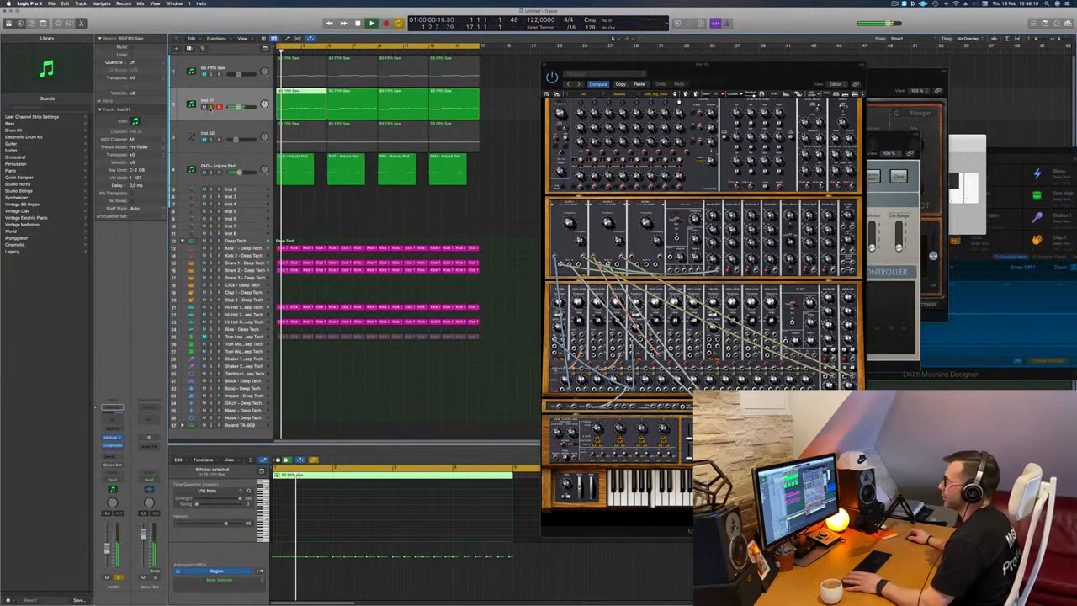
left_click(224, 102)
Unmute the BS Fifth Saw bass track and play the arrangement with it.
key("super+Left")
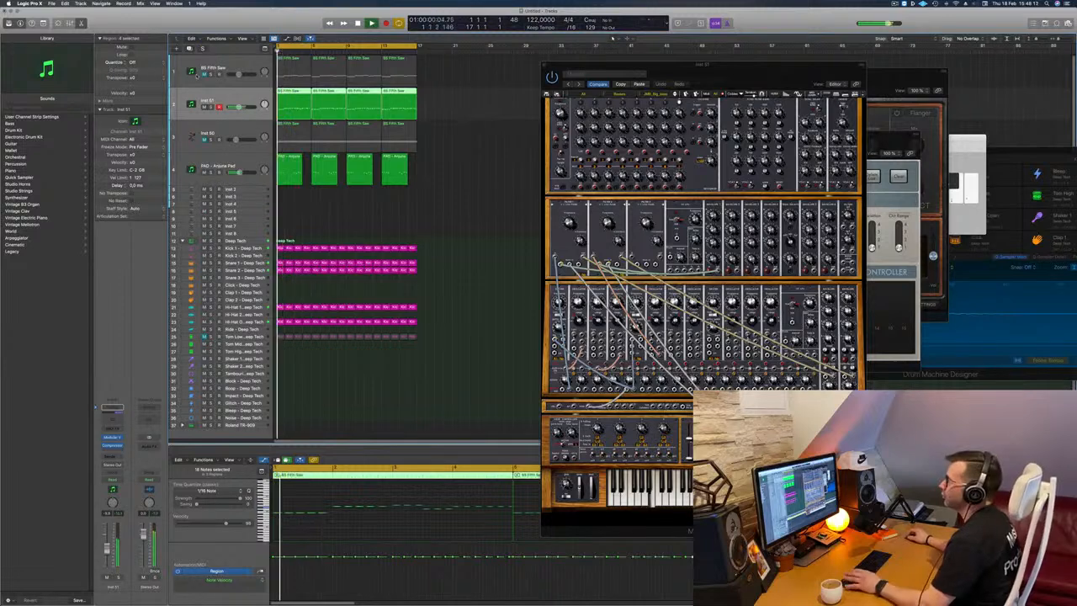
left_click(194, 77, "shift")
key("space")
key("super+Left")
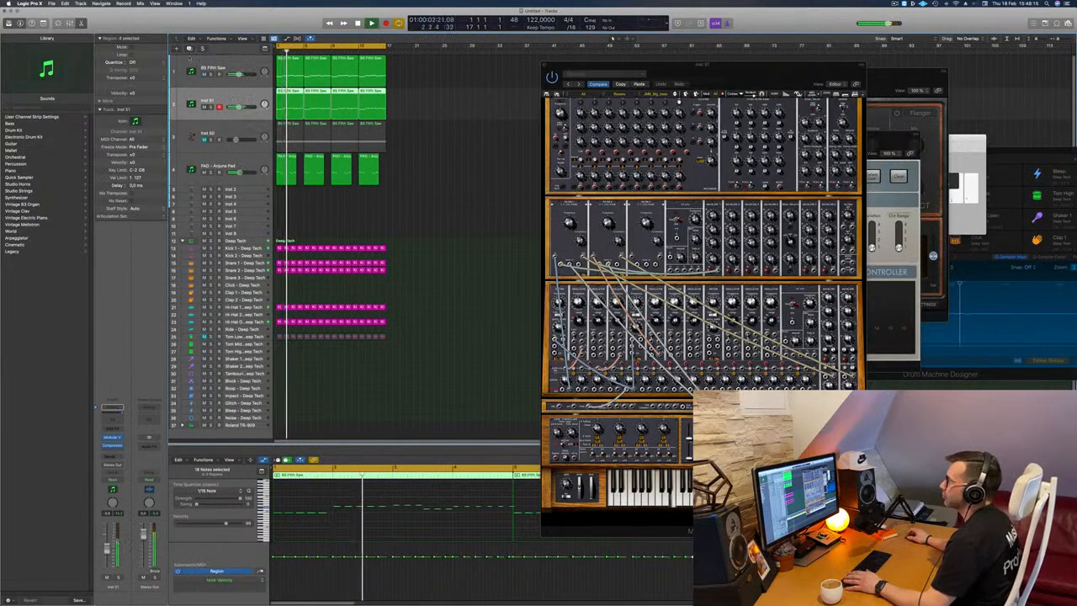
Add a low cut with its cutoff between 100 and 200 Hz in the BS Fifth Saw track's Channel EQ, and close the EQ.
key("Up")
left_click(109, 419)
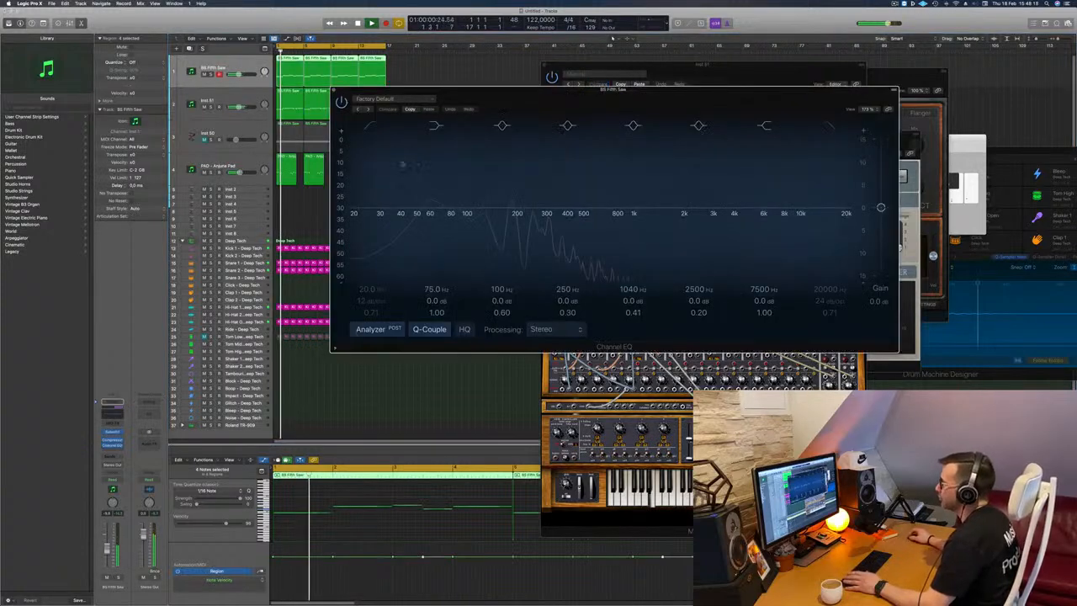
left_click(371, 126)
left_click_drag(414, 191, 506, 173)
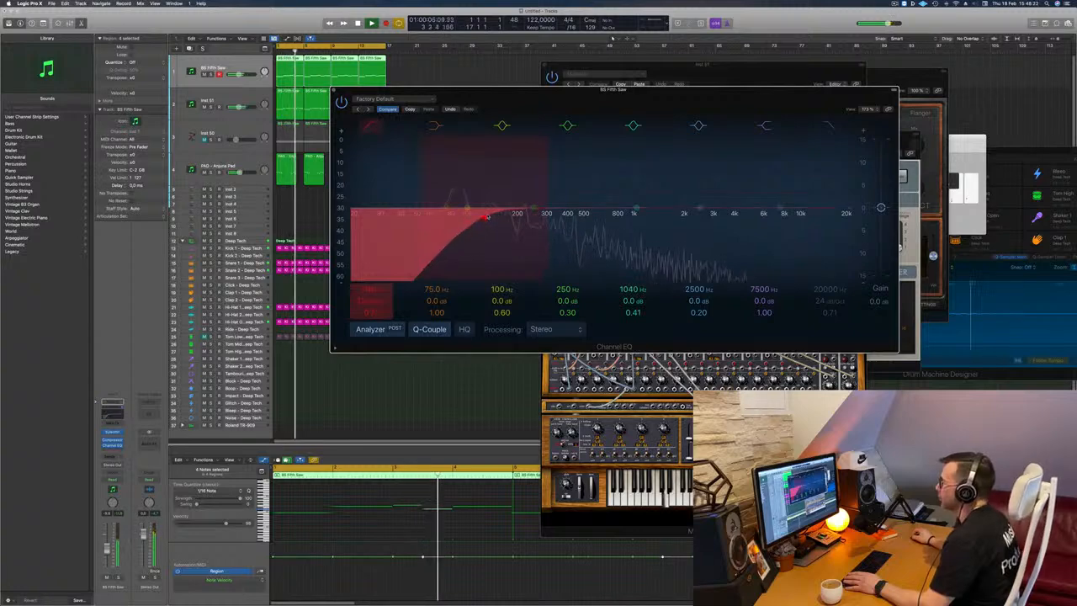
left_click_drag(483, 220, 495, 216)
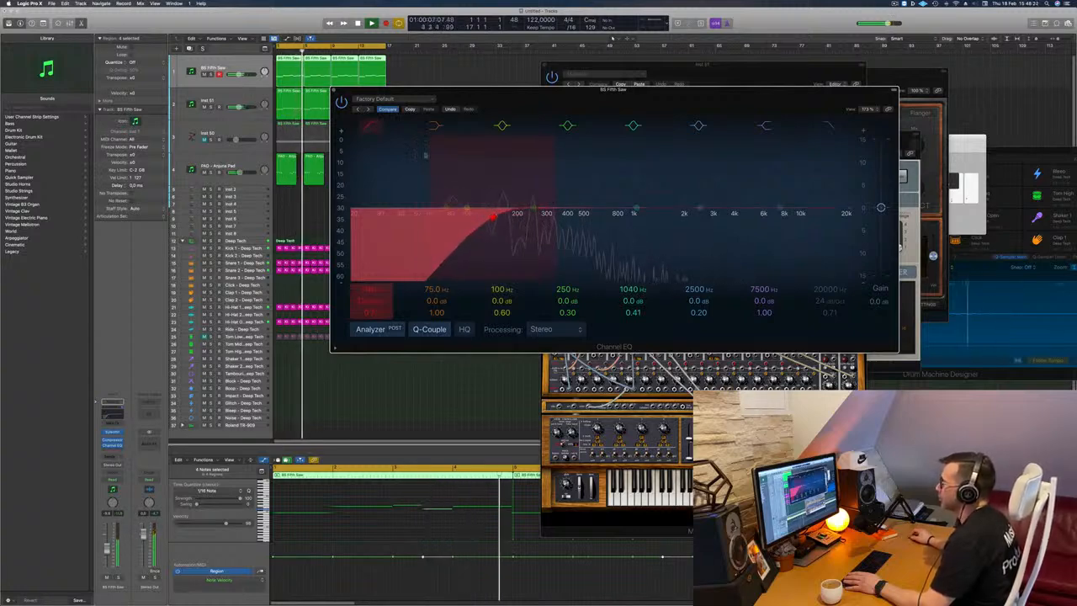
key("super+w")
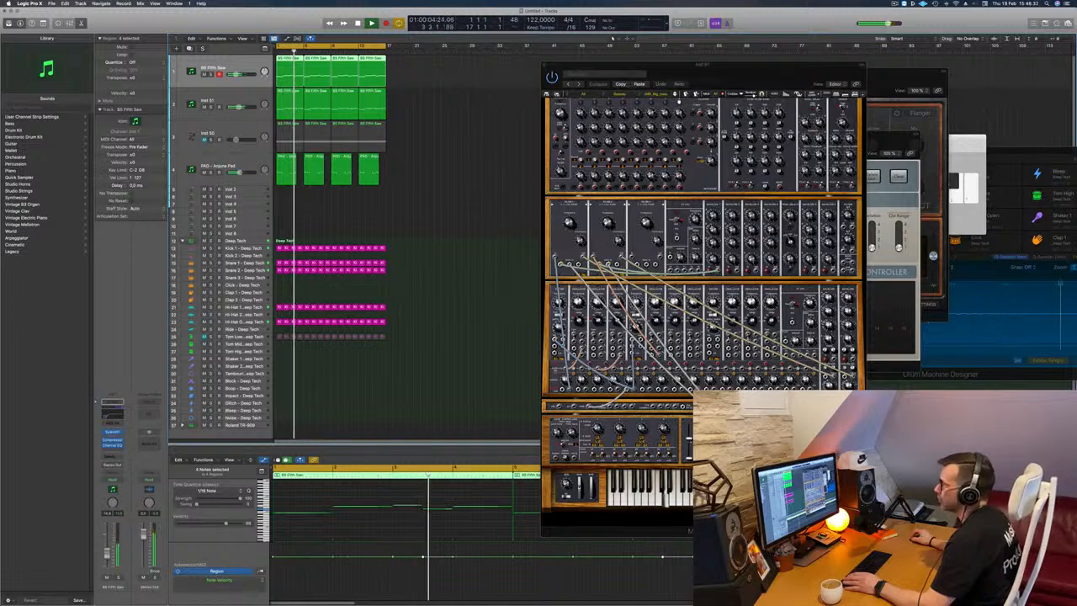
Close the Modular V window, then unmute and select the arpeggiated Retro Synth track.
left_click_drag(762, 65, 675, 74)
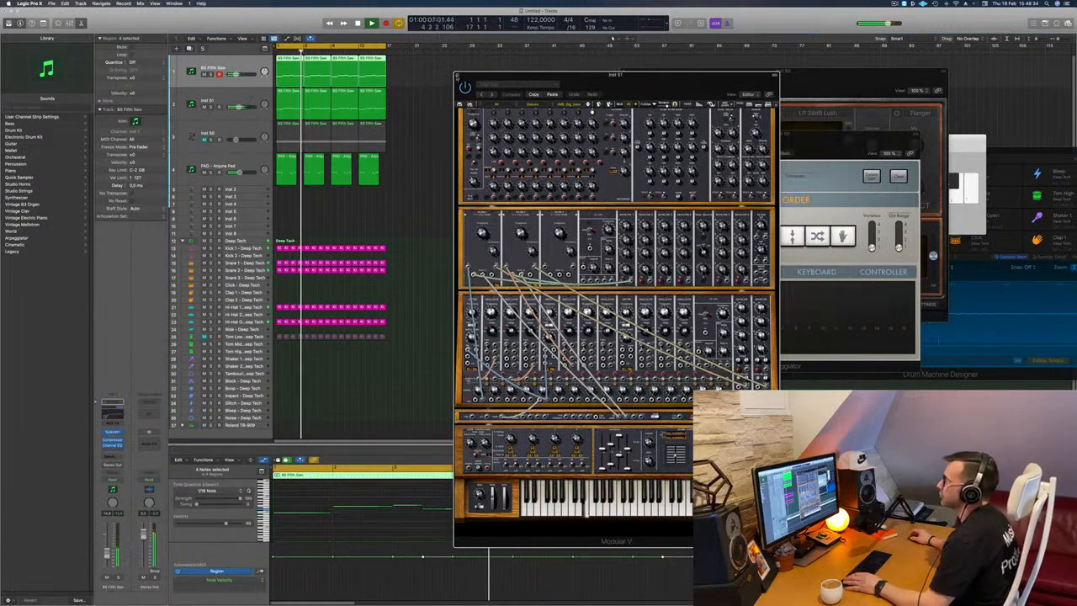
left_click(457, 75)
left_click(204, 139)
left_click(239, 132)
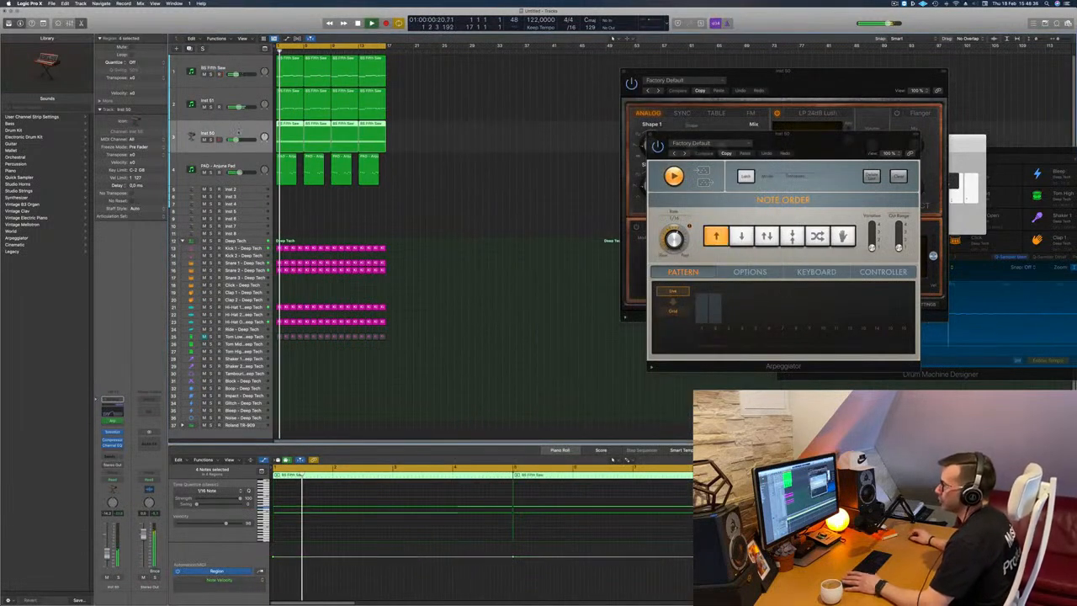
Set the low cut near 200 Hz in the Retro Synth track's Channel EQ and fine-tune the track volume.
left_click(118, 411)
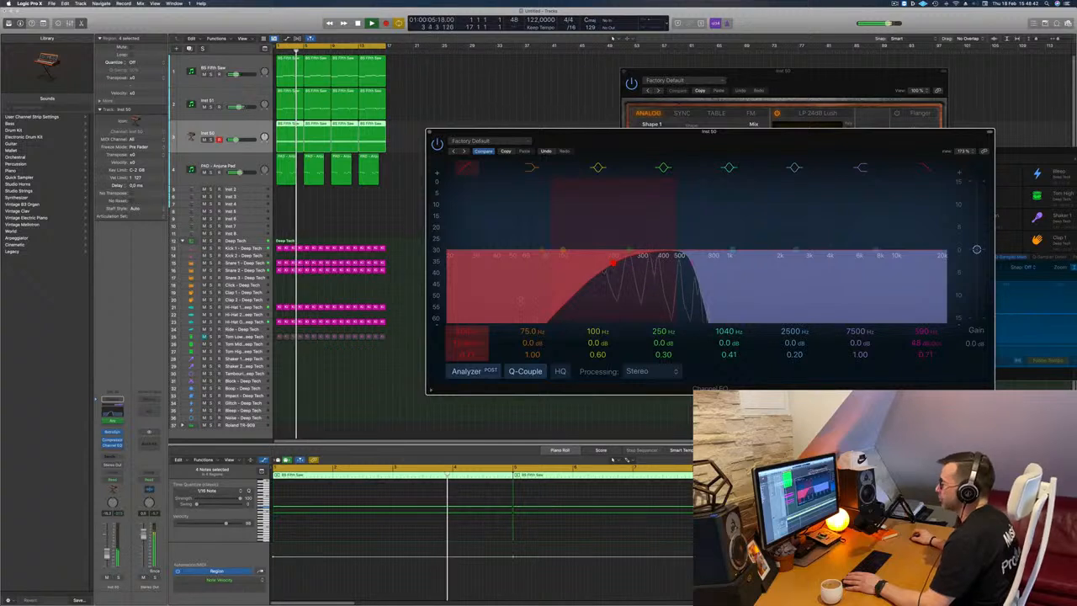
left_click_drag(107, 552, 107, 553)
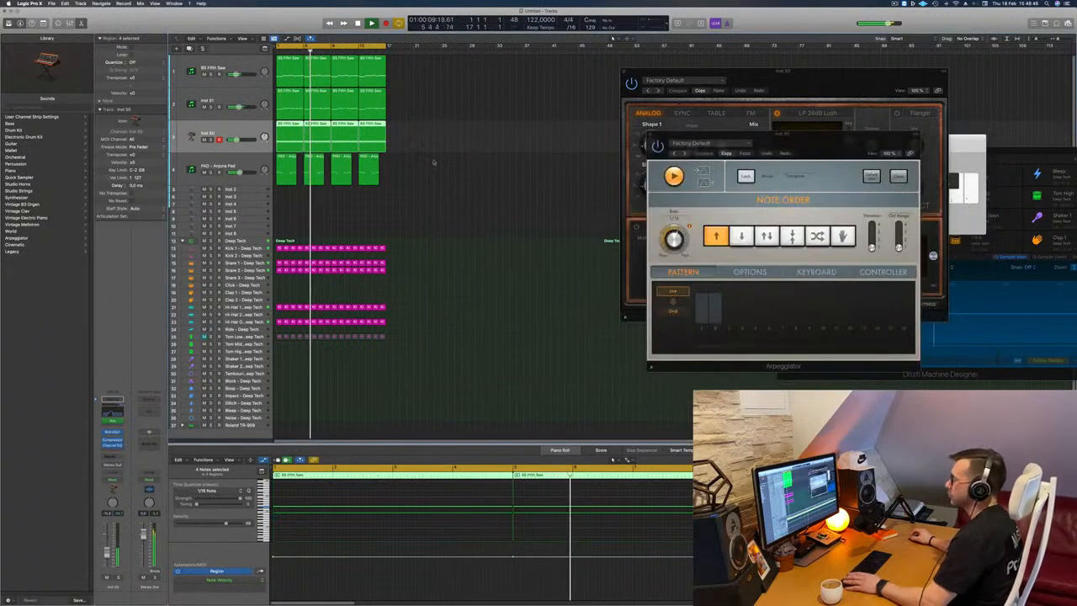
Repeat all regions of the 16-bar section three times to fill 64 bars and extend the cycle range over them.
key("super+r")
key("super+r")
key("super+r")
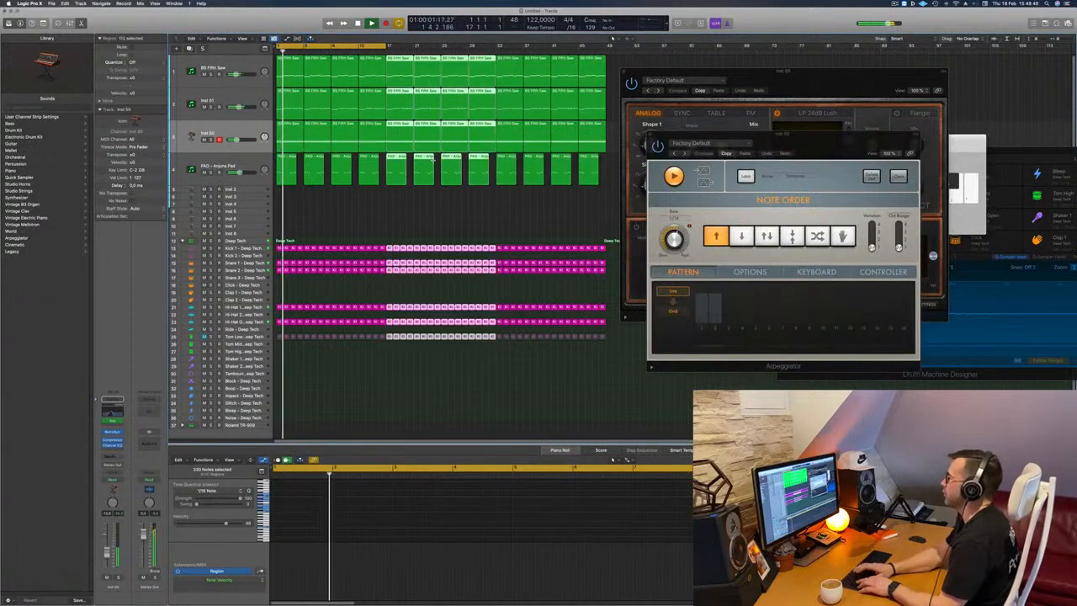
key("super+Left")
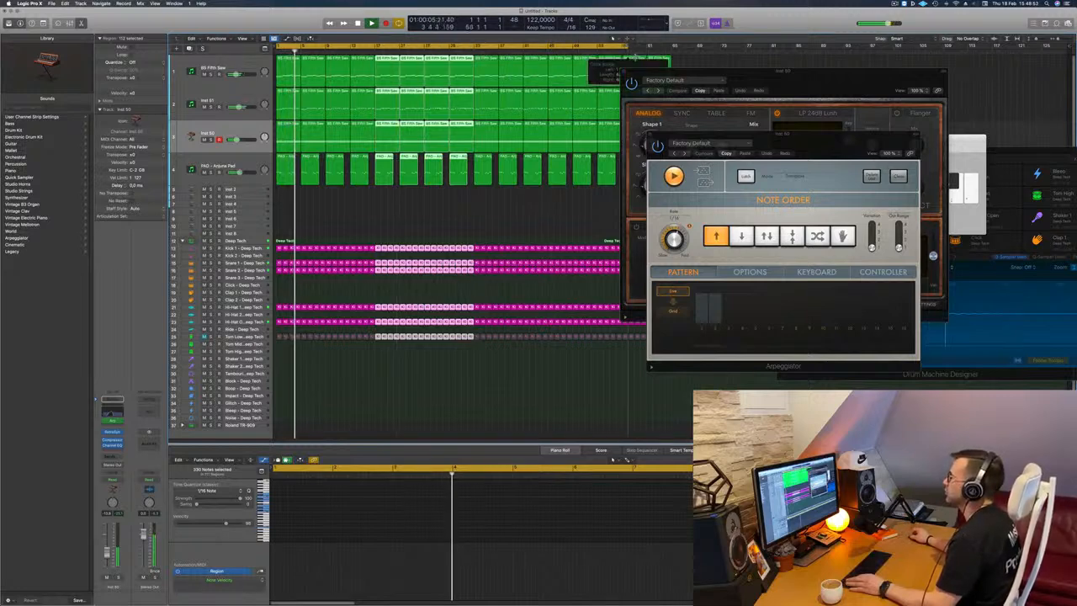
Move the Retro Synth window clear of the regions and close the Arpeggiator window.
left_click_drag(755, 80, 916, 118)
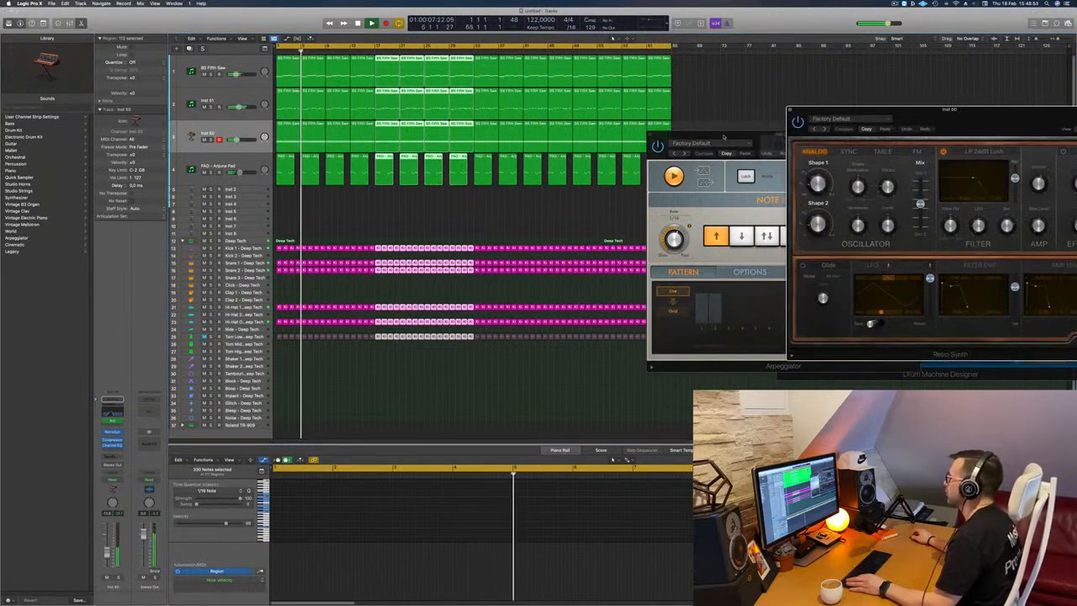
left_click_drag(724, 137, 600, 143)
left_click(527, 140)
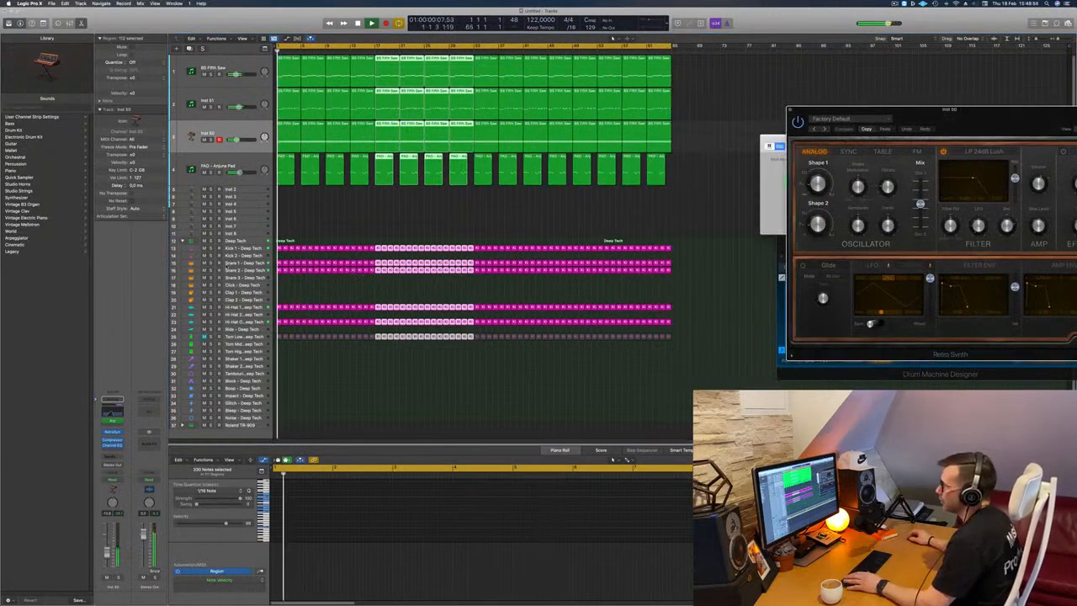
Select the Snare 1 track, mute the Snare 2 track and clear the region selection.
left_click(240, 263)
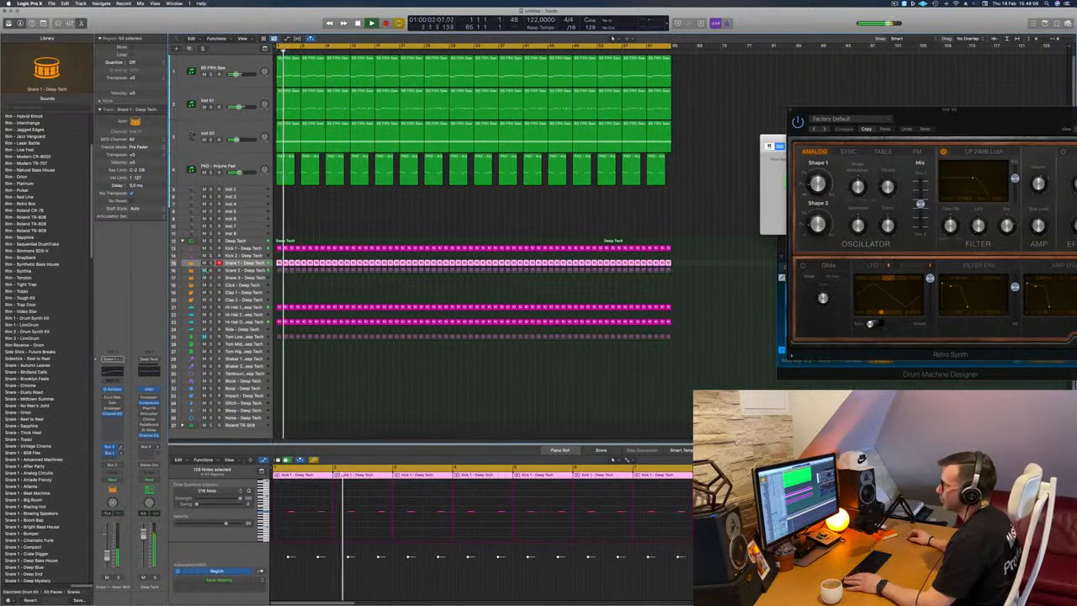
left_click(286, 283)
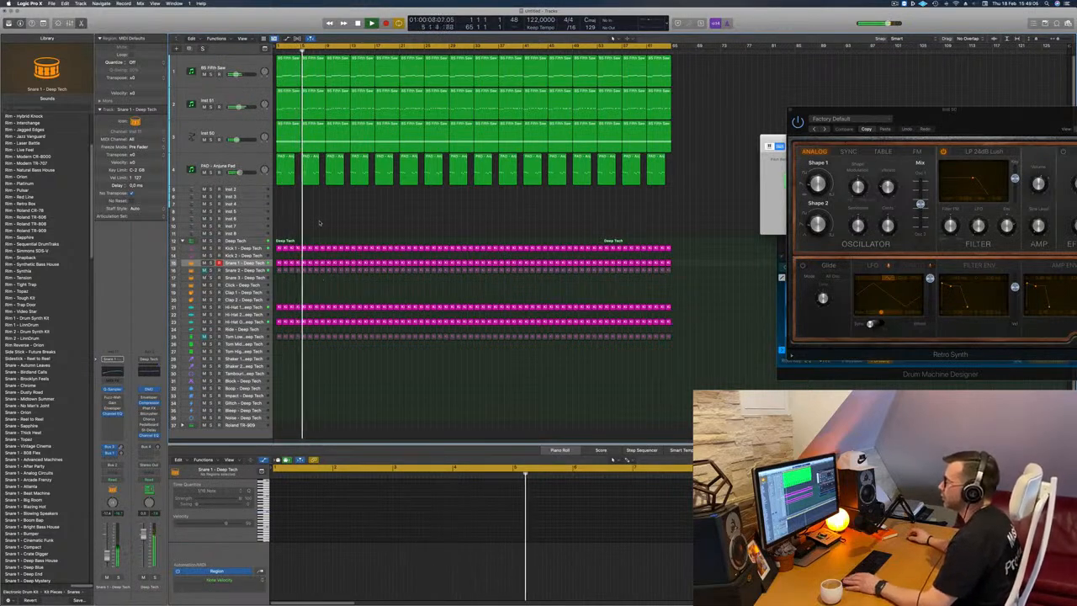
Unmute the Tom Low track and set its Channel EQ low cut to 93.5 Hz at 24 dB/Oct, then close the EQ.
left_click(245, 337)
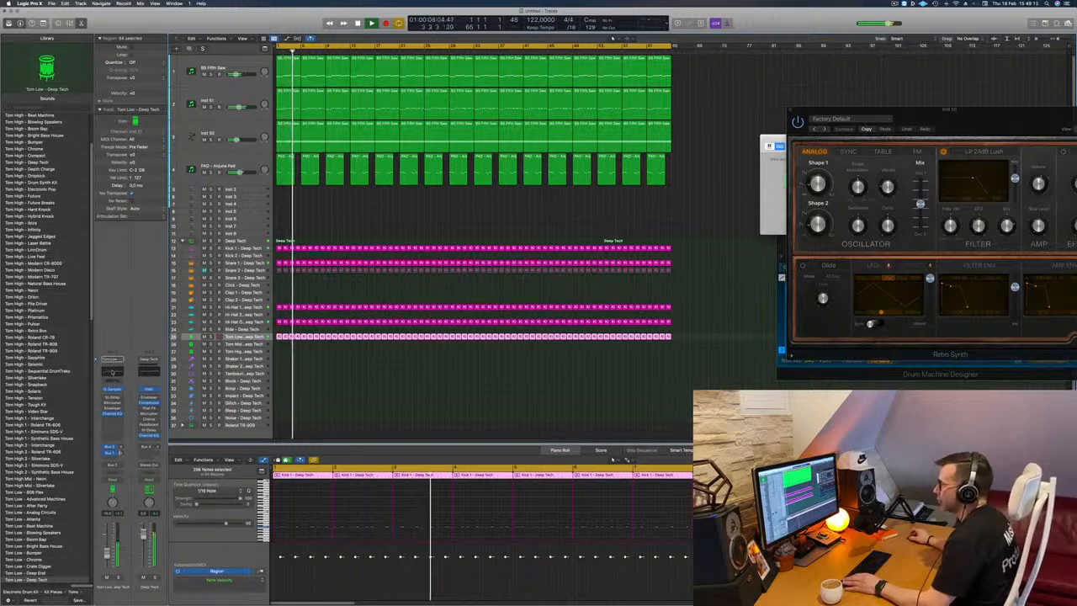
left_click(112, 371)
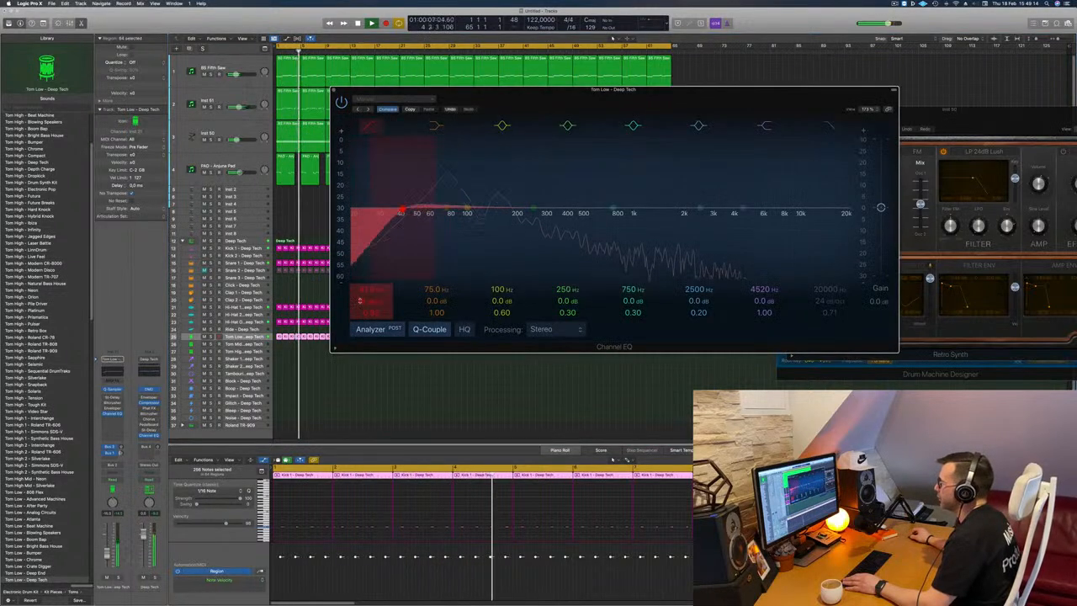
left_click_drag(362, 292, 362, 264)
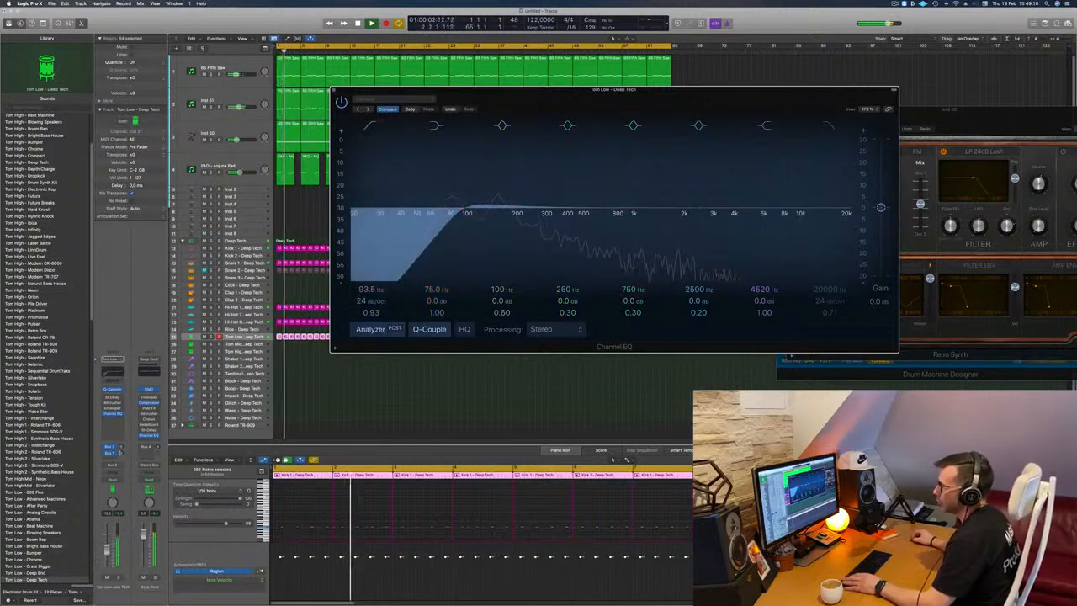
left_click(242, 337)
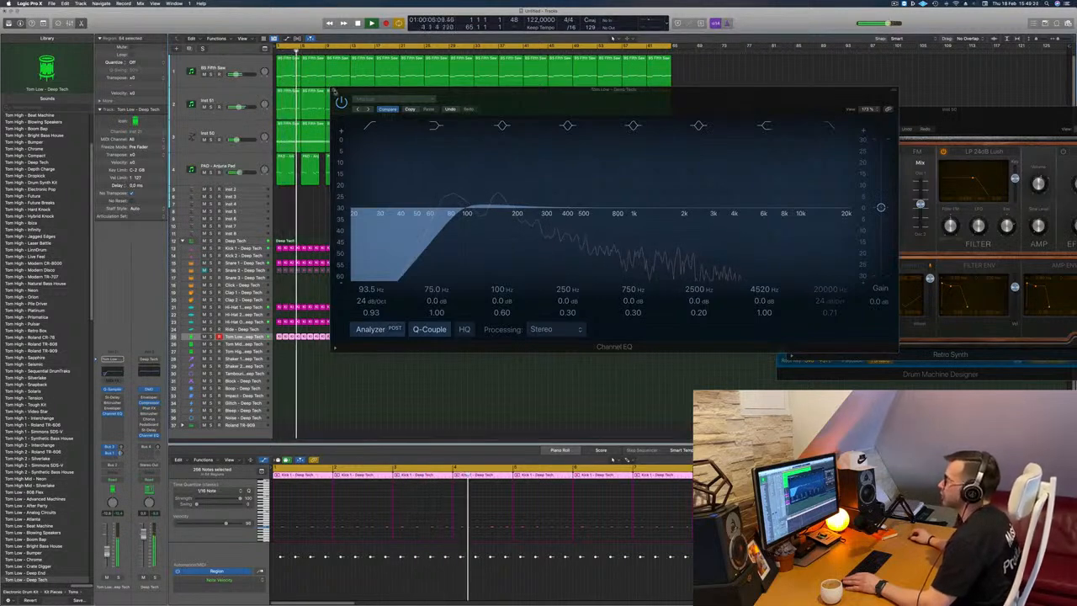
left_click(334, 90)
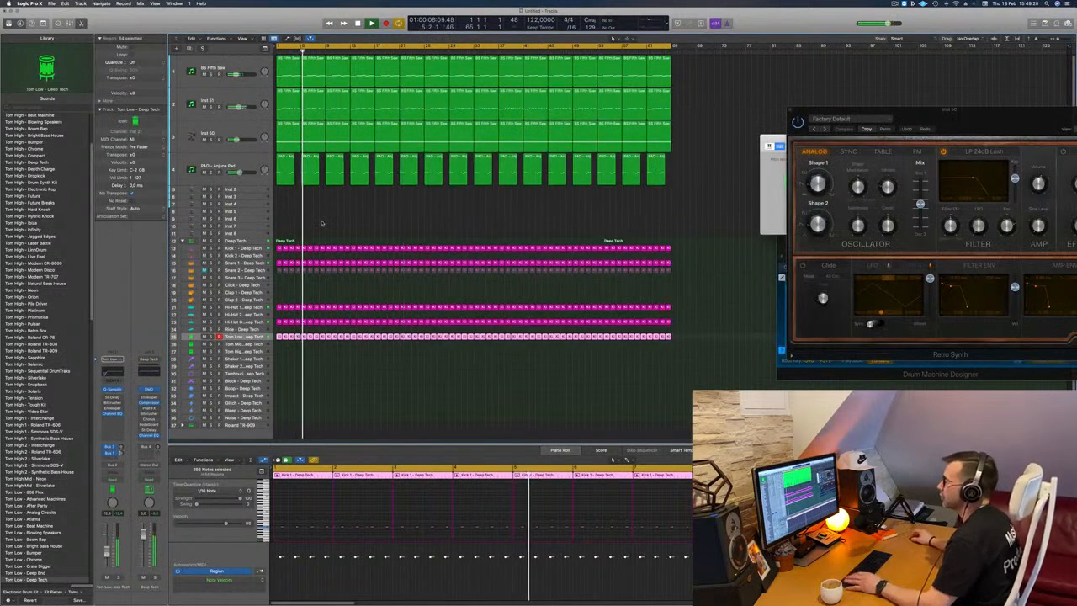
Open the pad track's Sylenth1 instrument and adjust its filter cutoff while the arrangement plays from the start.
left_click(322, 222)
left_click(258, 167)
key("Return")
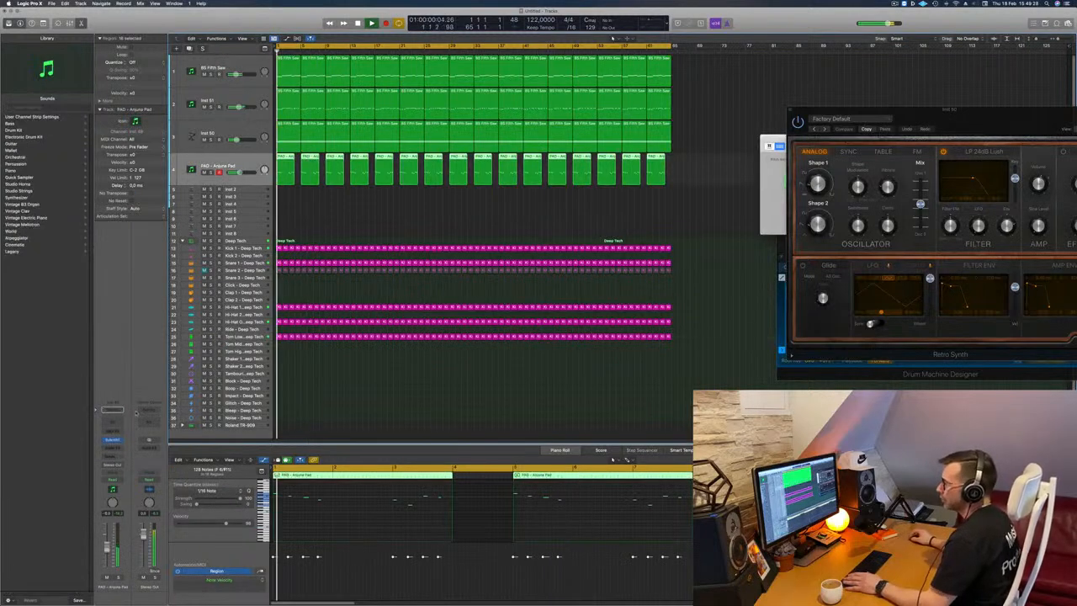
left_click(115, 441)
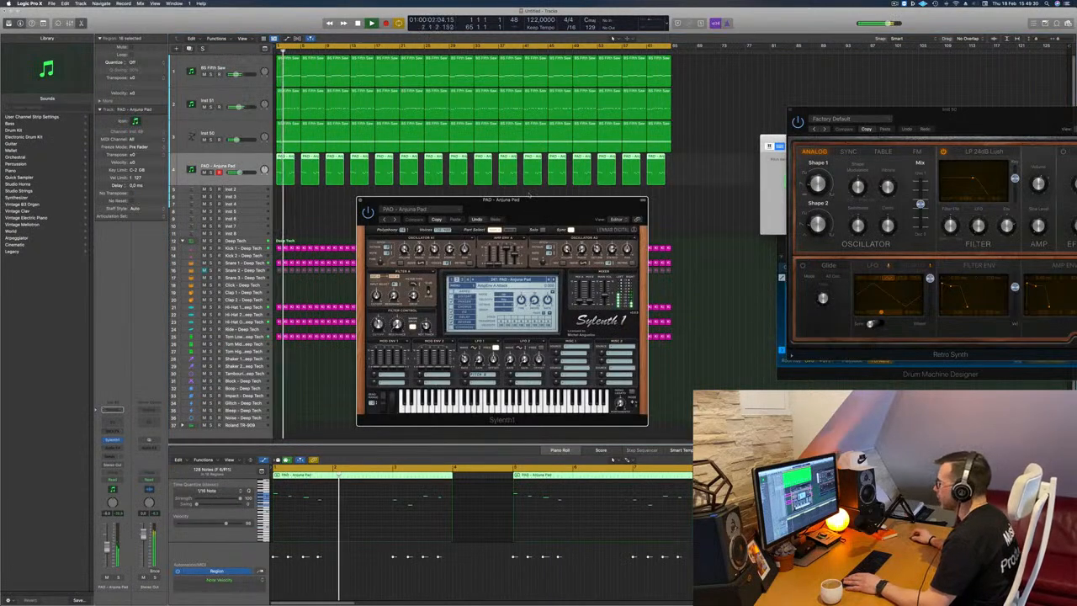
left_click_drag(530, 195, 525, 162)
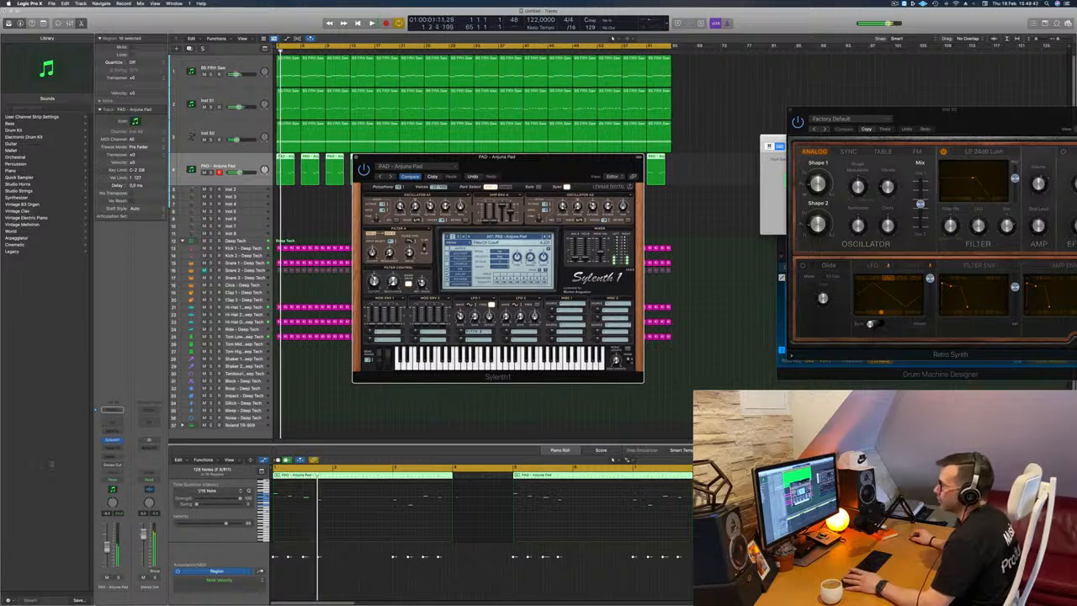
Add a bus send to the pad track and insert the SilverVerb reverb on the resulting aux channel.
left_click(112, 457)
mouse_move(109, 467)
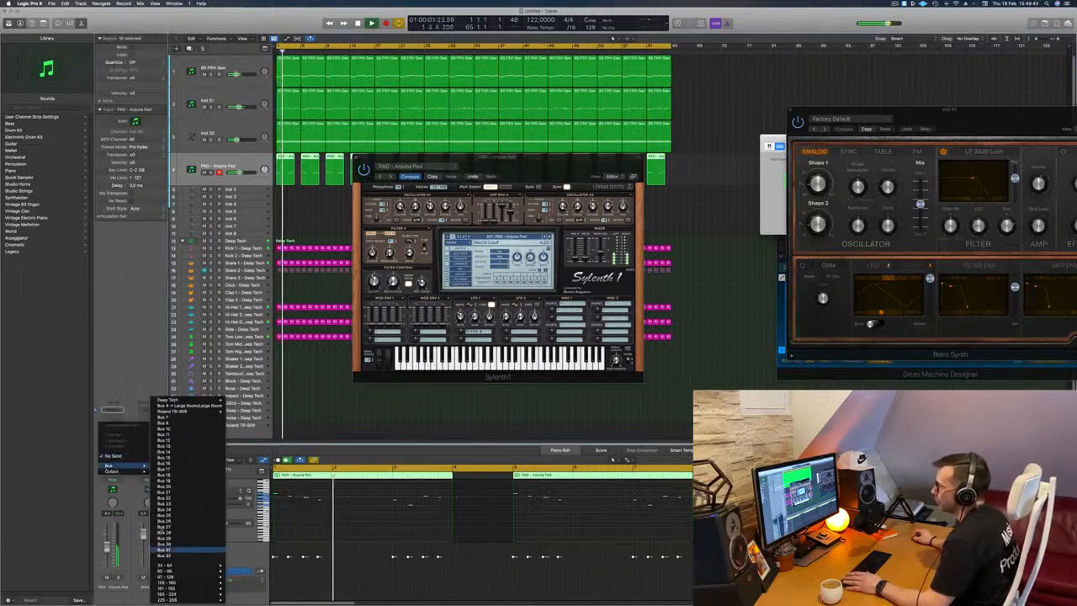
left_click(85, 368)
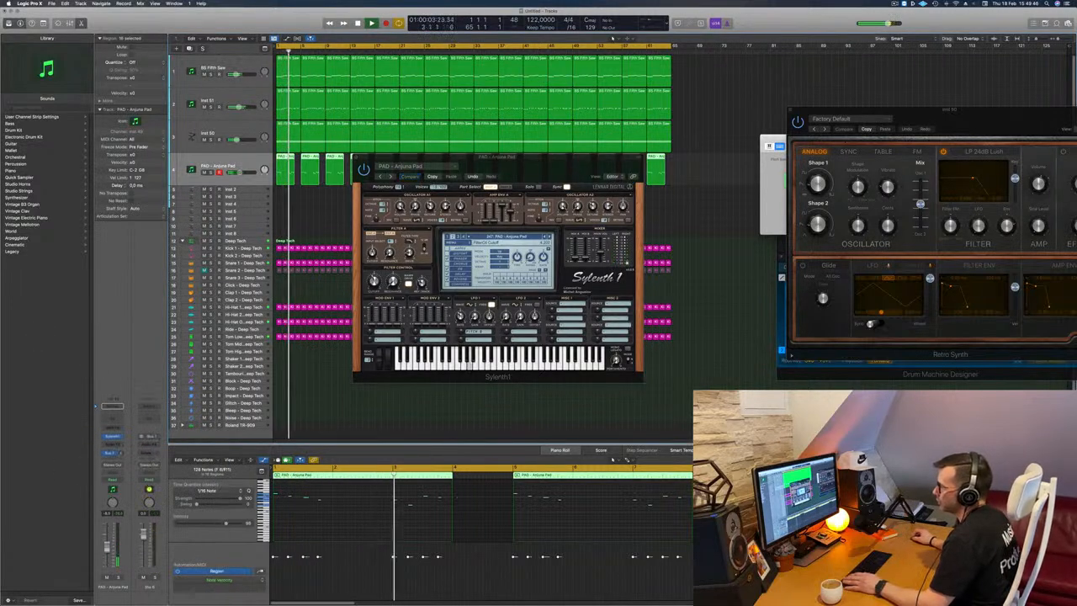
left_click(150, 443)
mouse_move(151, 559)
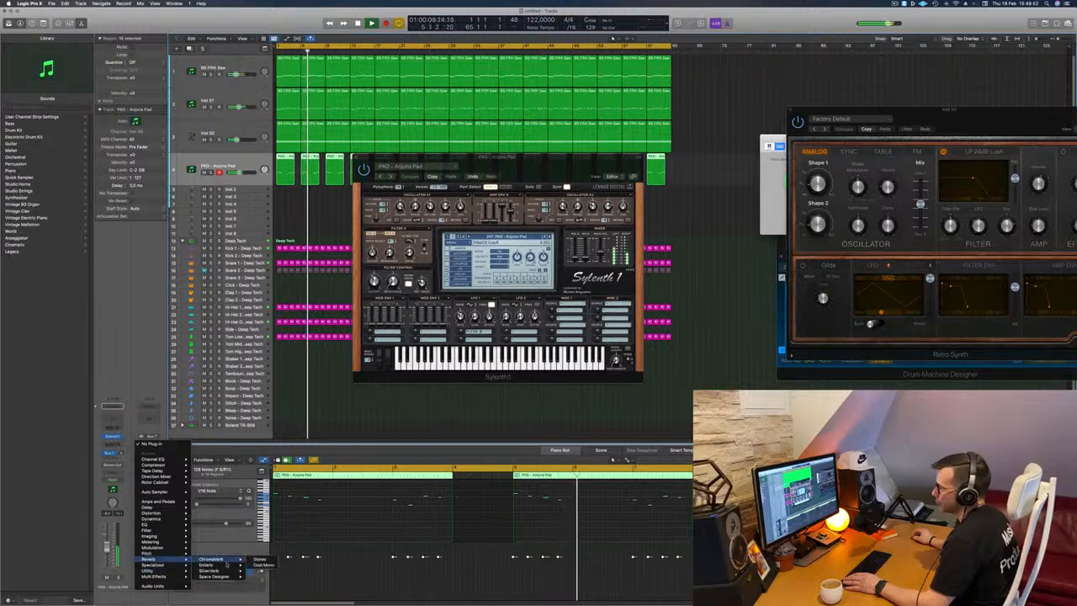
mouse_move(214, 571)
left_click(262, 570)
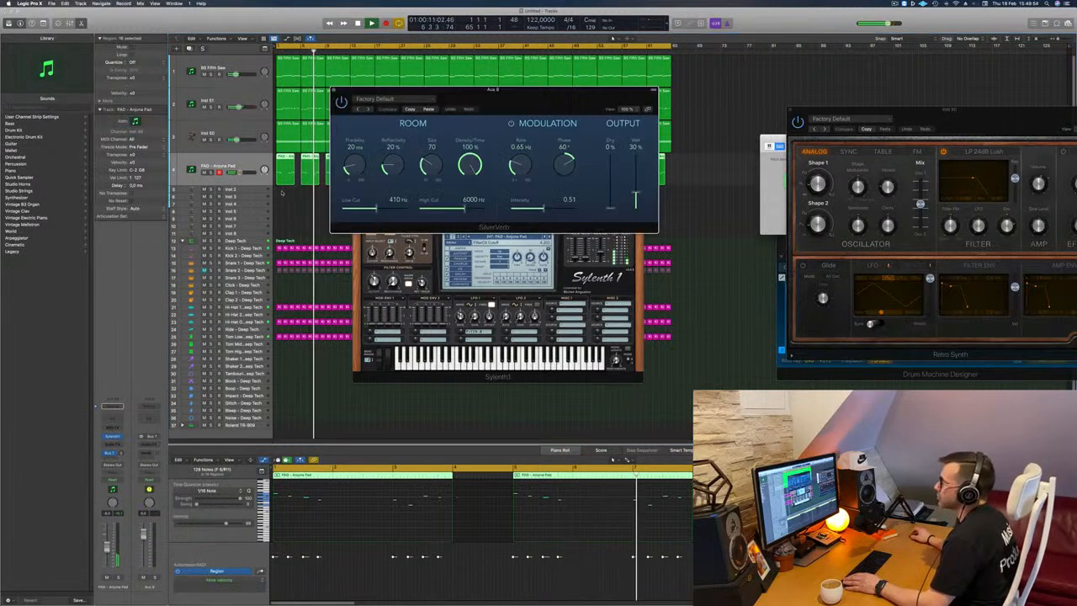
Load the "grandiose" preset in the aux channel's SilverVerb and close the plug-in window.
left_click(376, 99)
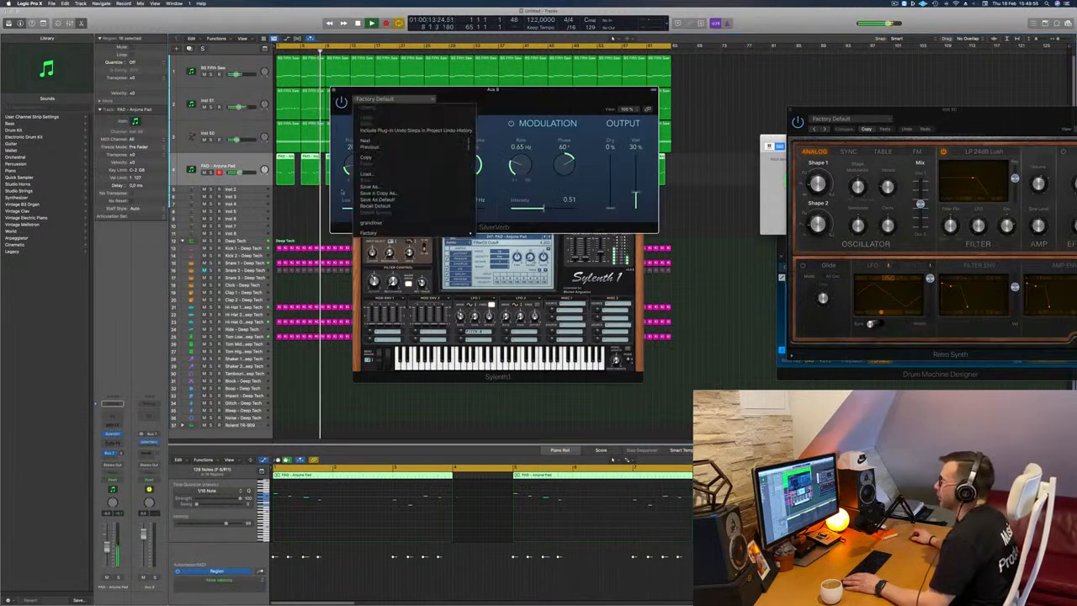
left_click(375, 223)
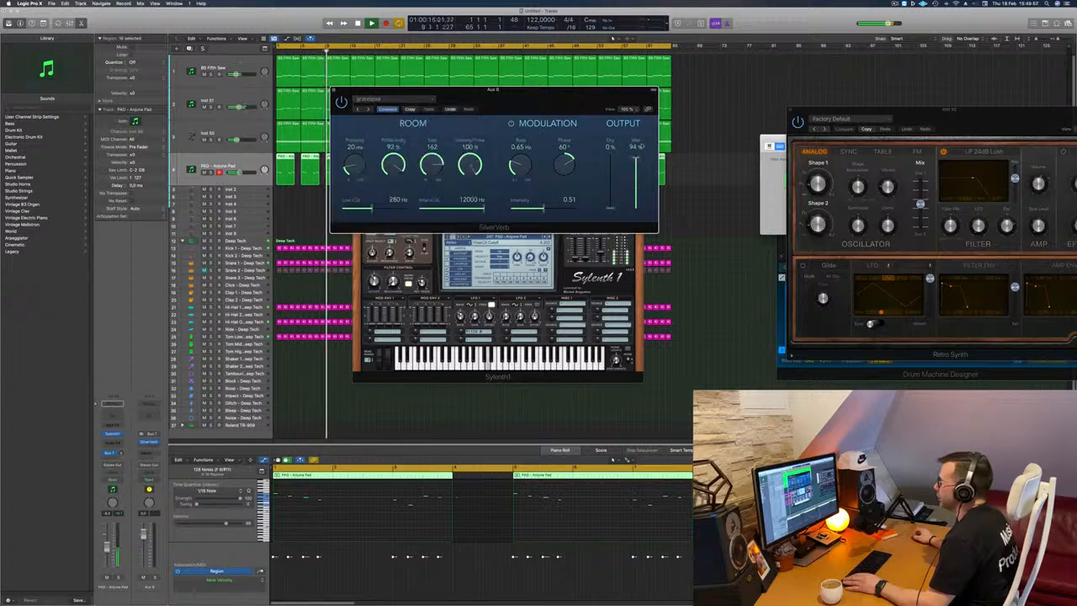
left_click(333, 90)
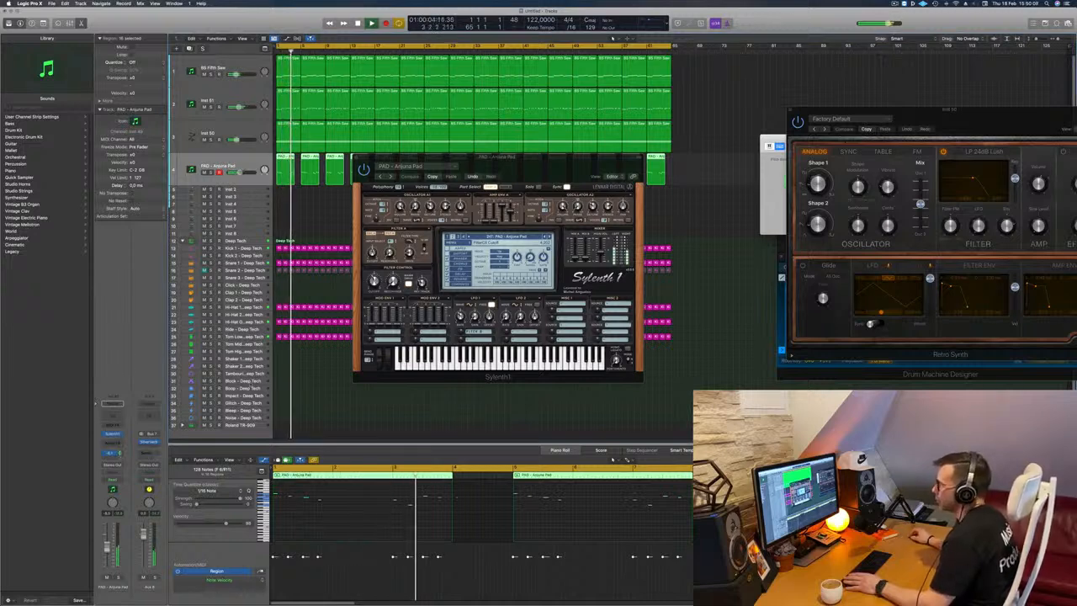
Close the pad's Sylenth1 window and clear the region selection.
left_click_drag(525, 163, 497, 254)
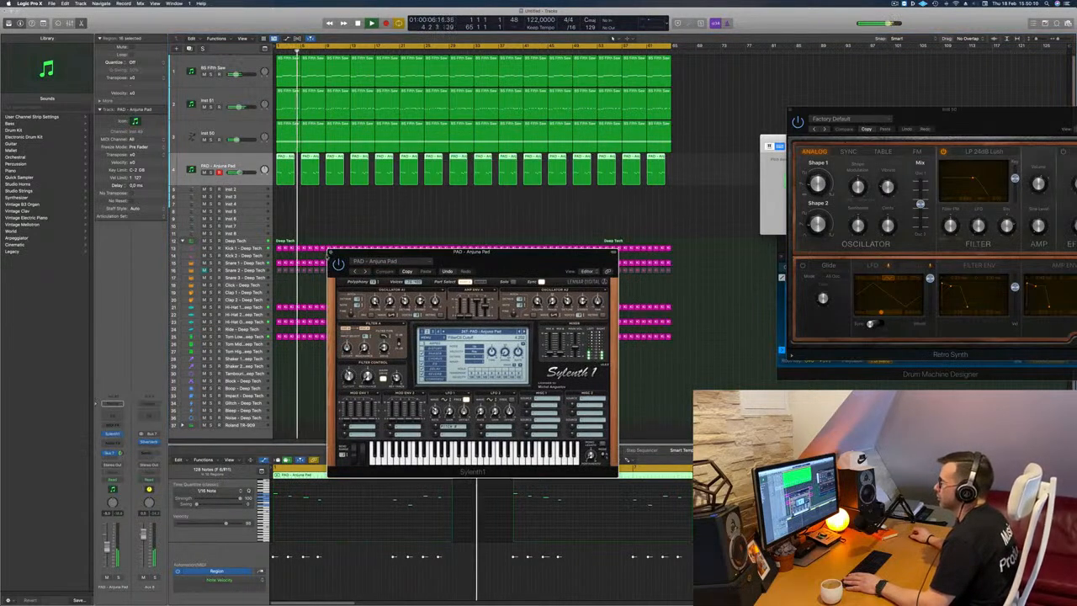
left_click(330, 250)
left_click(328, 217)
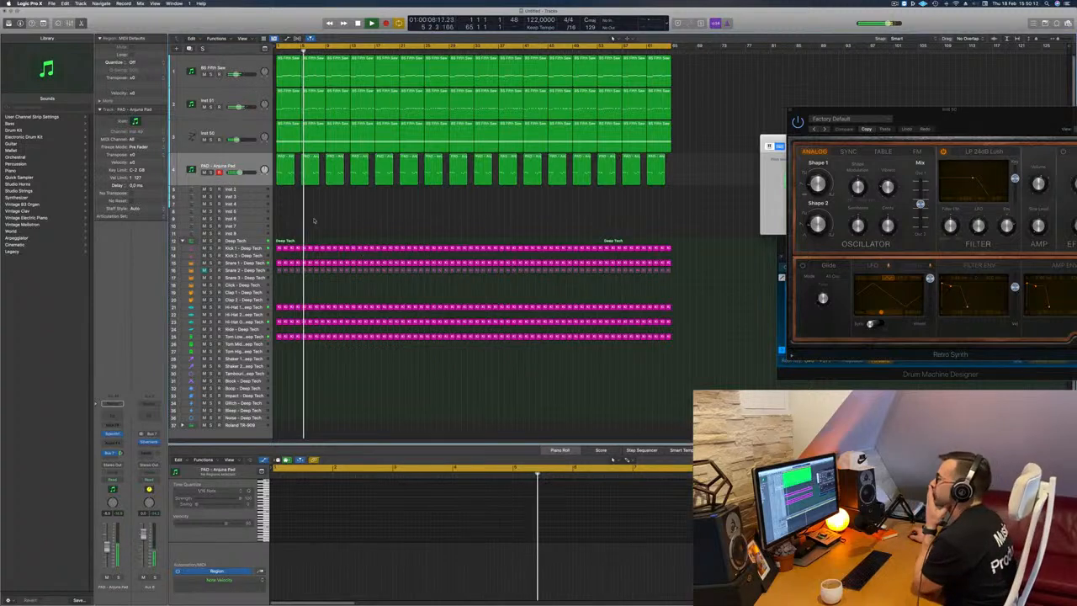
Select the Retro Synth track, lower its volume slightly and clear the region selection.
left_click(246, 126)
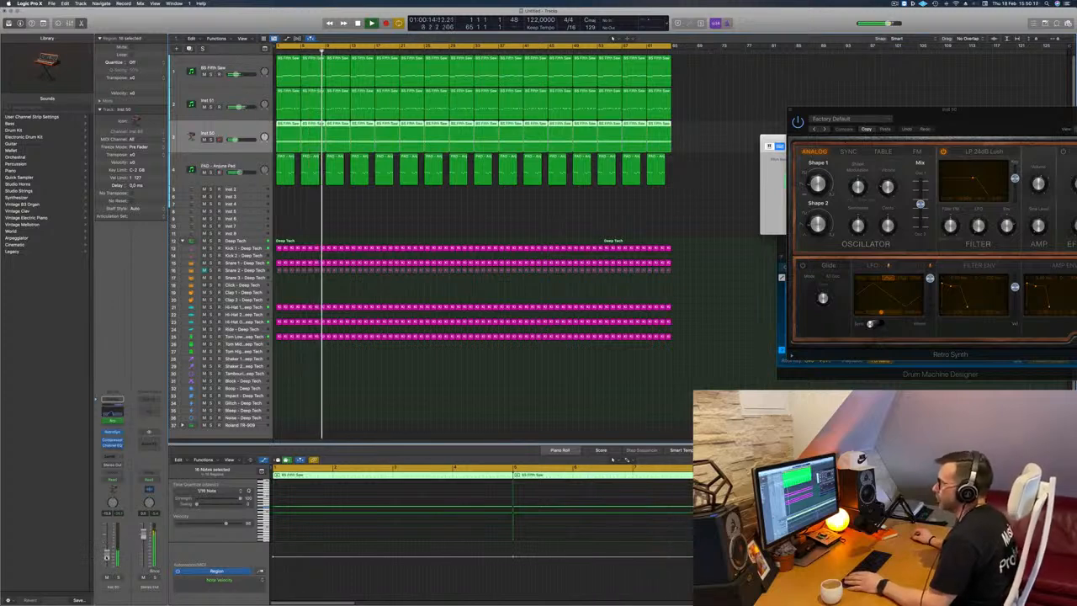
left_click(355, 226)
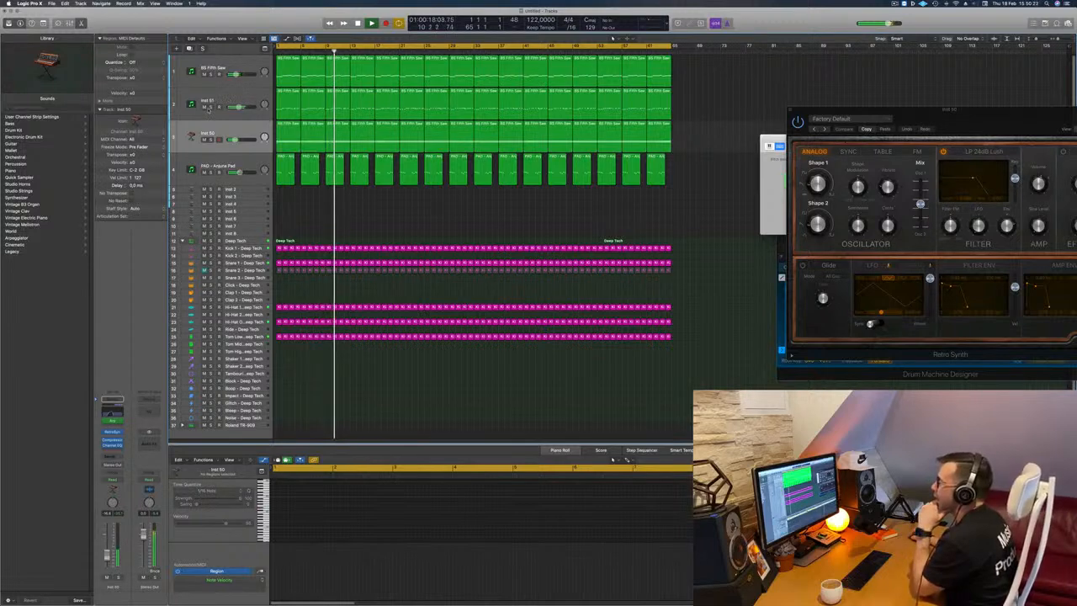
Select the Modular V track and solo it briefly during playback to hear its stabs alone.
left_click(215, 102)
left_click(211, 107)
left_click(212, 107)
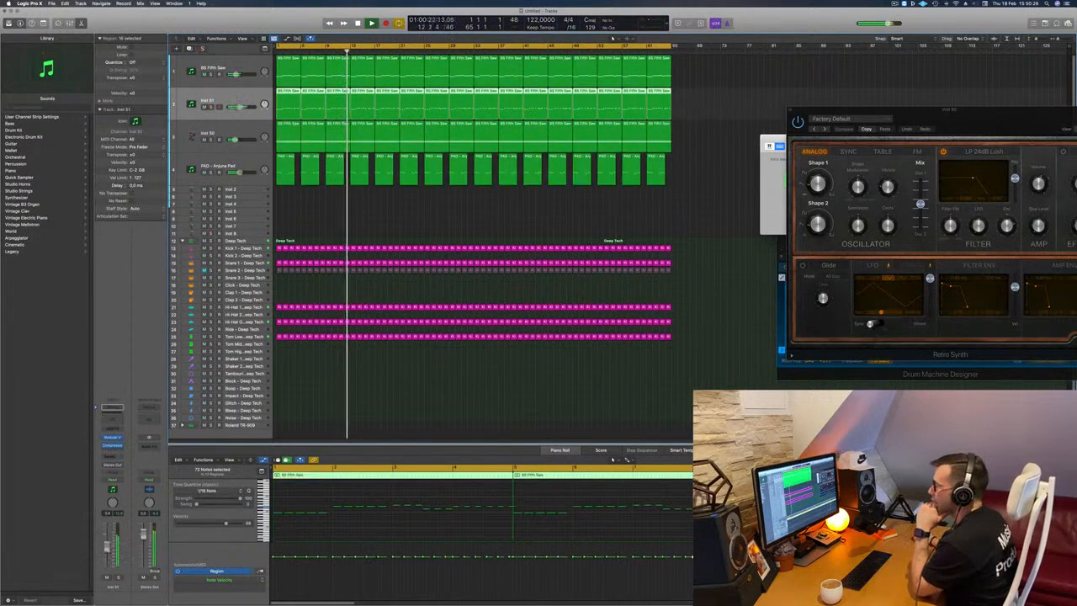
Open the stab track's Modular V instrument and move its window so the whole synth is visible.
left_click(116, 438)
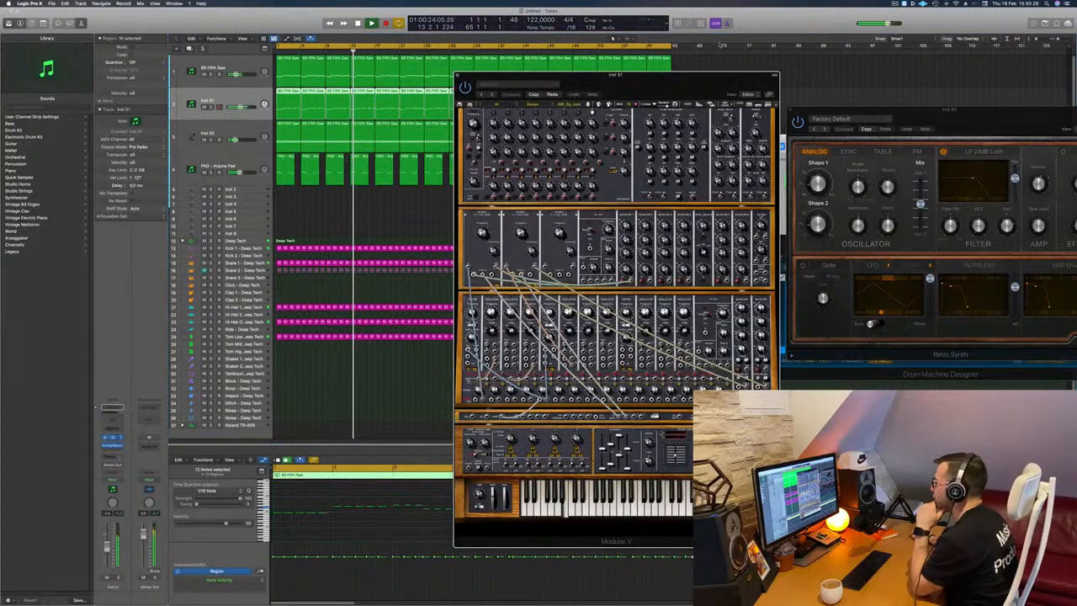
left_click_drag(704, 87, 576, 41)
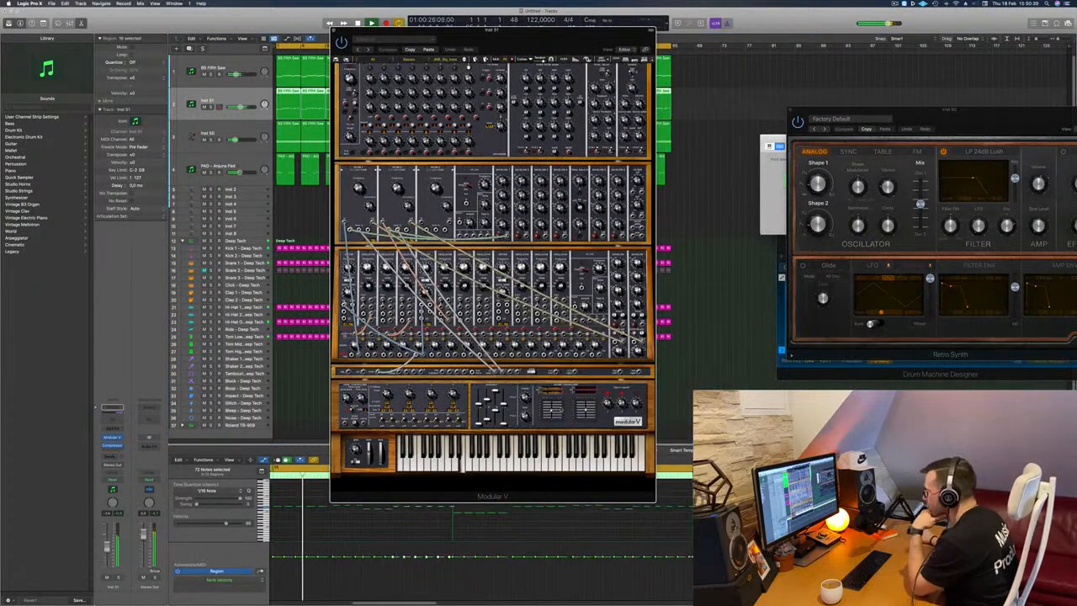
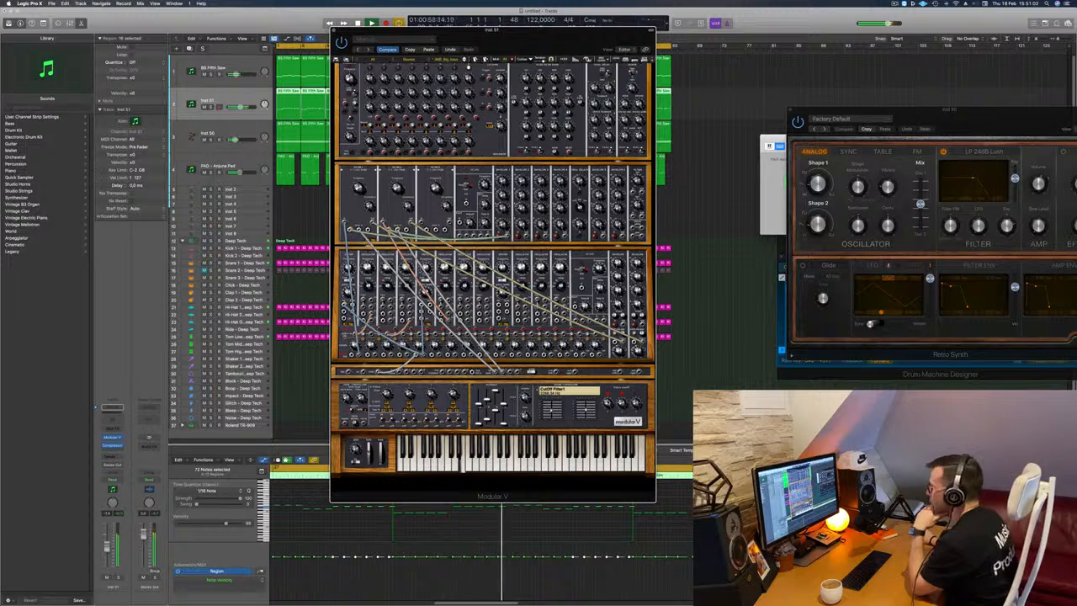
Move the Modular V window aside, restart playback and solo the Inst 51 stab track briefly to hear it alone.
left_click_drag(517, 39, 645, 35)
key("space")
key("space")
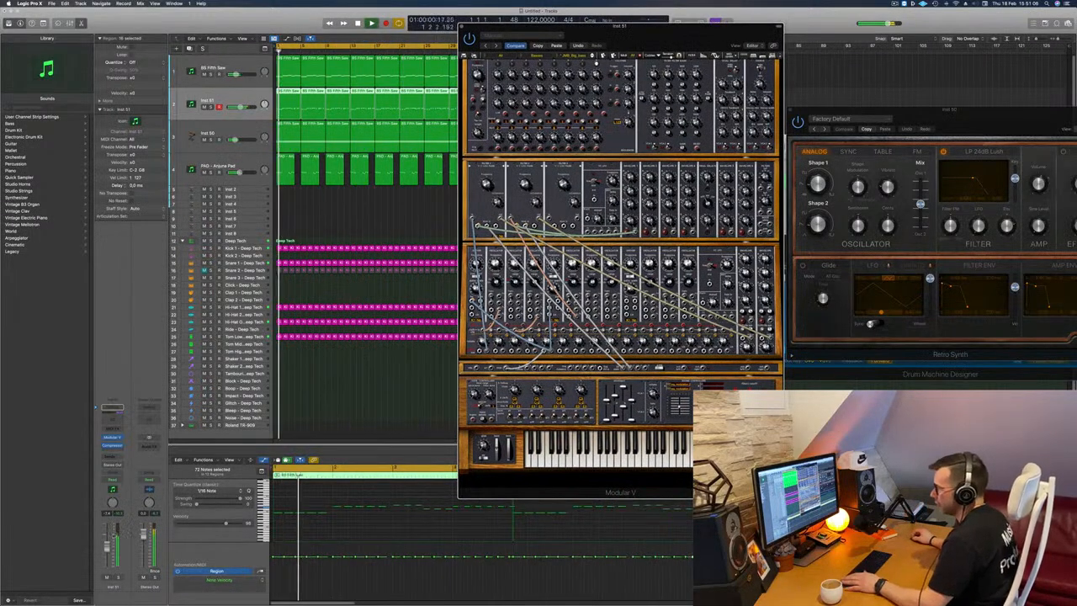
key("s")
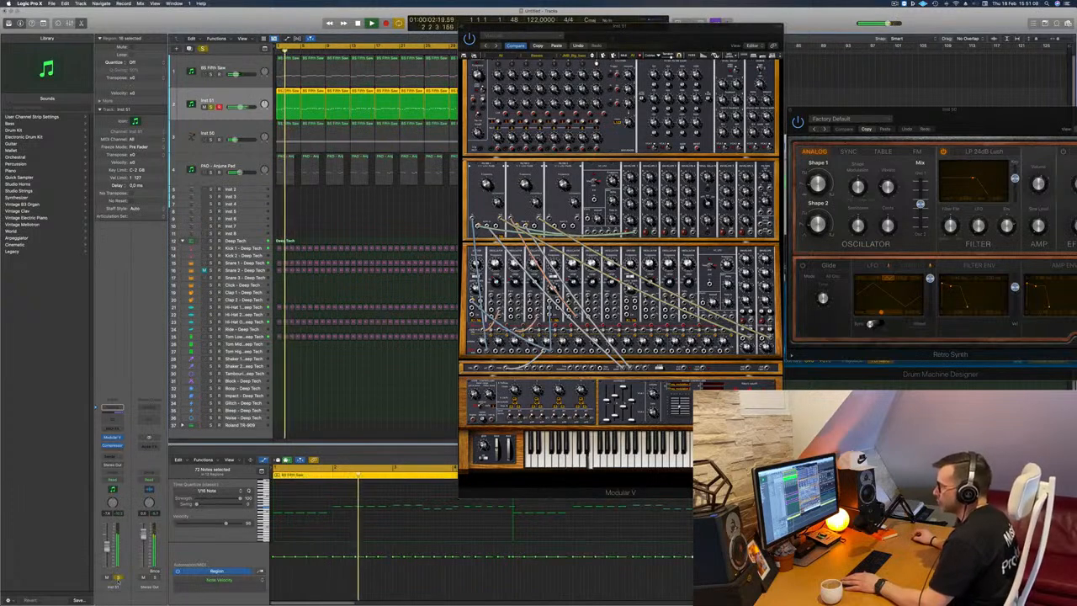
key("s")
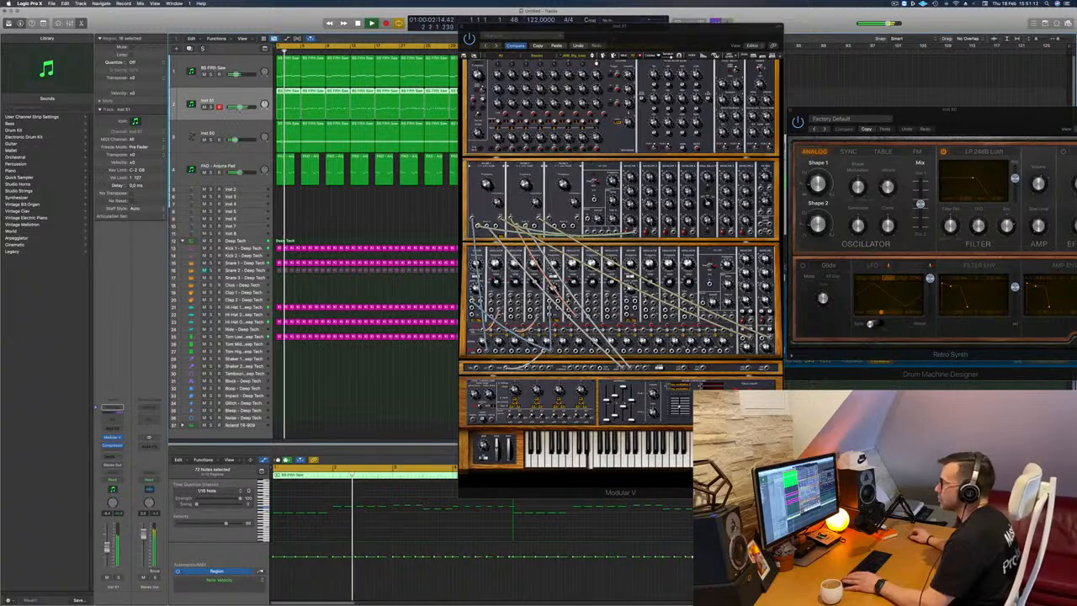
Mute the Anjuna pad and Inst 50 tracks, and move the Modular V window clear of the arrangement.
left_click(204, 173)
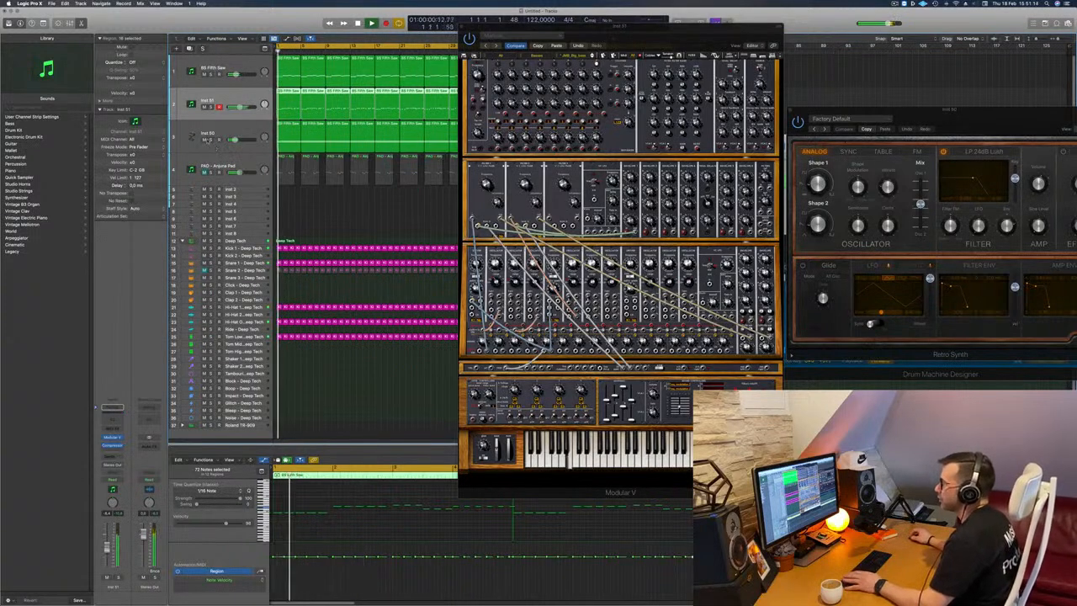
left_click(204, 140)
left_click_drag(521, 27, 743, 65)
left_click(461, 212)
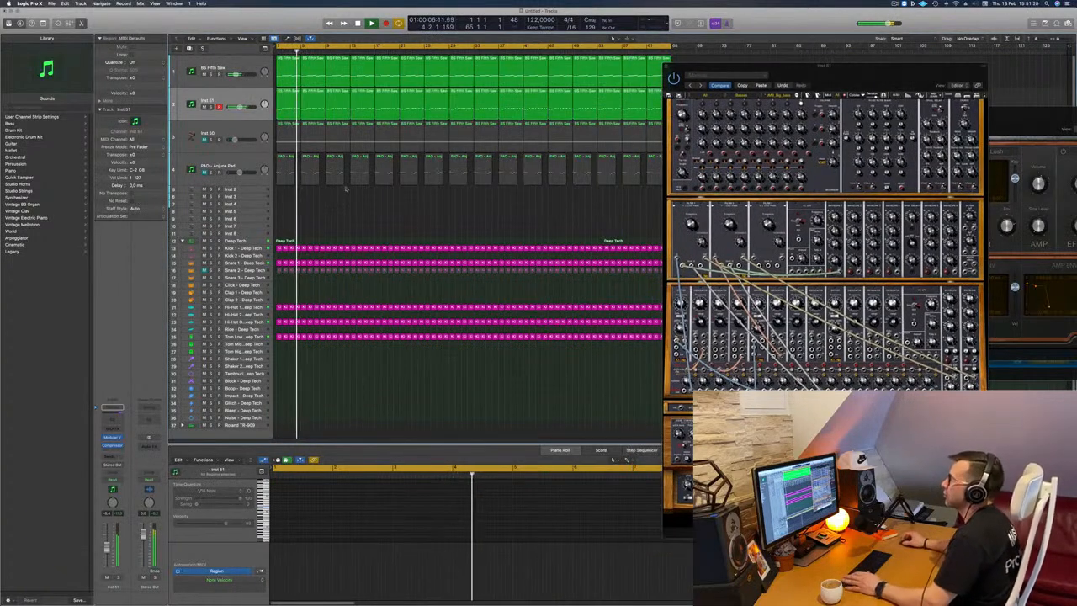
left_click(223, 107)
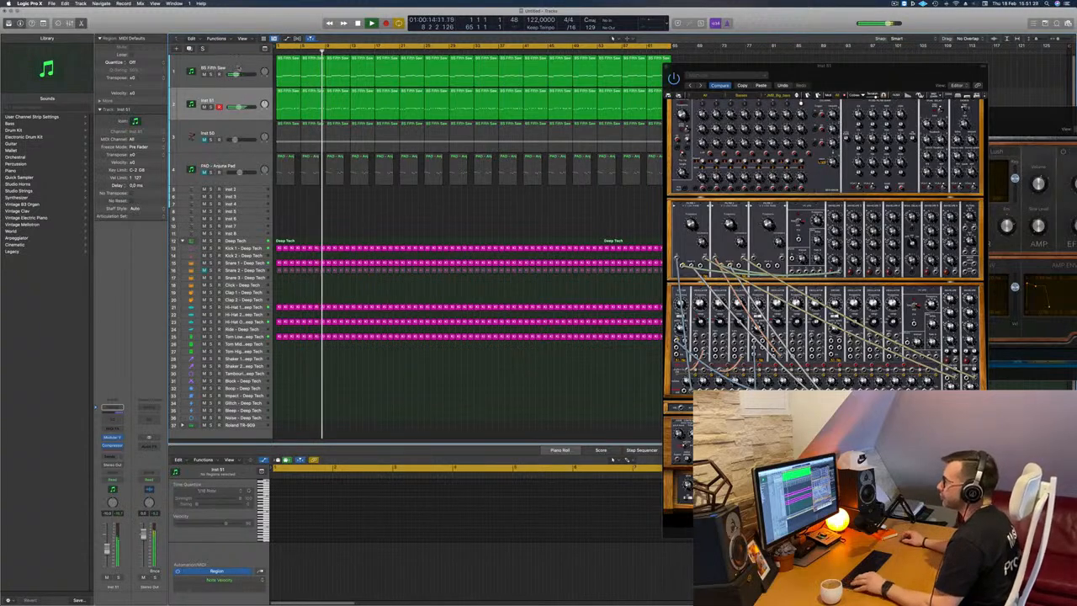
Duplicate the BS Fifth Saw bass track with its regions below Inst 2 and solo the copy briefly.
left_click_drag(238, 71, 236, 198)
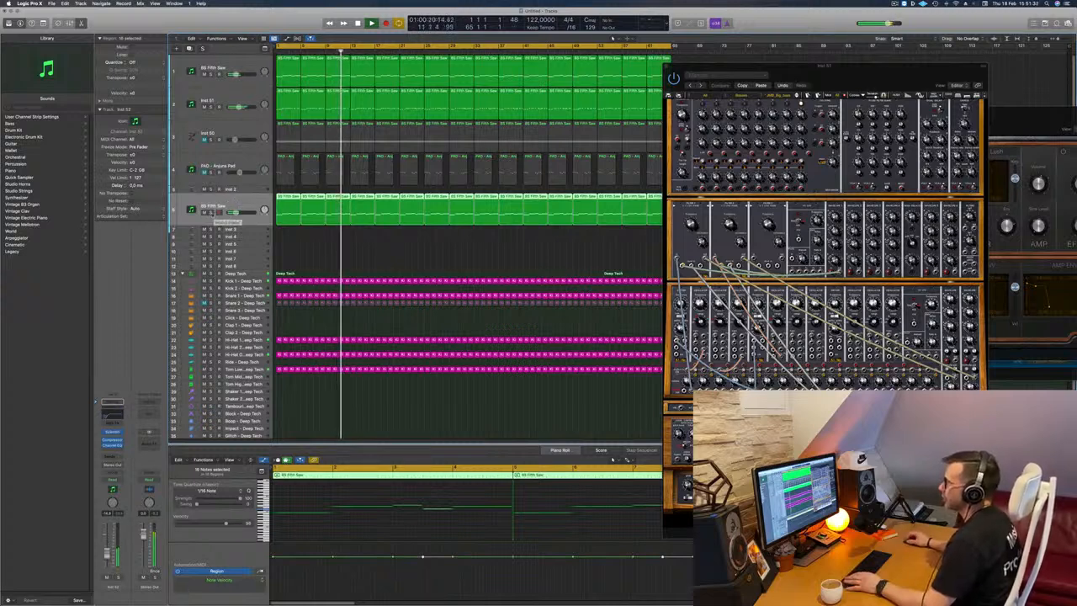
left_click(212, 213)
left_click(211, 213)
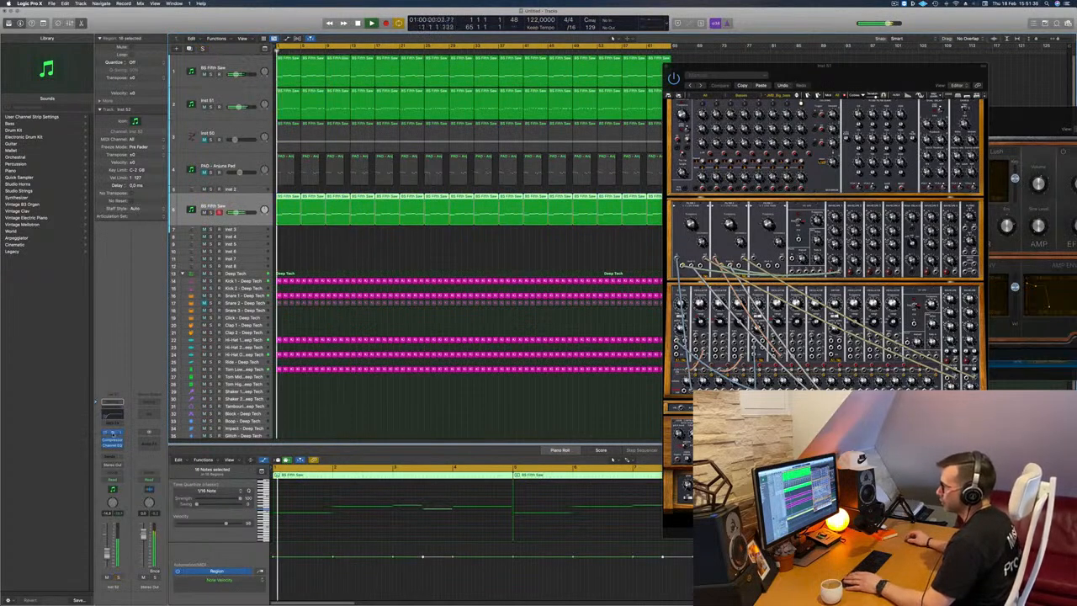
Replace the duplicated track's Sylenth1 instrument with a stereo Alchemy.
left_click(111, 414)
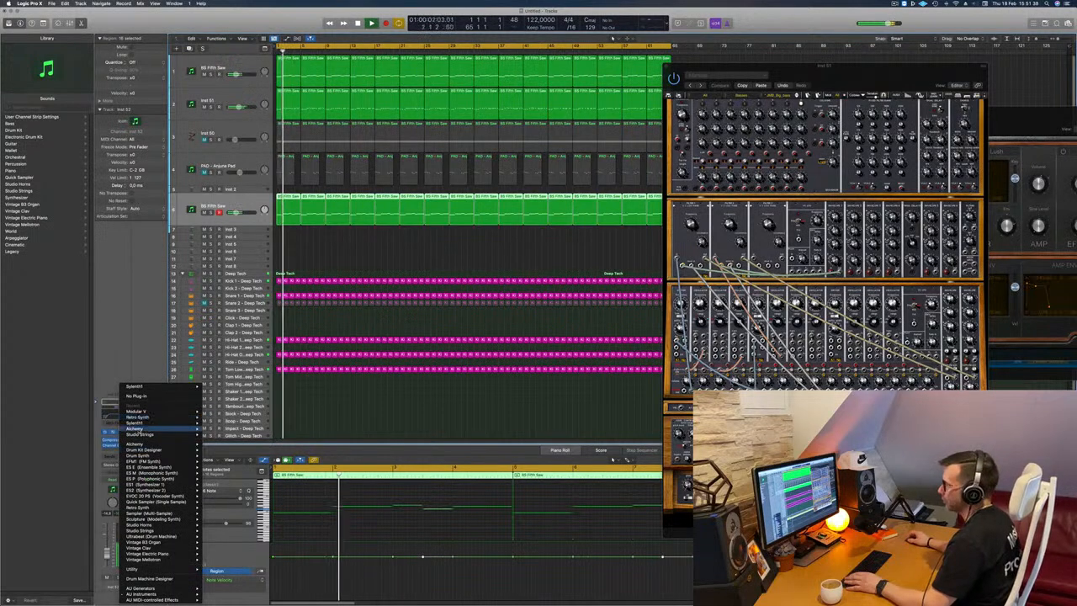
mouse_move(137, 429)
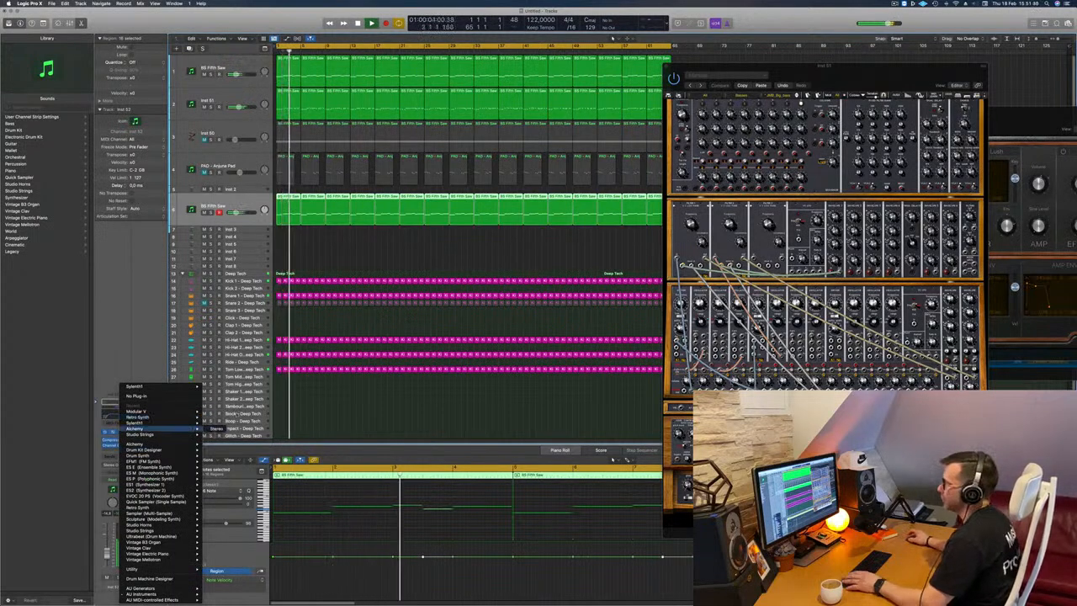
left_click(216, 428)
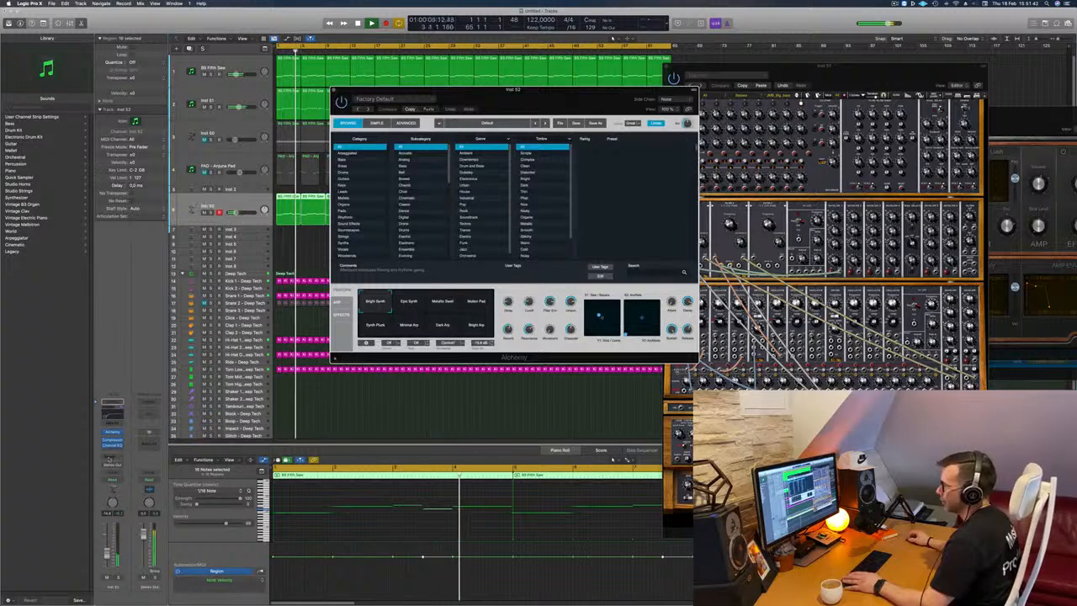
Add a send to Bus 7 on the Alchemy track and restart playback.
left_click(108, 458)
mouse_move(114, 465)
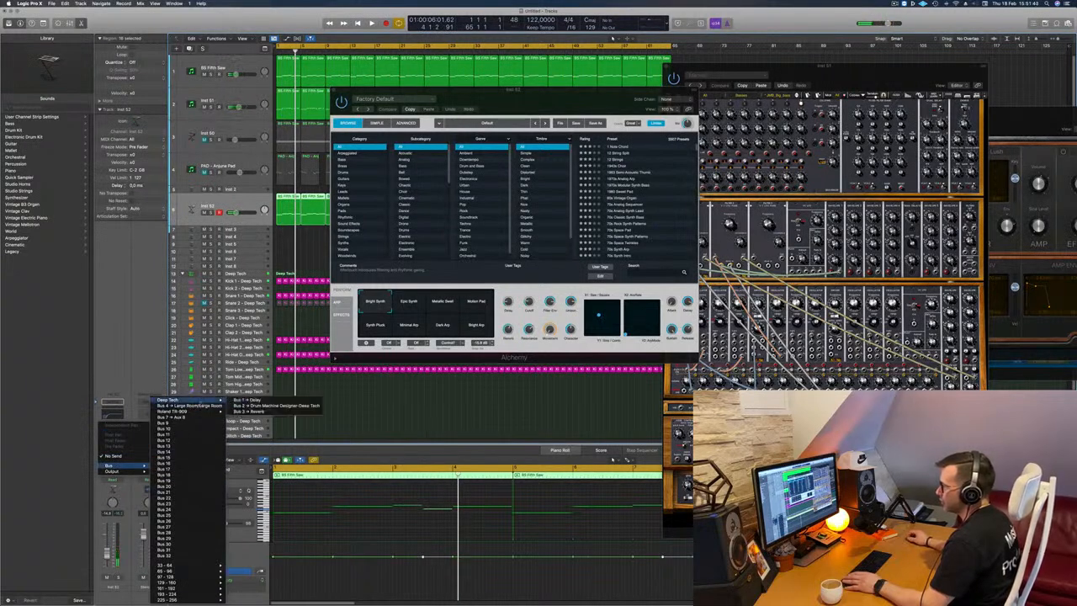
left_click(190, 418)
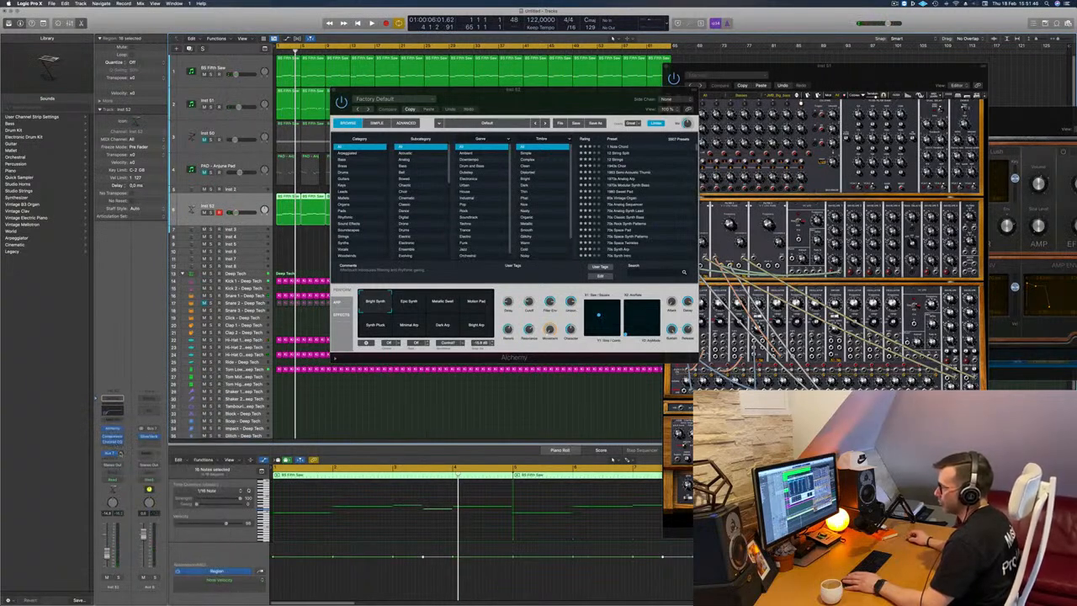
key("space")
Try the Motion Pad snapshot of Alchemy's default preset during playback, keeping the synth window off the arrangement.
left_click_drag(472, 90, 628, 96)
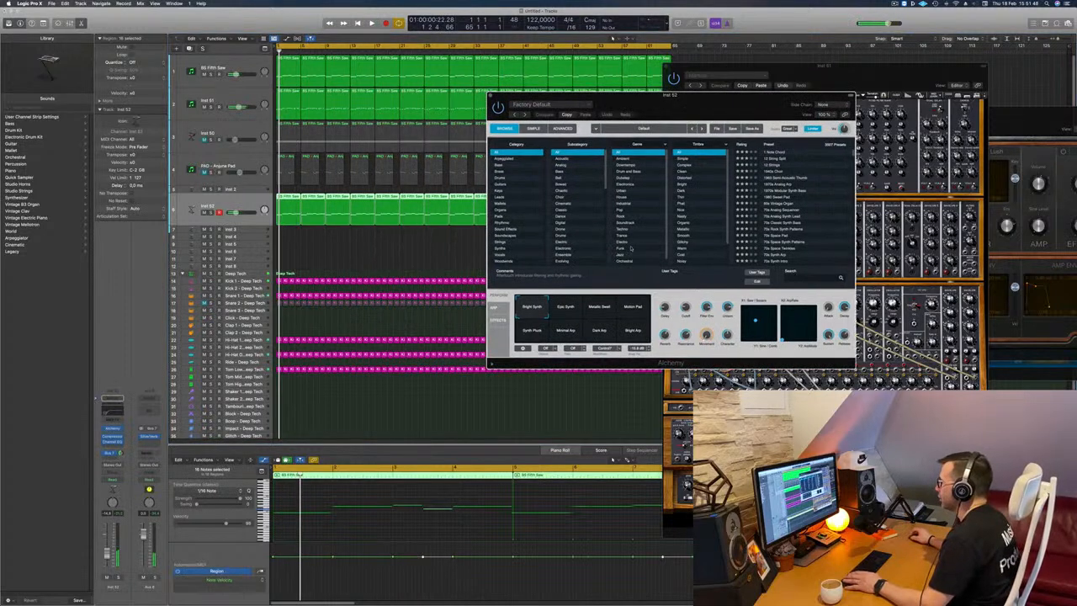
left_click(637, 315)
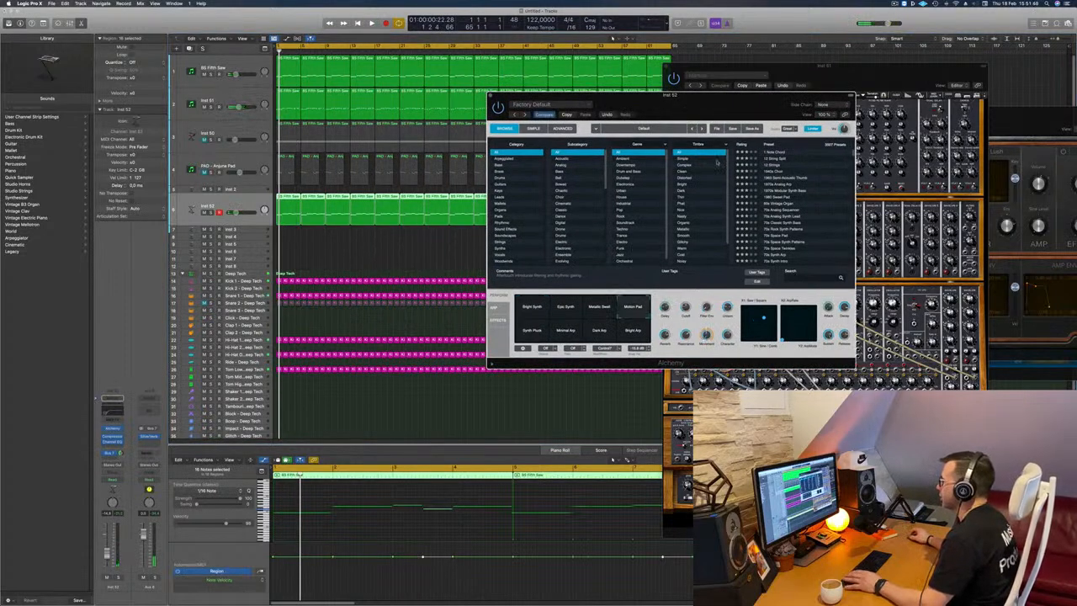
key("space")
left_click_drag(600, 96, 695, 55)
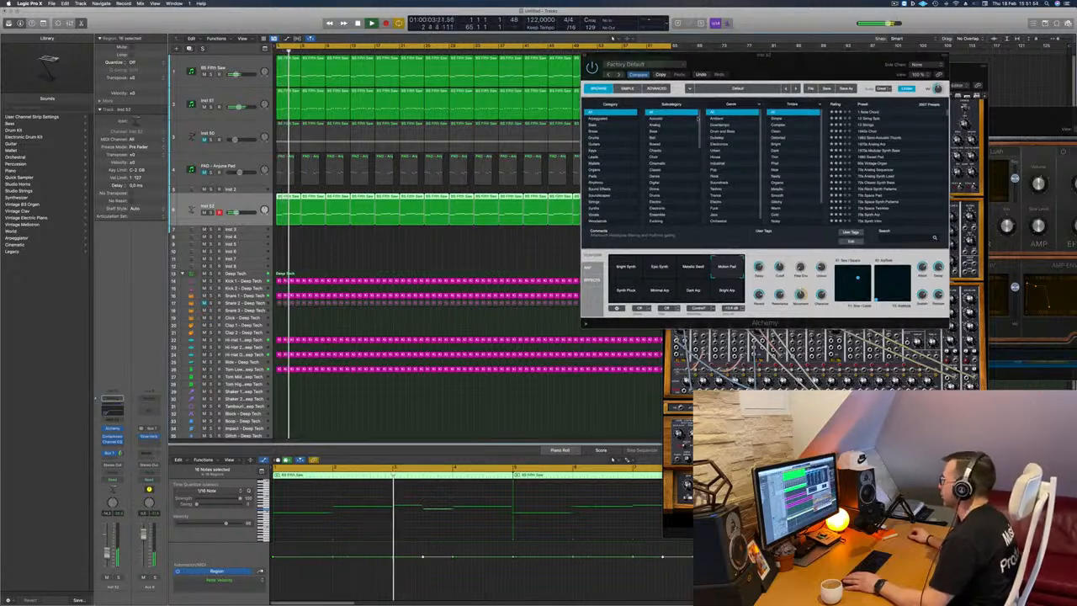
Filter Alchemy's preset browser to the Pads category and load the Alpha Pad preset.
left_click_drag(786, 69, 571, 164)
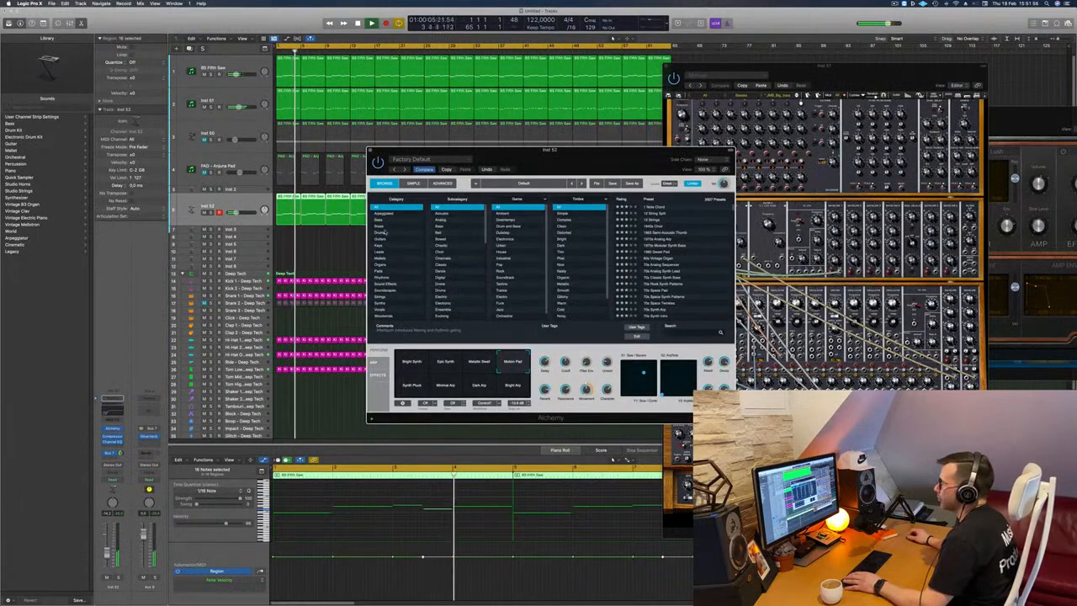
left_click(383, 271)
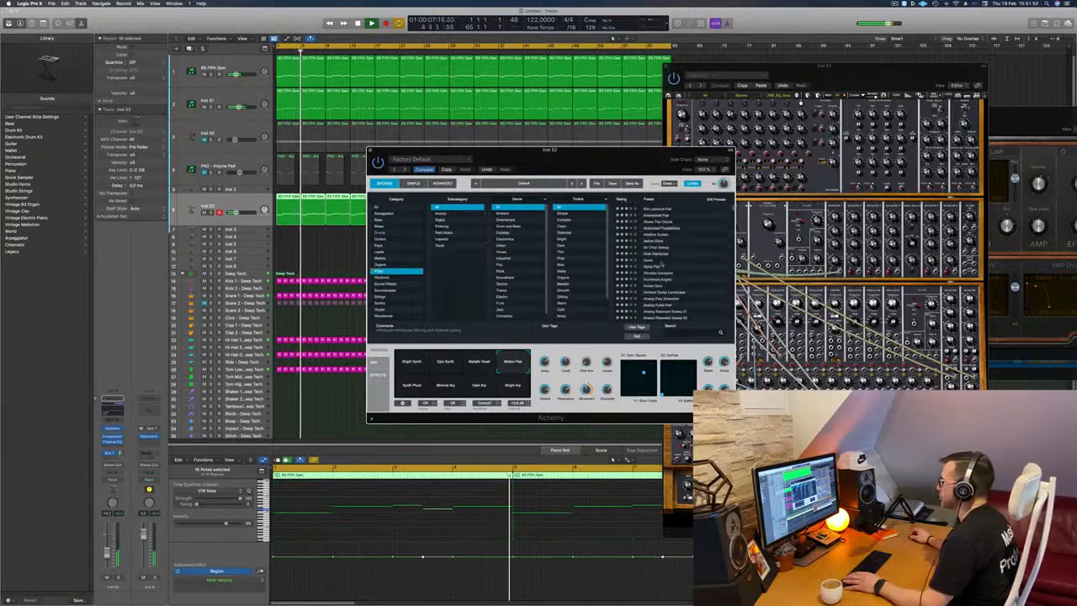
left_click(654, 267)
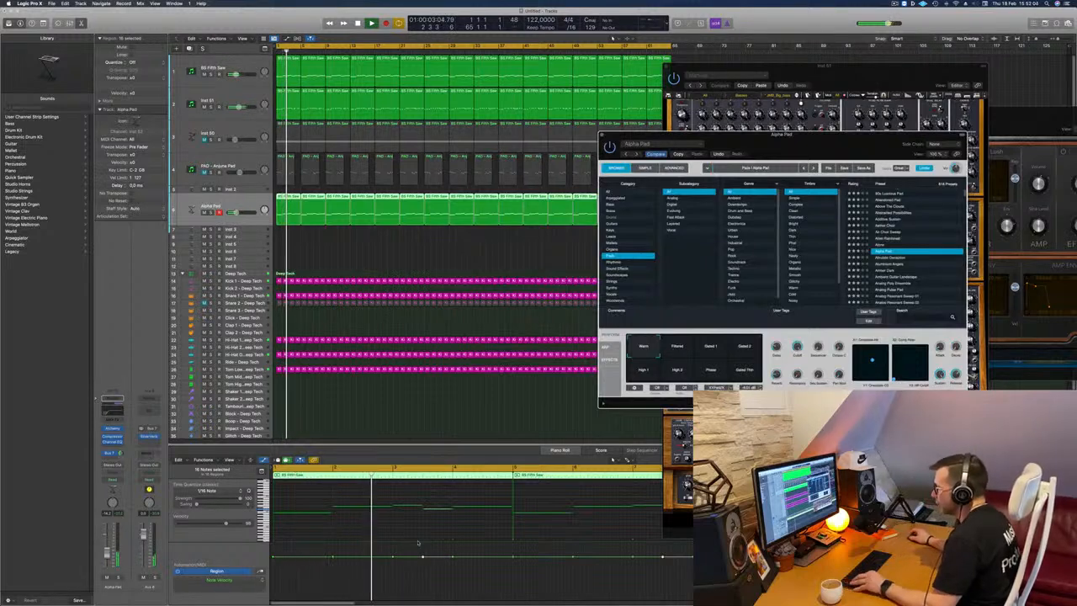
Transpose all the notes in the Alchemy track's regions up one octave and restart playback.
left_click(325, 528)
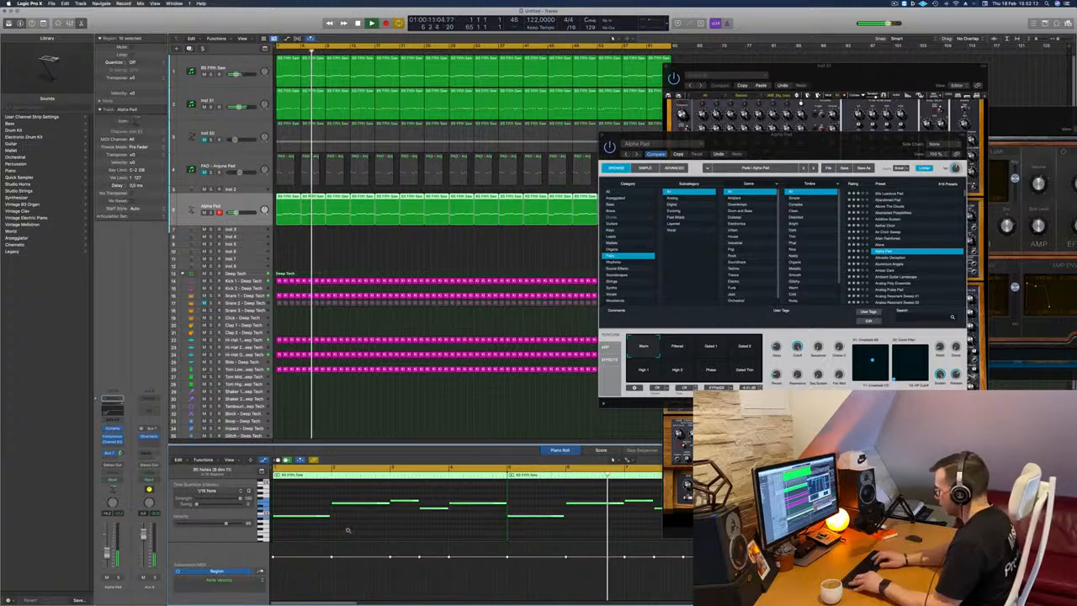
key("alt+shift+Up")
key("space")
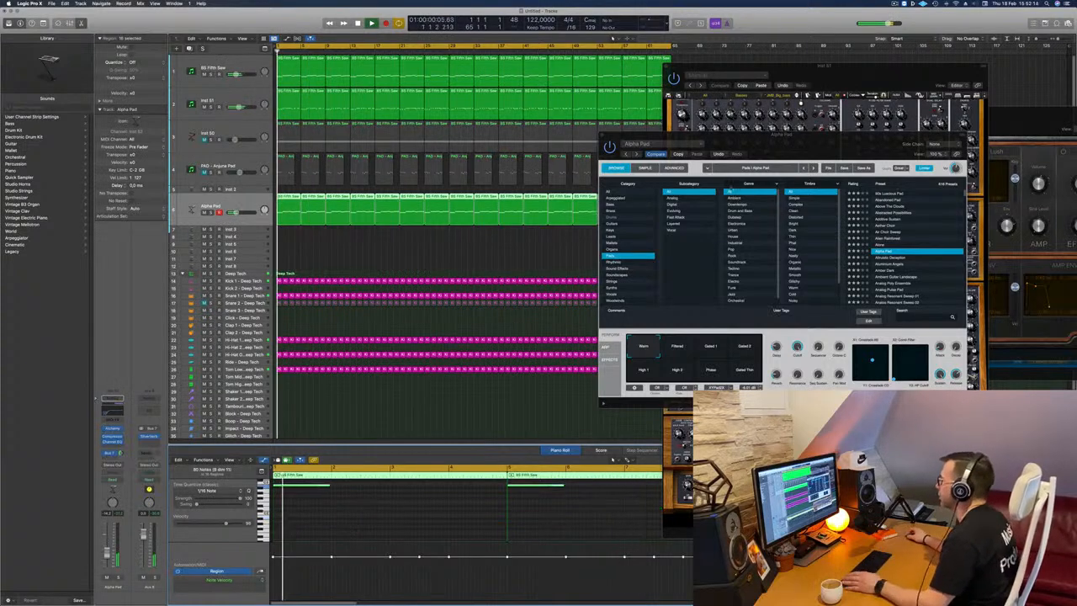
Load the Aluminium Angels pad preset in Alchemy and audition it from the start of the track.
left_click_drag(839, 145, 737, 169)
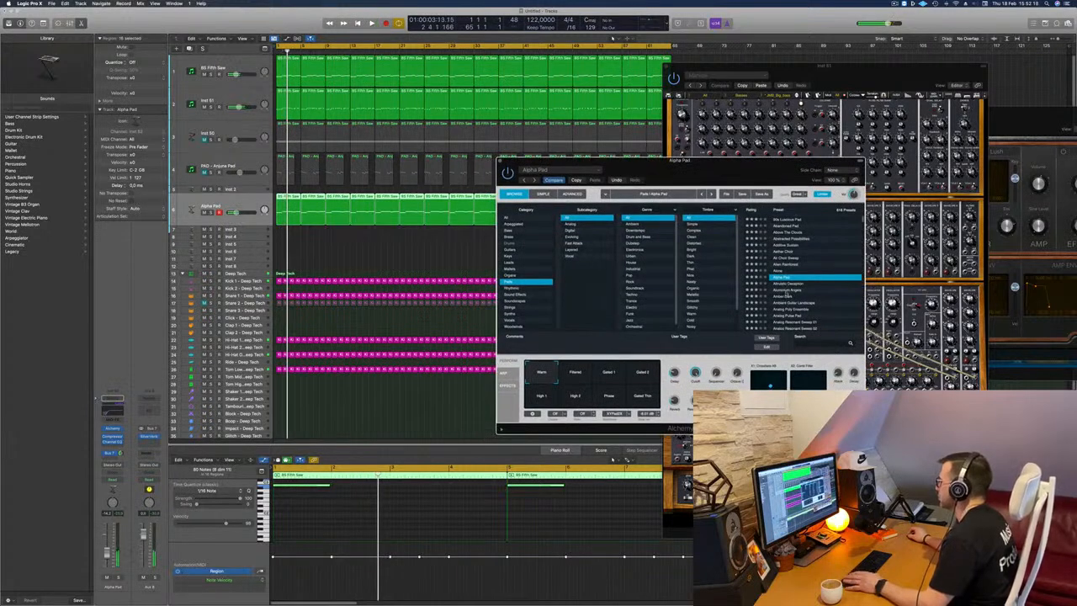
left_click(787, 291)
key("space")
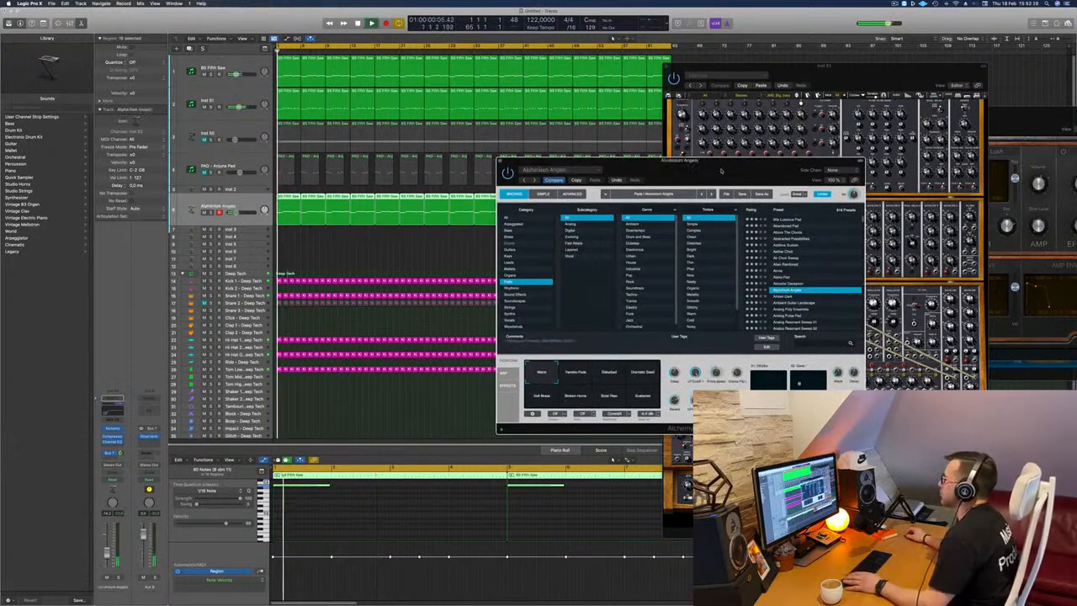
Audition the Aluminium Angels snapshots in turn, from Tremolo Fade and Disturbed through to Scattered.
left_click_drag(607, 160, 647, 106)
left_click_drag(761, 117, 704, 116)
scroll(787, 219, "down", 2)
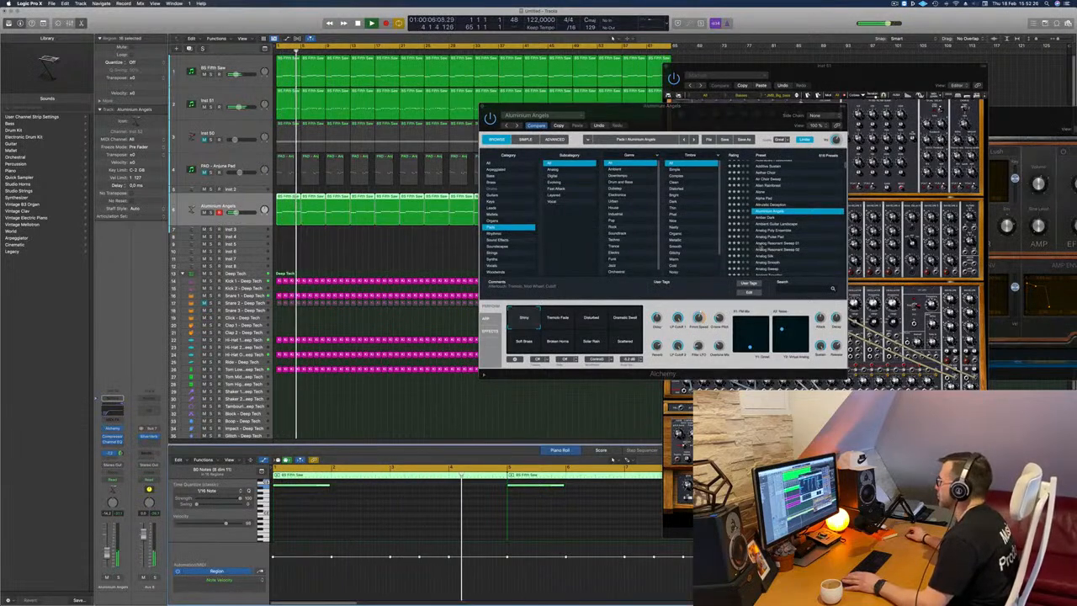
left_click_drag(532, 339, 464, 338)
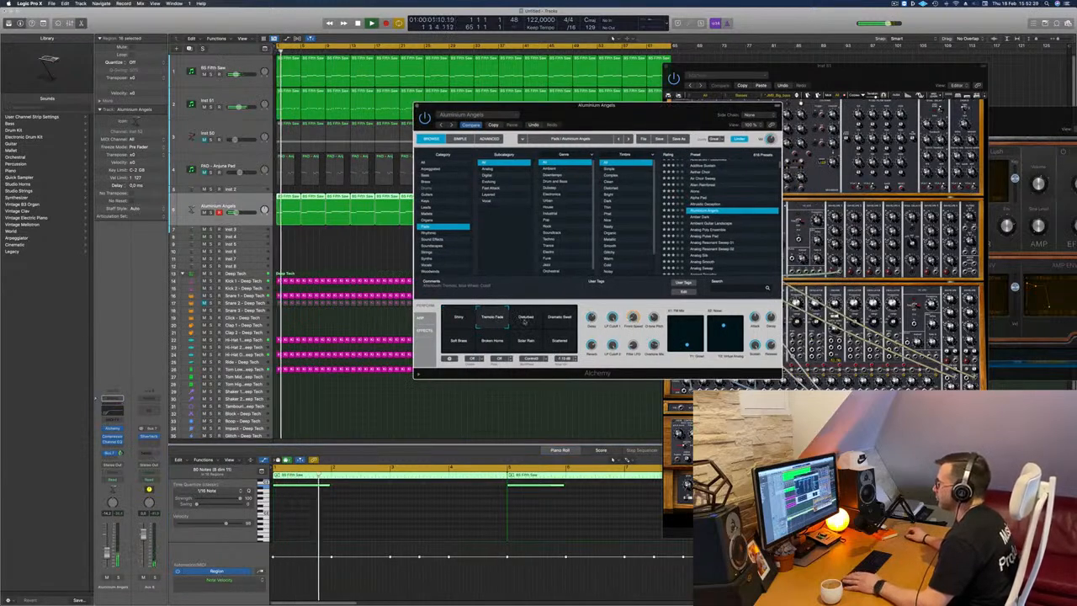
left_click(525, 320)
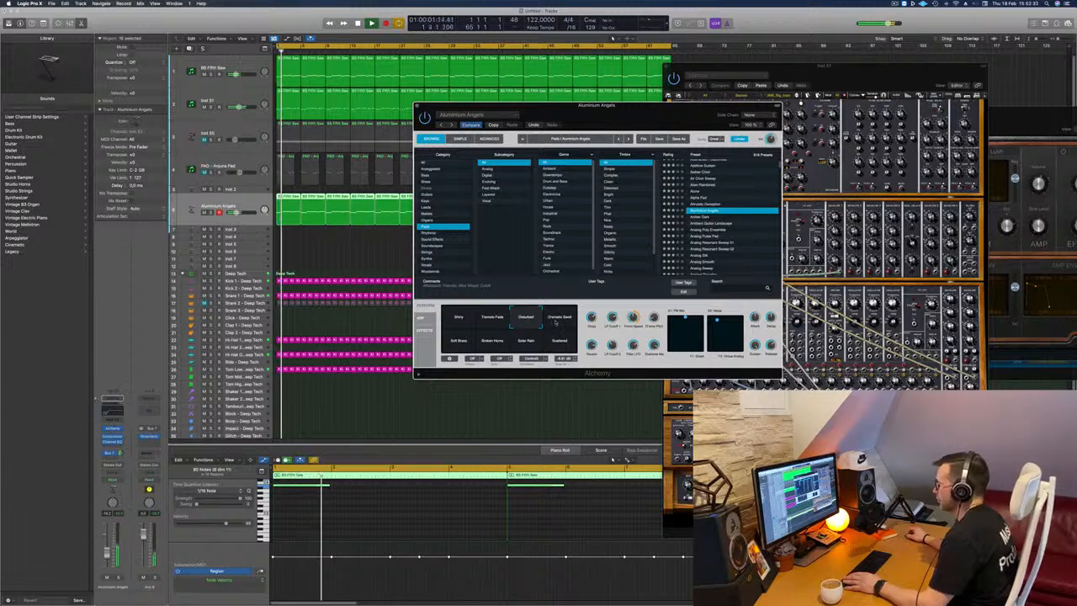
left_click(555, 320)
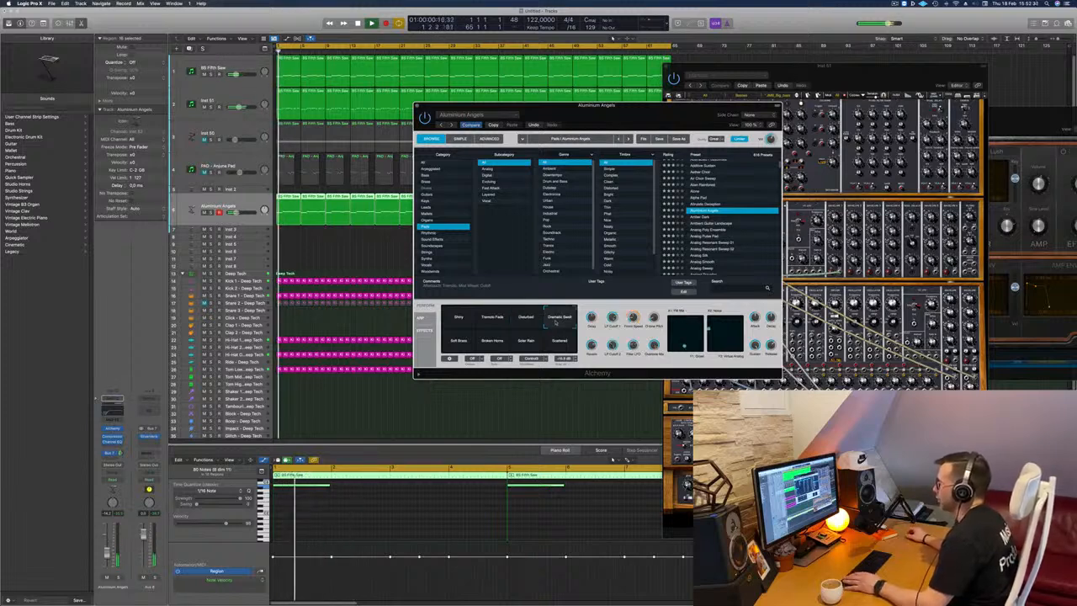
left_click(458, 344)
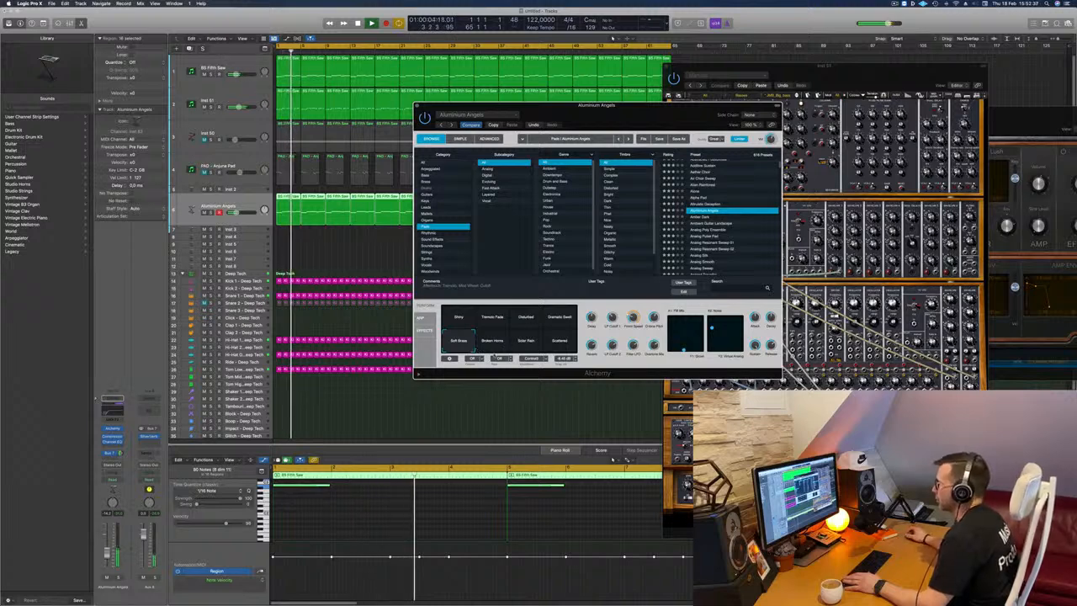
left_click(492, 342)
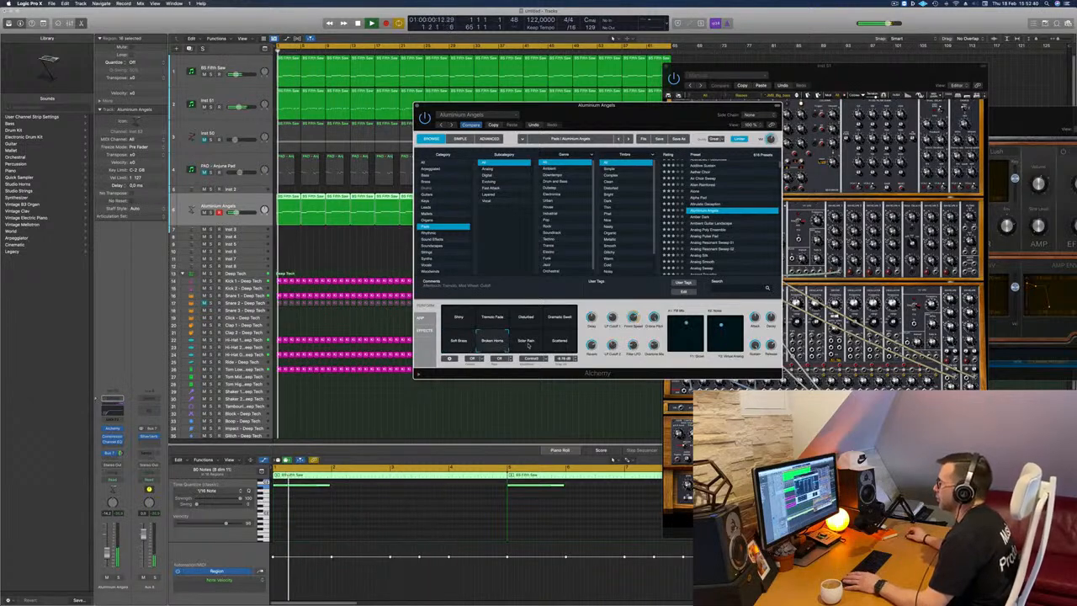
left_click(528, 342)
left_click(555, 343)
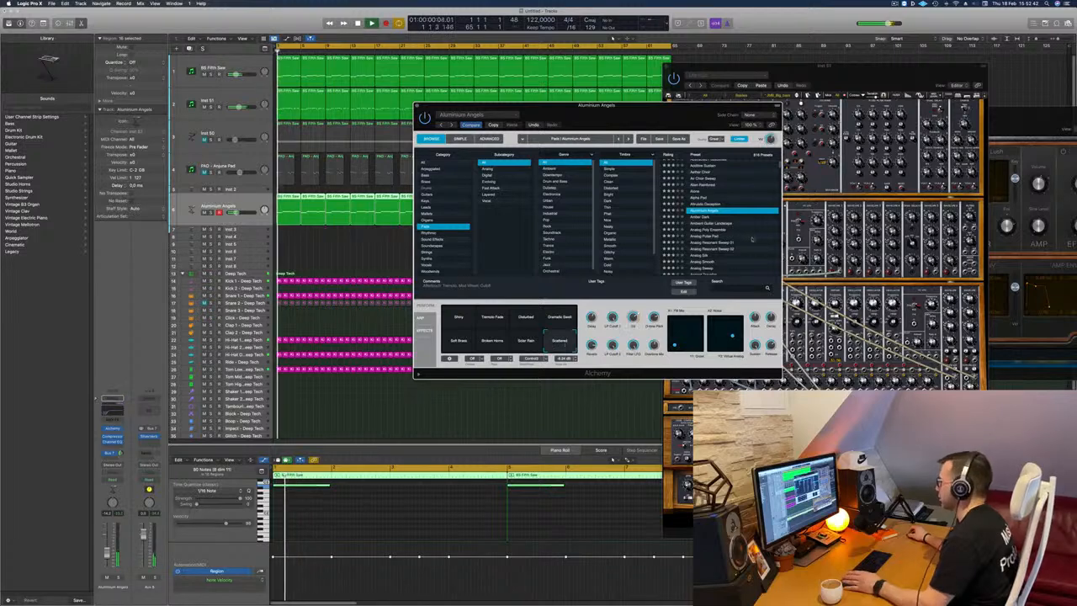
Browse further down Alchemy's pad presets and load Artificial.
scroll(746, 238, "down", 3)
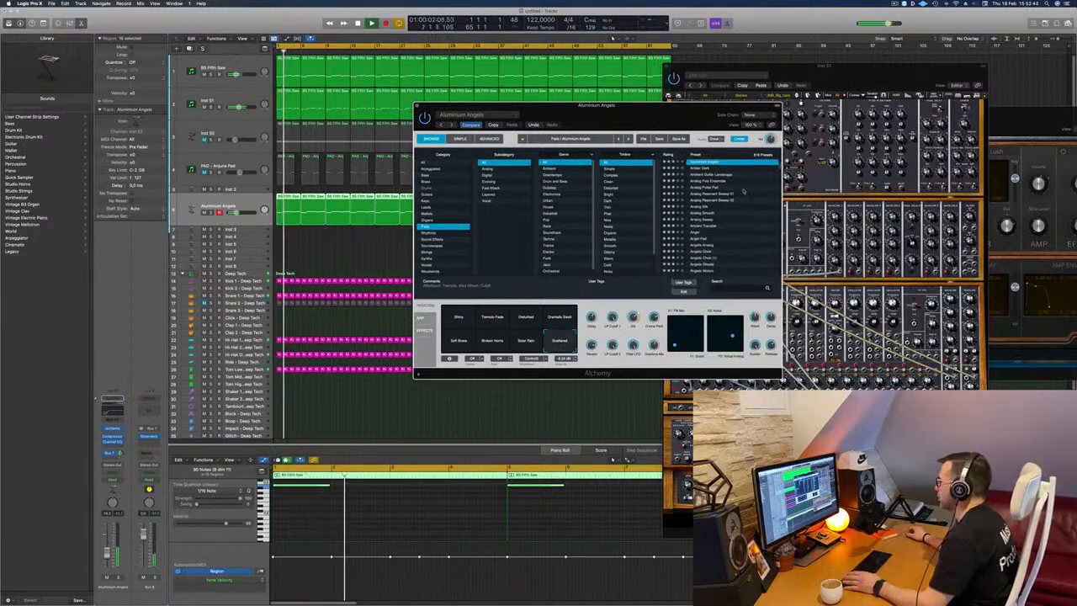
scroll(745, 226, "down", 5)
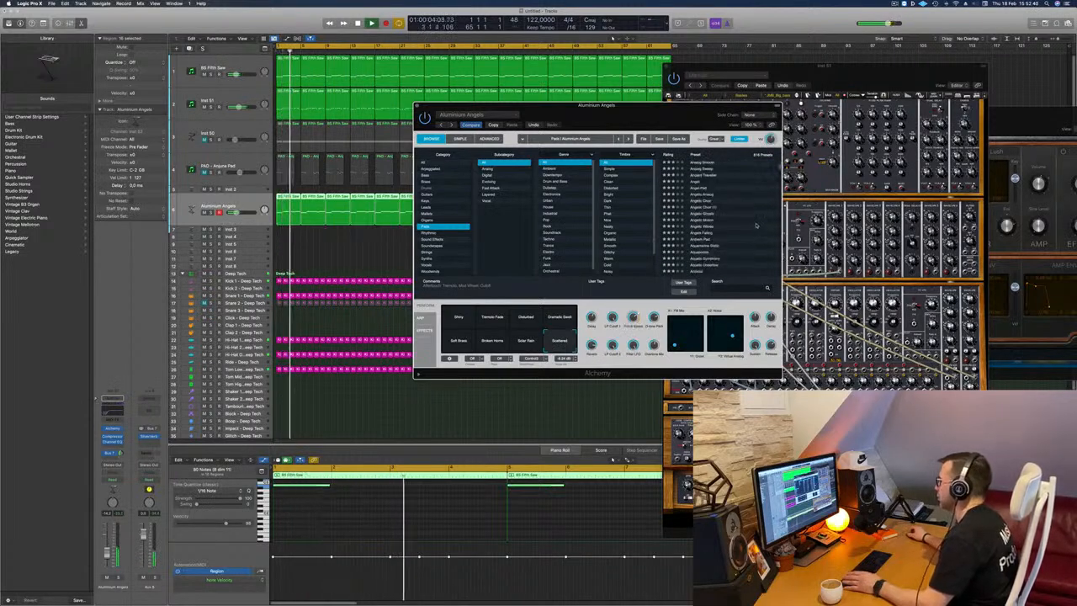
scroll(756, 225, "down", 2)
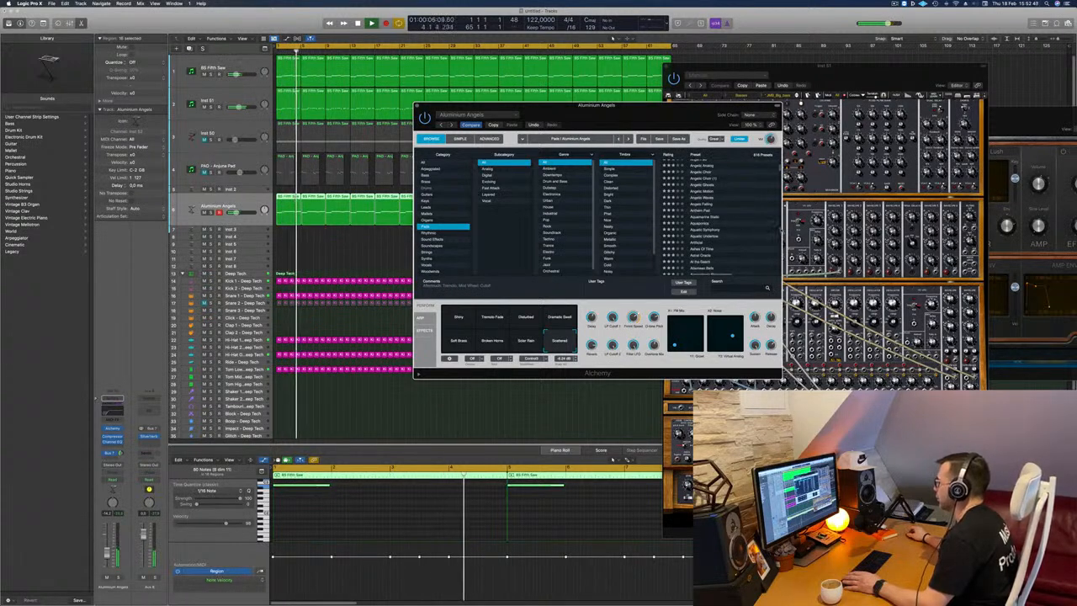
scroll(756, 225, "down", 2)
scroll(752, 235, "down", 1)
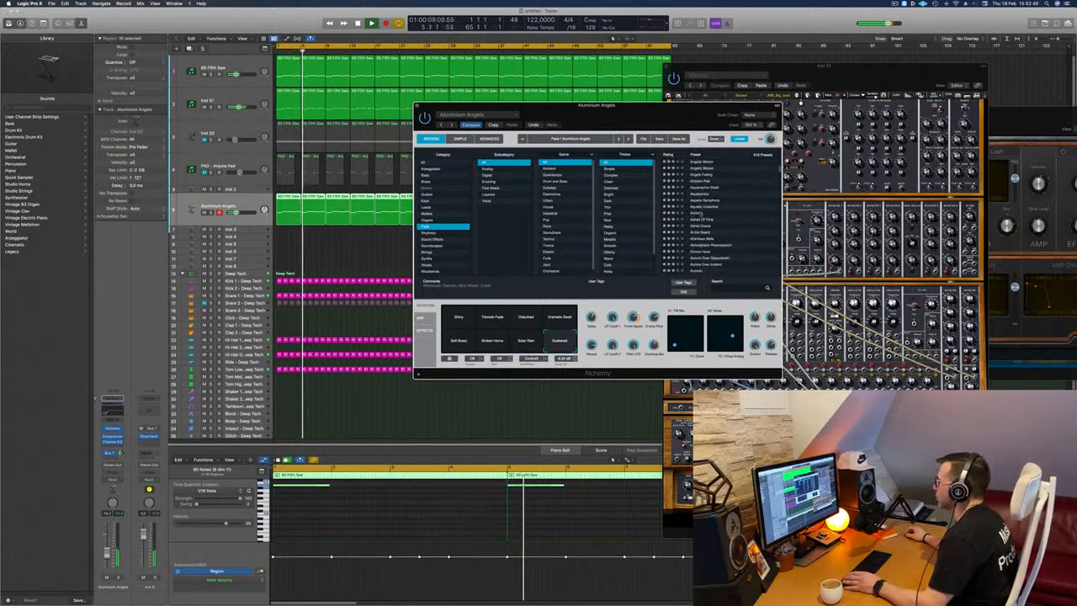
left_click(699, 213)
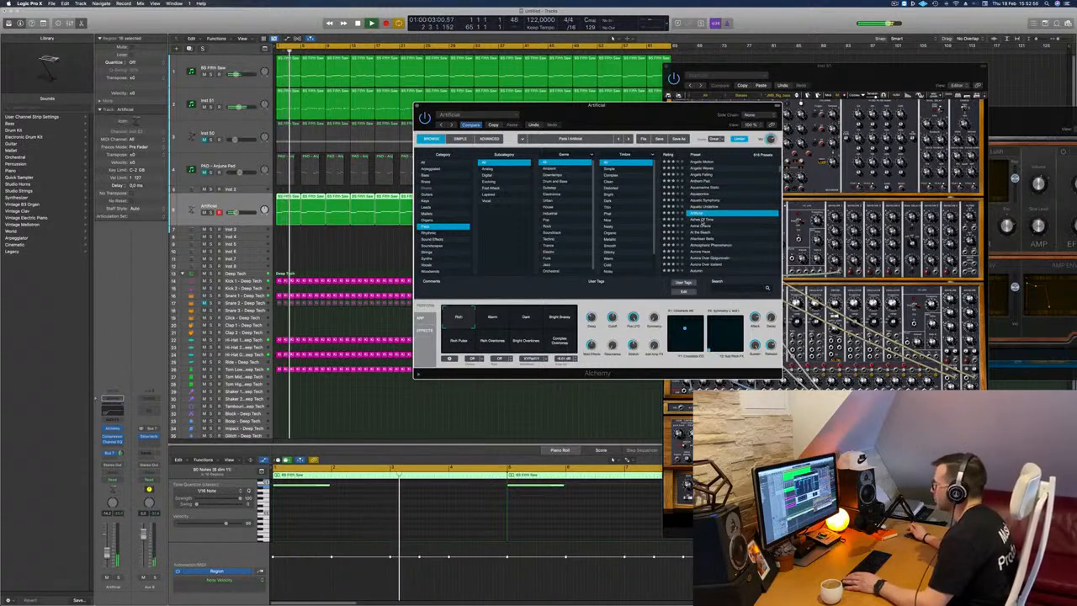
Audition the Ashes Of Time and Astral Oracle pad presets in Alchemy while the track plays.
left_click(702, 219)
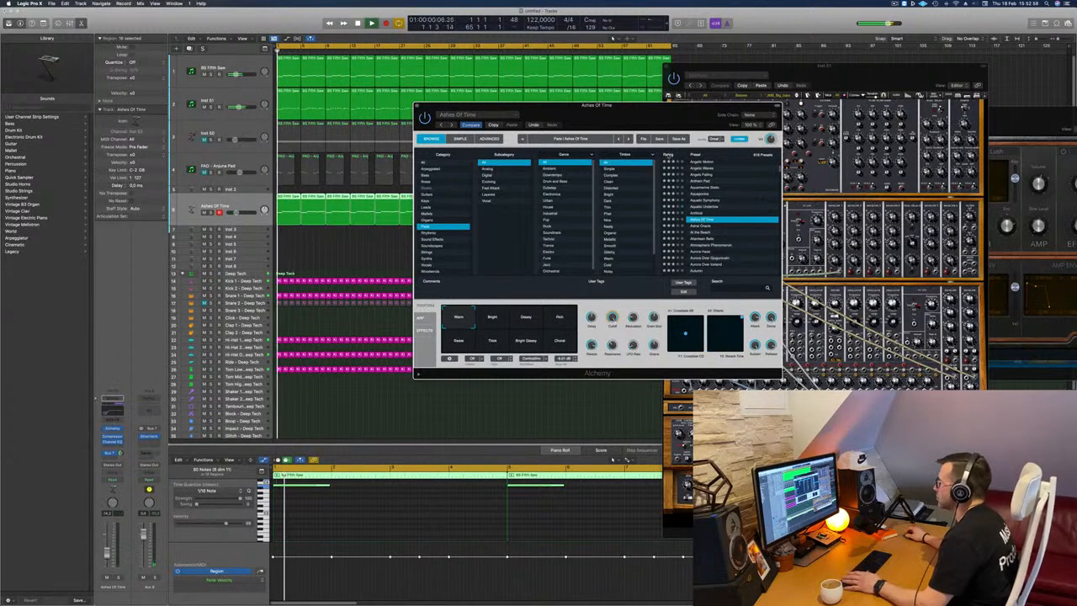
left_click_drag(688, 108, 668, 138)
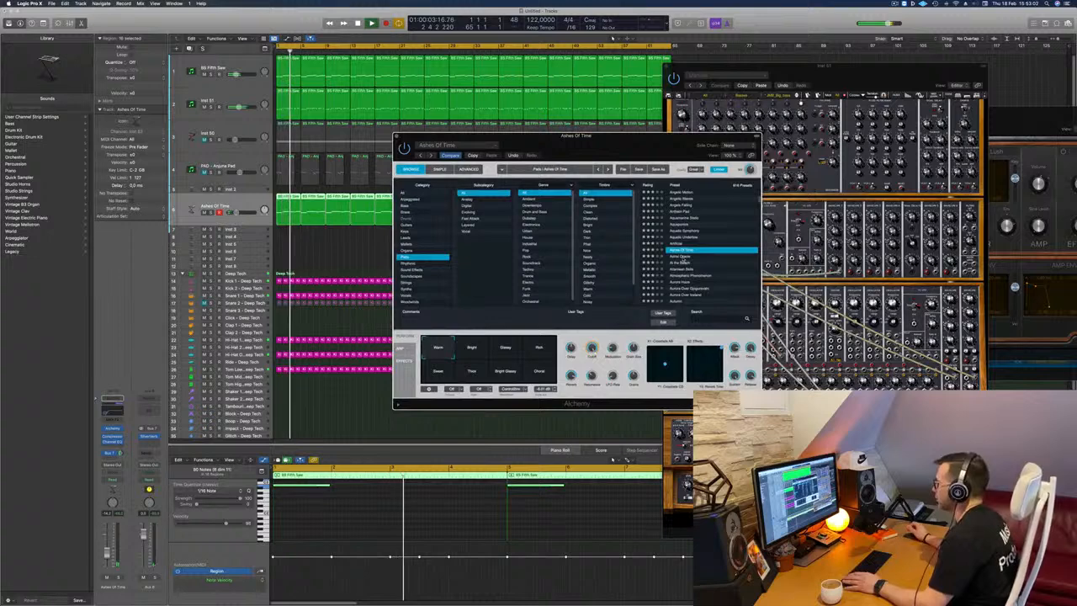
left_click(684, 257)
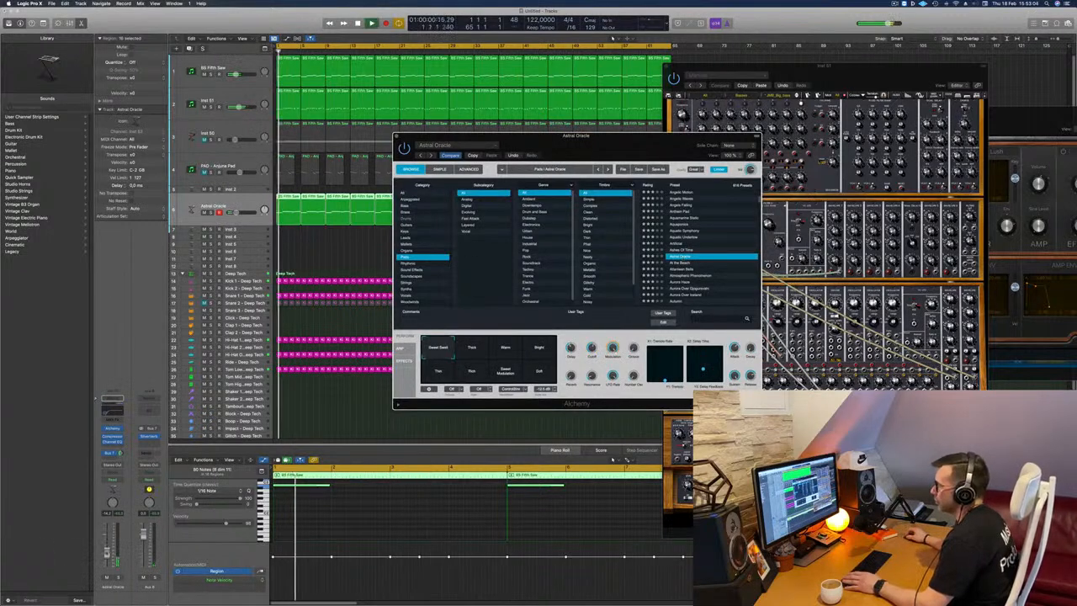
Audition Astral Oracle's Thick, Warm, Bright and Thin snapshots in turn.
left_click(473, 350)
left_click(507, 348)
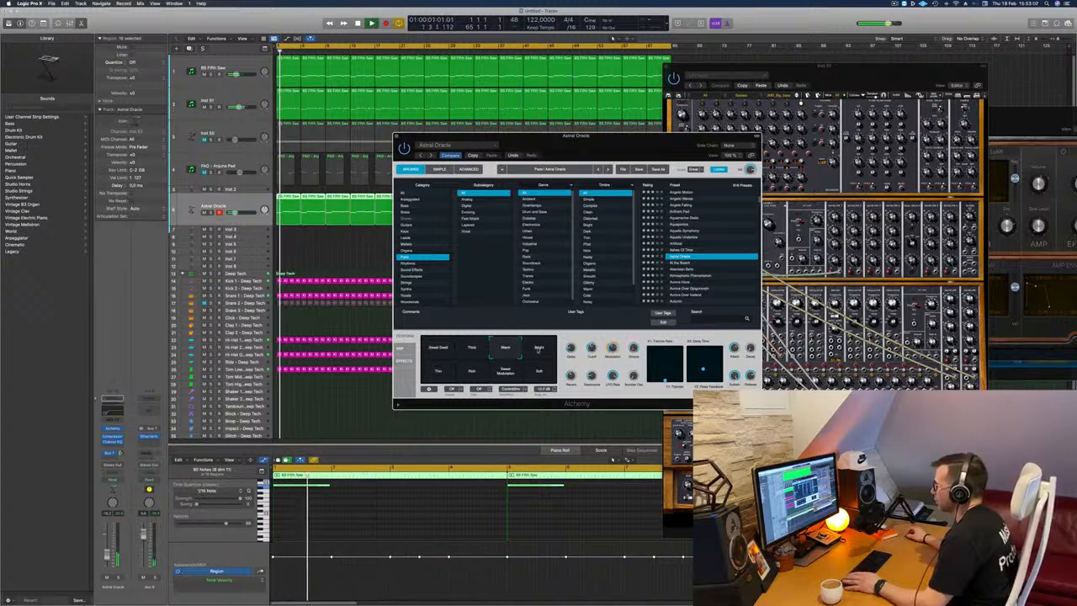
left_click(538, 348)
left_click(438, 371)
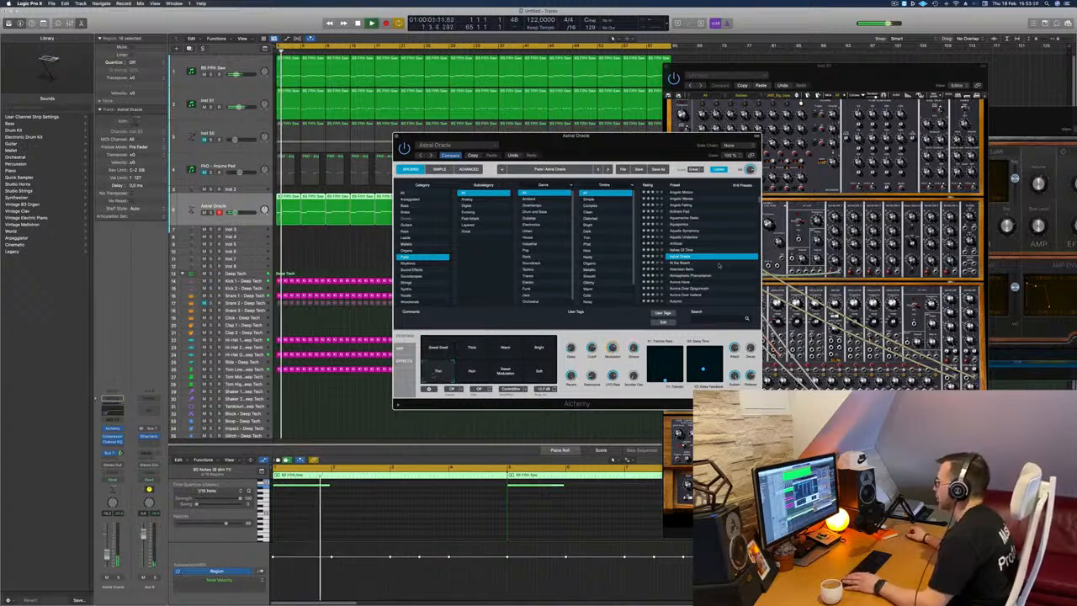
Load the Aurora pad preset listed just above Aurora Over Iceland, close Alchemy and stop playback.
scroll(720, 266, "down", 2)
left_click(692, 266)
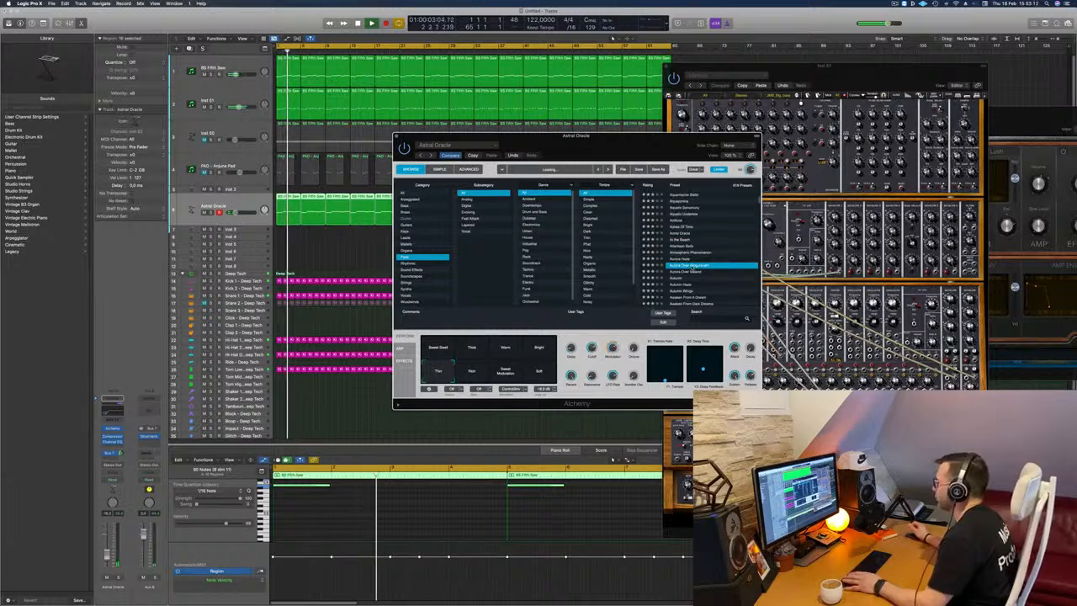
scroll(711, 263, "down", 2)
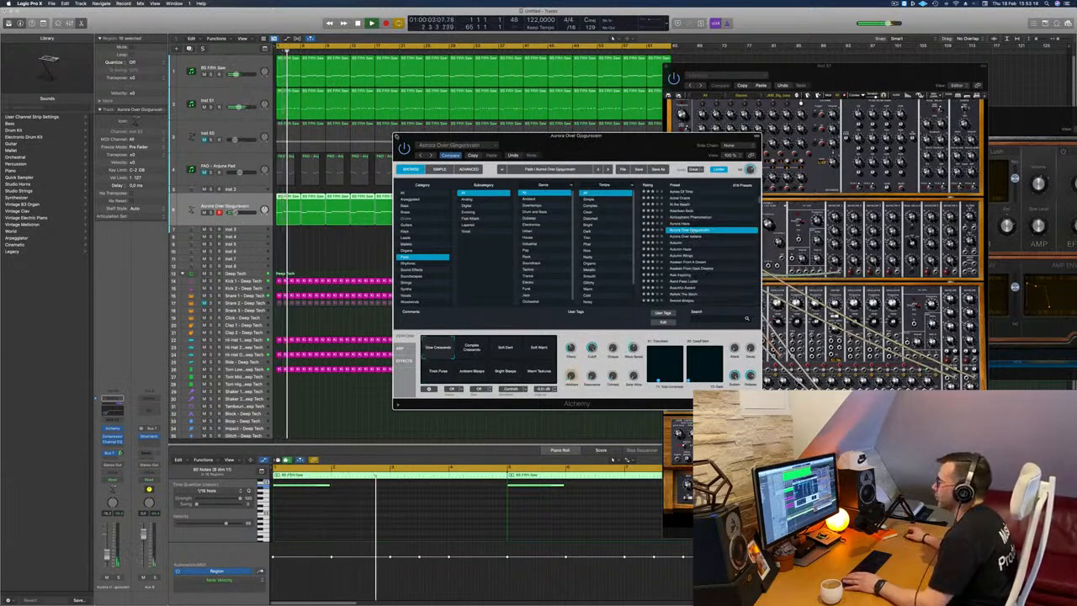
left_click(396, 136)
key("space")
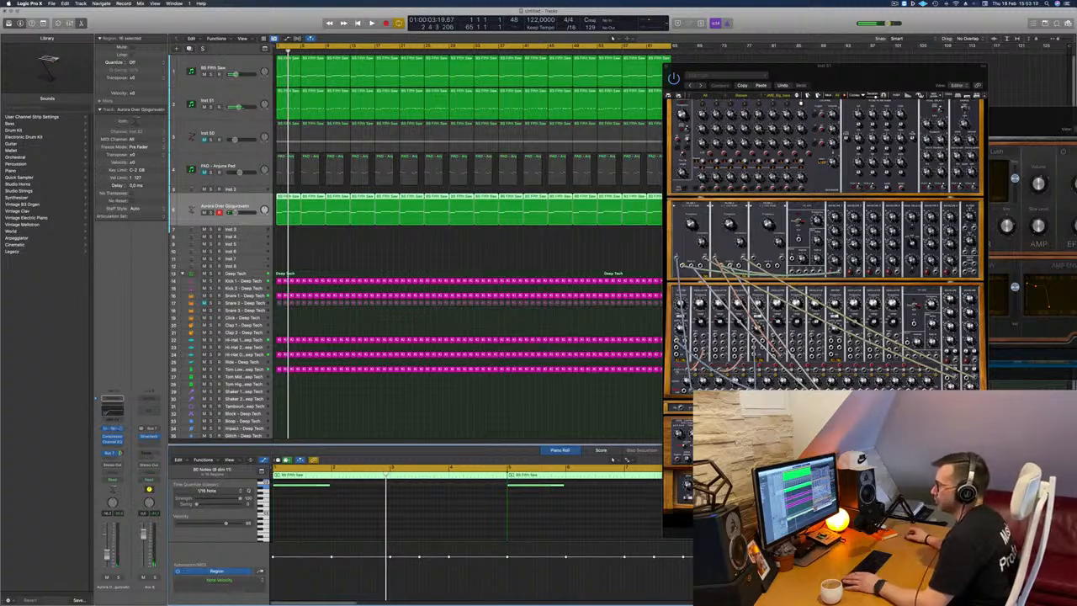
Replace Alchemy on the selected track with a stereo instance of Arturia's CS-80V2.
left_click(112, 429)
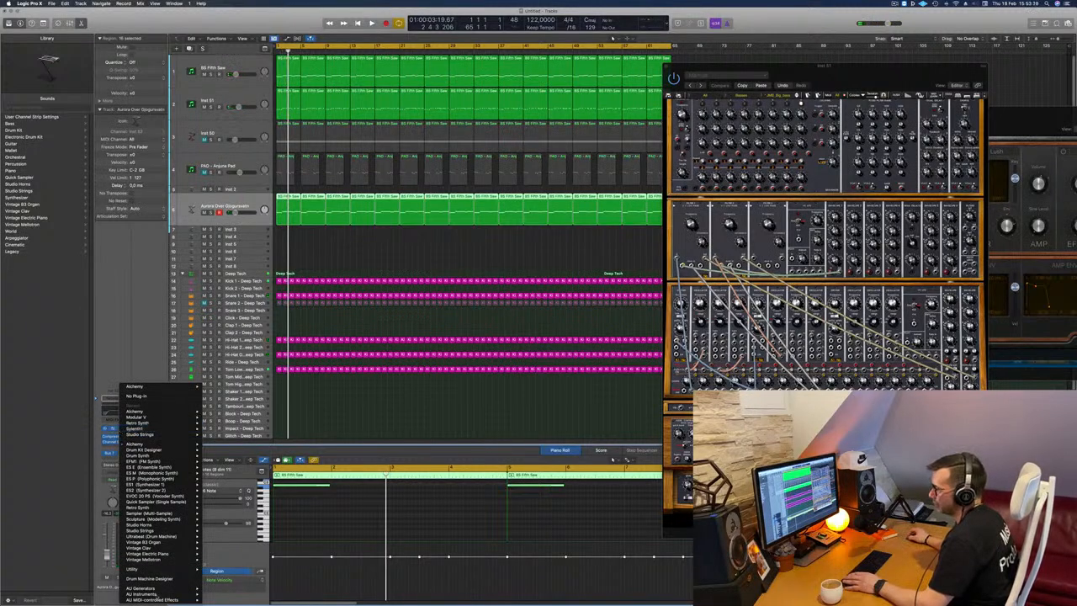
mouse_move(145, 593)
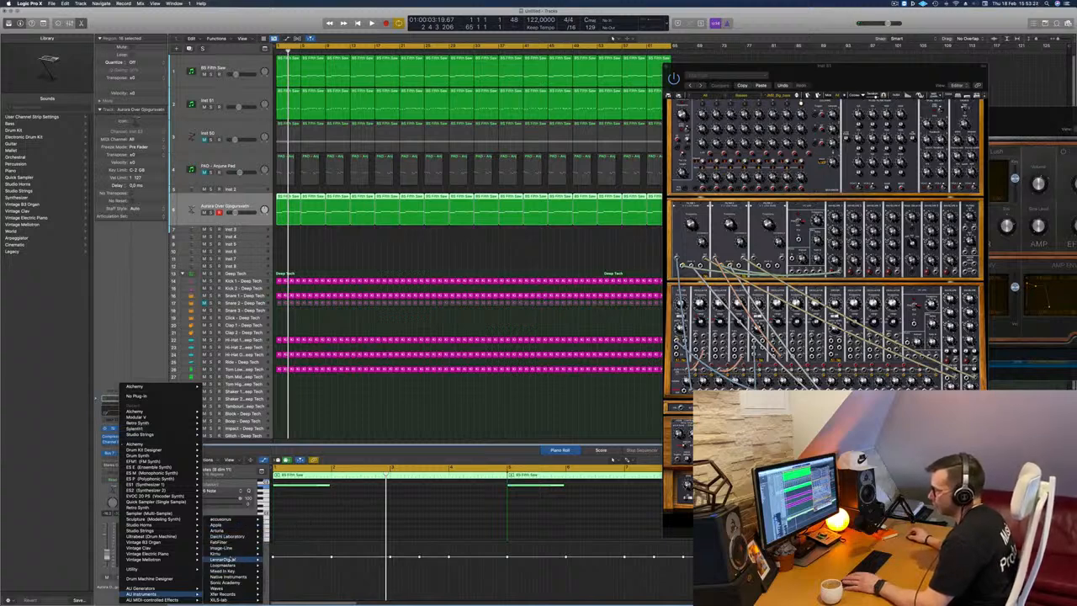
mouse_move(235, 555)
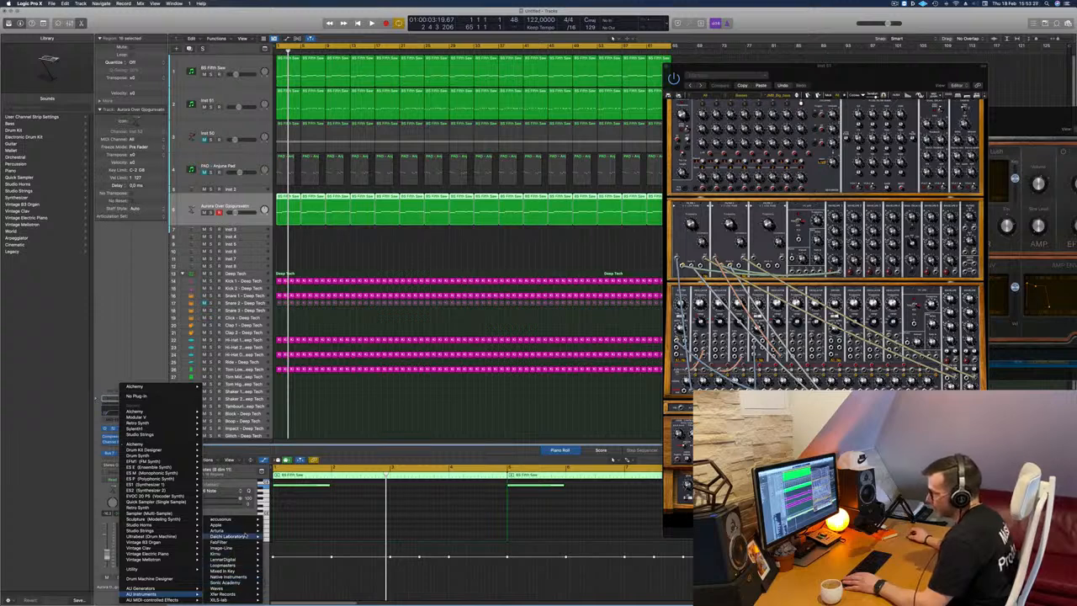
mouse_move(240, 530)
mouse_move(290, 548)
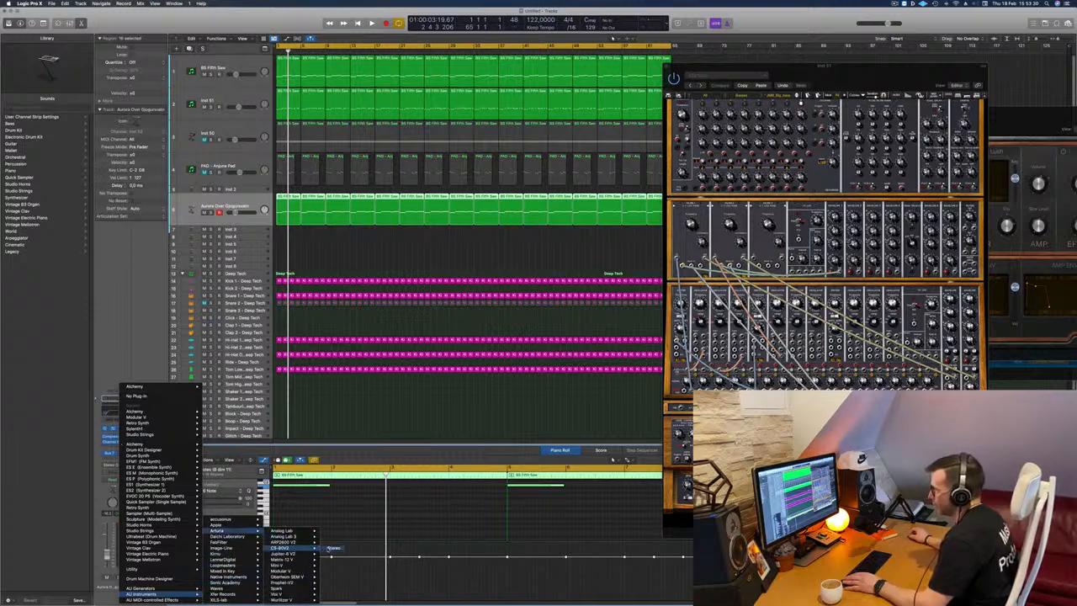
left_click(333, 548)
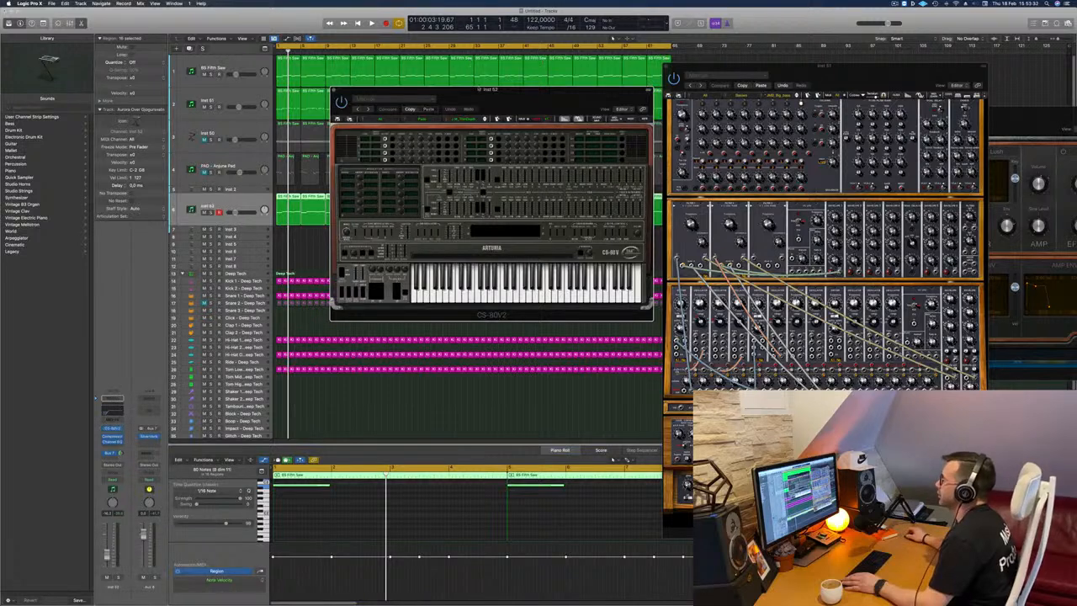
Browse the CS-80V2 preset banks across all designers and load the first preset in the Pads category, D.D_Creep.
left_click(431, 110)
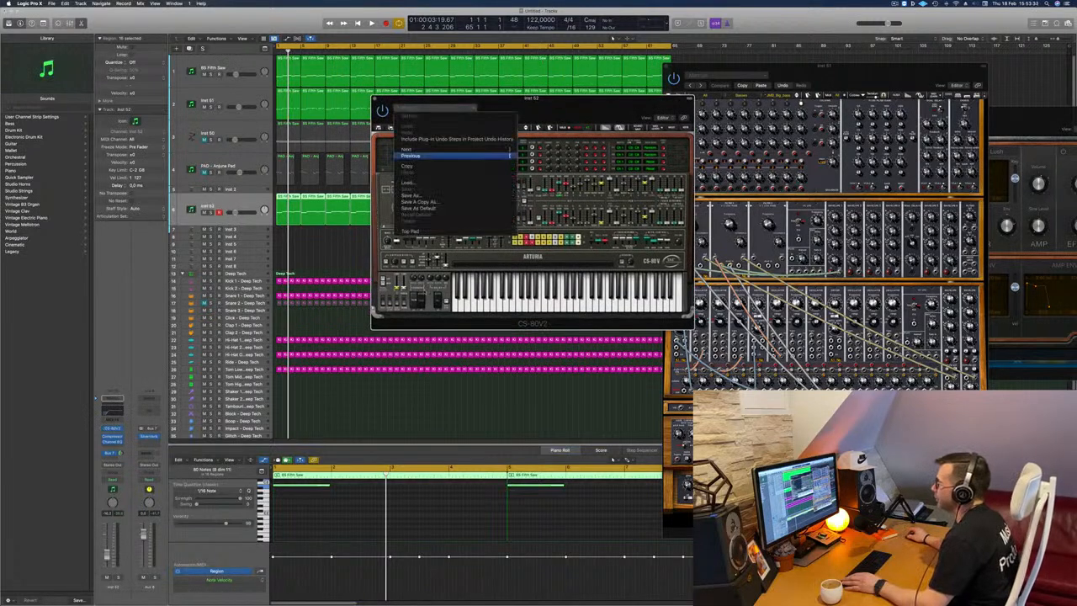
left_click(409, 119)
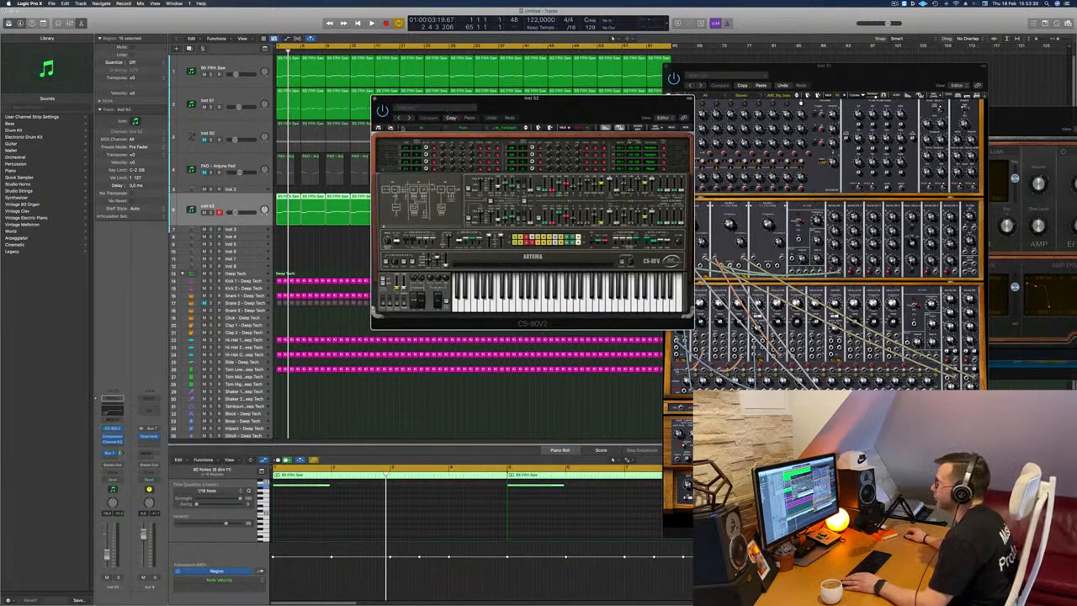
left_click(406, 127)
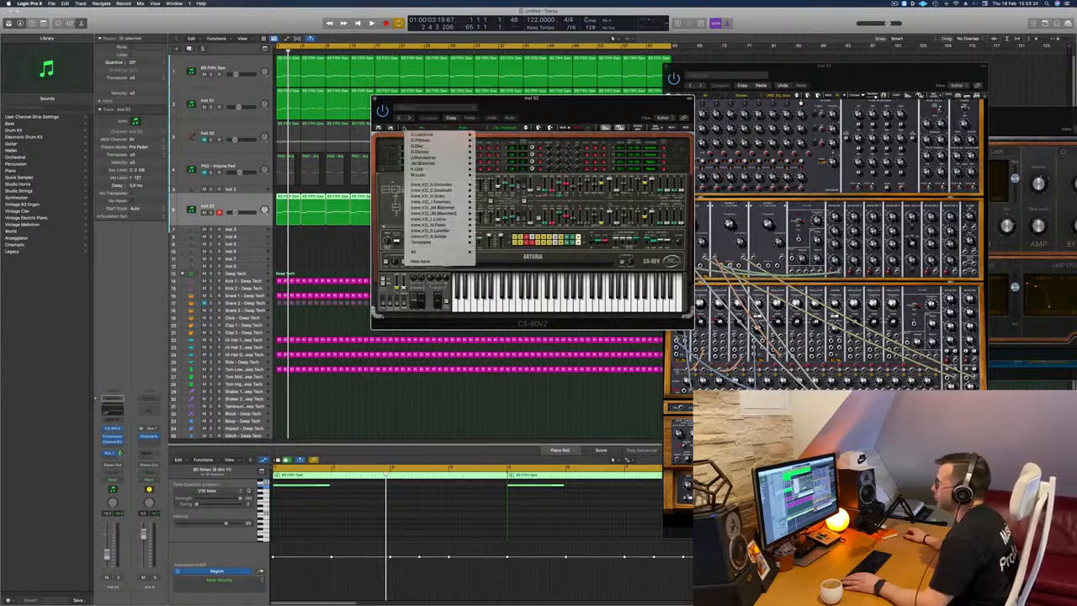
mouse_move(429, 252)
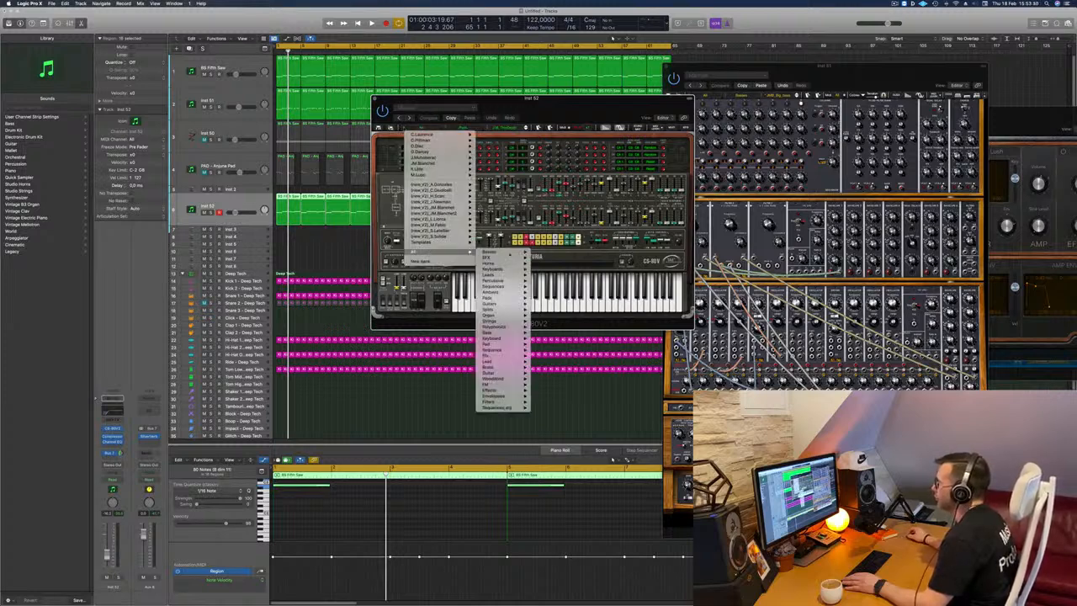
mouse_move(496, 275)
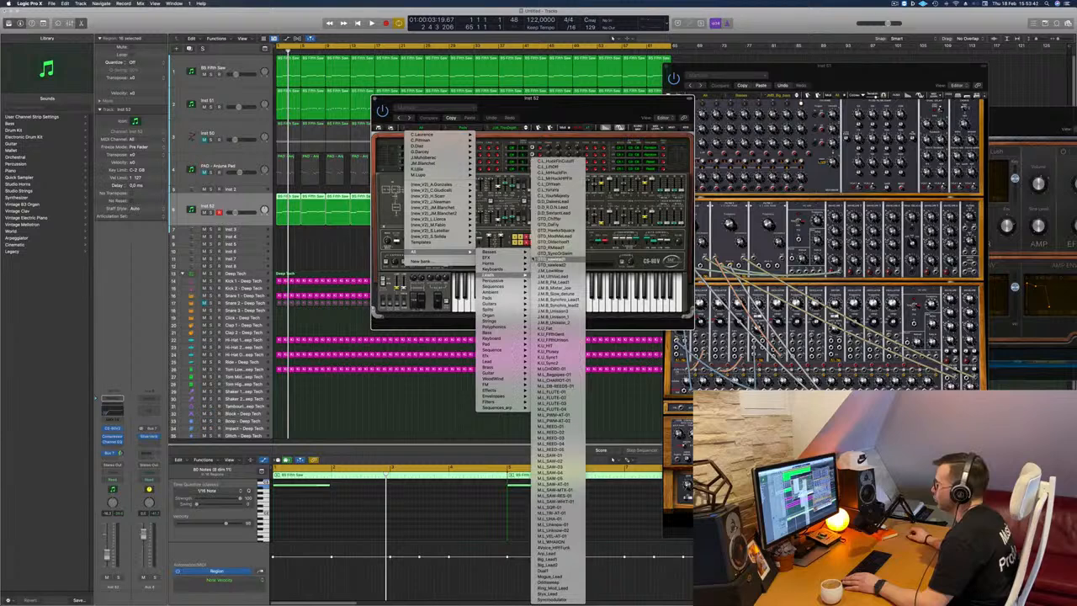
mouse_move(502, 321)
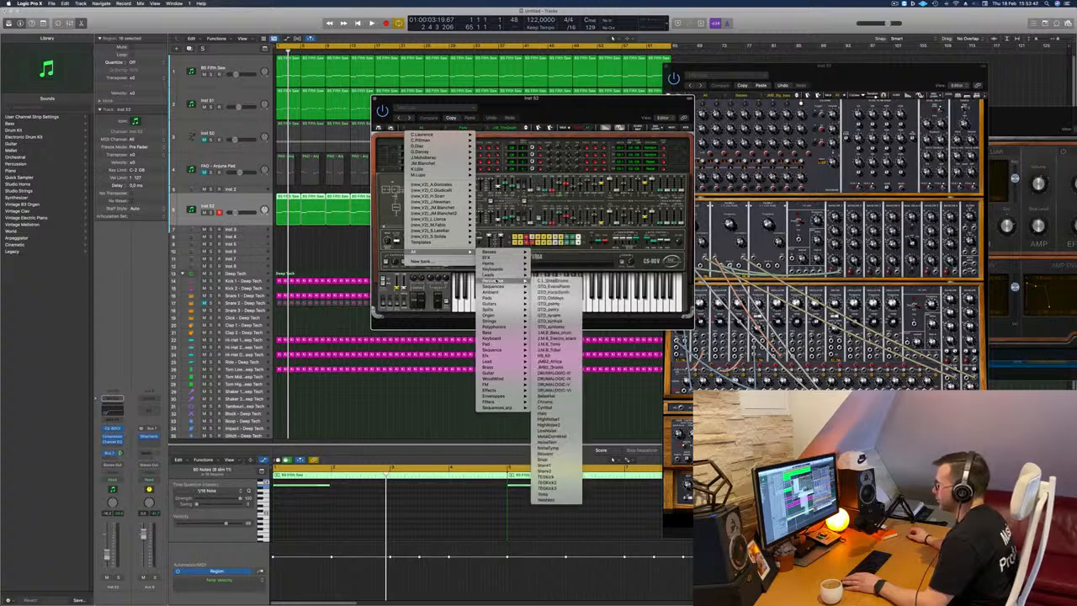
mouse_move(501, 299)
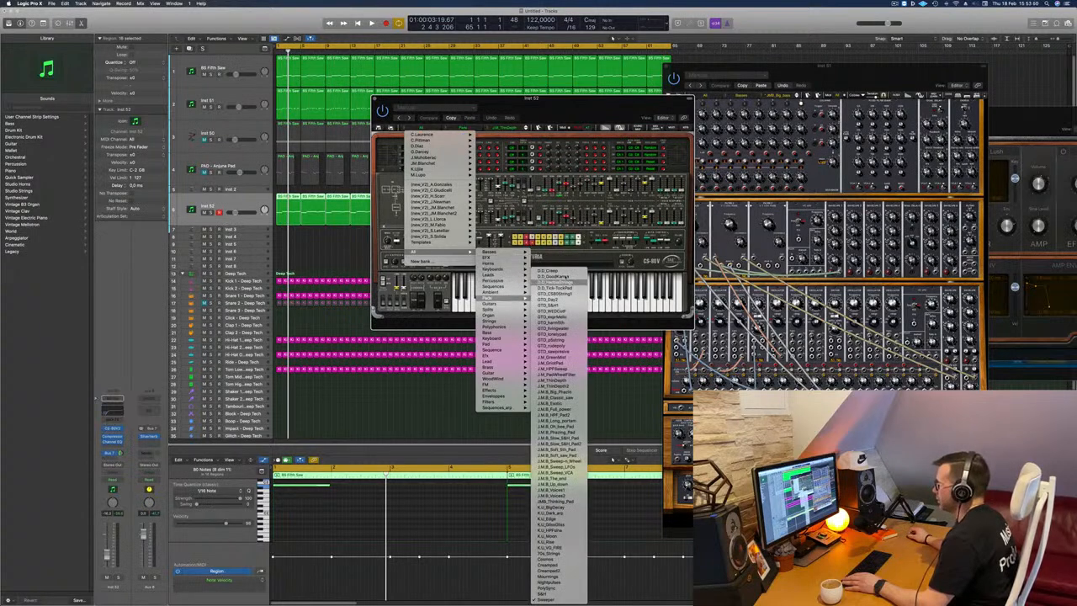
left_click(561, 273)
Move the CS-80V2 window lower, start playback and audition the next pad preset from the start of the track.
left_click(591, 94)
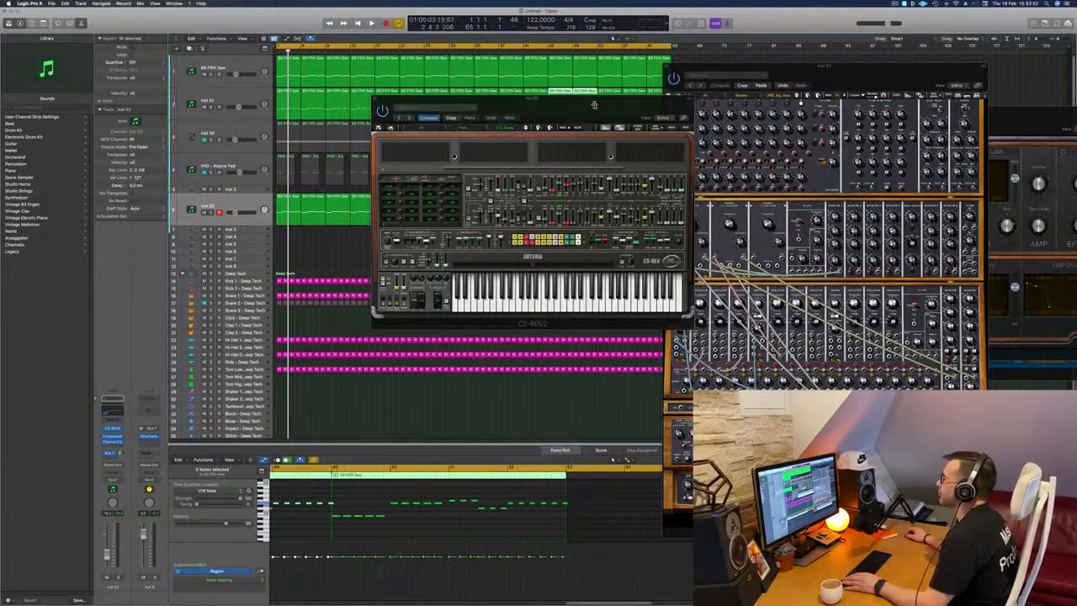
left_click_drag(594, 98, 598, 172)
key("space")
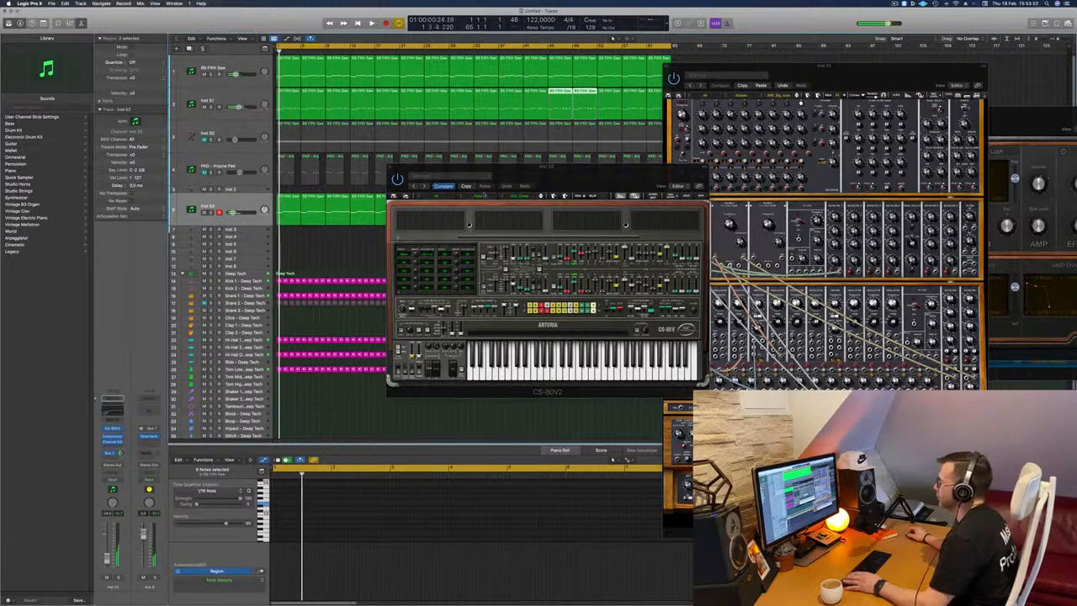
left_click(542, 197)
key("space")
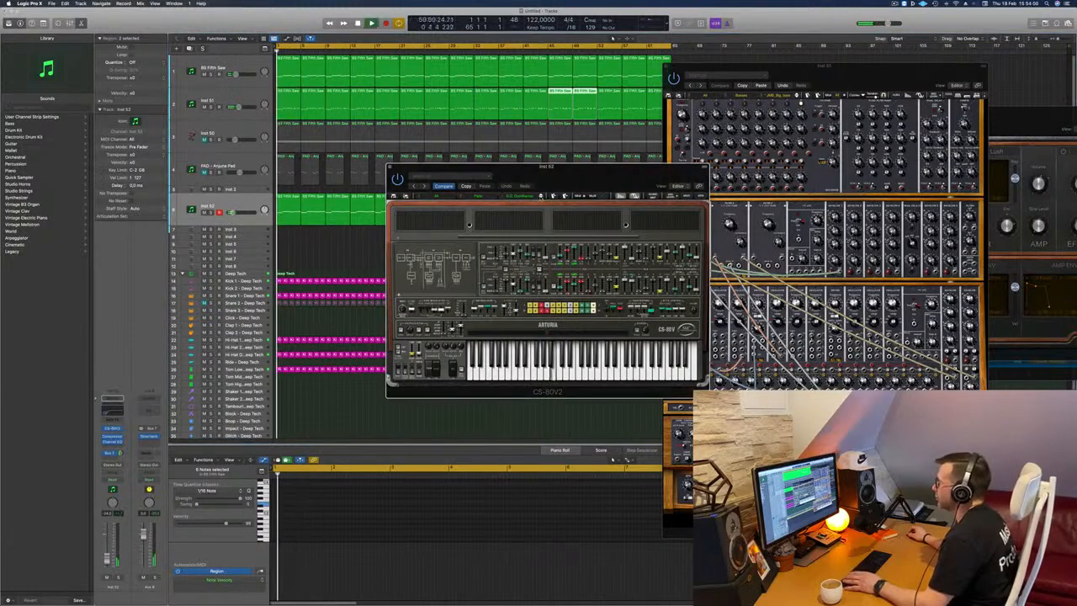
Select all regions on the CS-80V2 track, moving the instrument window clear of the track list.
left_click_drag(547, 175, 565, 171)
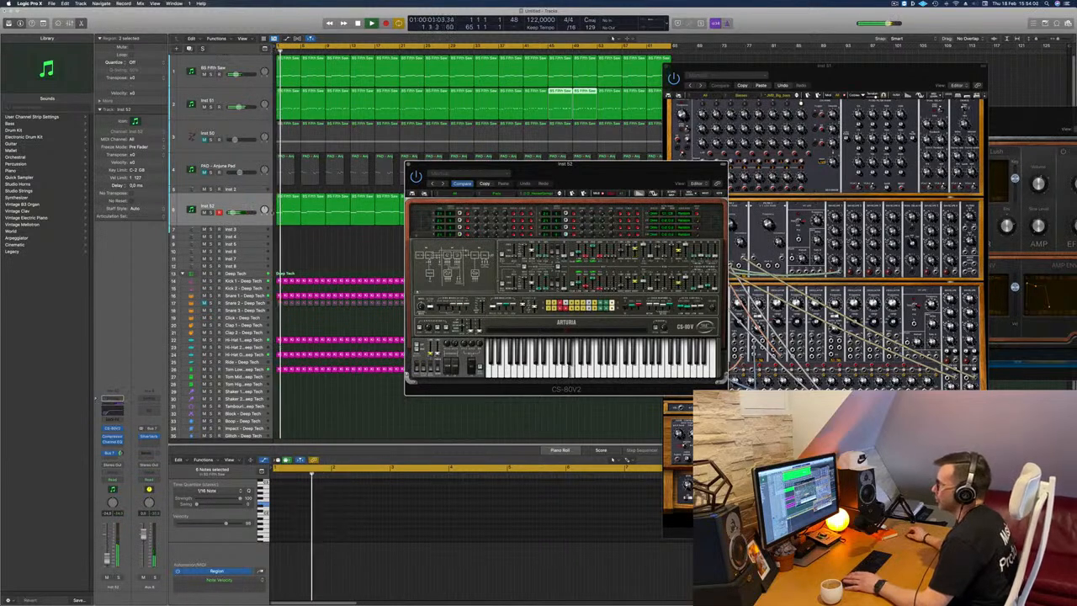
left_click(246, 204)
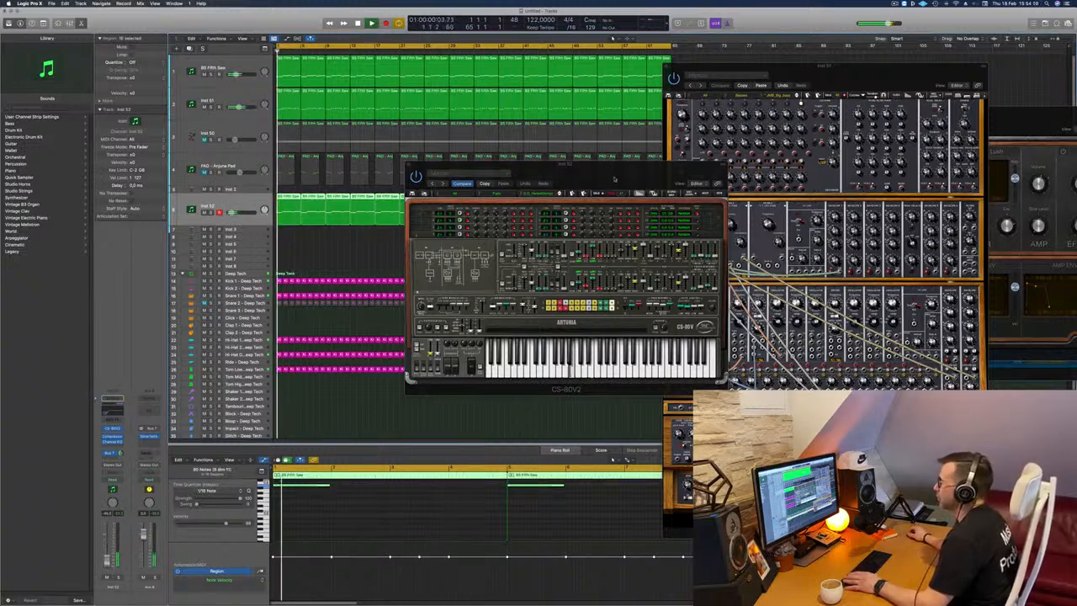
left_click_drag(544, 185, 497, 216)
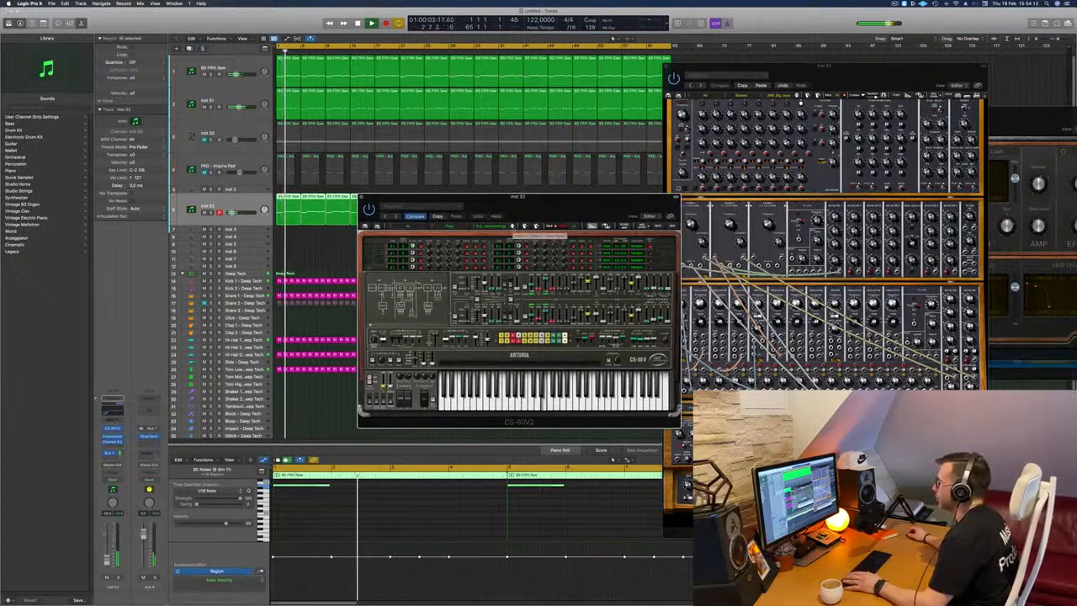
Step through the following CS-80V2 pad presets one by one, auditioning each against the playing track.
left_click(513, 227)
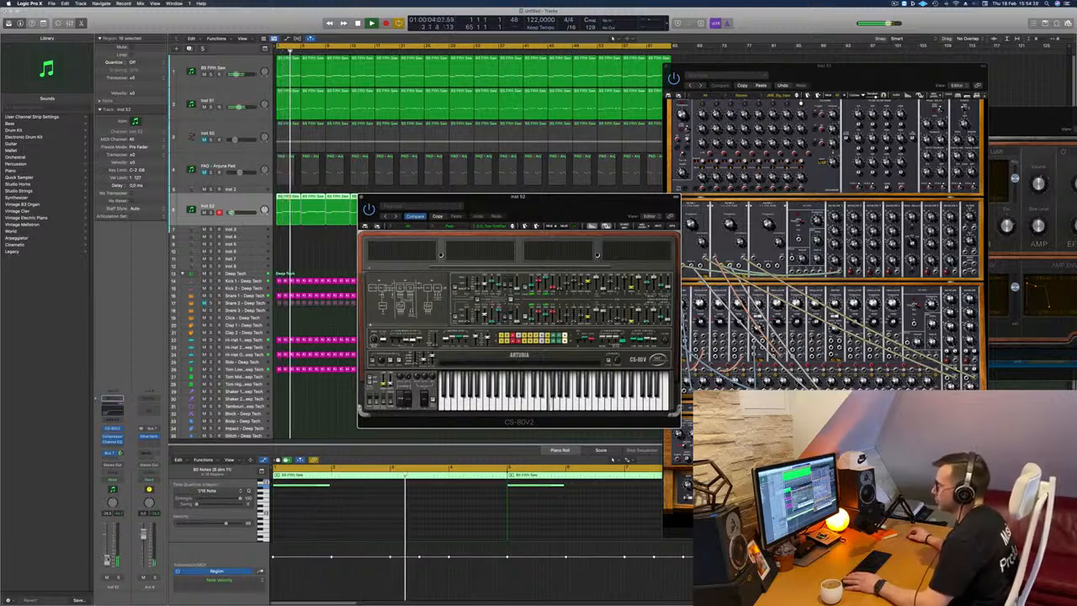
left_click(471, 460)
left_click_drag(560, 208, 557, 209)
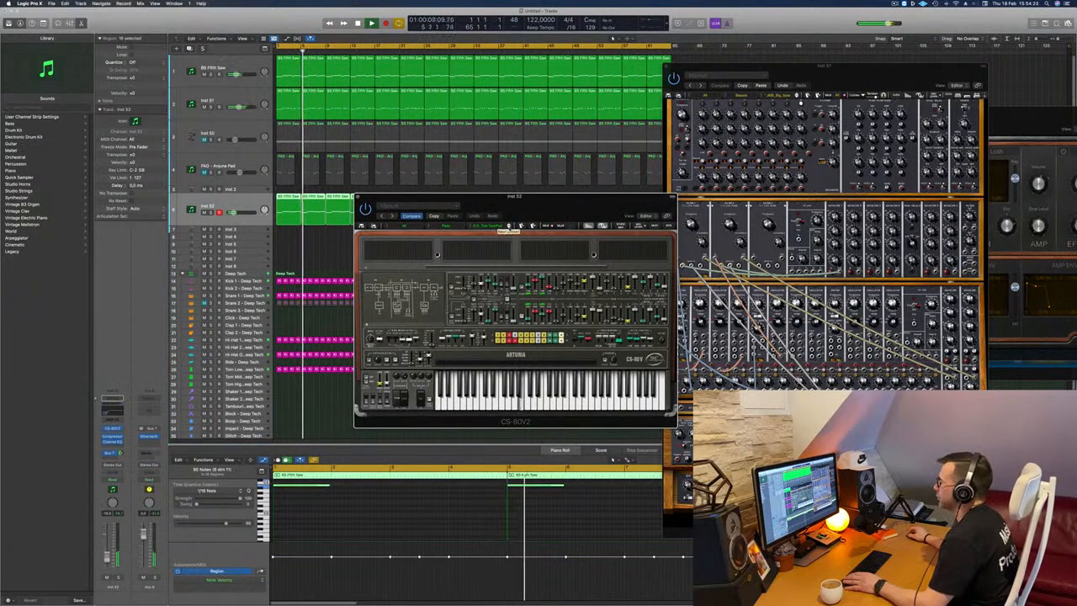
left_click(508, 225)
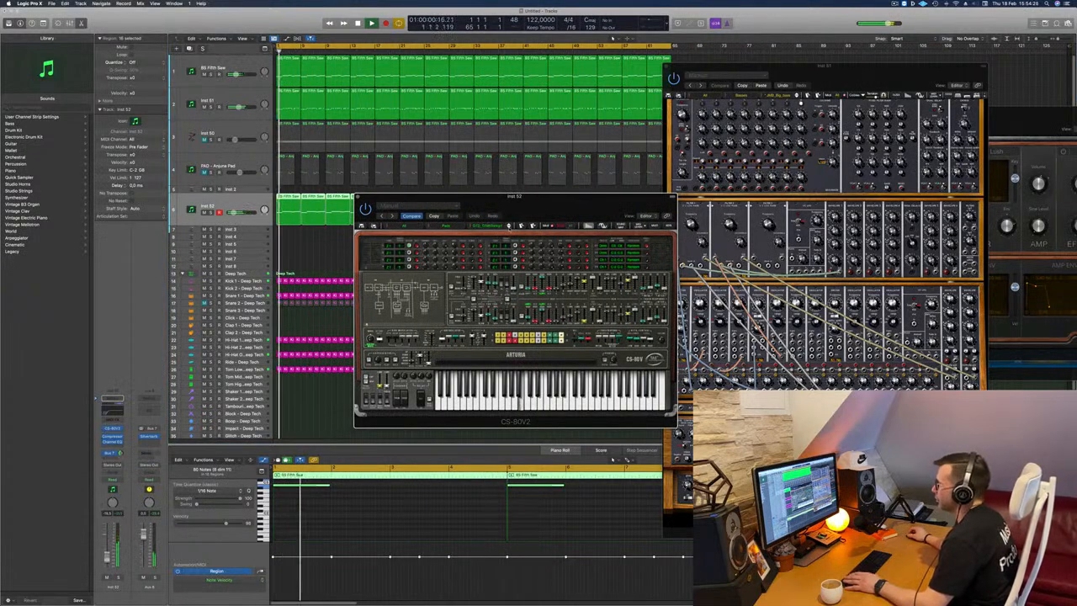
left_click(509, 225)
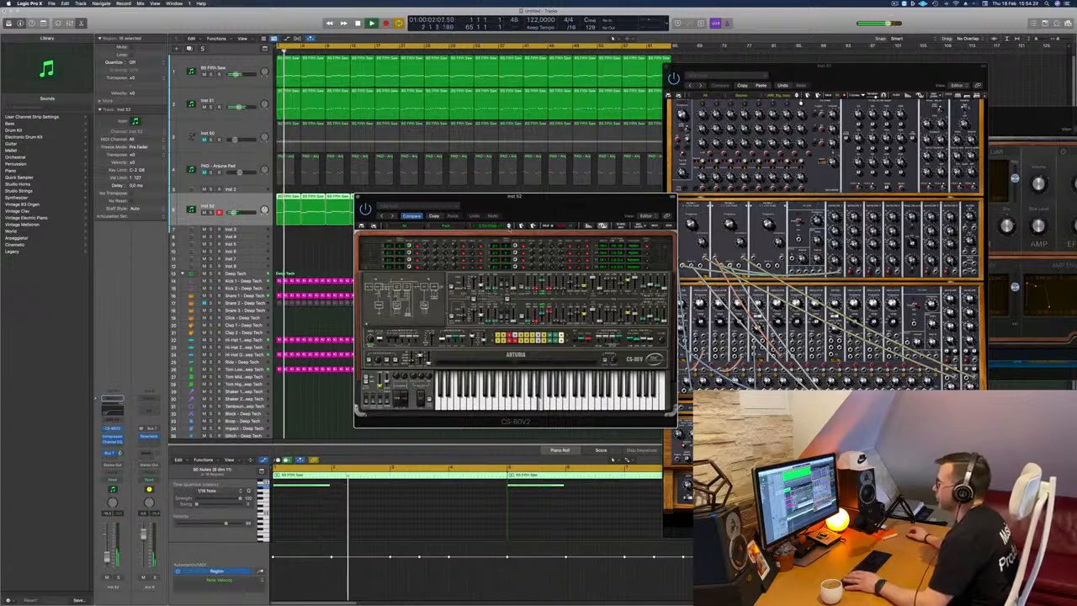
left_click(509, 226)
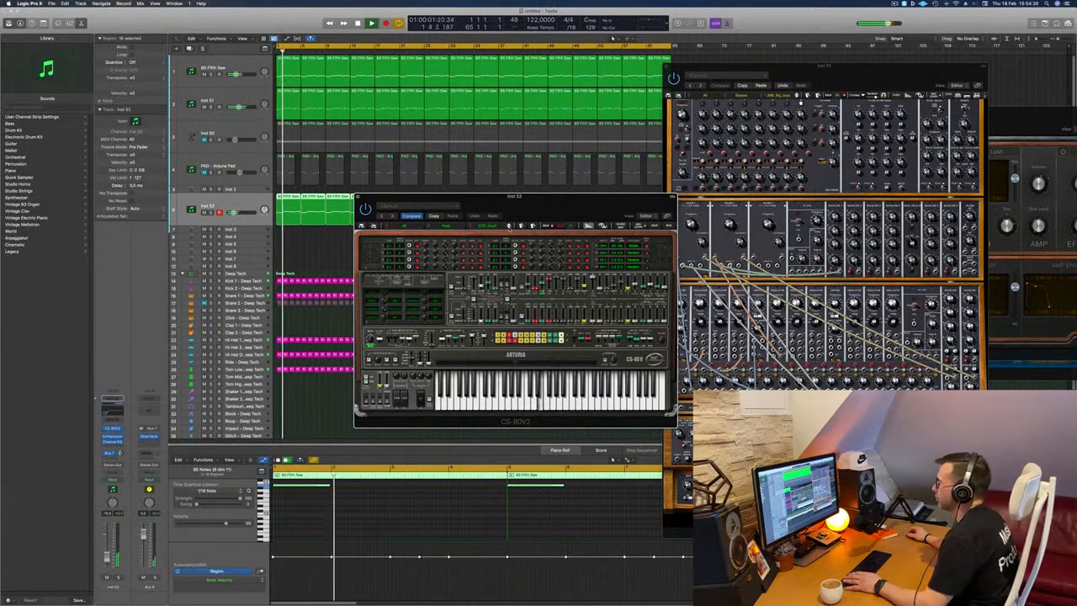
left_click(508, 225)
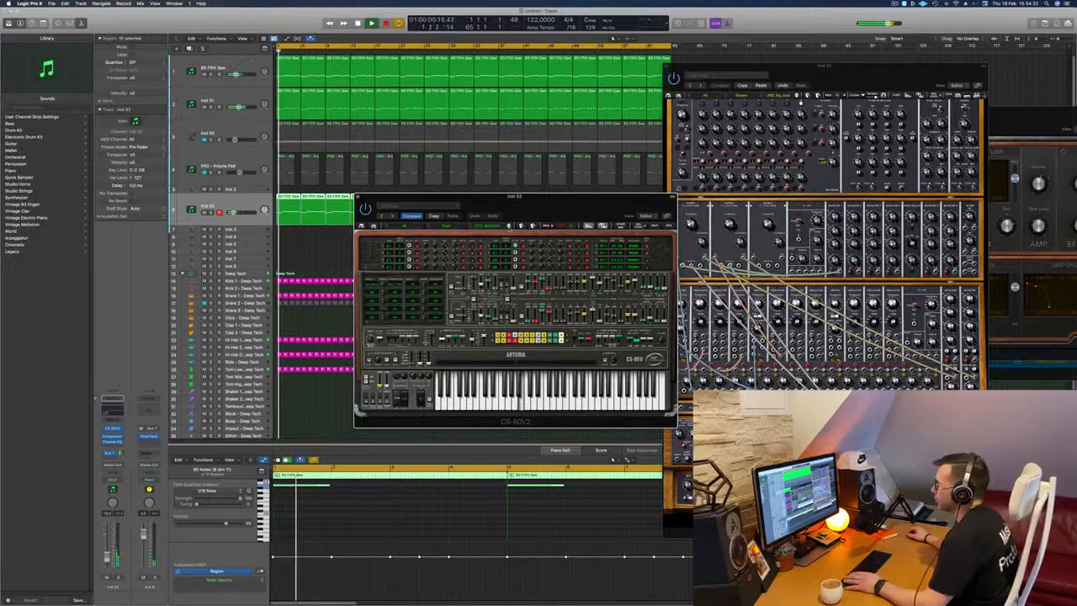
left_click(509, 225)
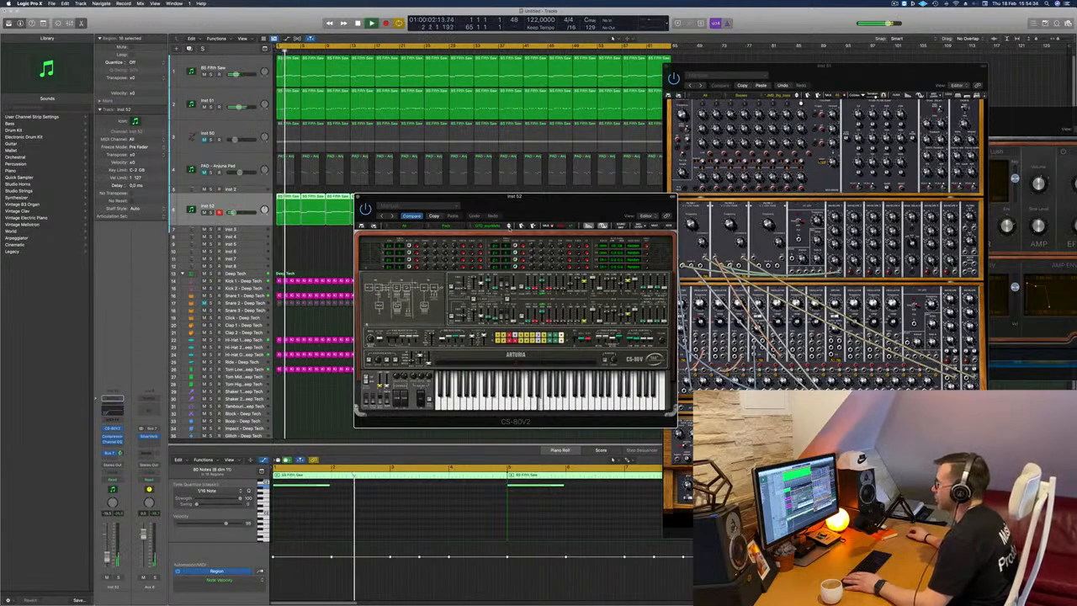
left_click(508, 226)
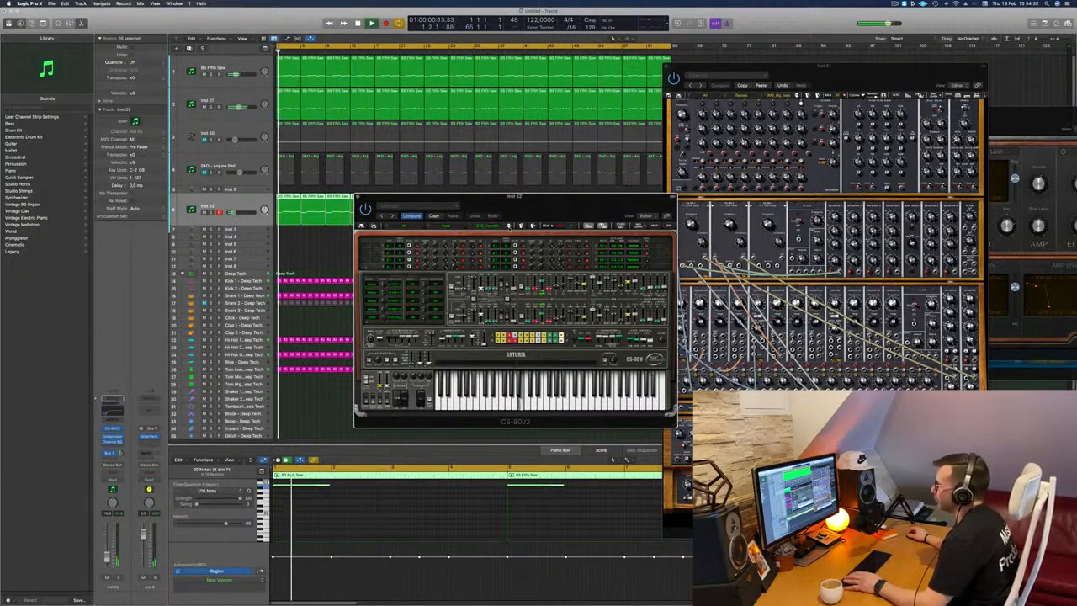
left_click(509, 226)
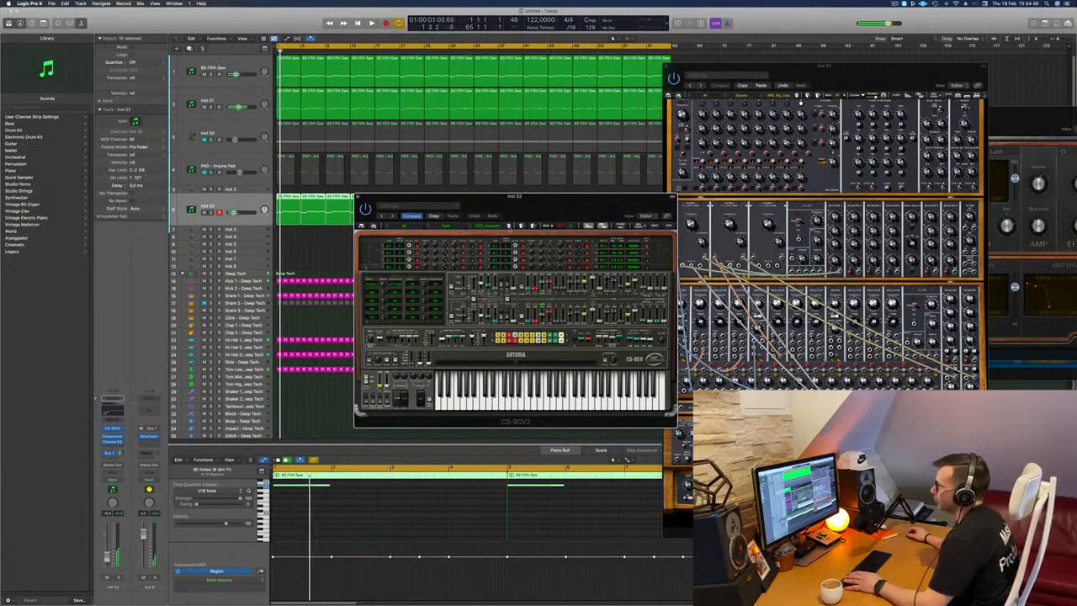
Audition the next several CS-80V2 pad presets in order against the running track.
left_click(508, 226)
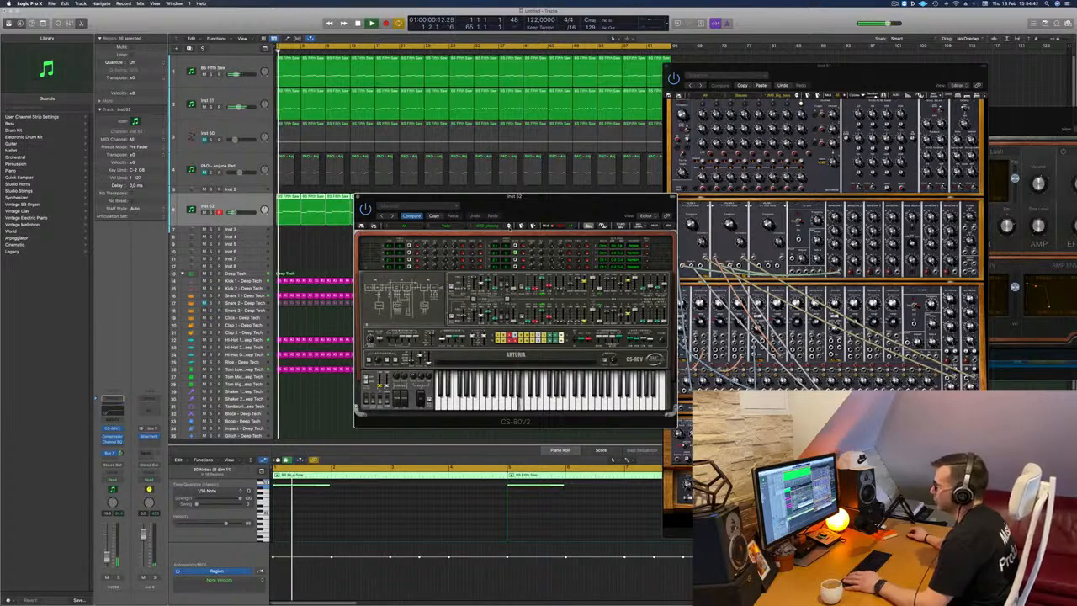
left_click(509, 226)
left_click(509, 226)
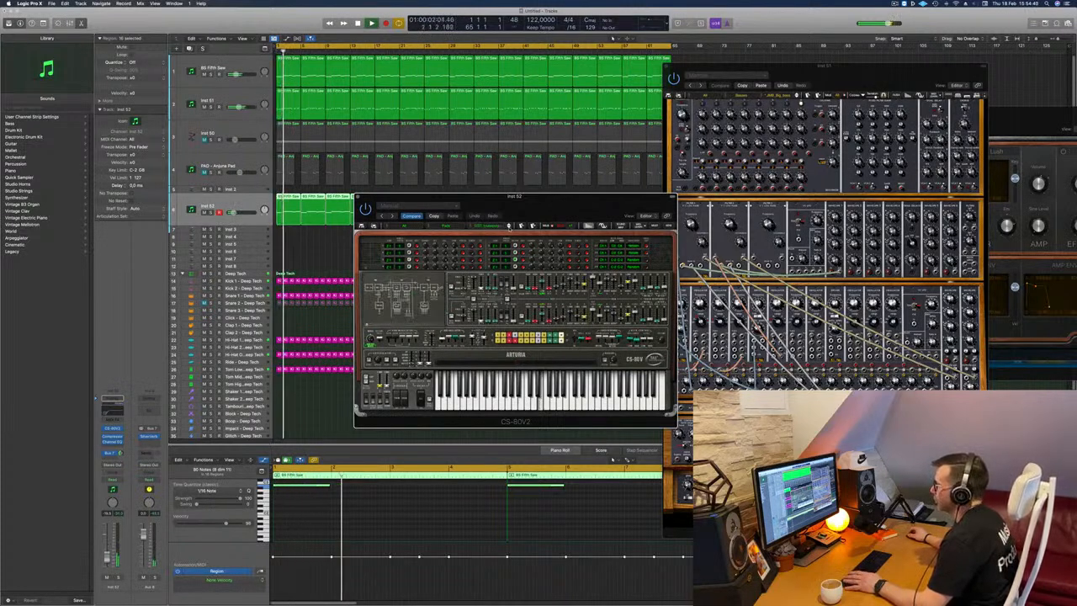
left_click(508, 226)
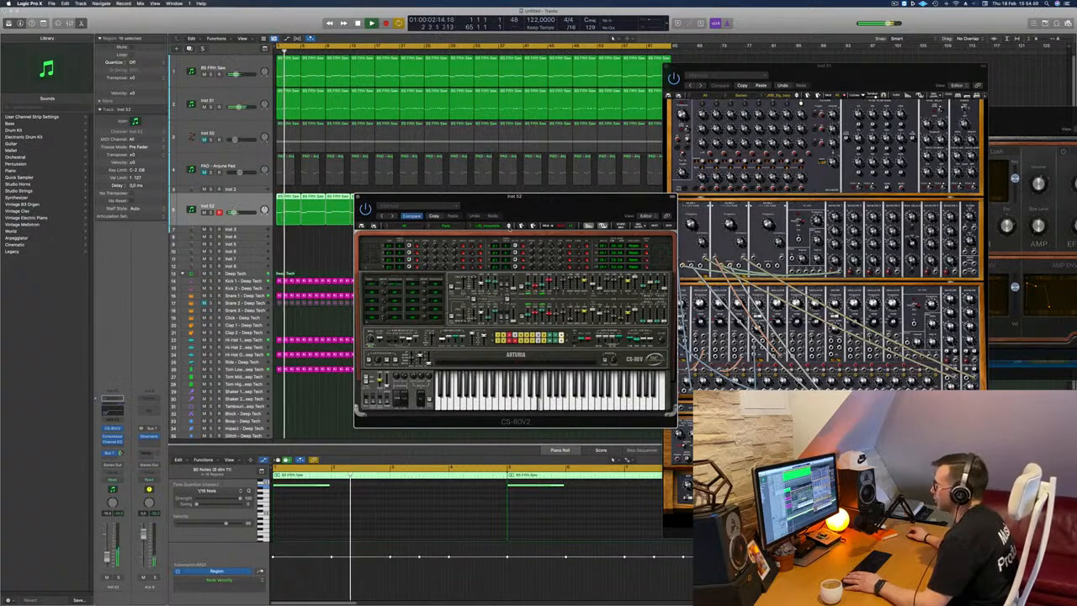
left_click(509, 226)
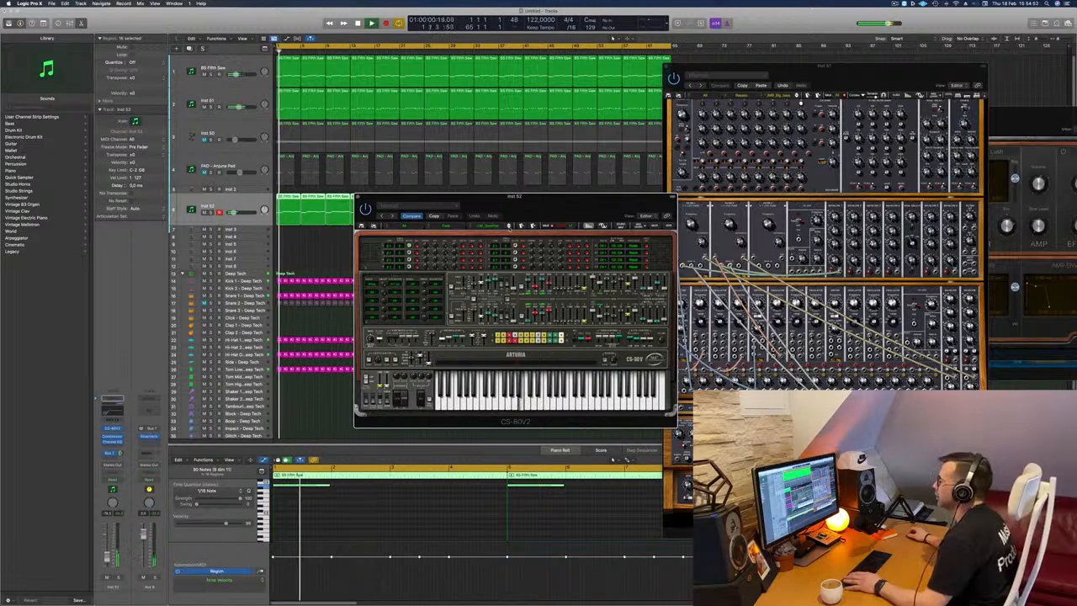
left_click(509, 226)
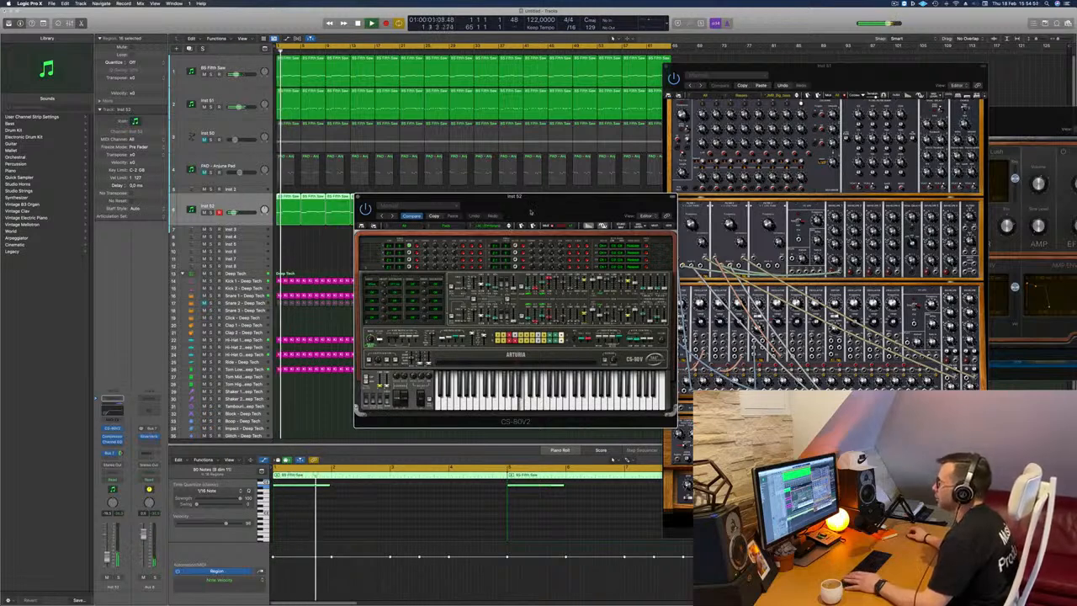
Move the CS-80V2 window aside and continue through its pad presets, restarting playback from the beginning to compare them.
mouse_move(531, 212)
left_mouse_down()
mouse_move(567, 211)
mouse_move(540, 227)
left_mouse_up()
left_click(529, 235)
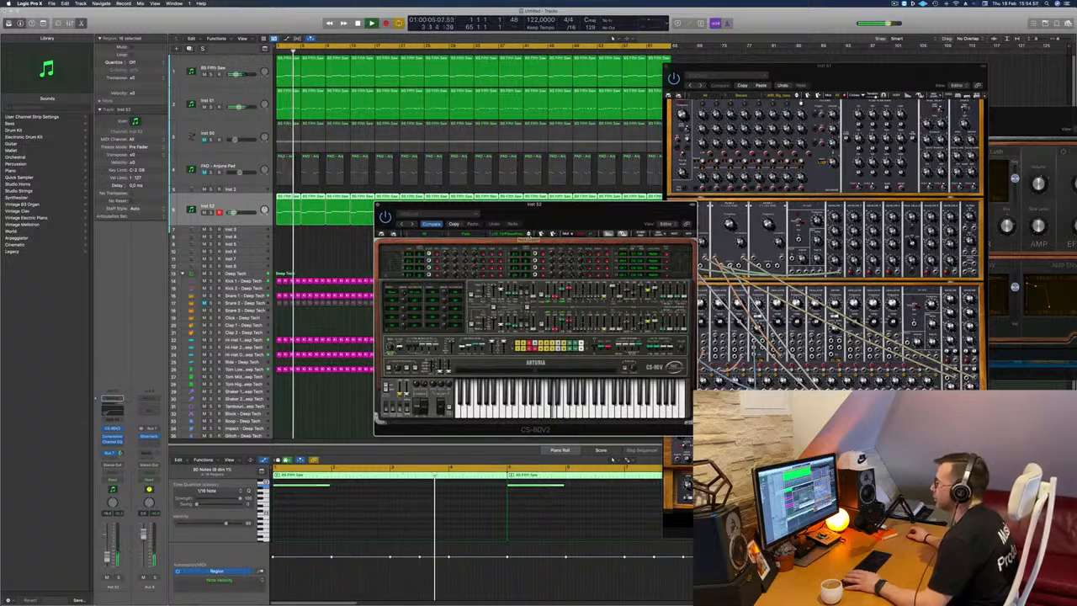
key("Return")
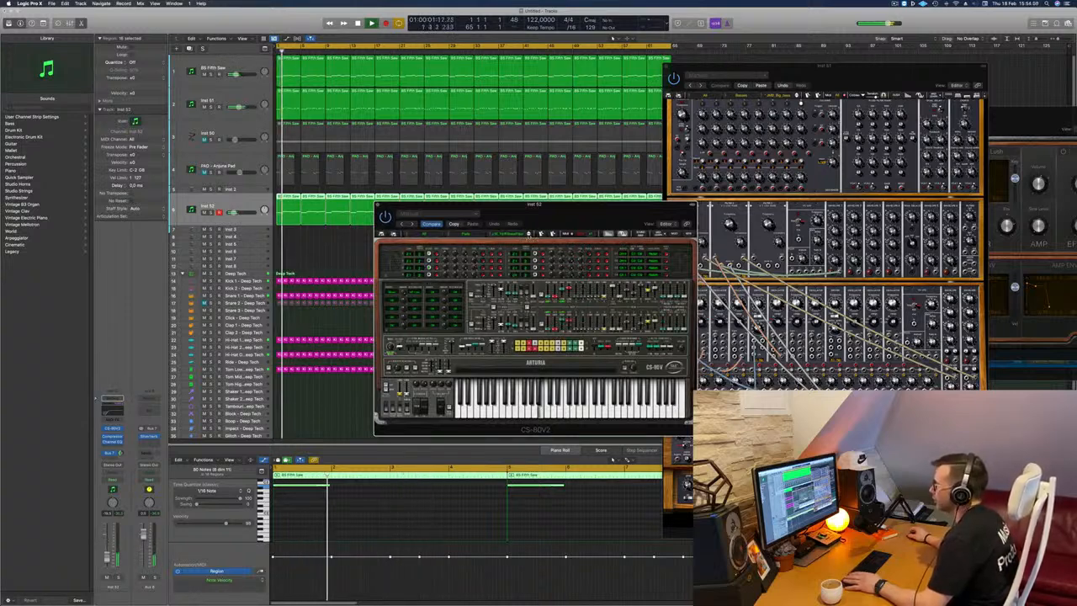
left_click(529, 234)
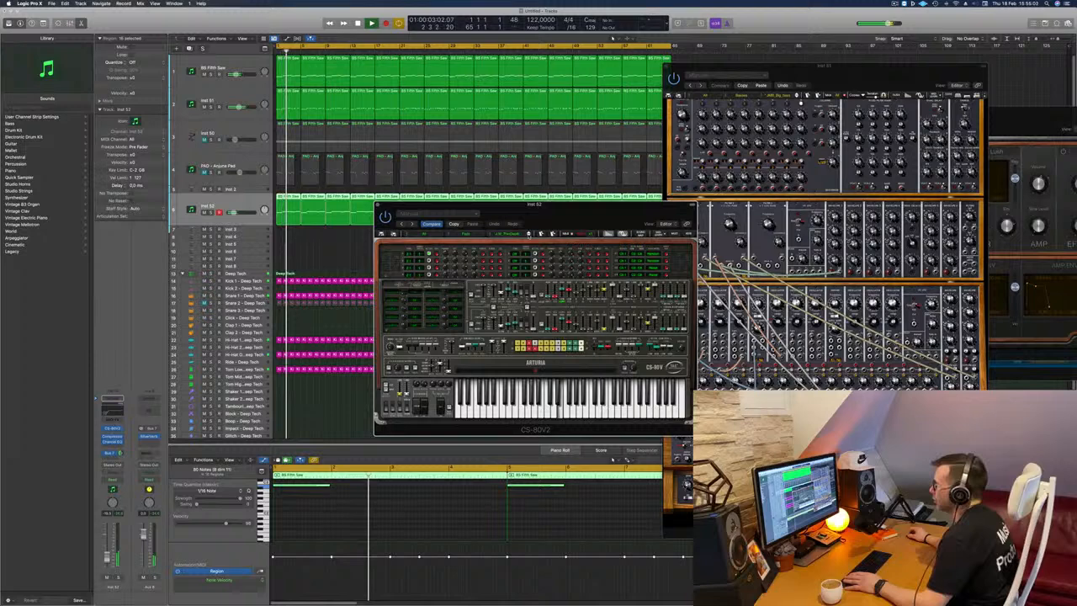
key("Return")
left_click(529, 235)
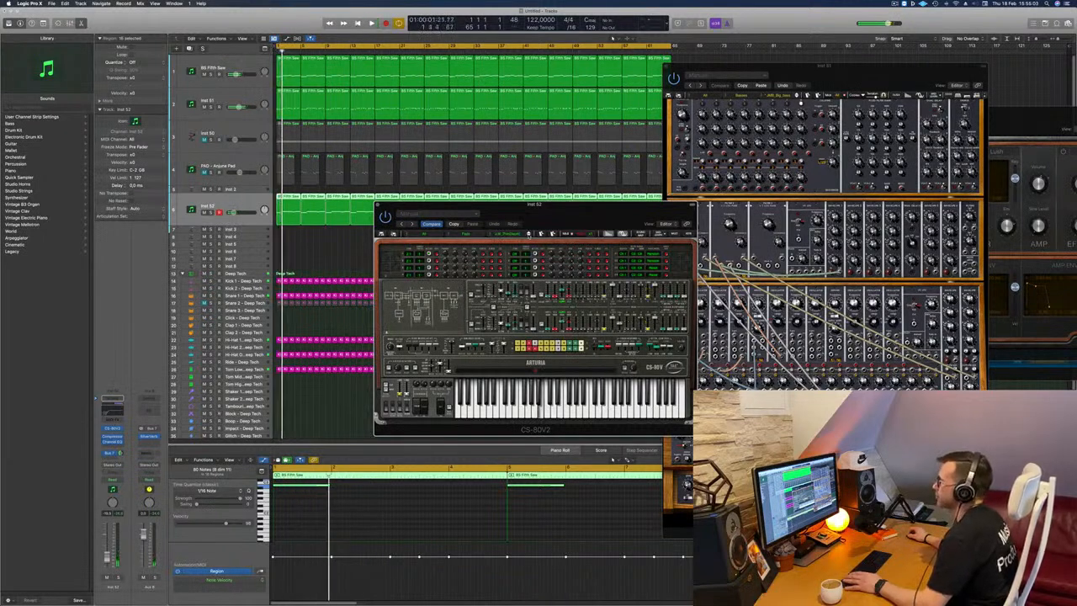
key("Return")
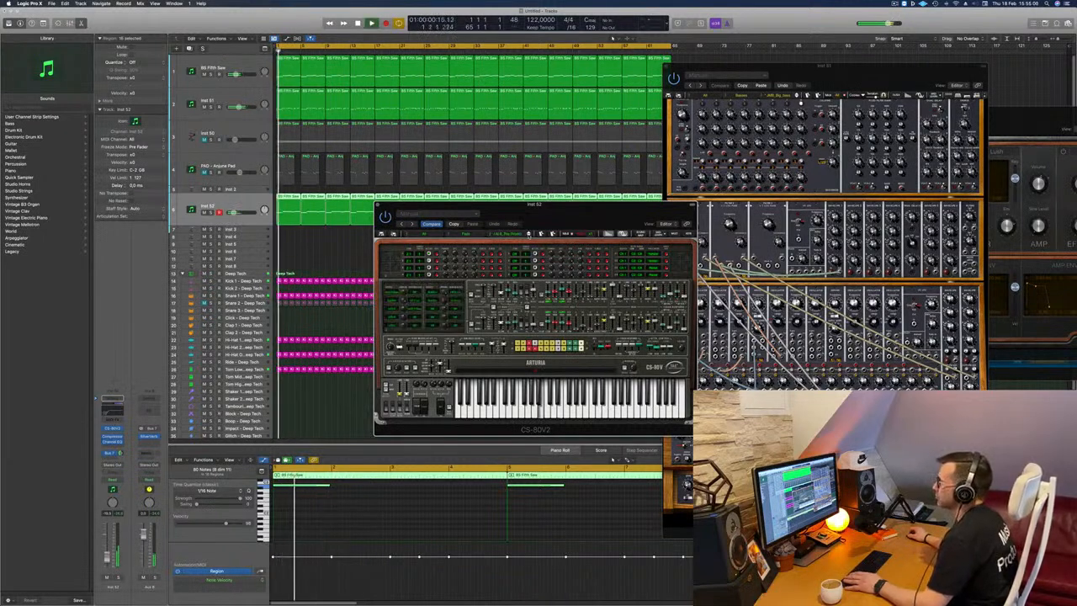
Raise the Inst 52 channel level slightly while listening to the chosen pad preset, then close the CS-80V2 window.
left_click_drag(566, 218, 623, 224)
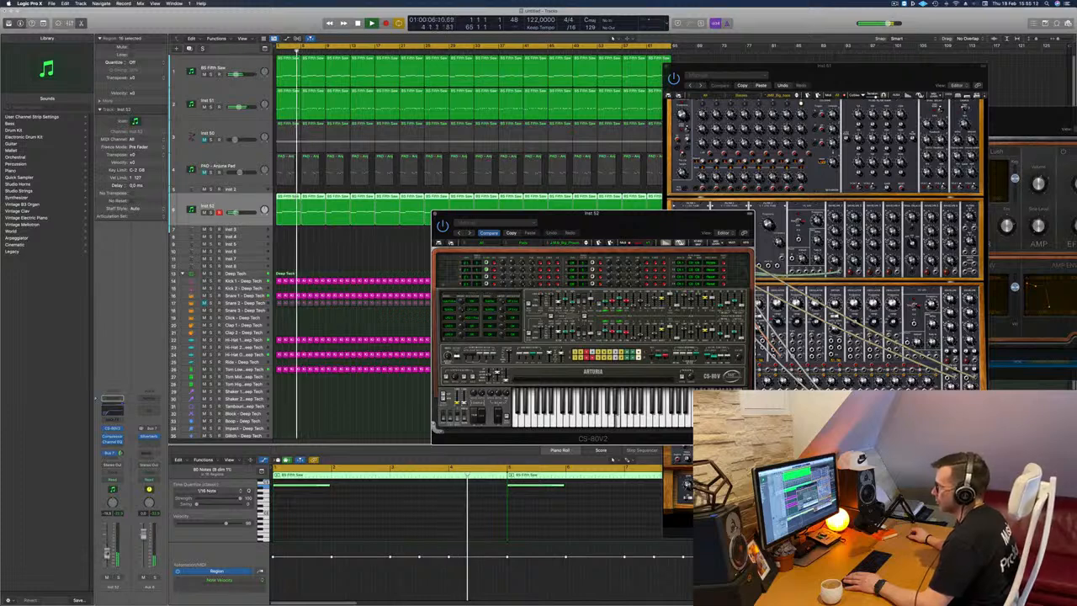
left_click_drag(107, 557, 107, 553)
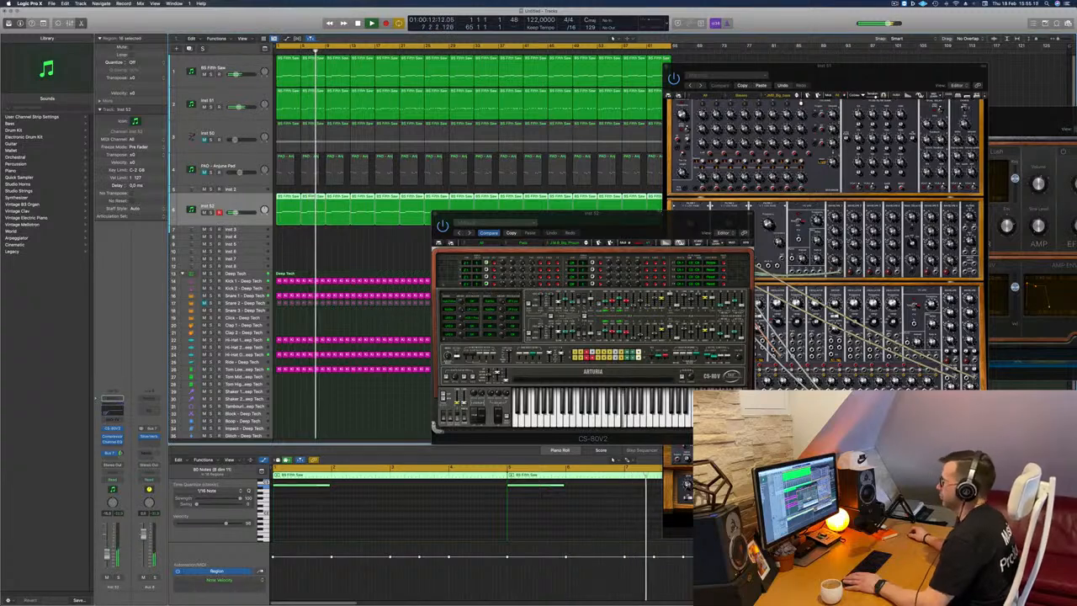
mouse_move(648, 220)
left_mouse_down()
mouse_move(712, 198)
mouse_move(711, 216)
mouse_move(645, 236)
left_mouse_up()
left_click_drag(545, 251, 559, 251)
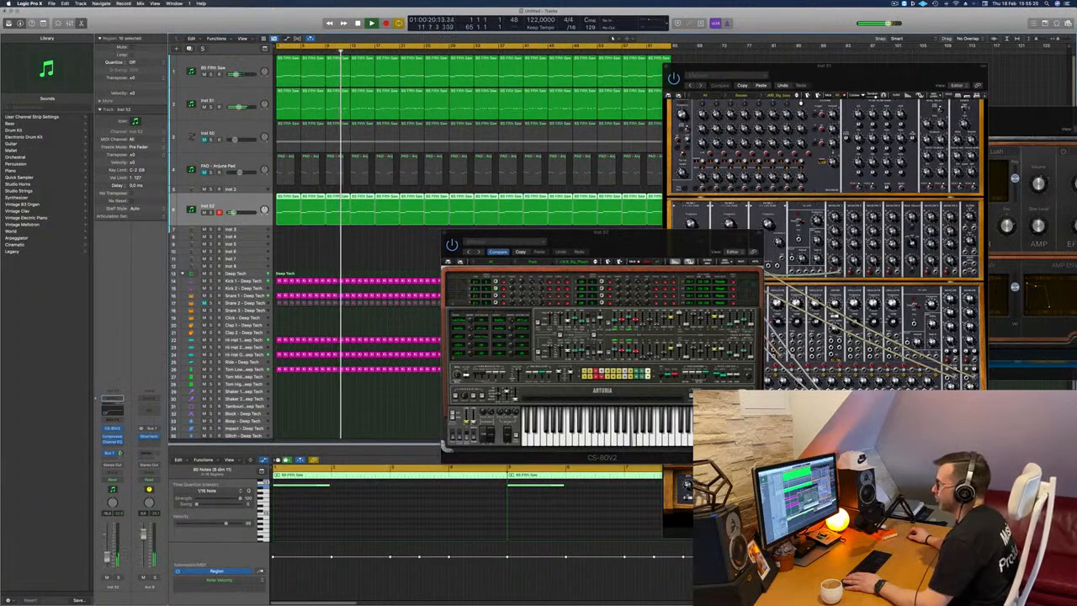
left_click(618, 241)
left_click_drag(619, 242, 569, 242)
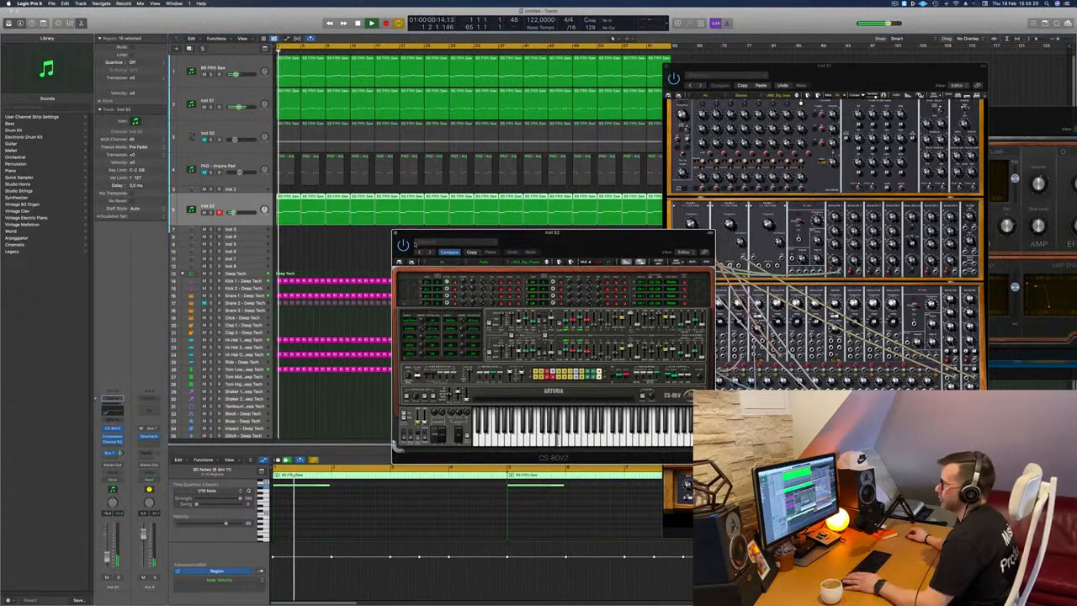
key("super+w")
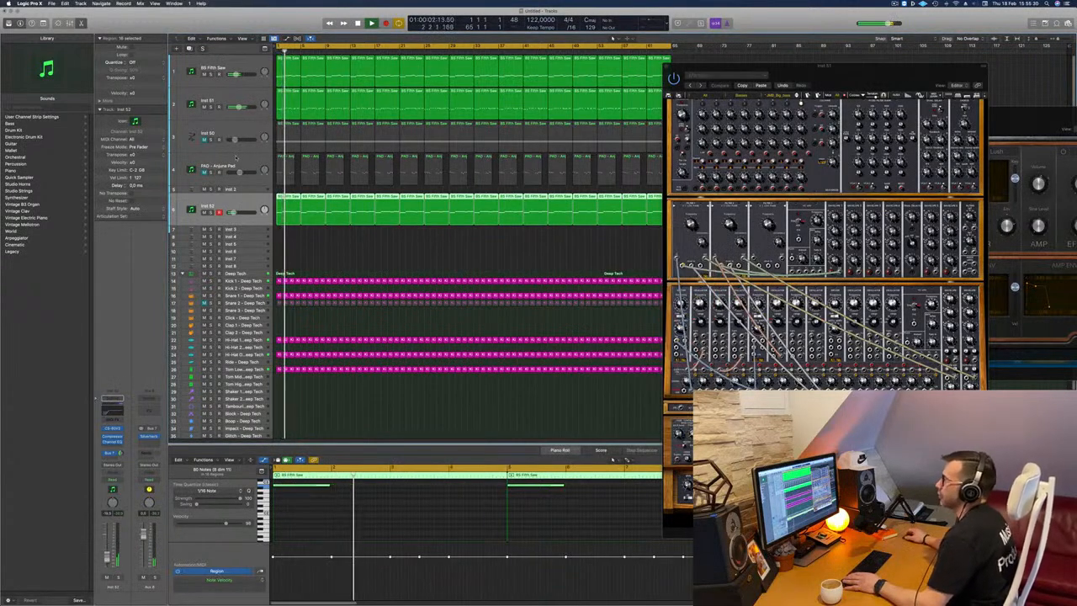
Unmute the PAD - Anjuna Pad and Inst 50 tracks, play from the start and close the Inst 51 synth window.
left_click(238, 164)
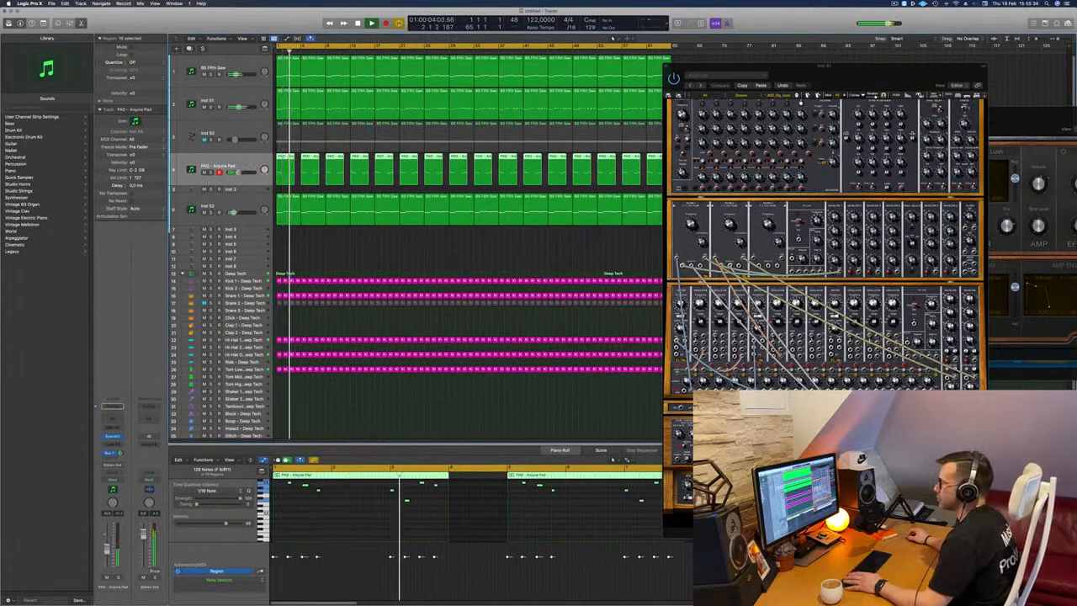
key("Up")
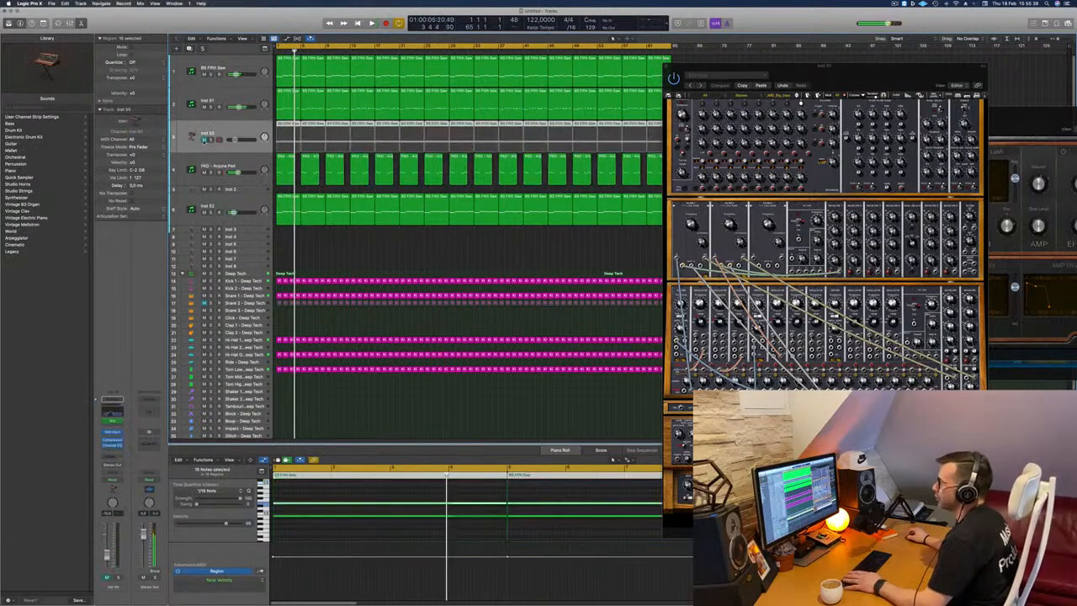
left_click(204, 140)
key("Return")
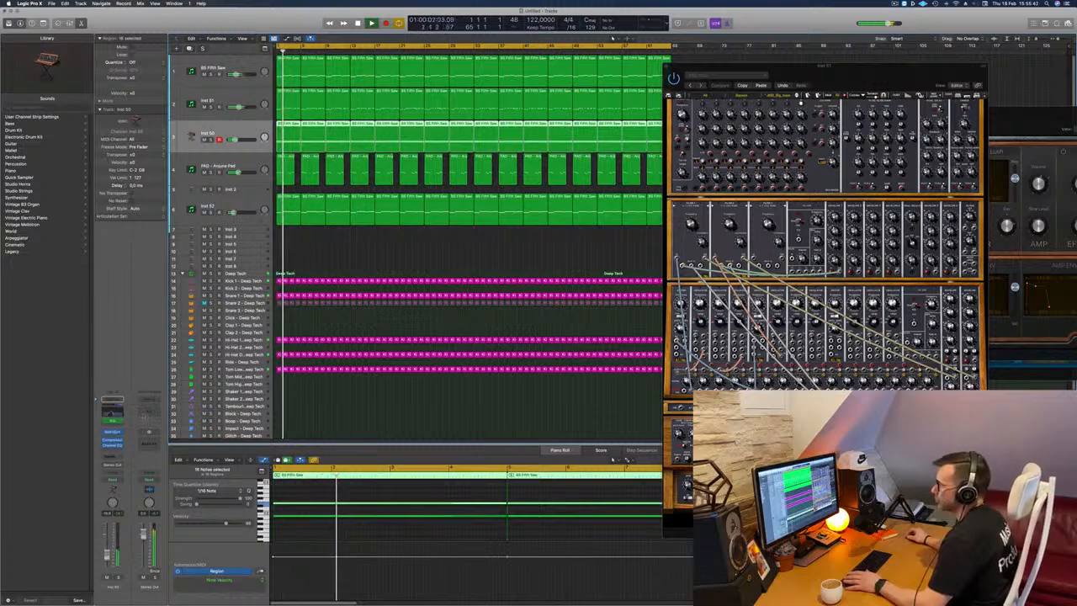
left_click_drag(811, 81, 690, 89)
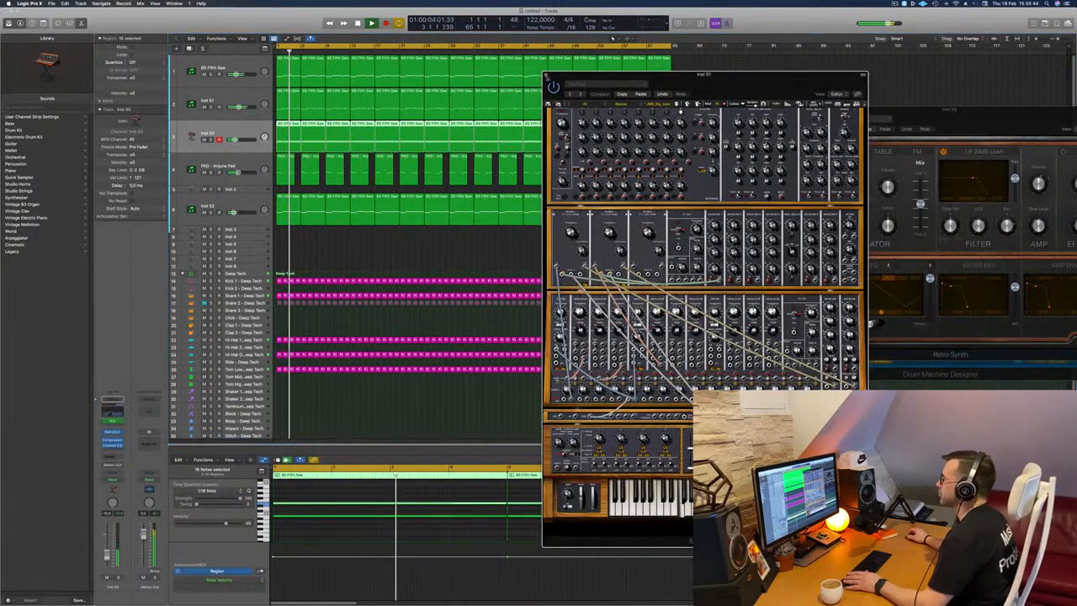
left_click(545, 75)
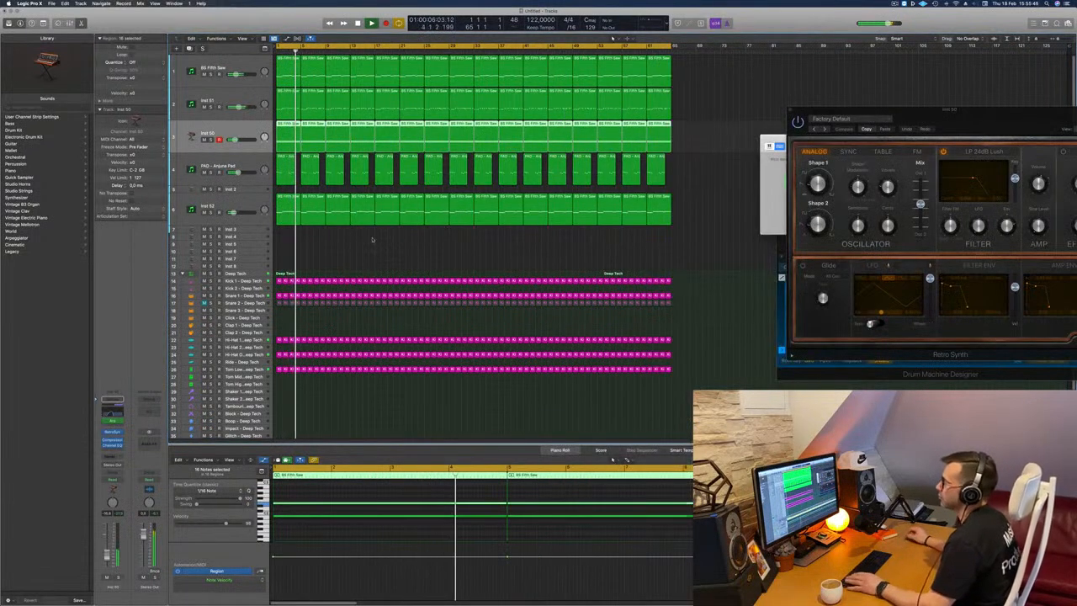
Solo the Inst 52 track briefly to check its sound, then unsolo and select it.
left_click(211, 213)
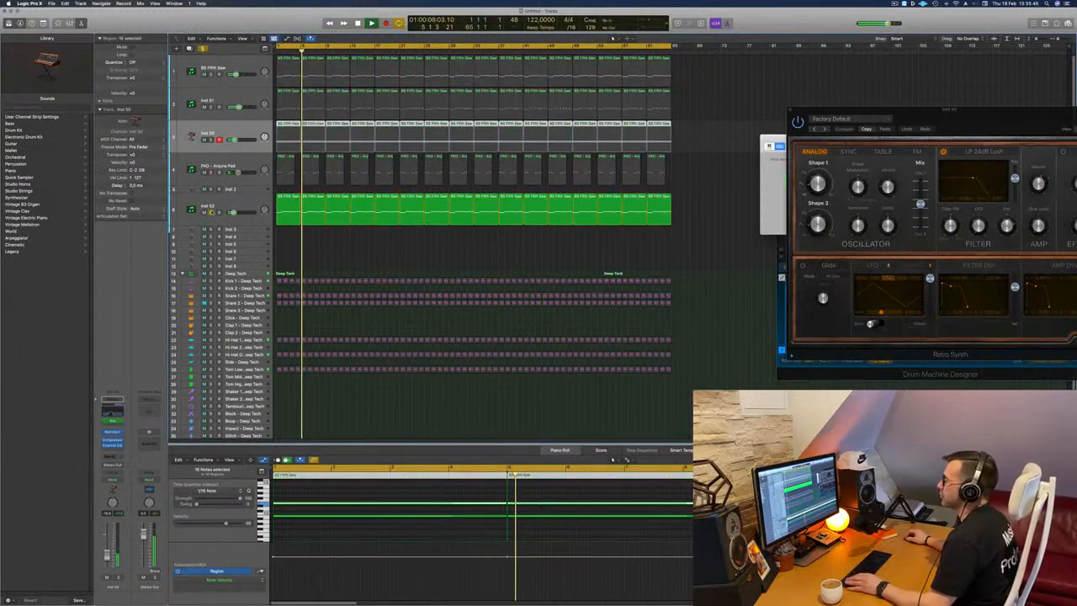
left_click(211, 212)
left_click(215, 205)
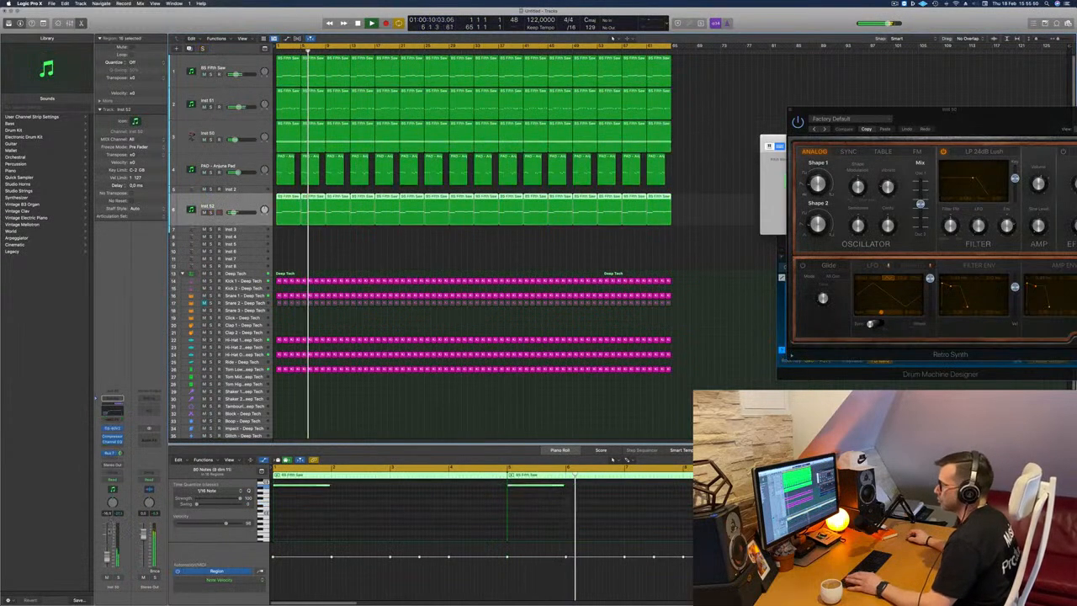
Unmute the Snare 2 - Deep Tech track and clear the region selection.
left_click(395, 257)
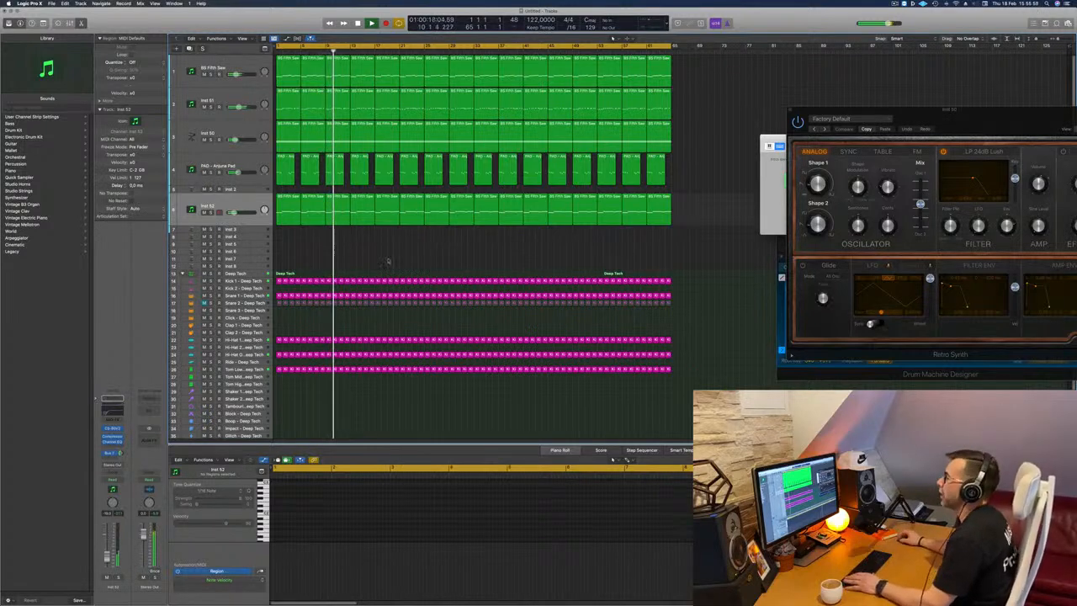
left_click(210, 303)
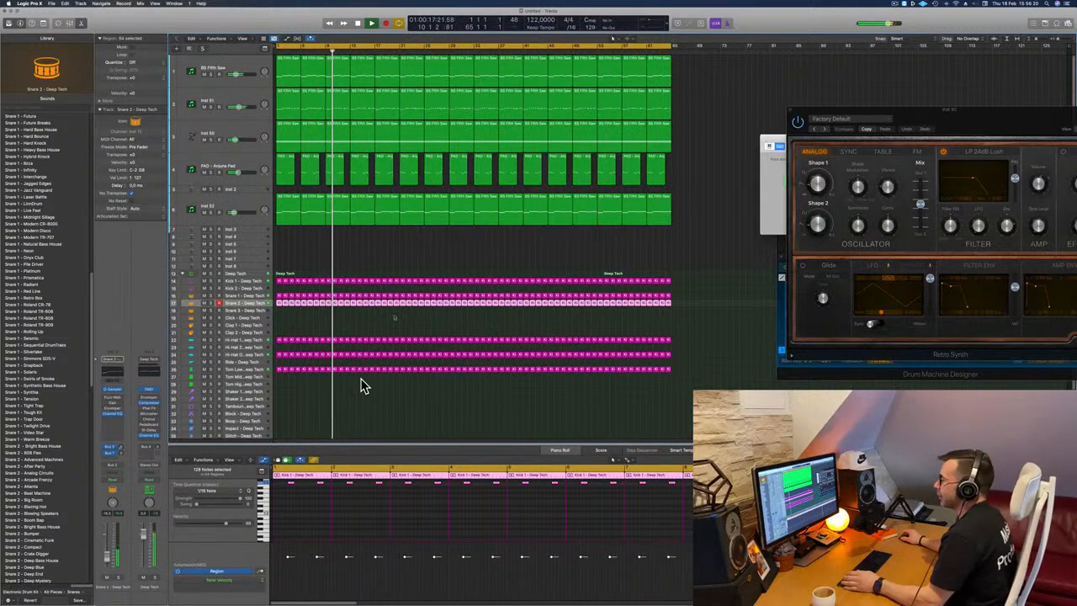
left_click(449, 248)
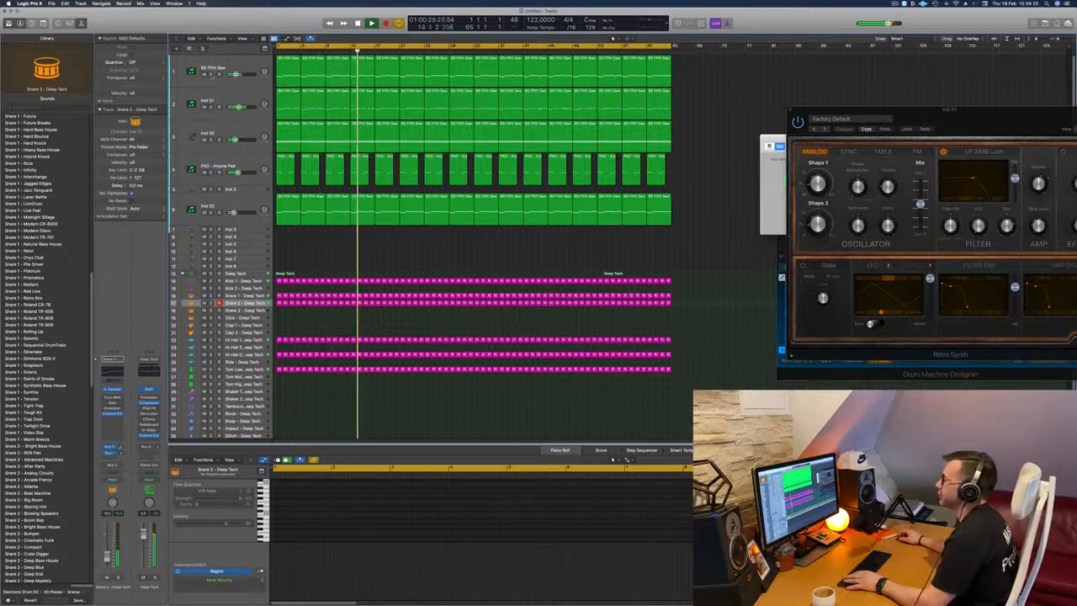
Solo the BS Fifth Saw track briefly, then listen to the full arrangement again from the start.
left_click(212, 75)
left_click(212, 75)
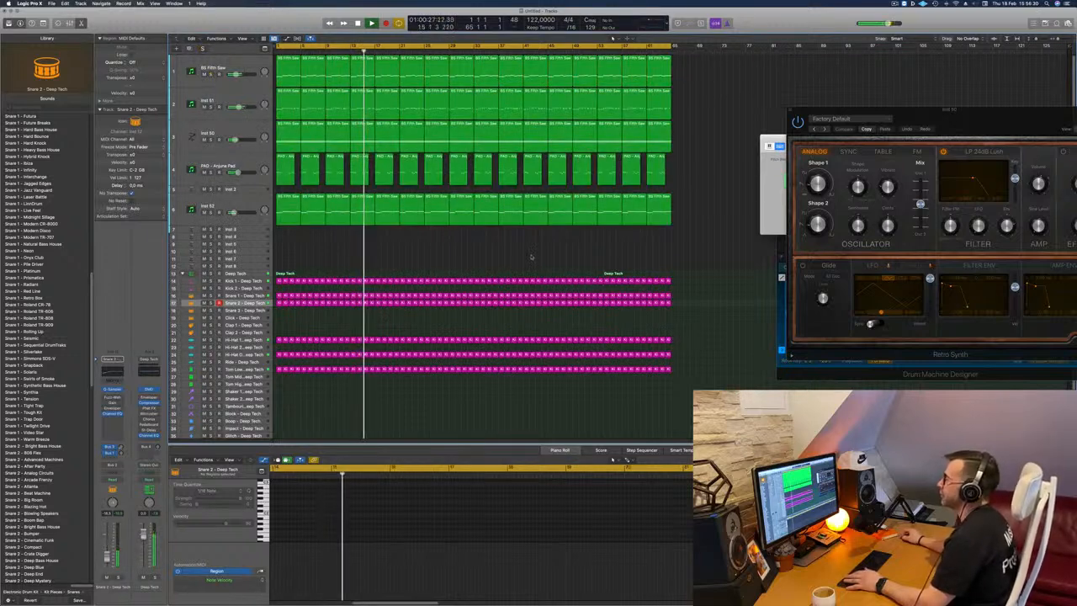
key("Return")
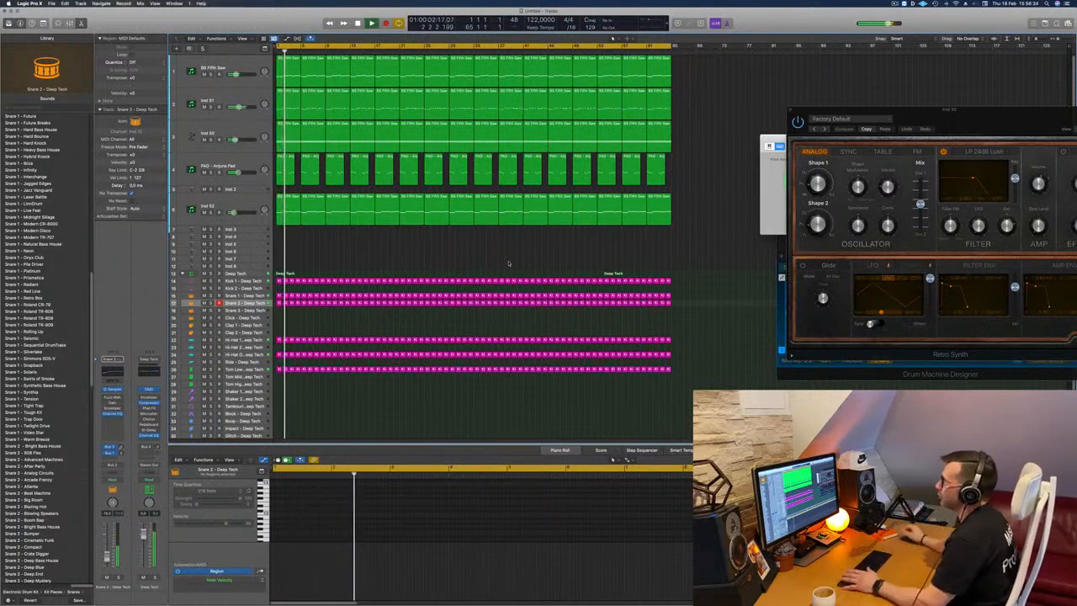
key("Return")
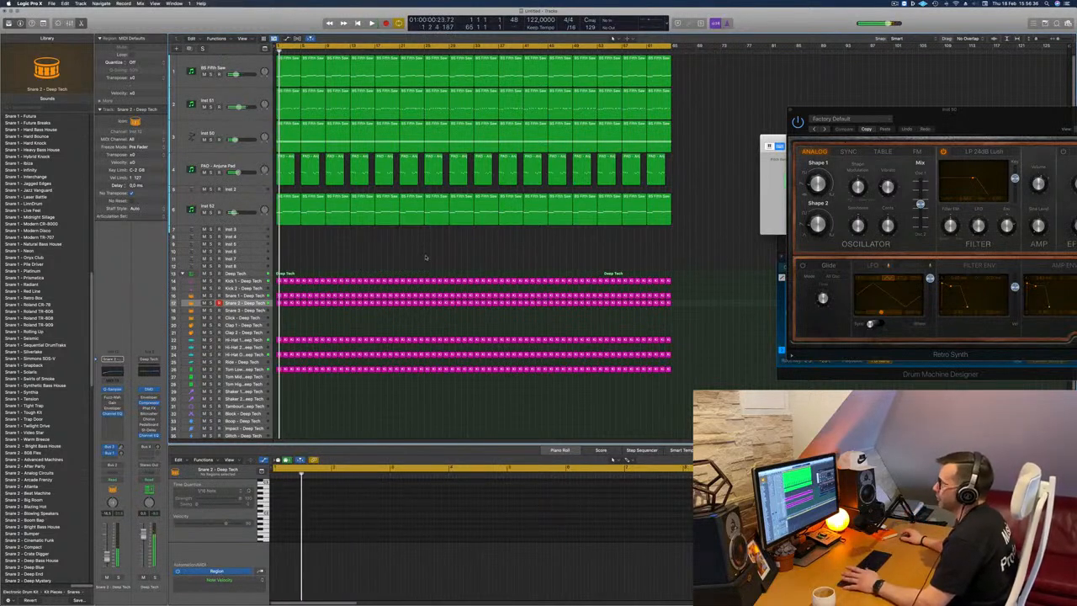
key("Return")
key("Return")
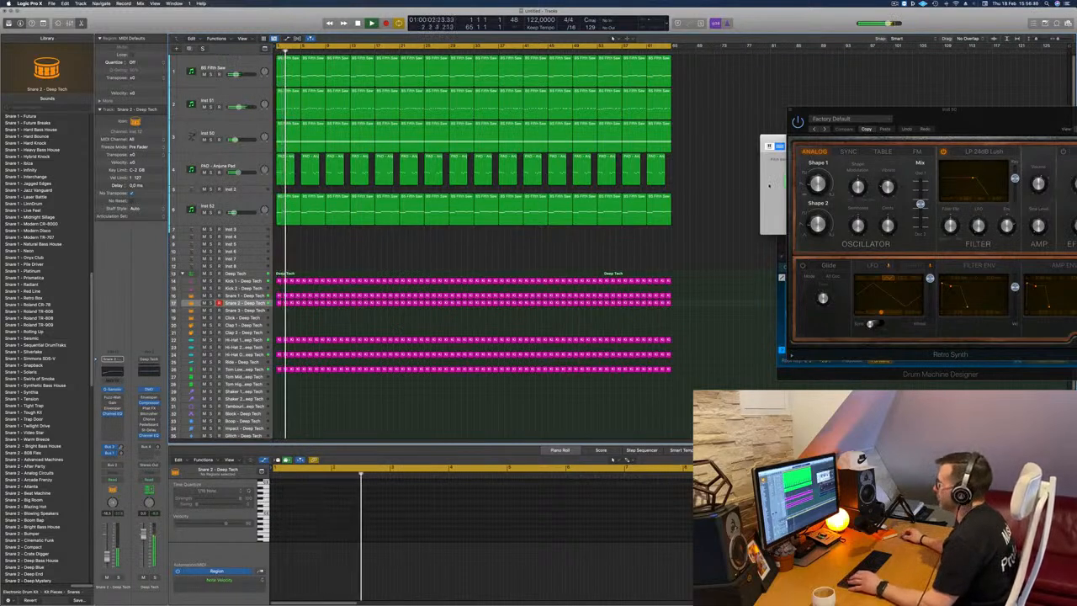
Close the small floating window behind Retro Synth and show the mixer.
left_click(772, 177)
left_click(764, 137)
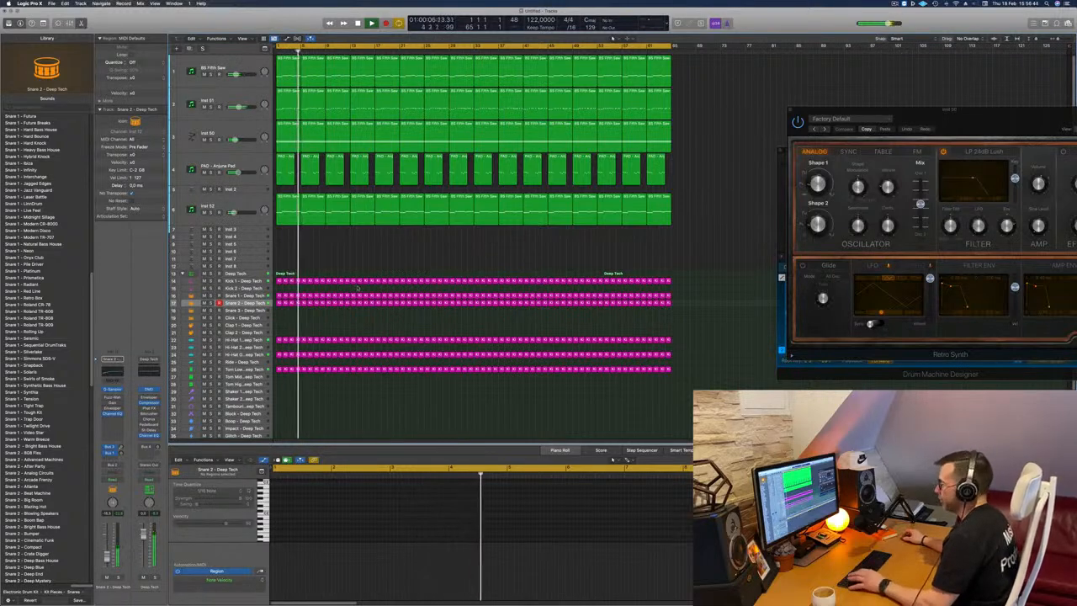
key("x")
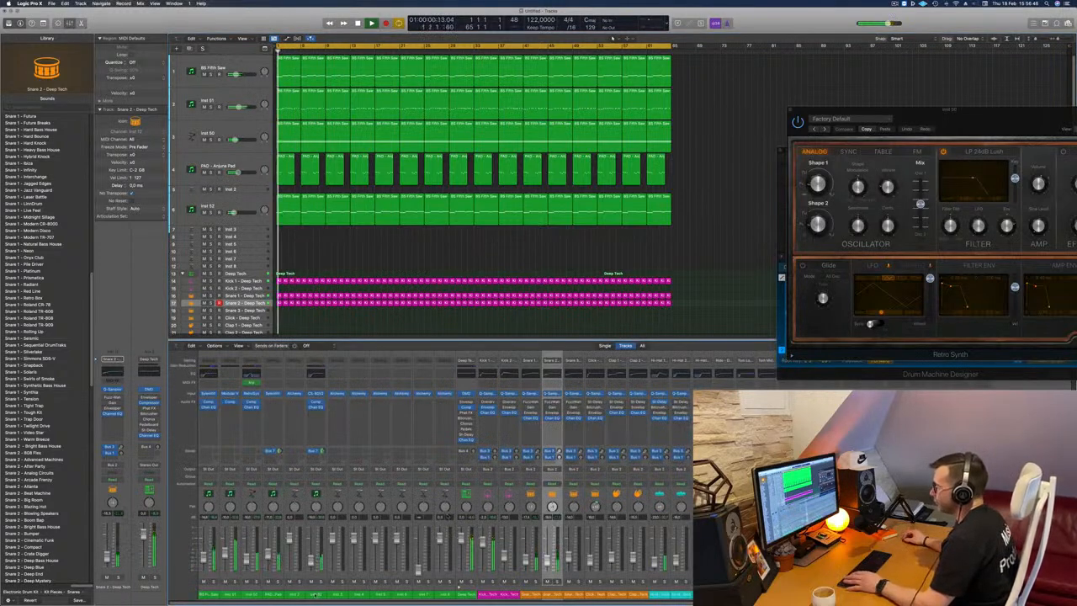
Select the channels from BS Fifth Saw through Inst 52 and pull their faders all the way down.
left_click(315, 594)
left_click(202, 559)
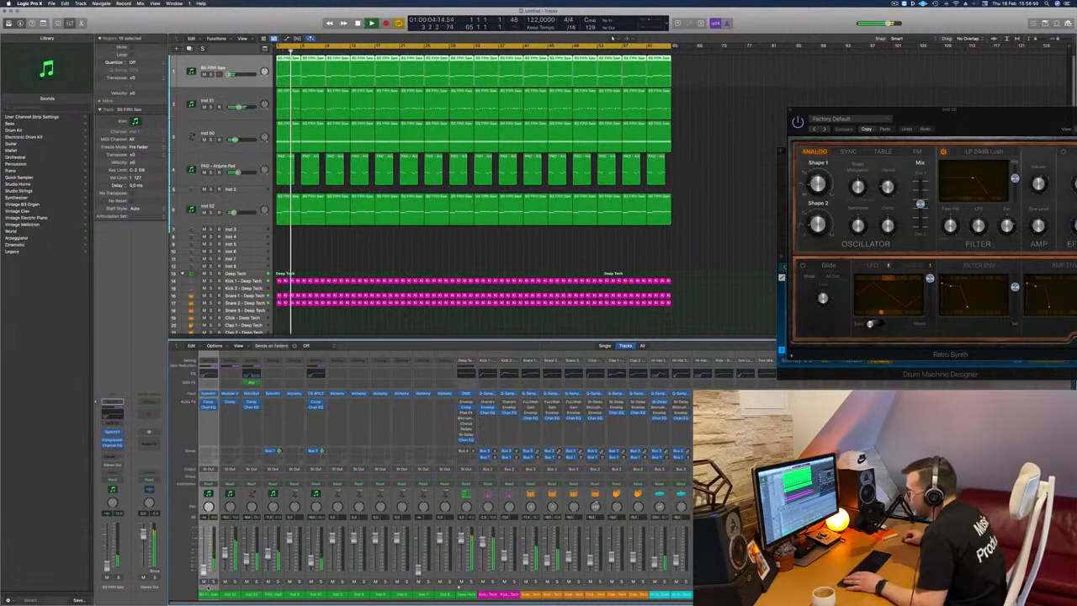
left_click(308, 595, "shift")
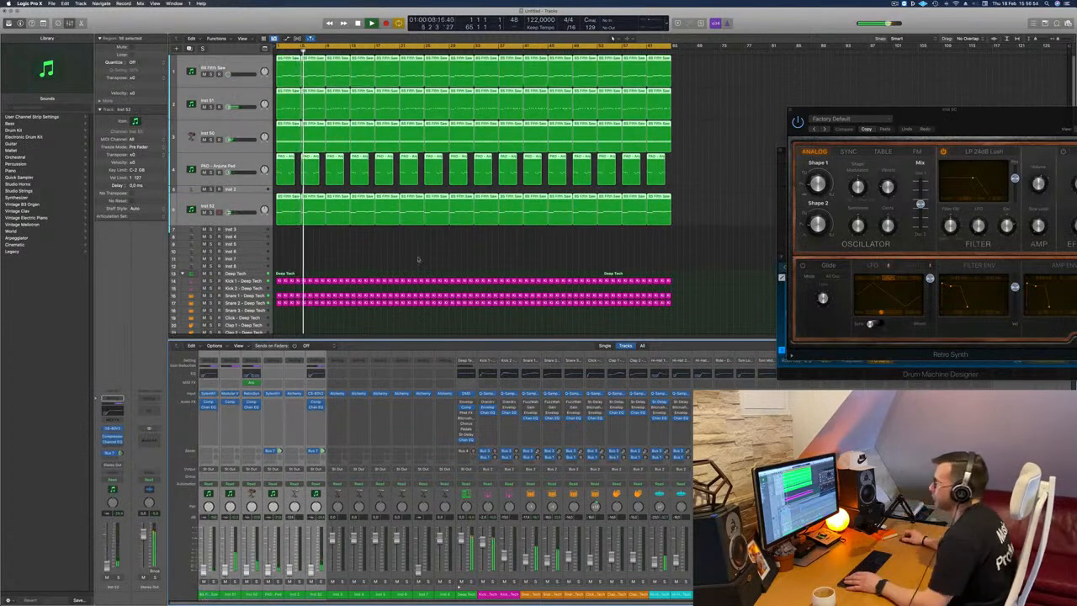
Raise the Snare 1 - Deep Tech channel fader slightly while the drums play alone.
scroll(396, 236, "down", 3)
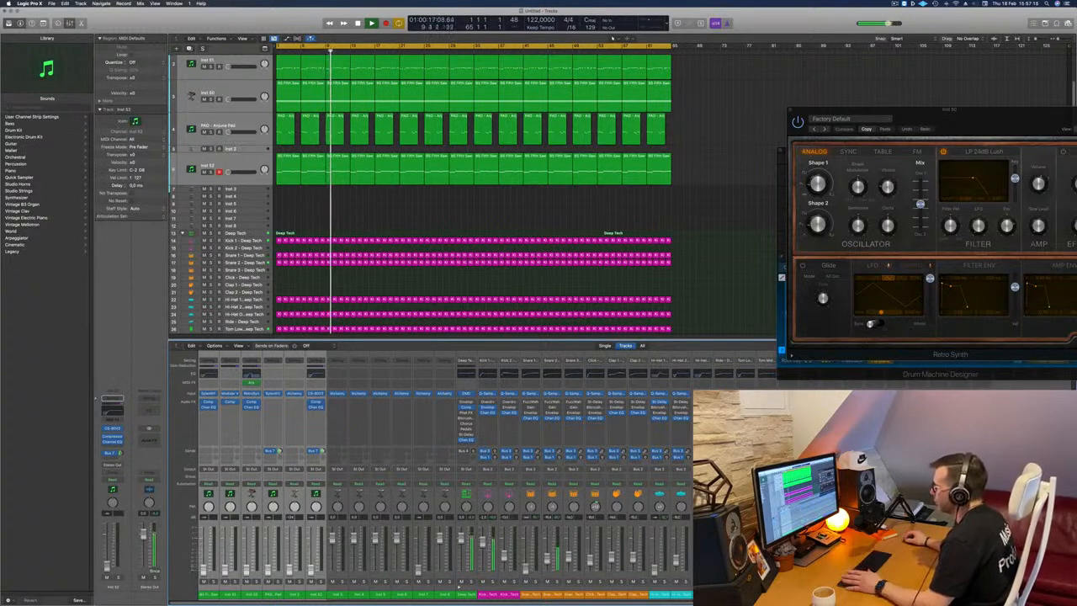
left_click_drag(526, 570, 526, 563)
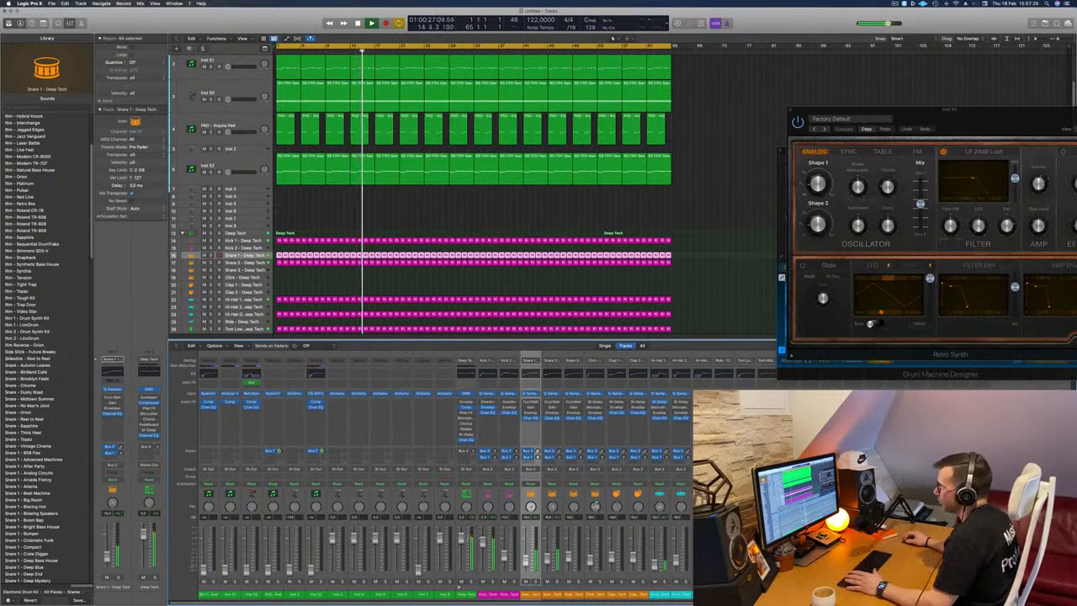
Bring the Inst 51 and BS Fifth Saw tracks back in by raising their faders against the drums.
left_click(461, 539)
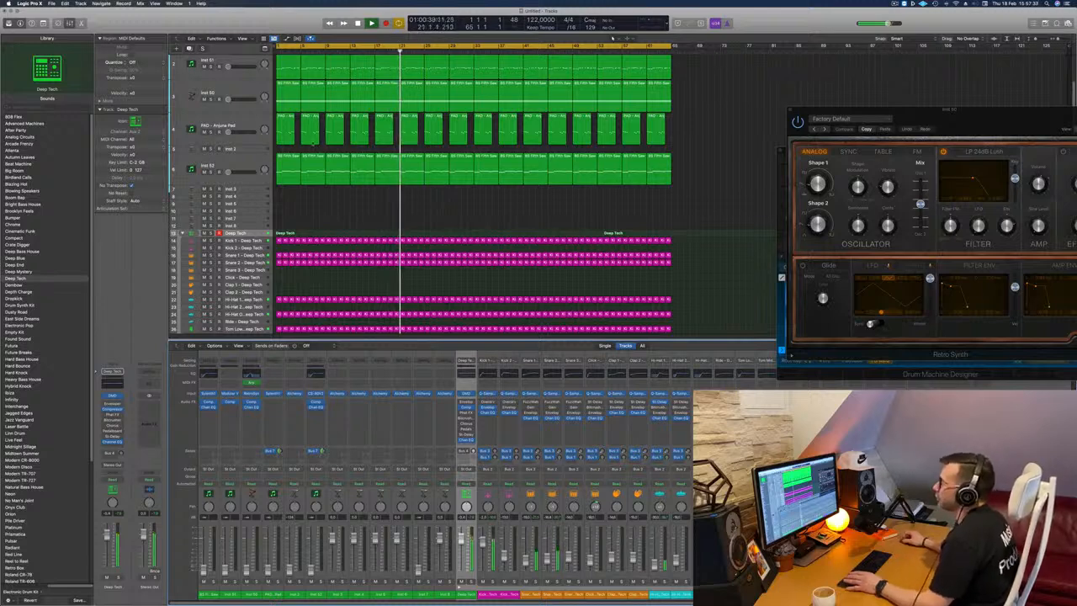
scroll(613, 38, "up", 3)
left_click(224, 100)
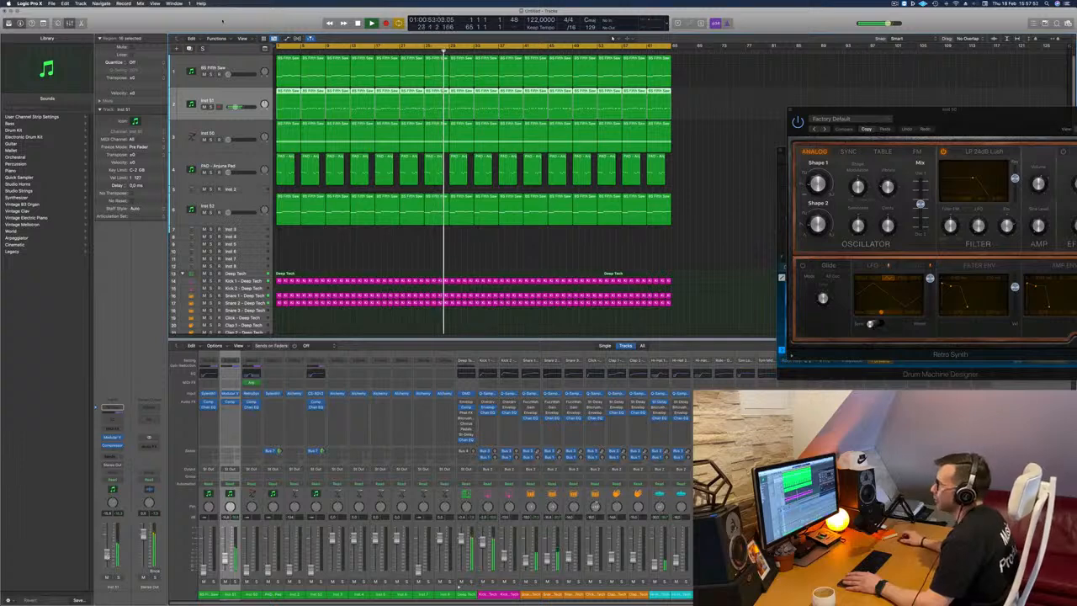
key("Up")
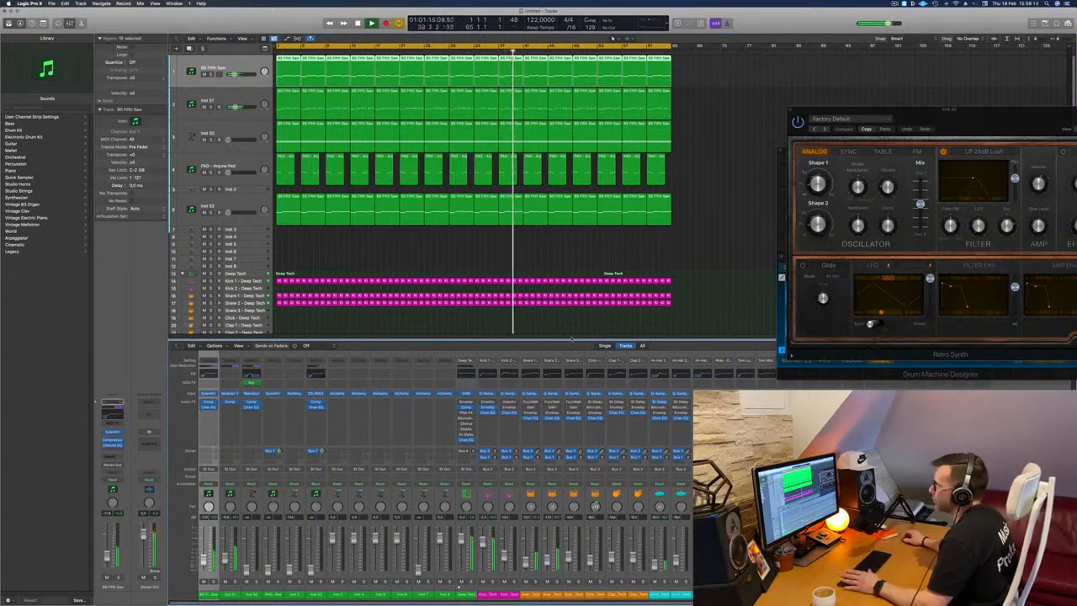
Solo Inst 51 and BS Fifth Saw in turn to compare them, and raise the Inst 51 fader slightly.
left_click(197, 102)
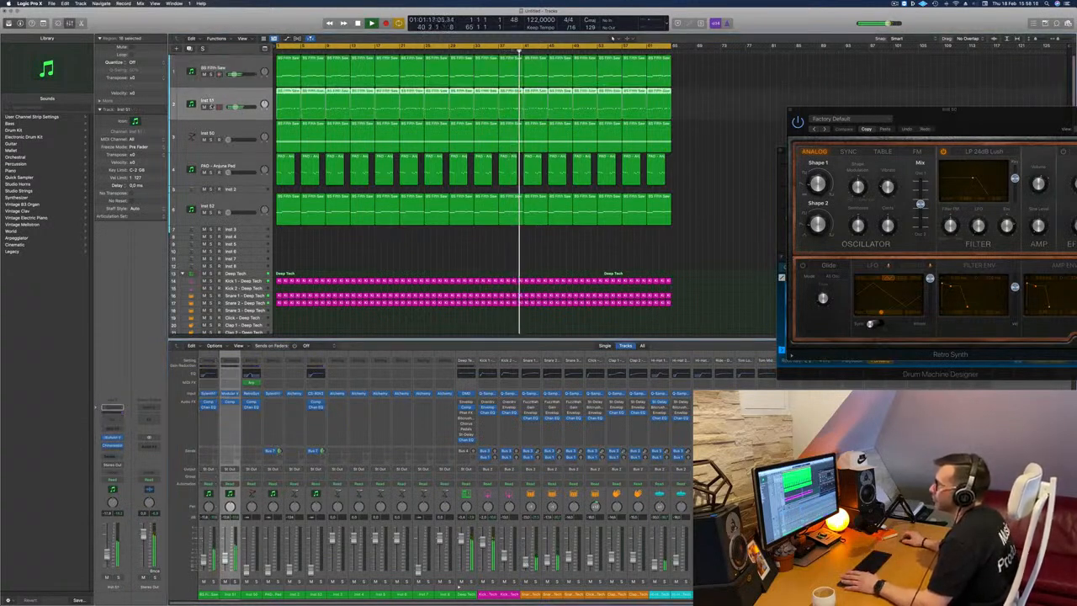
left_click(211, 107)
left_click(211, 107)
left_click(210, 74)
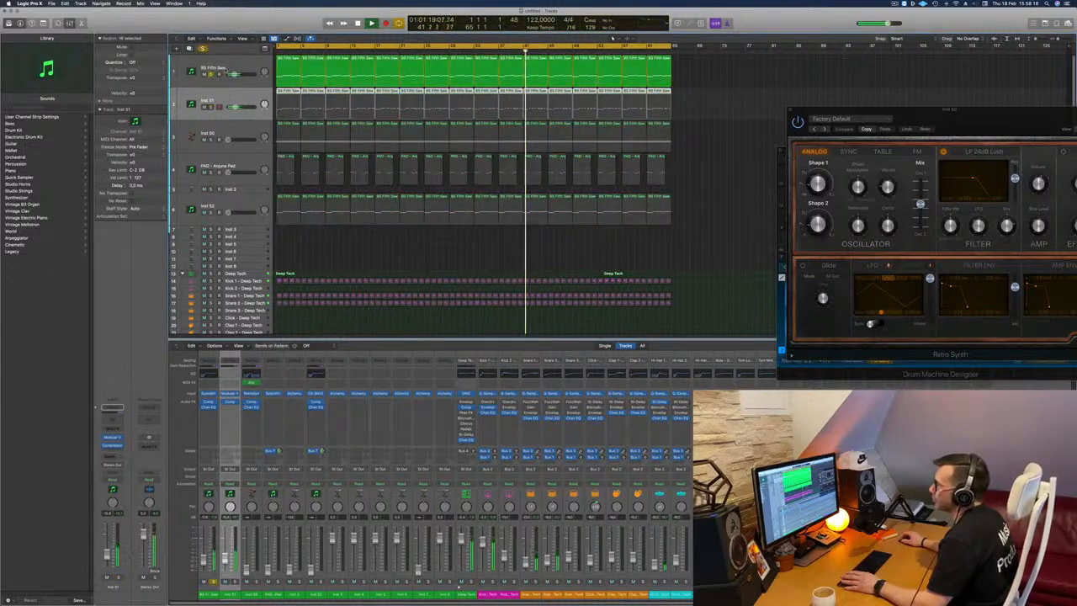
left_click(210, 74)
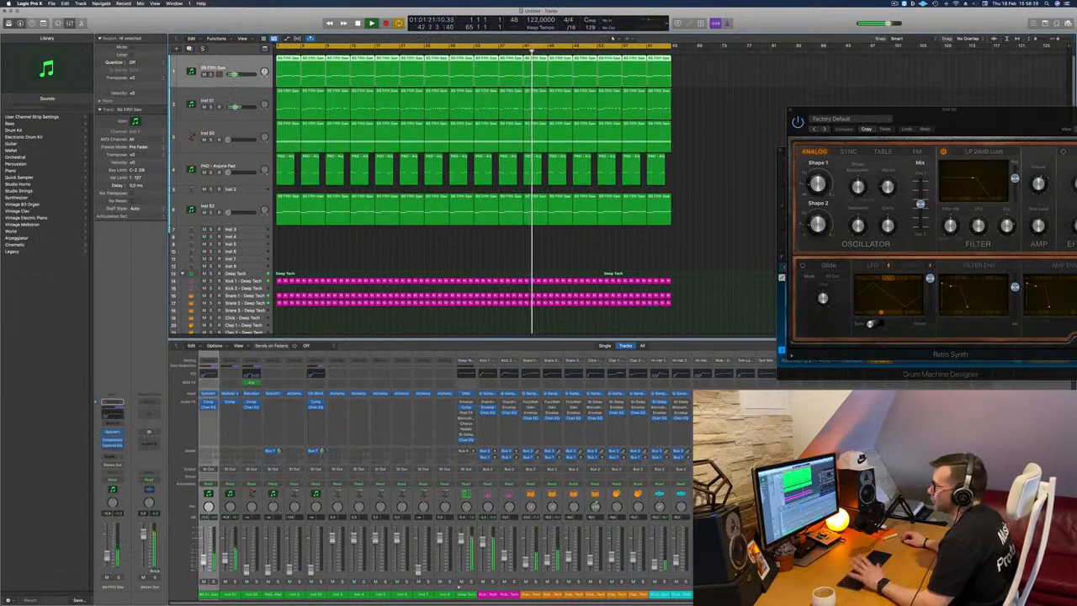
left_click(222, 98)
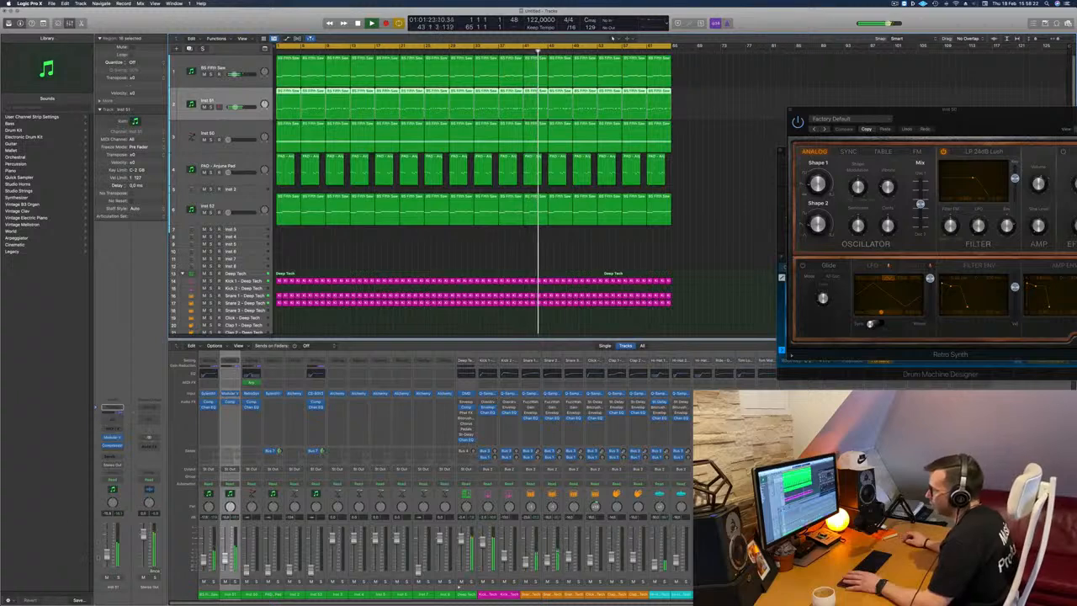
left_click(118, 577)
left_click(118, 577)
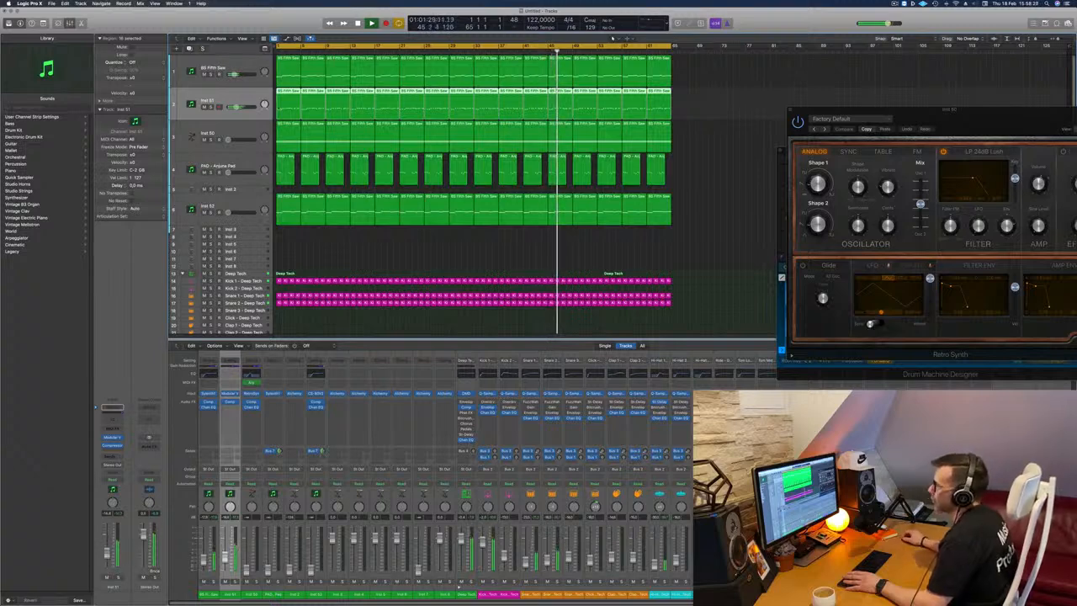
Look at the Sylenth1 instrument on the BS Fifth Saw track and close it again.
key("Up")
left_click(113, 432)
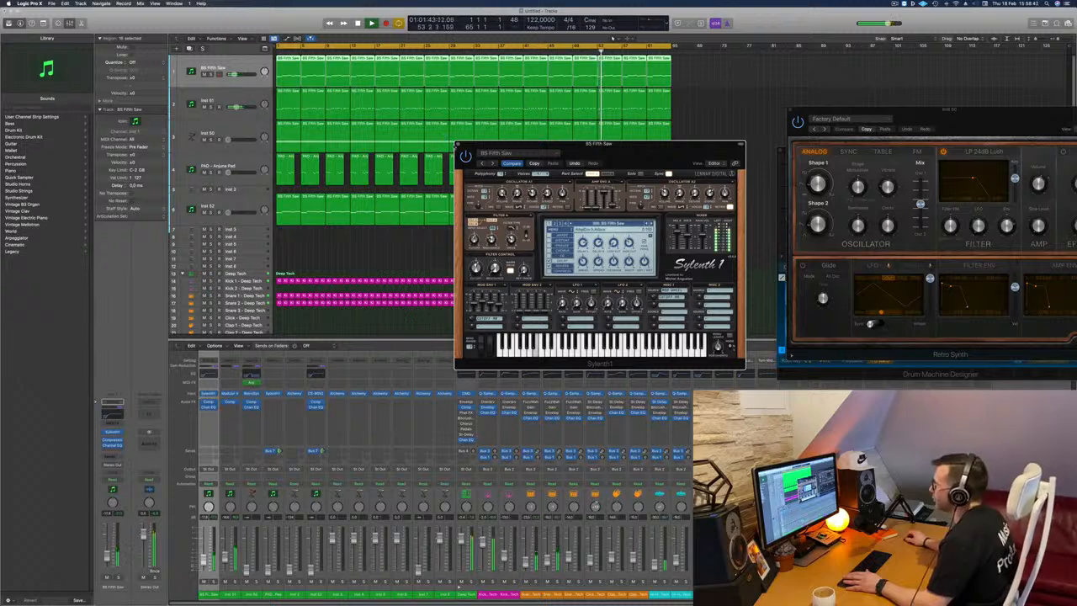
left_click(459, 144)
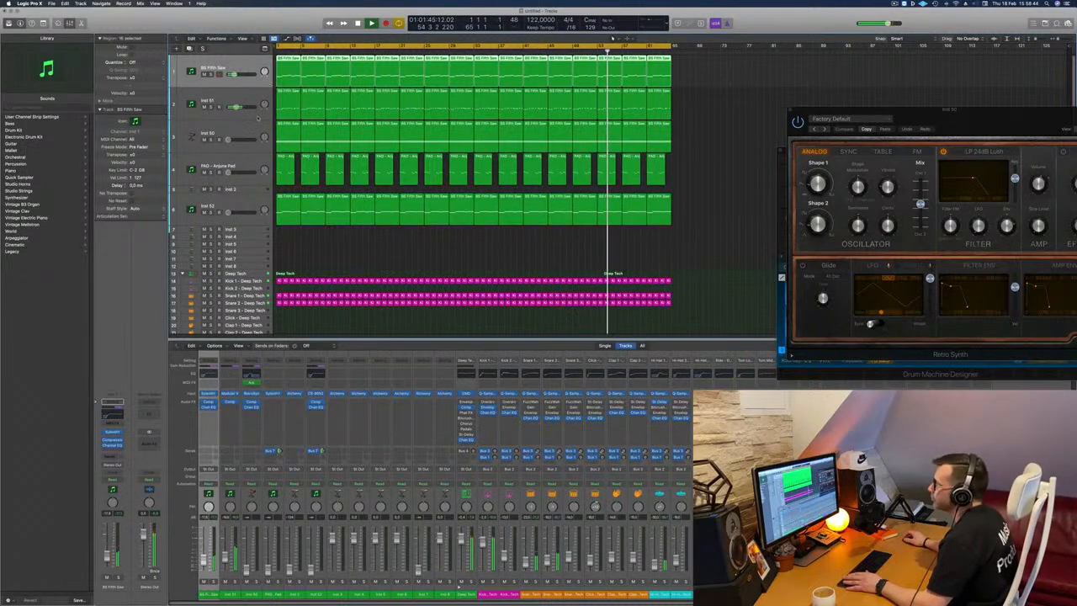
Raise the Inst 50 fader into the mix and place its Retro Synth window over the arrangement.
left_click(234, 203)
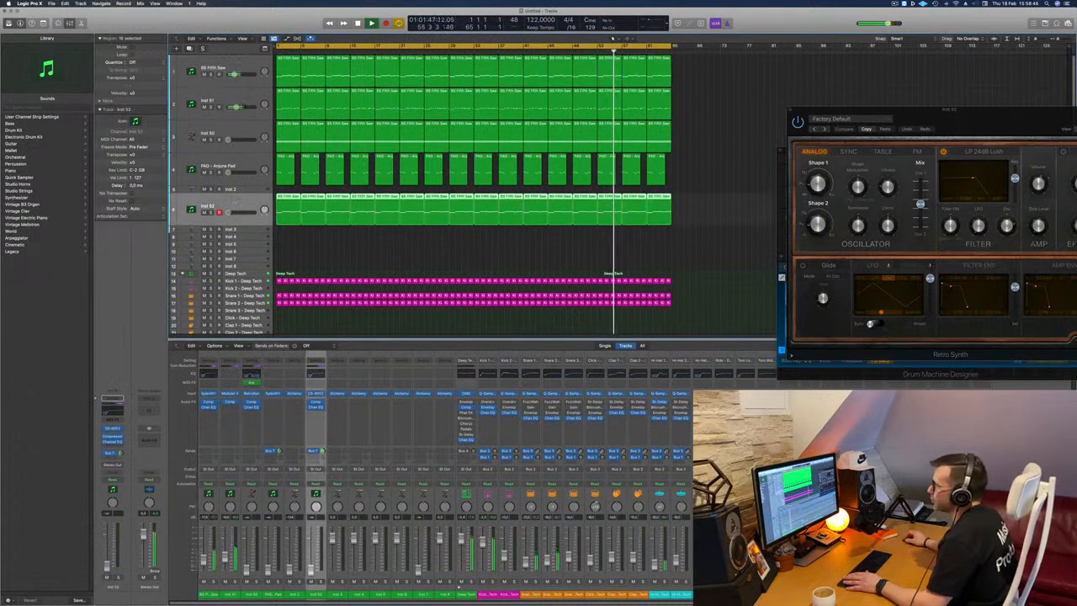
left_click(221, 131)
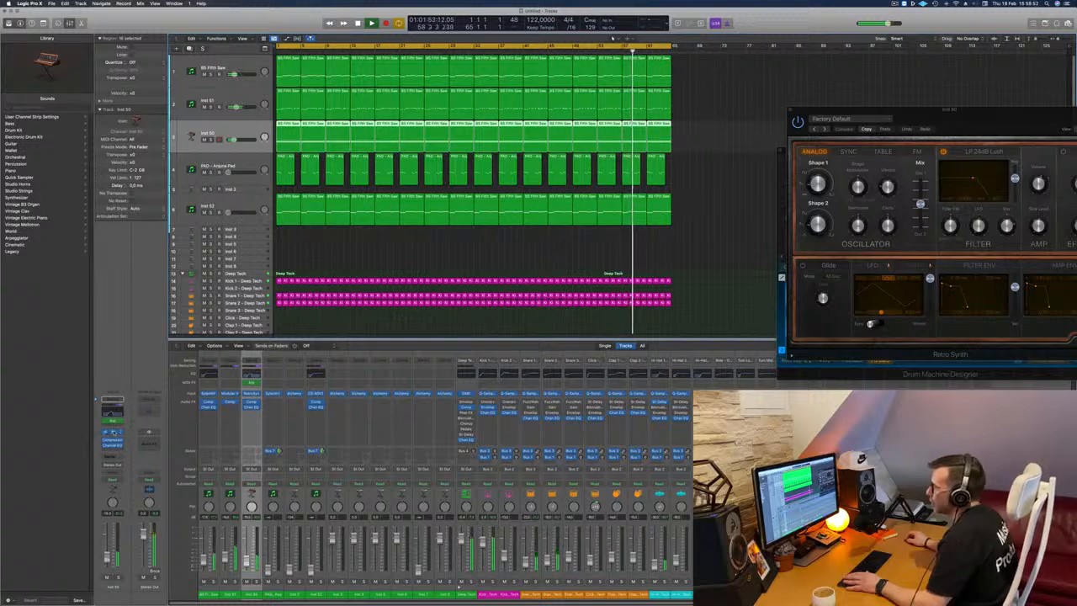
left_click(114, 432)
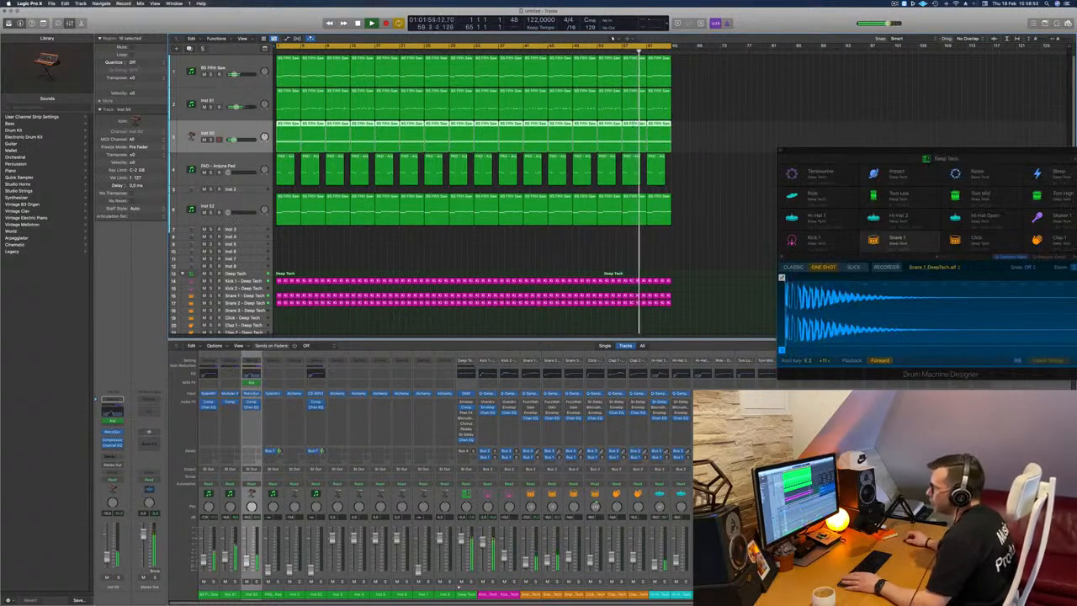
left_click(113, 433)
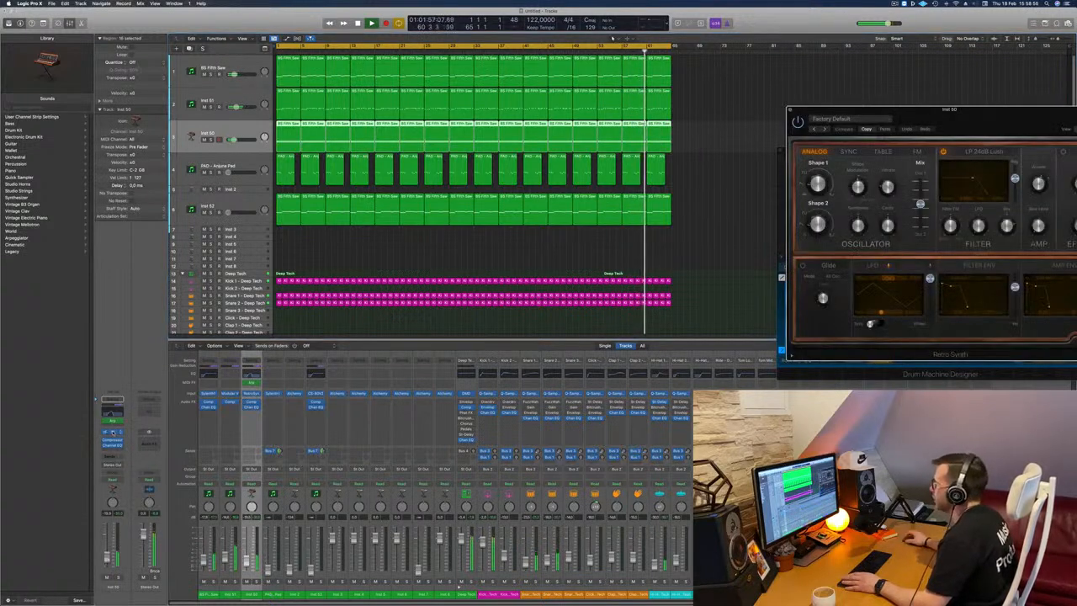
left_click_drag(817, 128, 548, 151)
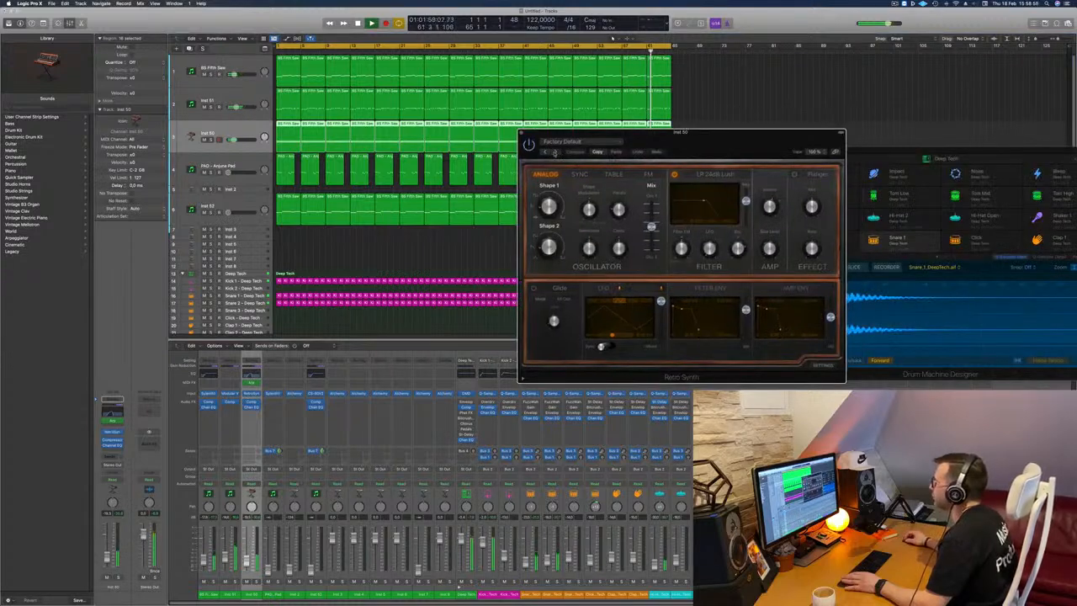
Audition the Retro Synth lead presets in order from Antimatter Synth to Digicream during playback.
left_click(555, 152)
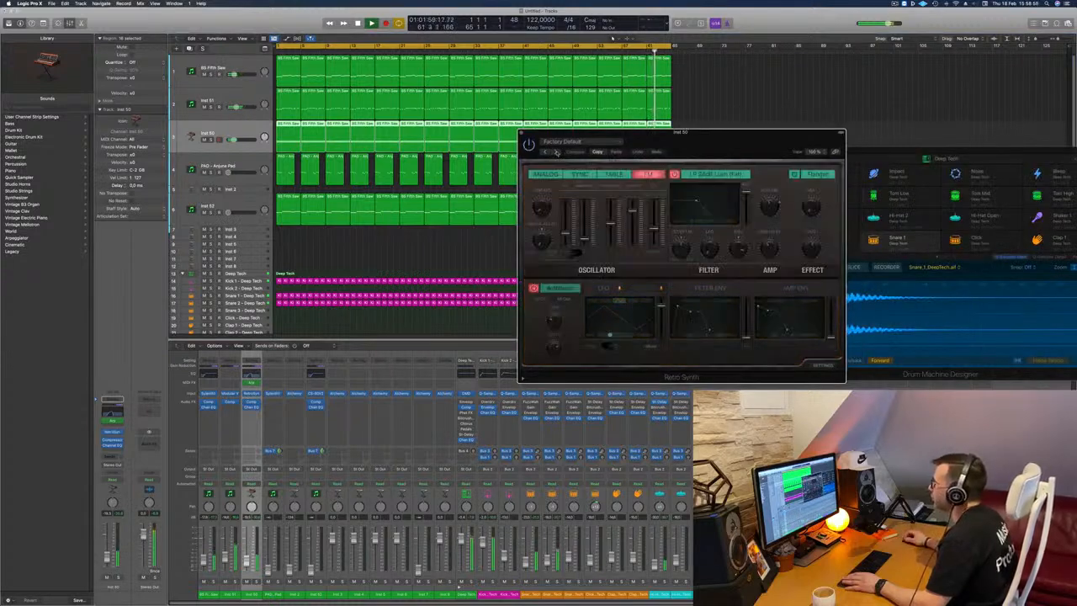
left_click(556, 152)
left_click(555, 152)
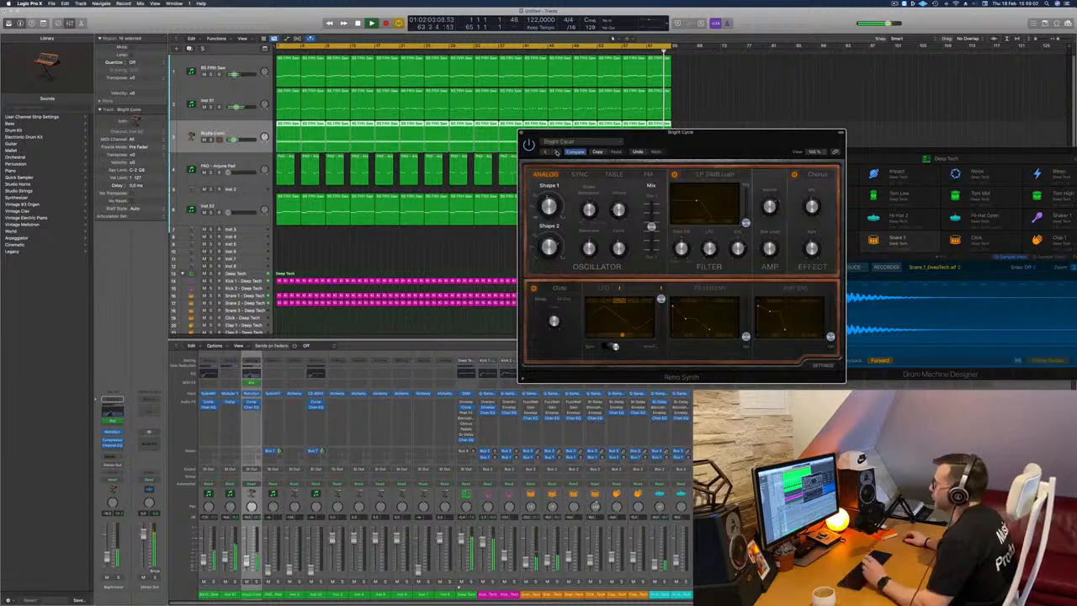
left_click(556, 152)
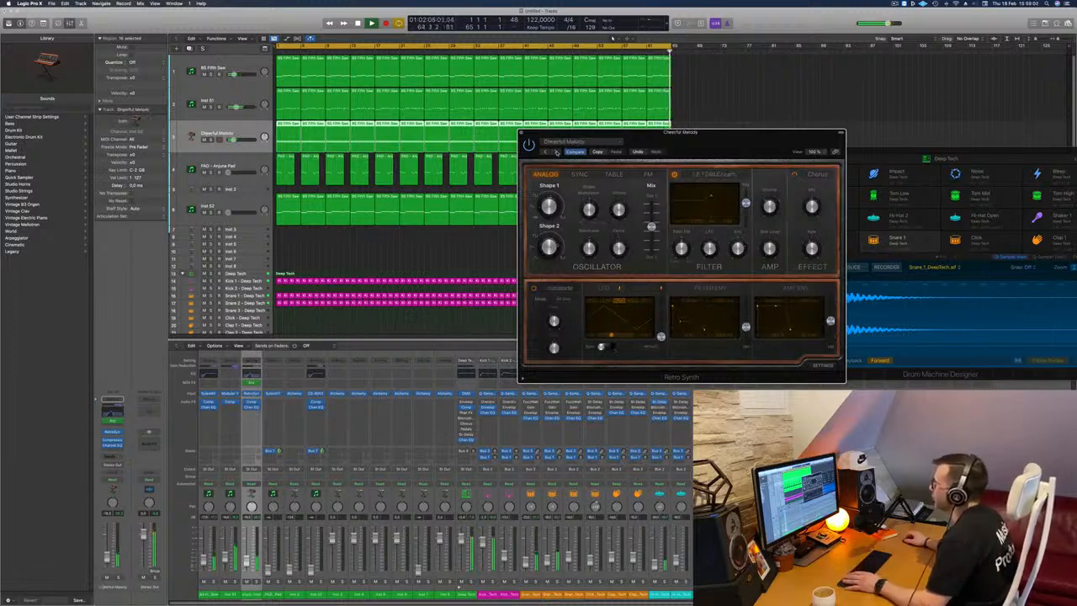
left_click(555, 152)
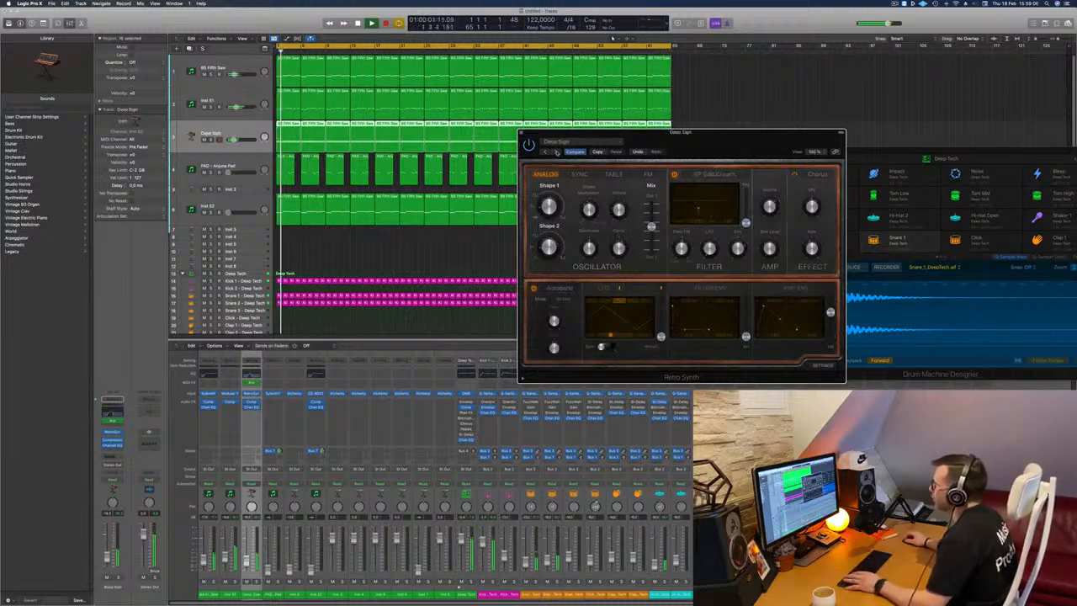
left_click(555, 153)
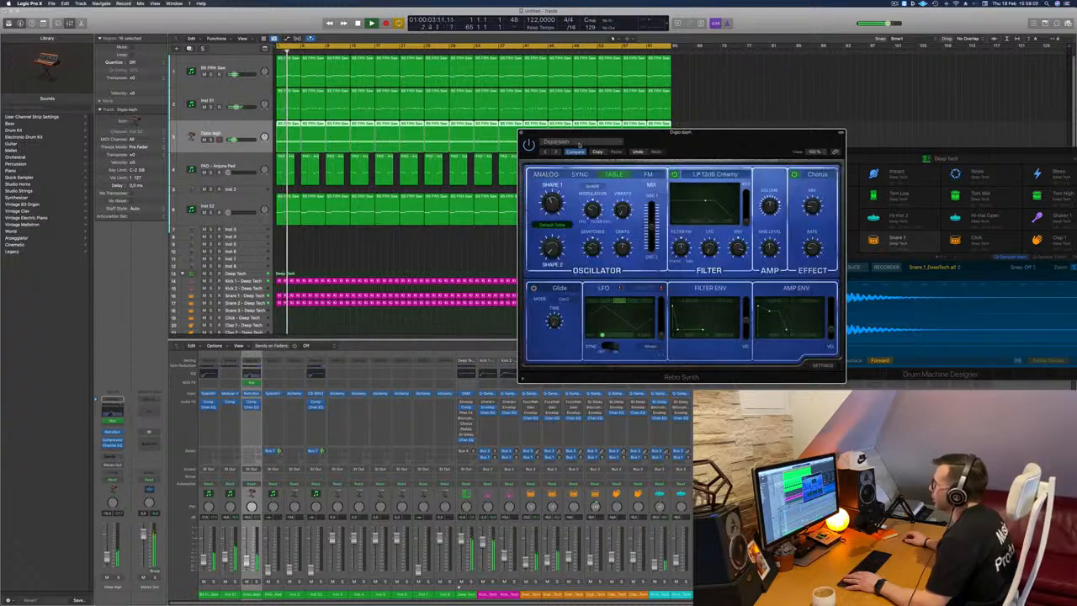
Audition the first Retro Synth presets in the Synth Bass category, up to Big Tooth Bass.
left_click(579, 143)
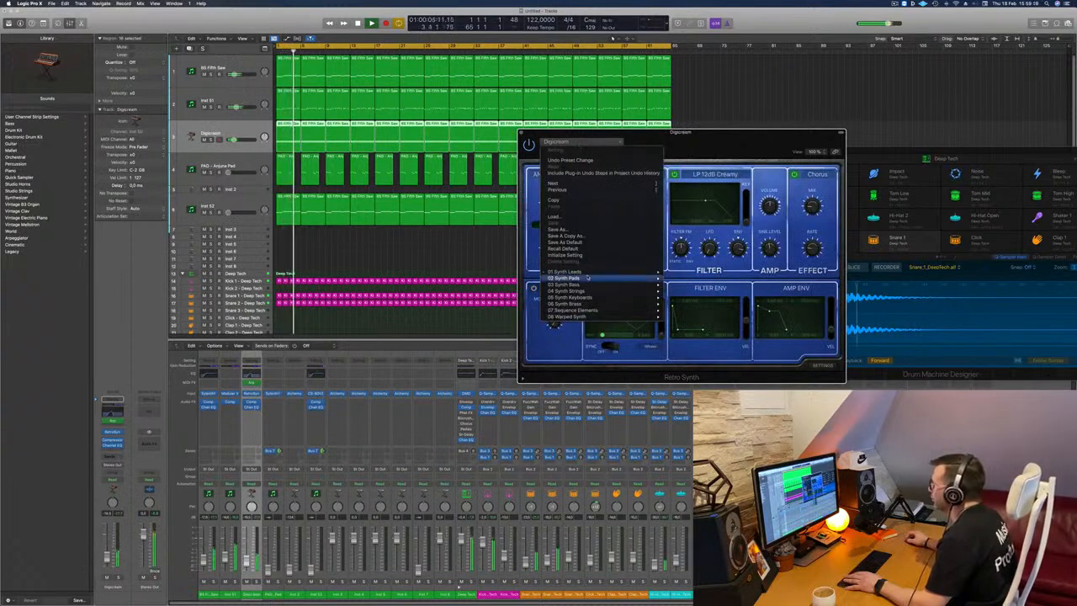
mouse_move(592, 285)
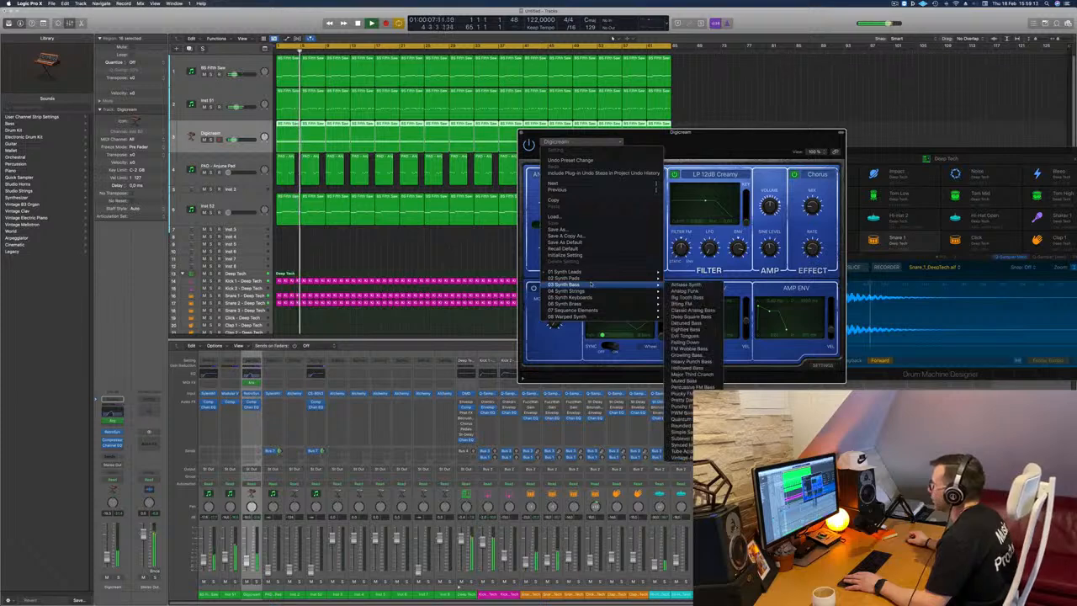
left_click(687, 284)
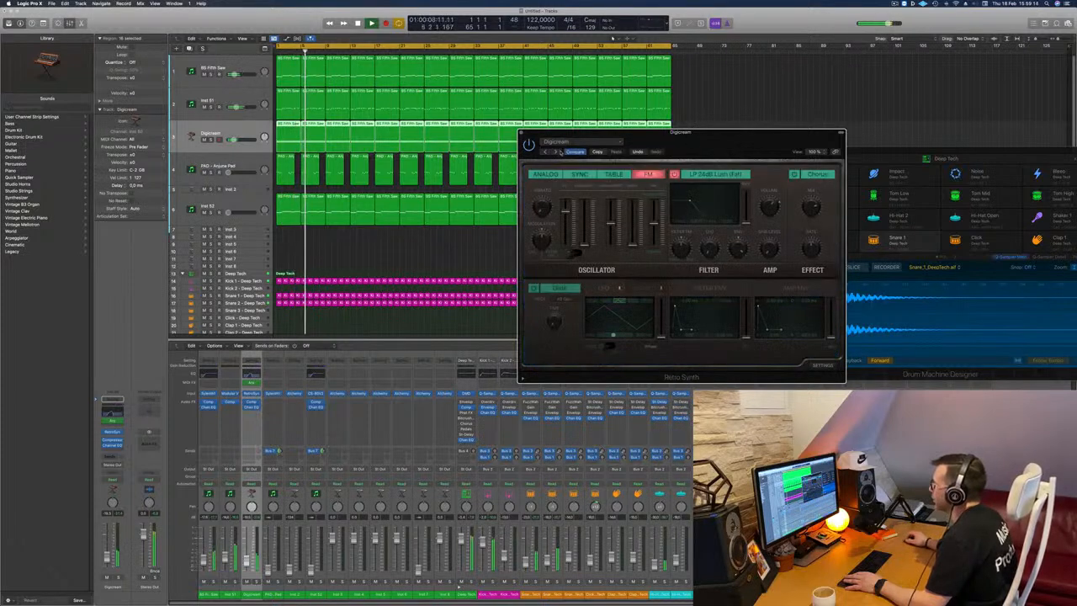
left_click(557, 151)
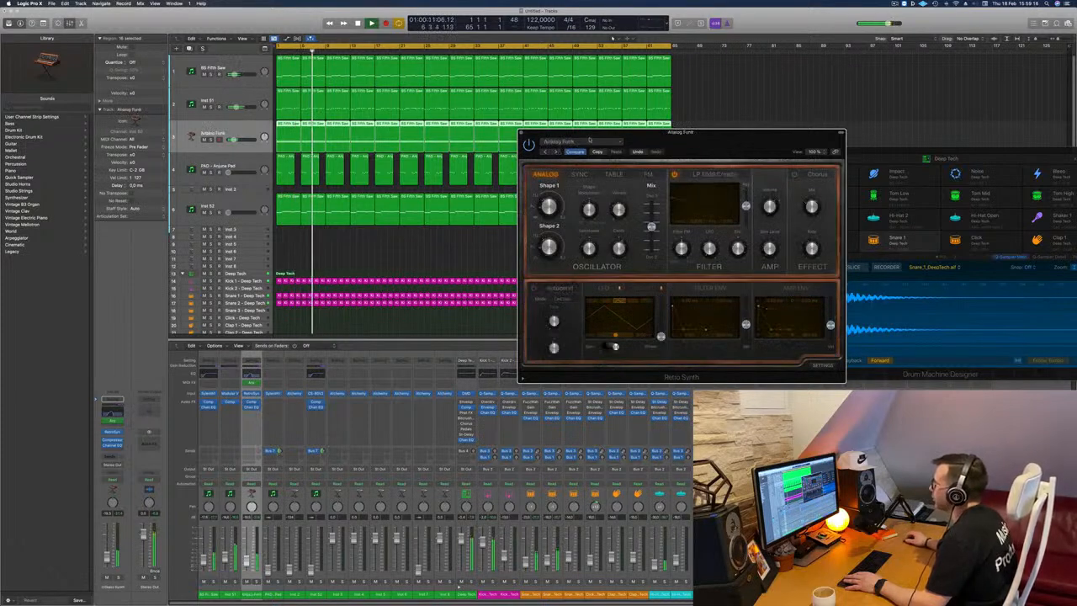
Load the Calming Bells preset from Synth Keyboards and audition the following presets up to Harmonic Waves.
left_click(589, 141)
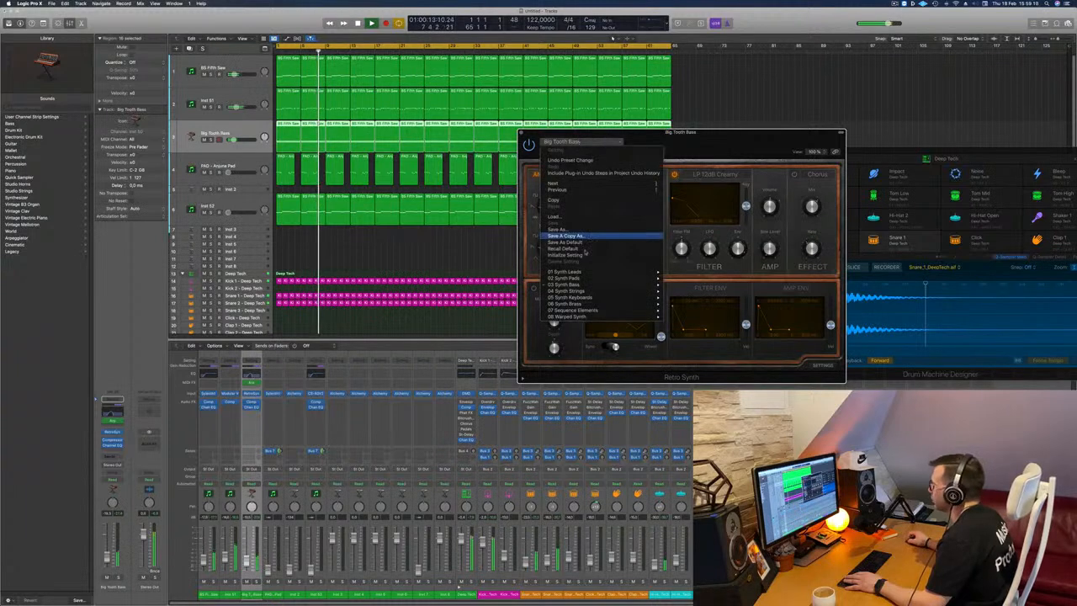
mouse_move(583, 300)
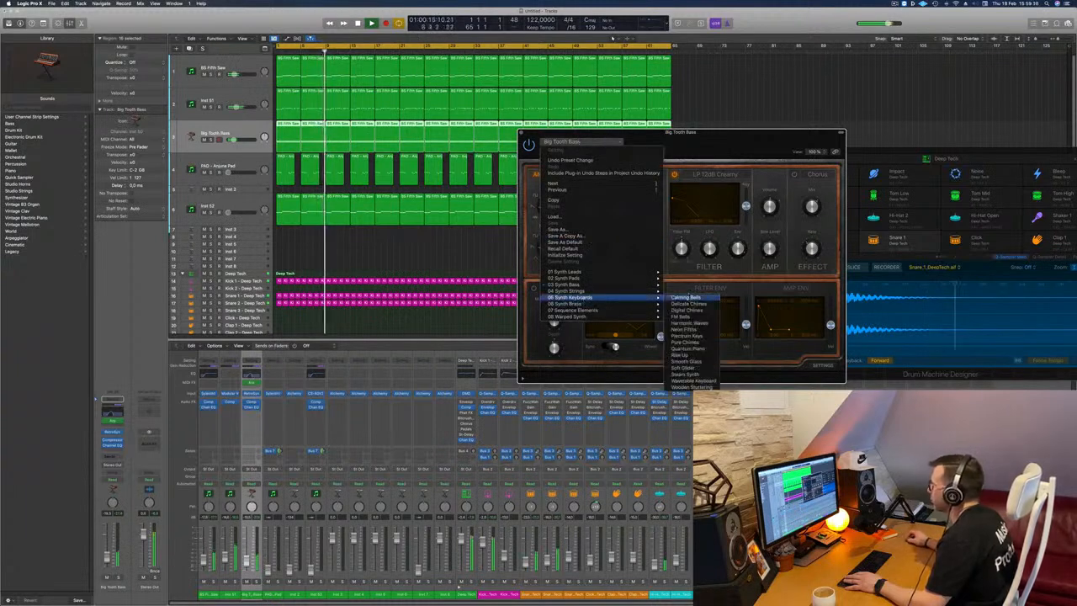
left_click(684, 297)
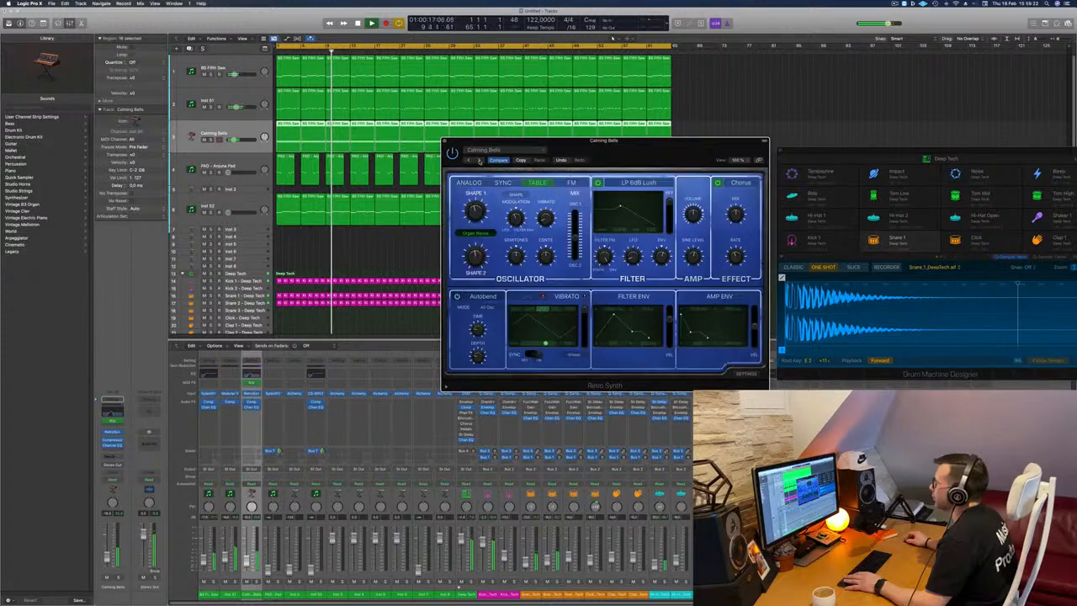
left_click(479, 160)
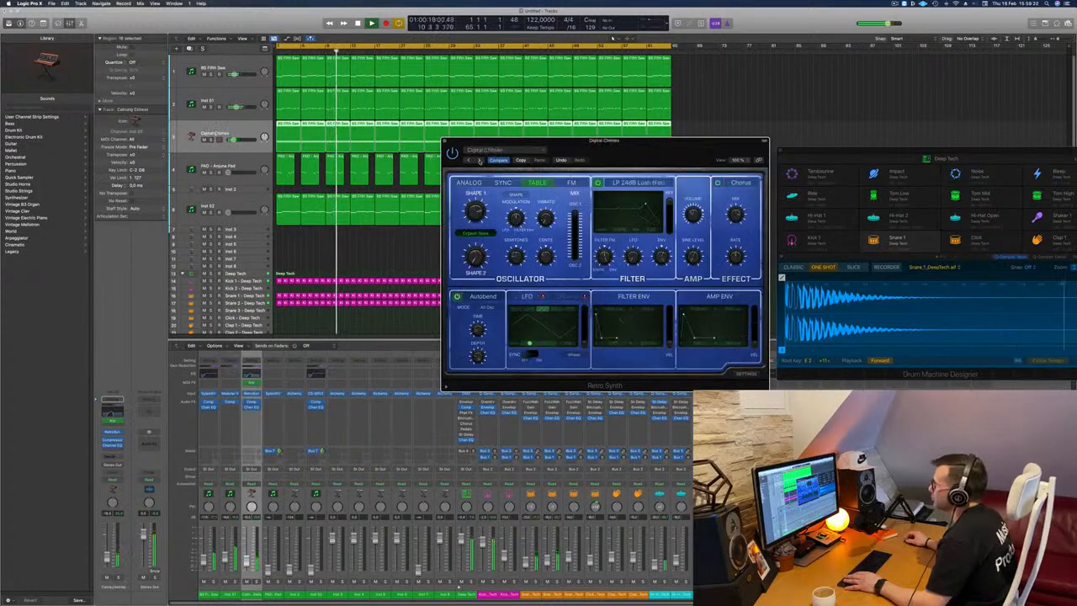
left_click(479, 161)
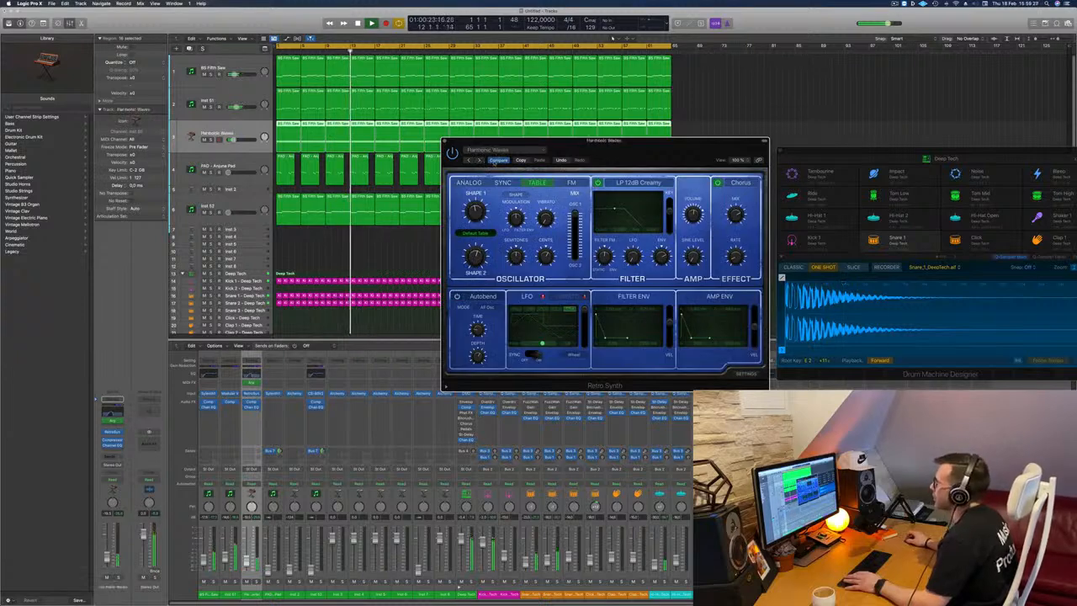
Load the Wormhole Lead preset from Synth Leads and audition backwards through the leads to Synthesized Voice.
left_click(497, 150)
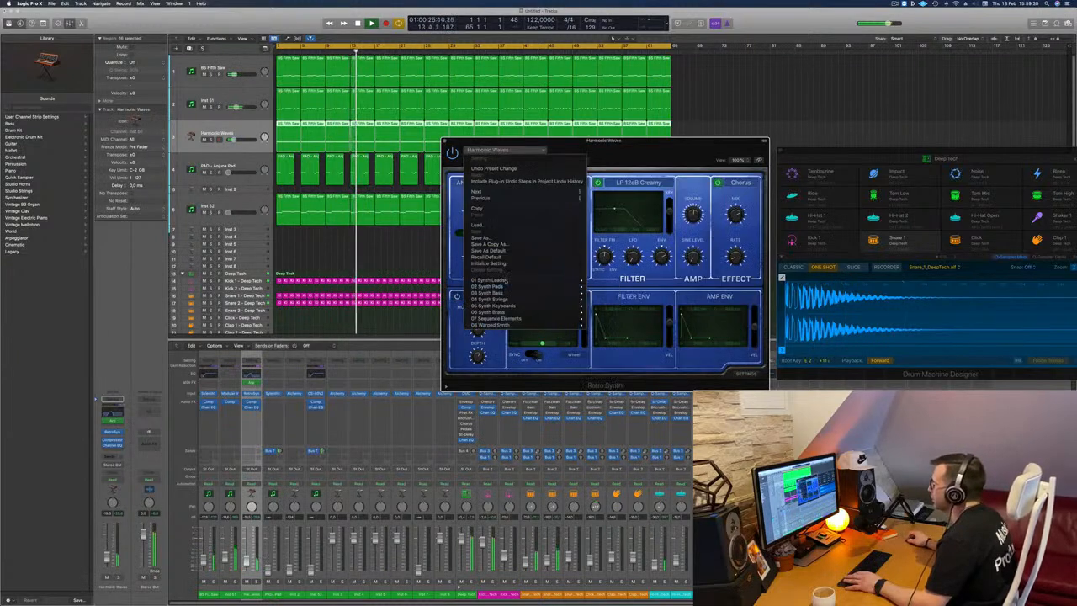
mouse_move(517, 282)
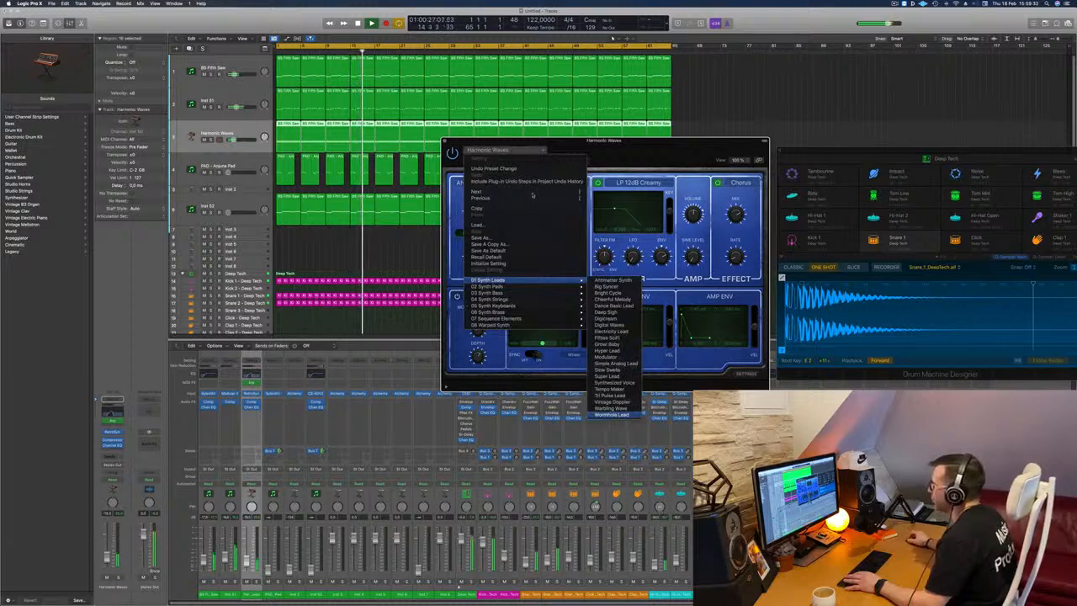
left_click(612, 415)
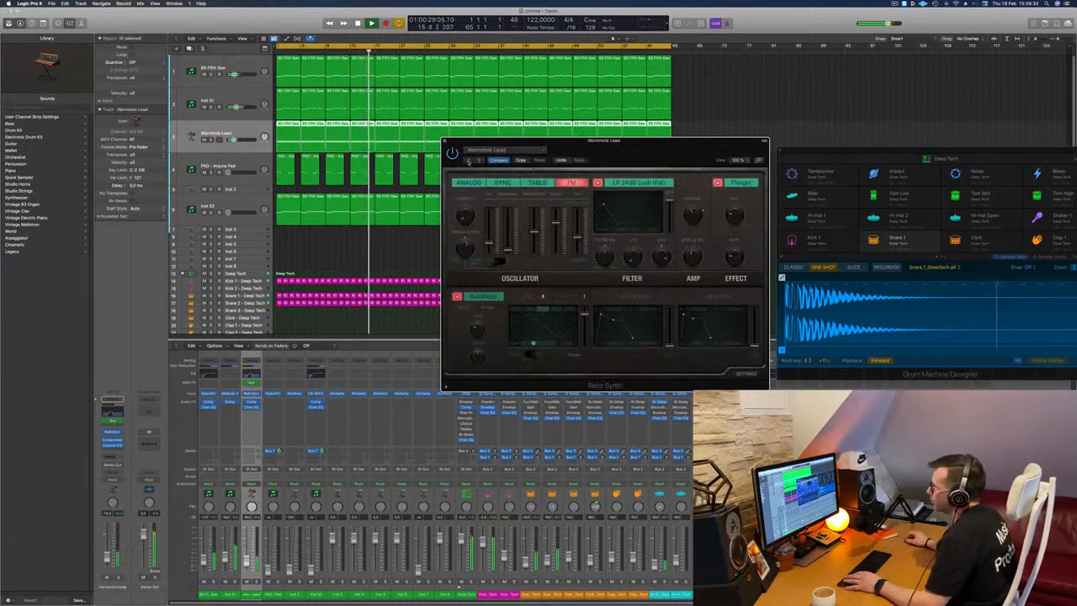
left_click(468, 161)
left_click(468, 160)
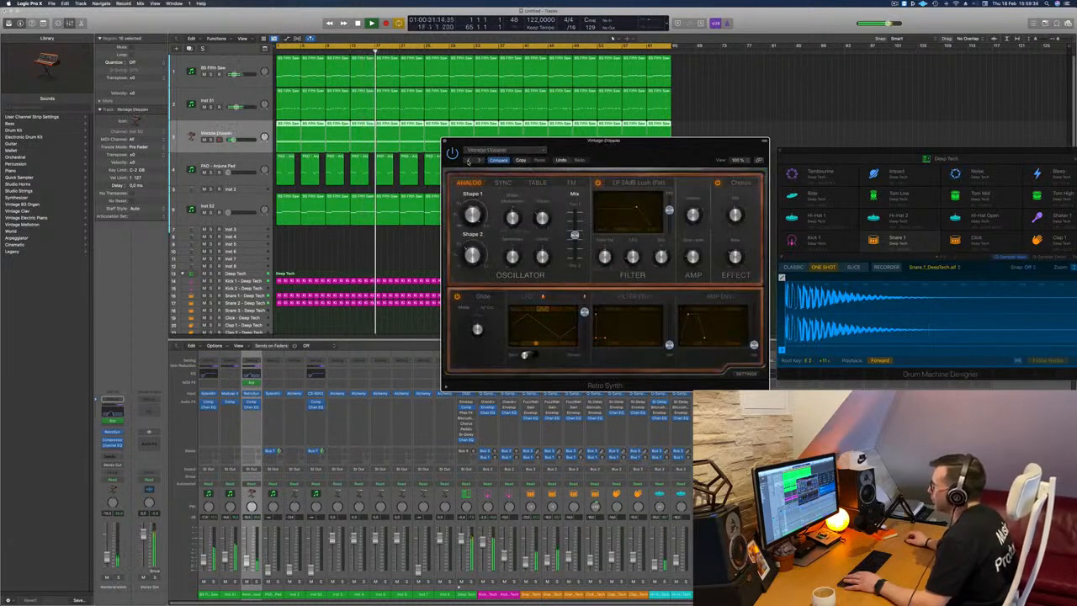
left_click(468, 160)
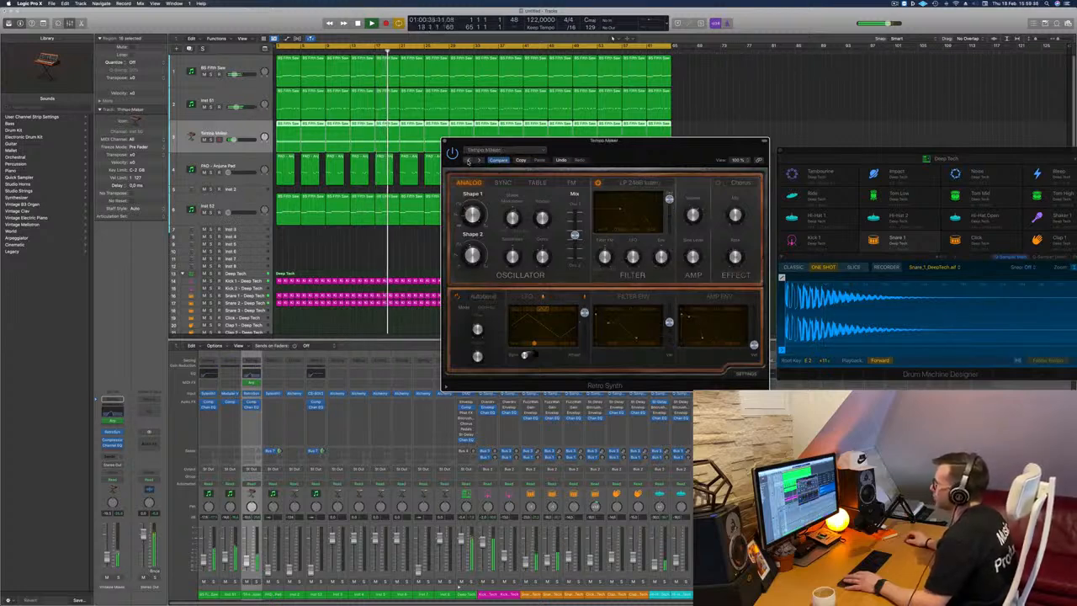
left_click(468, 160)
left_click(469, 161)
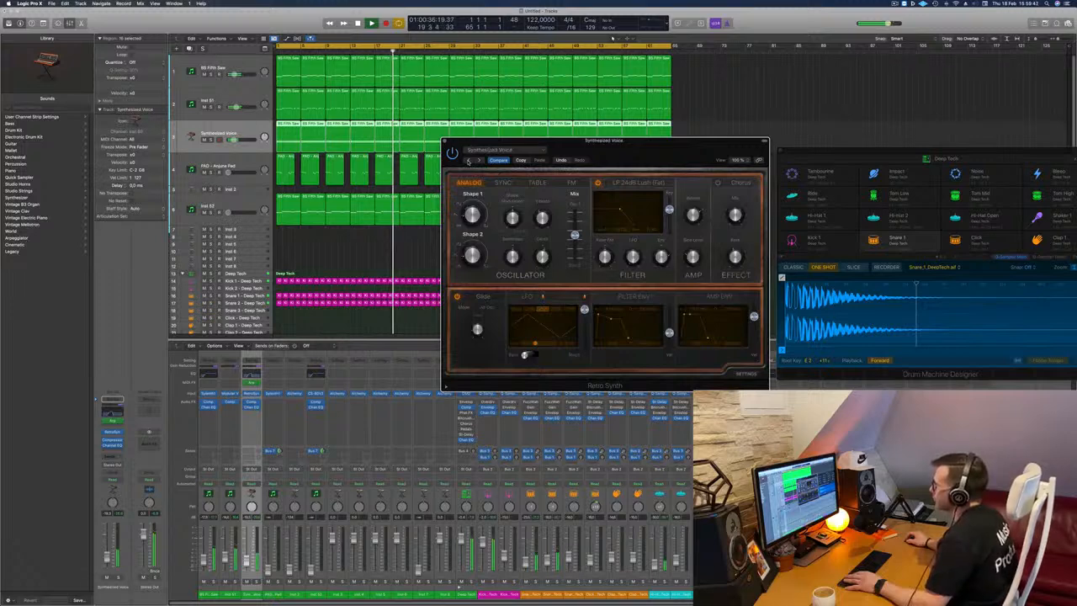
Audition the Retro Synth lead presets backwards from Synthesized Voice to Electricity Lead during playback.
left_click(468, 160)
left_click(468, 160)
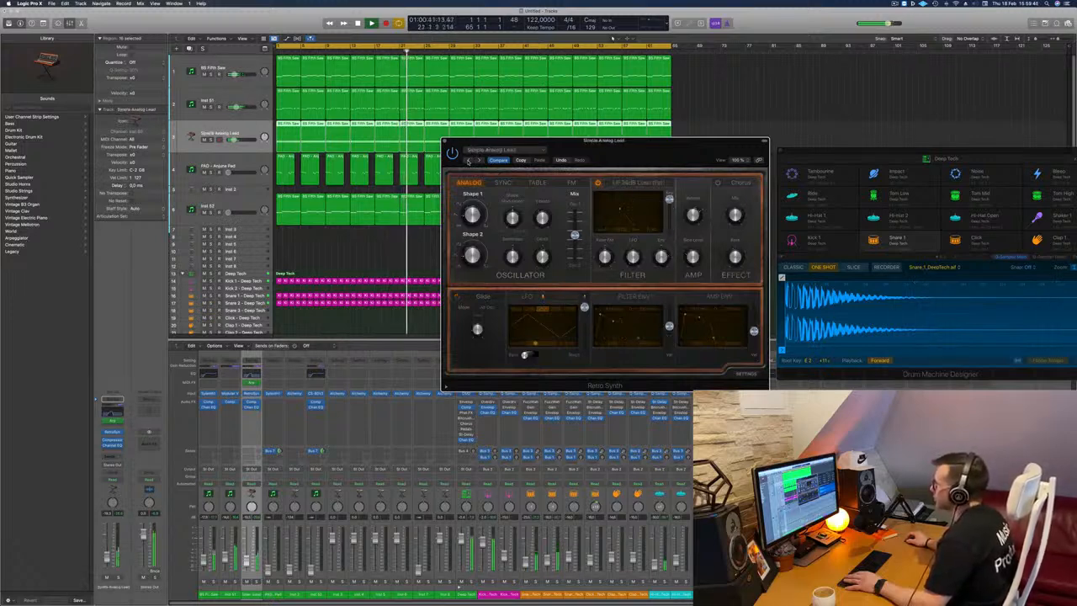
left_click(468, 160)
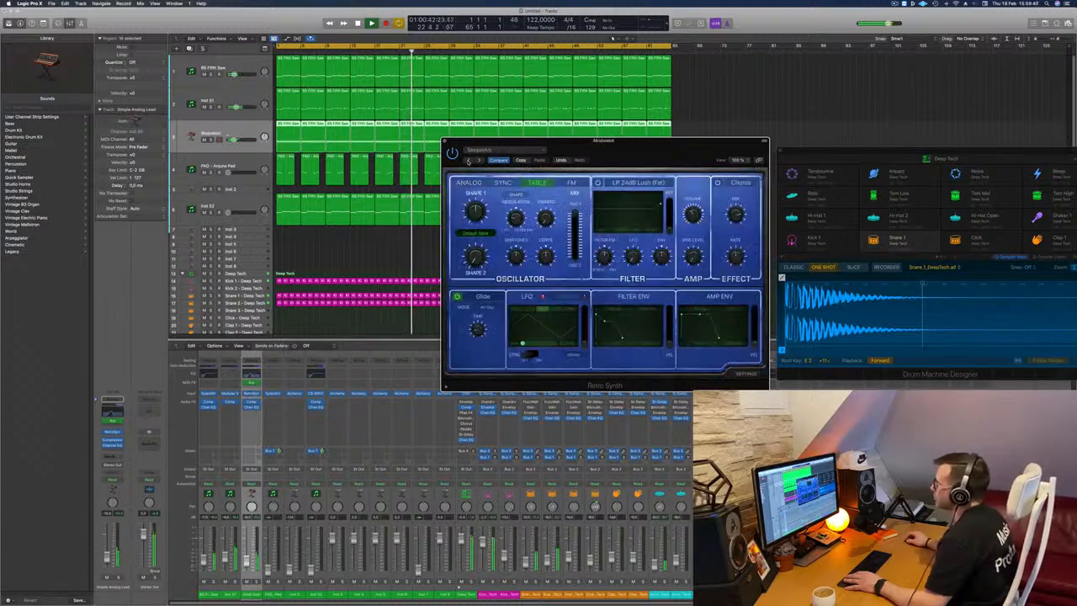
left_click(468, 160)
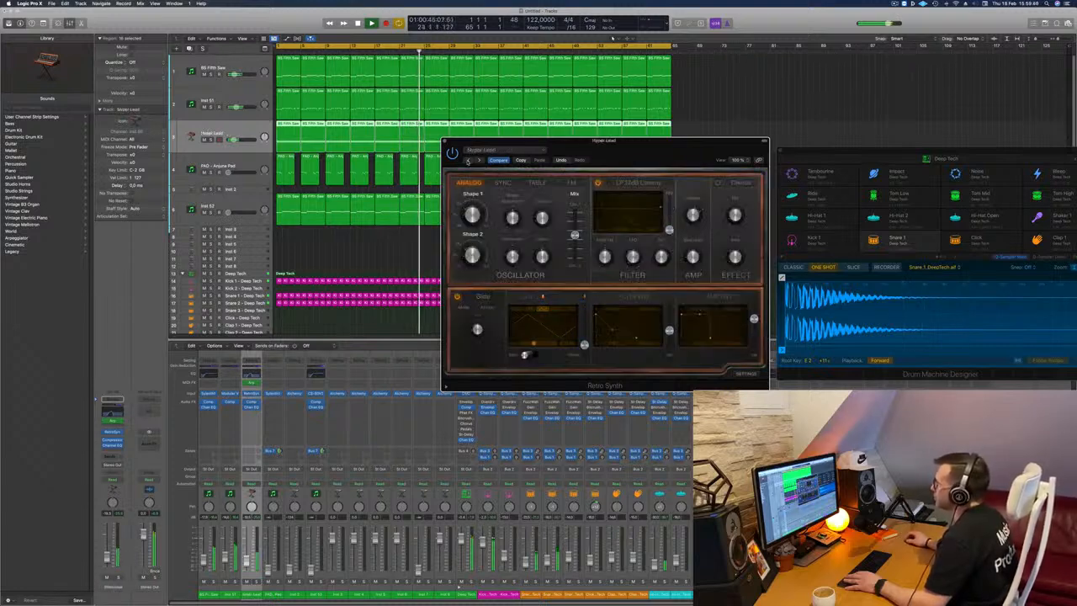
left_click(468, 160)
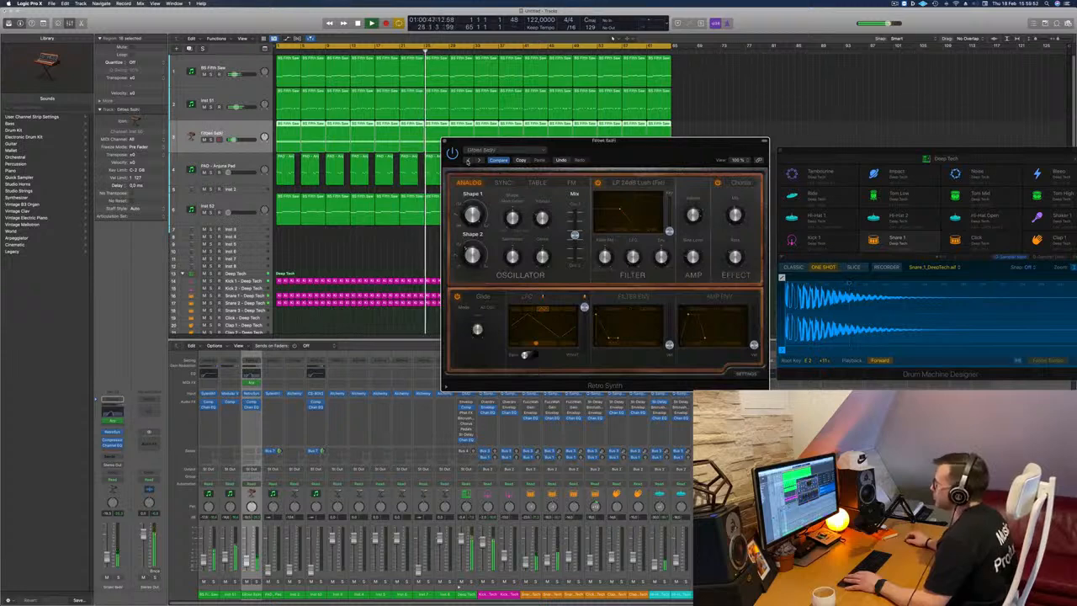
left_click(468, 160)
Recall the default setting of the Retro Synth on the Electricity Lead track and close the plug-in window.
left_click(485, 150)
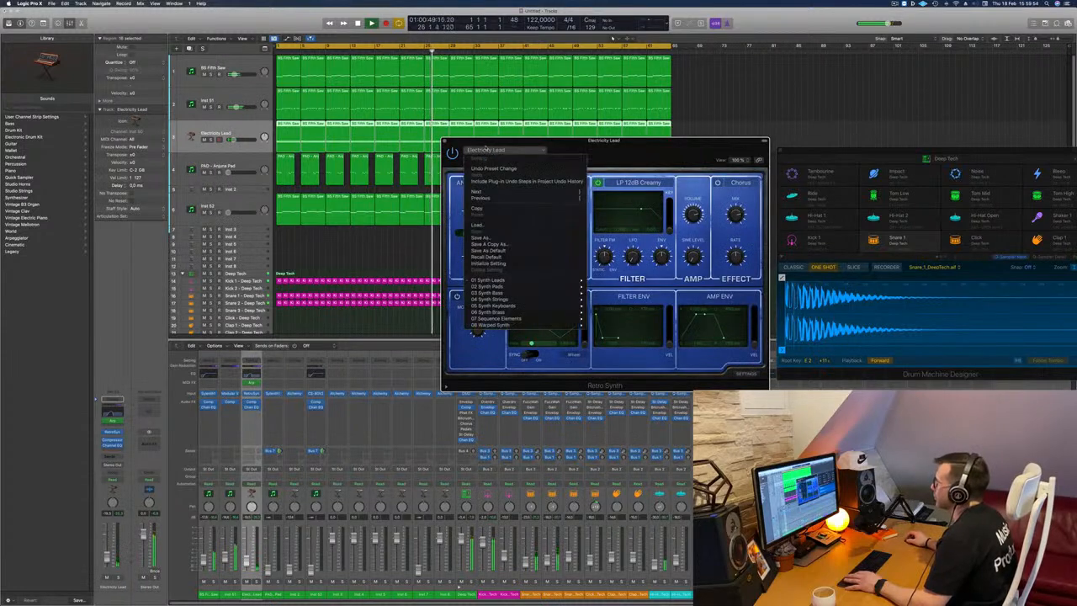
left_click(599, 147)
key("]")
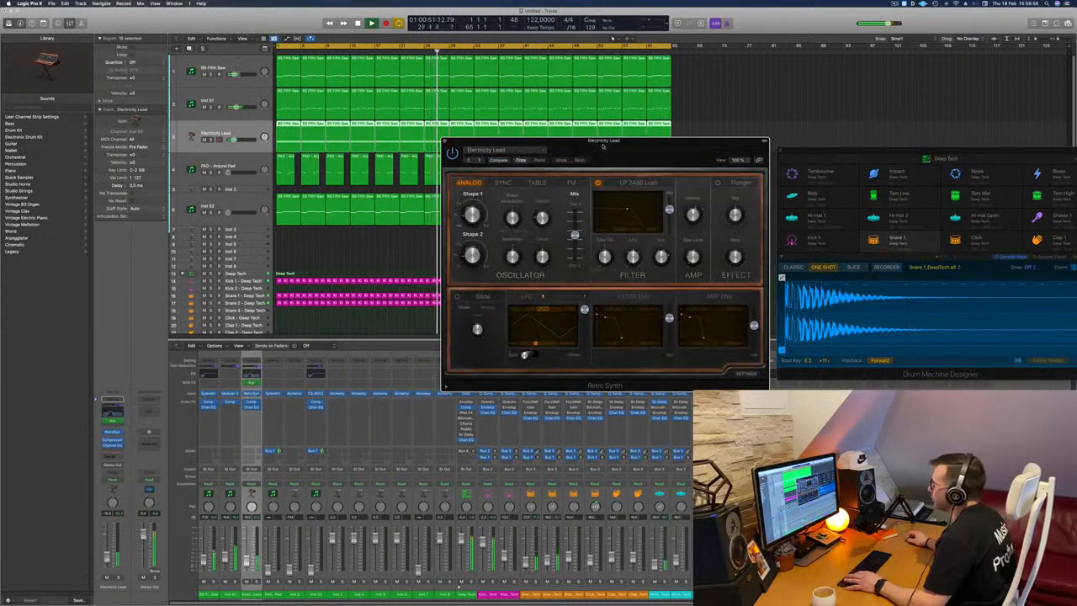
left_click_drag(602, 147, 541, 147)
left_click(425, 152)
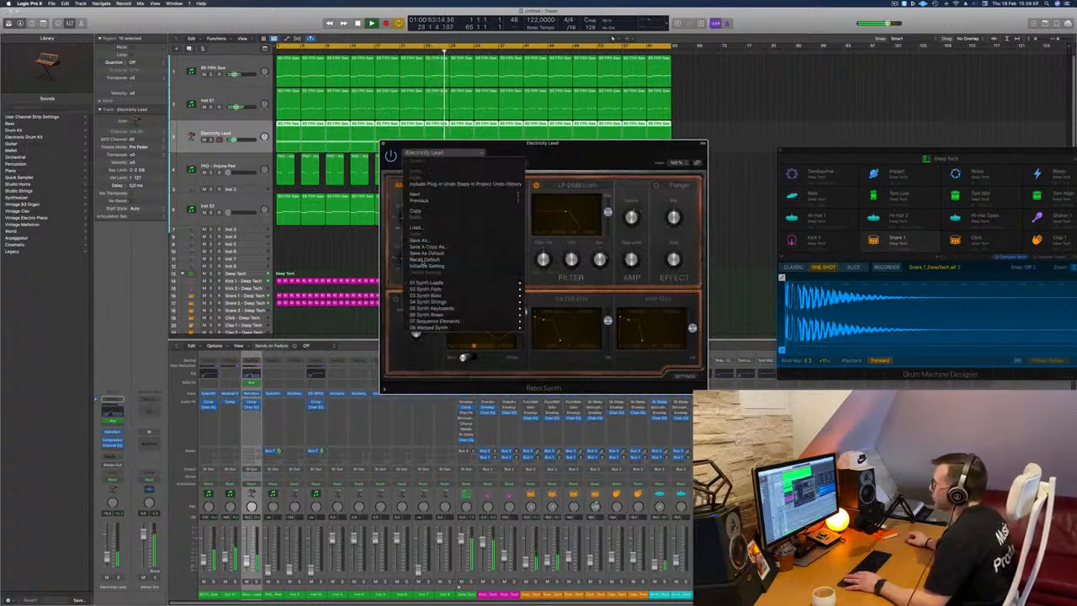
left_click(425, 259)
left_click_drag(569, 158, 608, 145)
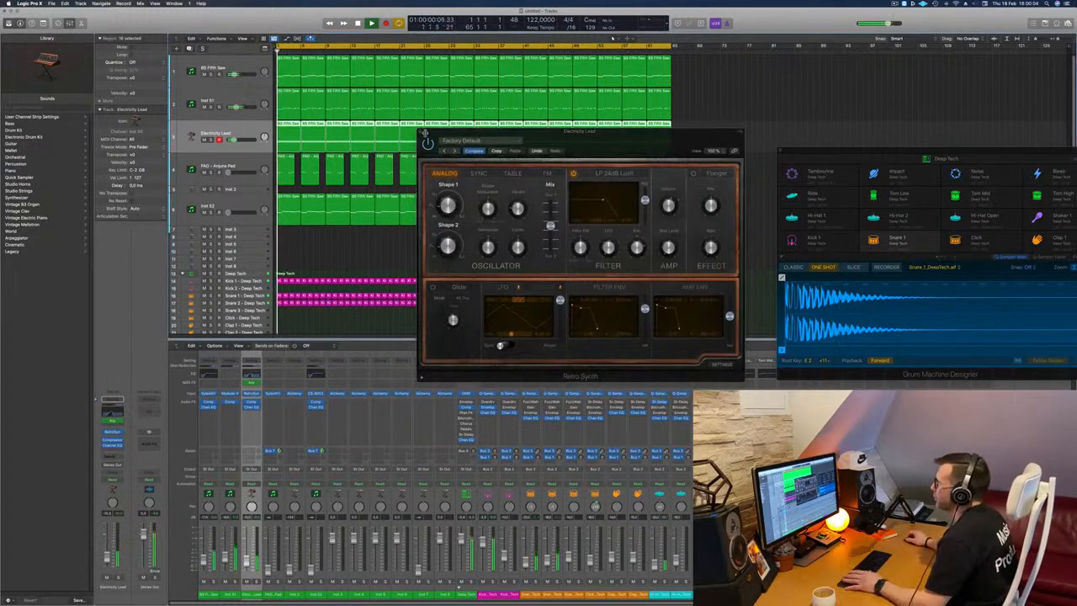
left_click(421, 133)
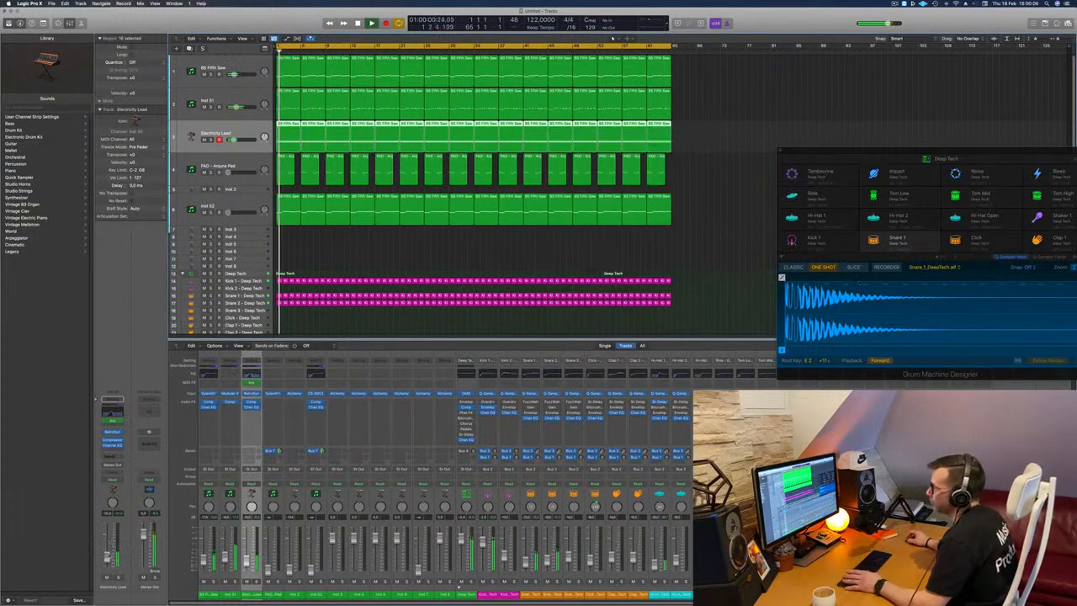
Raise the volume of the Inst 52 track while playing the arrangement from the start.
left_click(249, 204)
key("space")
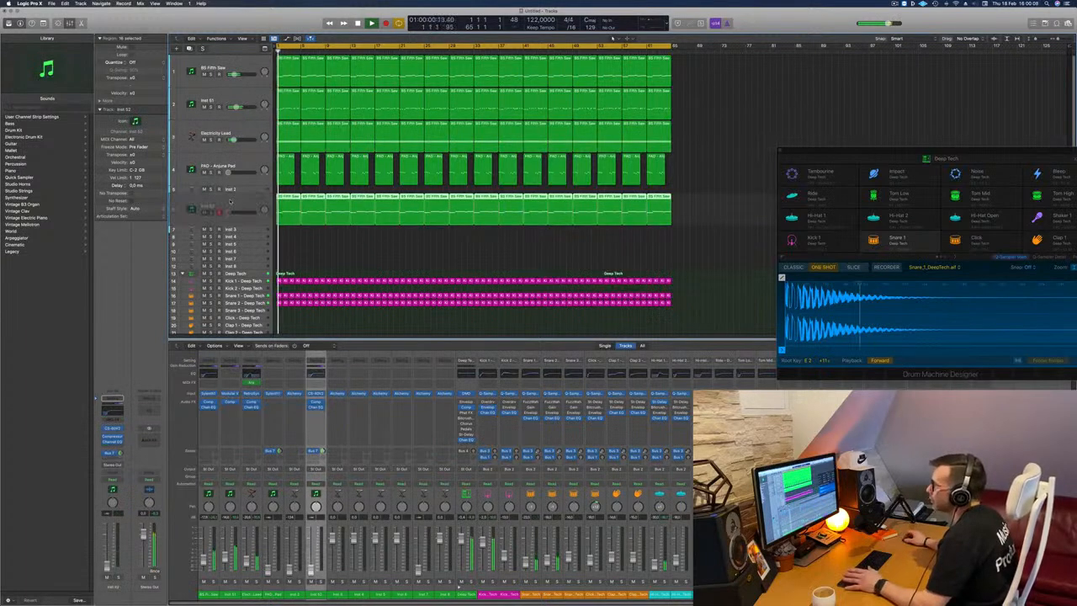
key("space")
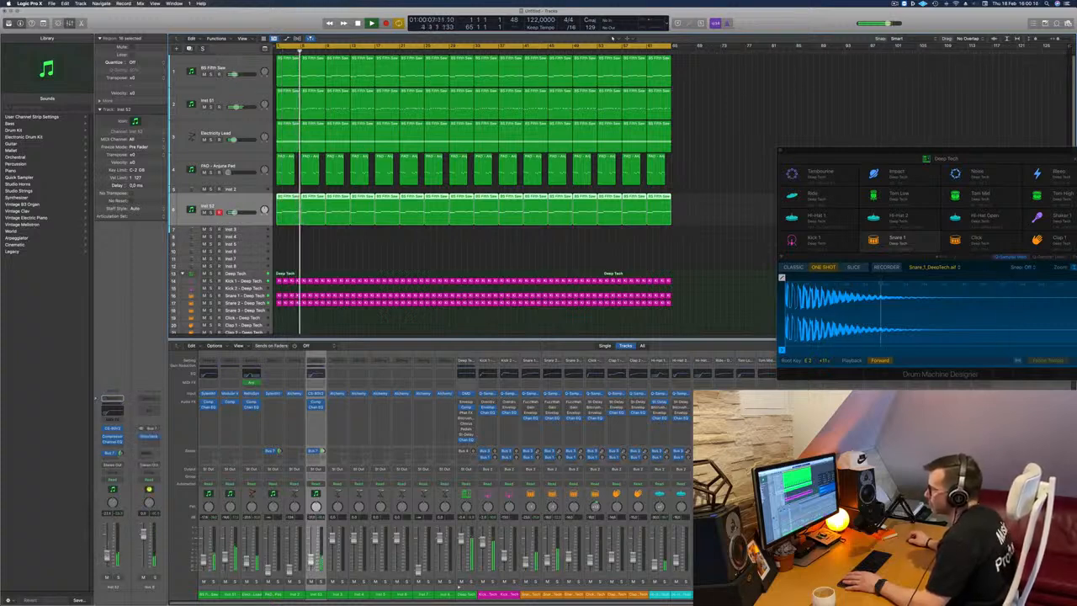
Move the empty Inst 2 track below Inst 4 and bring up the volume of the PAD - Anjuna Pad track.
left_click(254, 165)
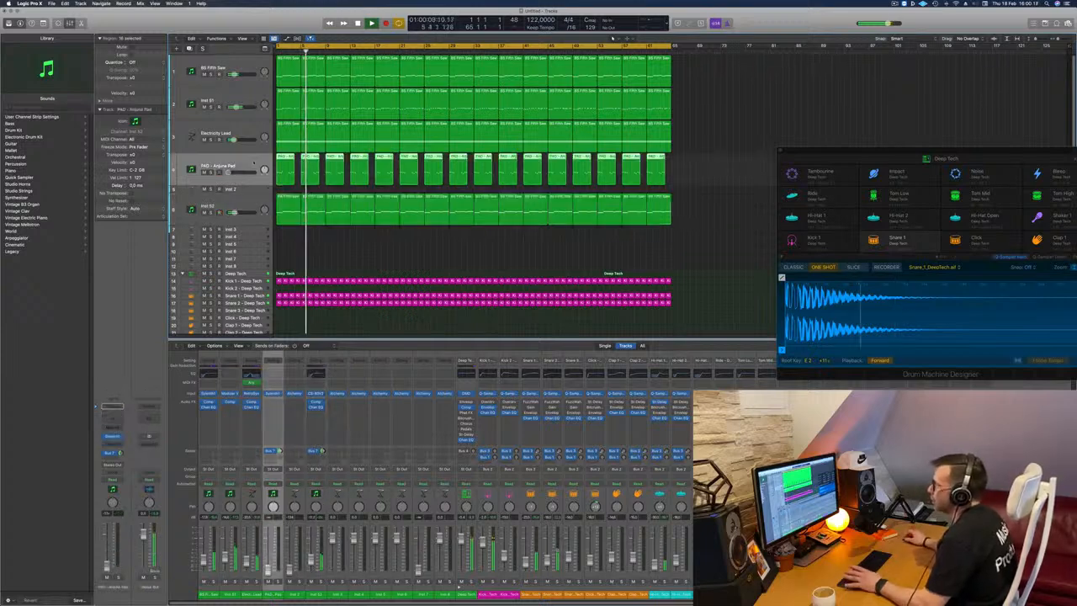
left_click_drag(252, 191, 252, 238)
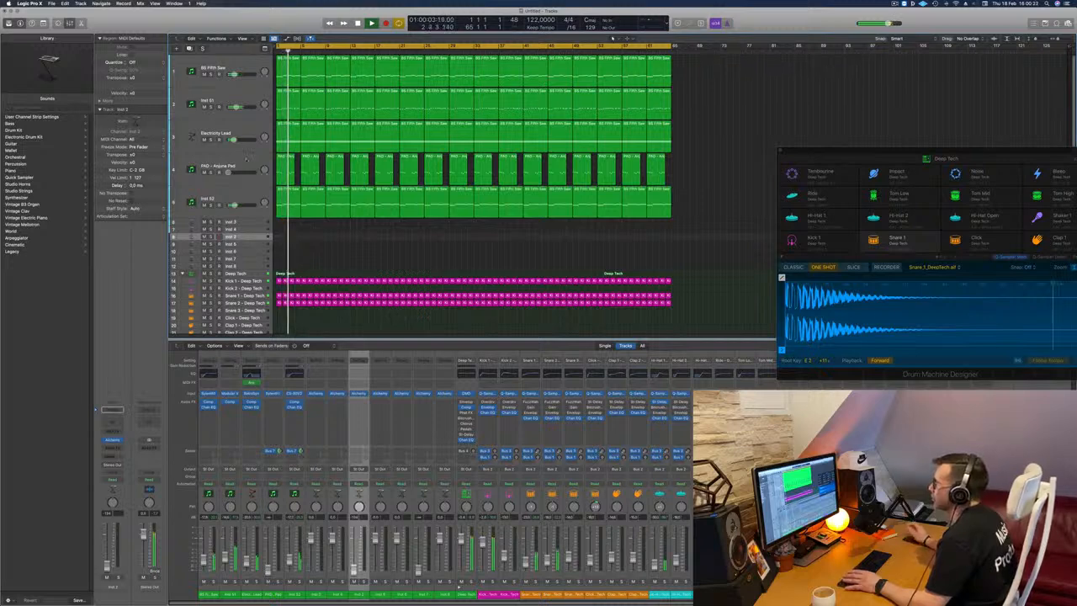
left_click(247, 158)
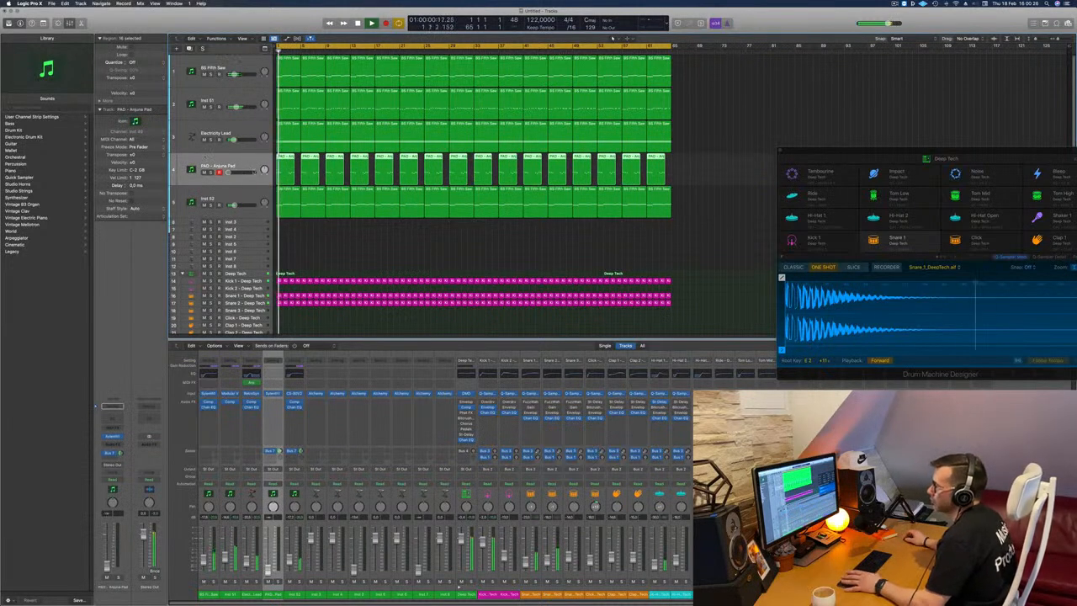
key("space")
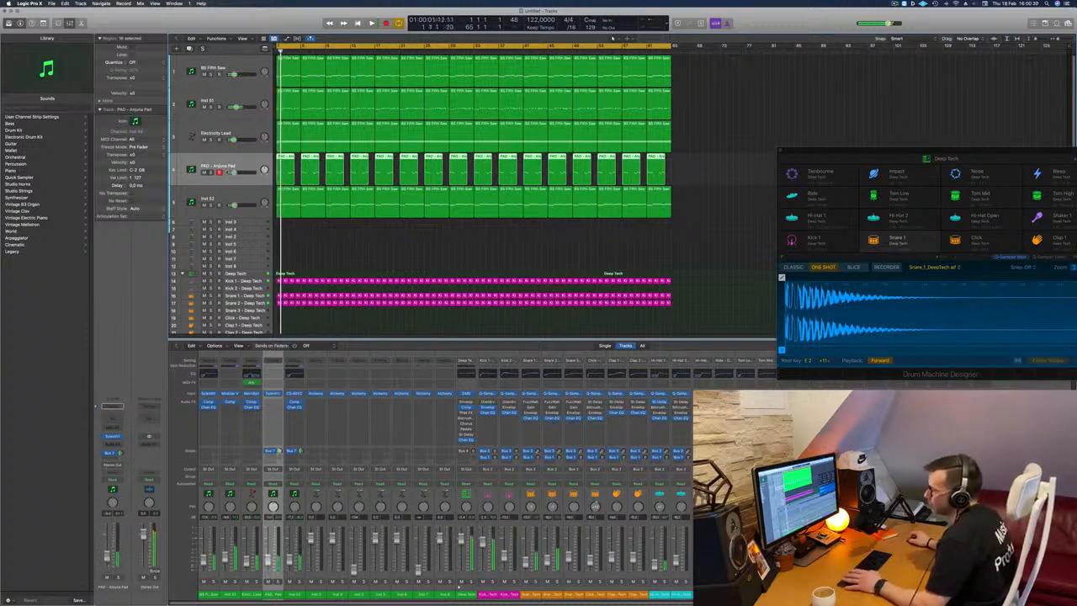
Add a Channel EQ to the PAD - Anjuna Pad track and cut its lows below 214 Hz.
left_click(115, 412)
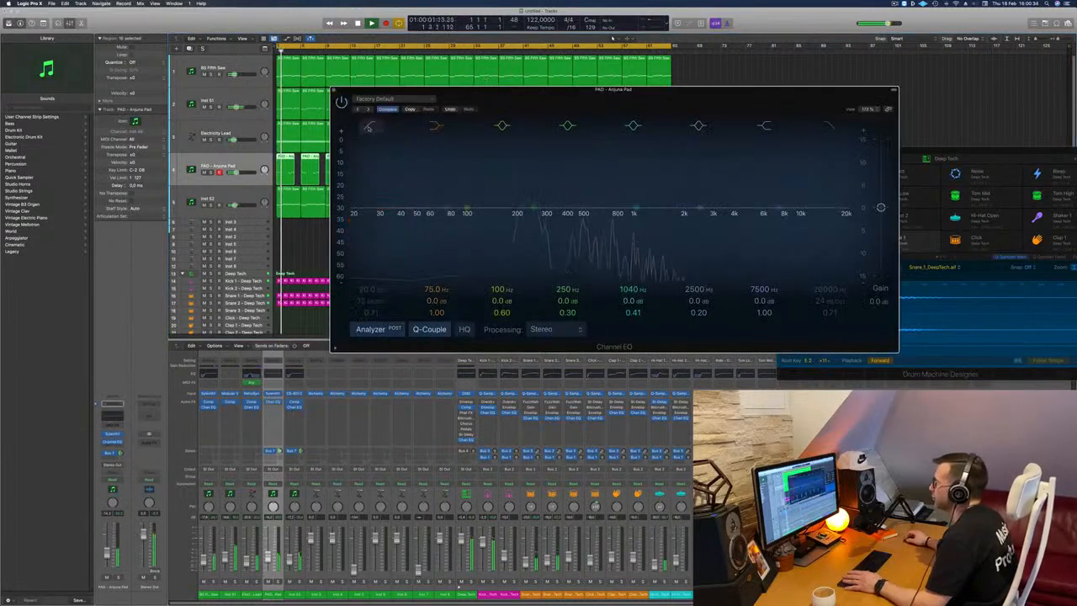
left_click_drag(352, 216, 523, 208)
key("Return")
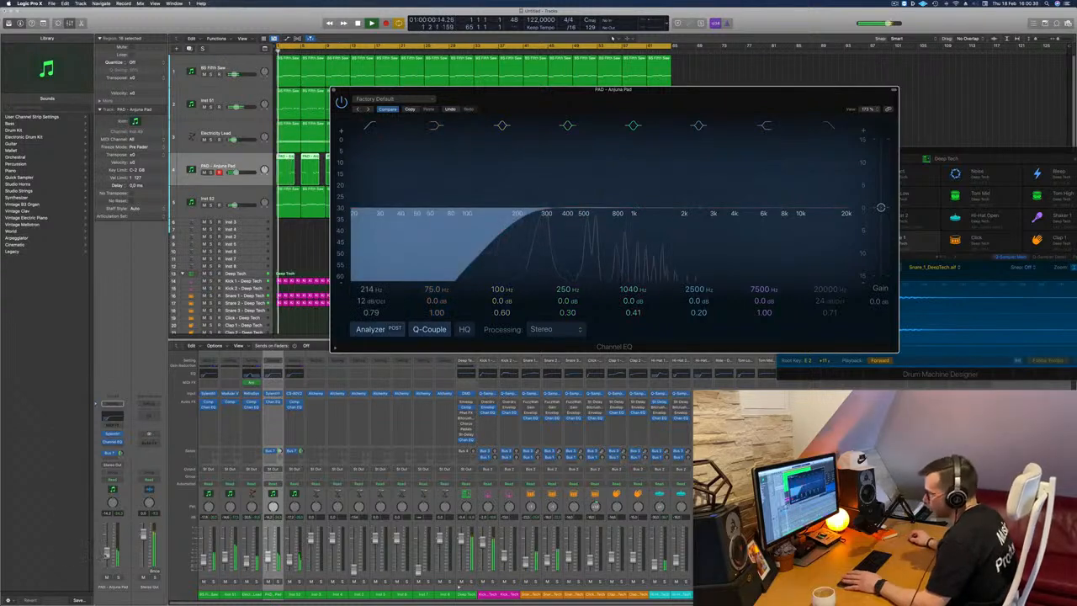
Raise the pad track's fader further while listening from the start, and close the Channel EQ window.
left_click(107, 552)
key("Return")
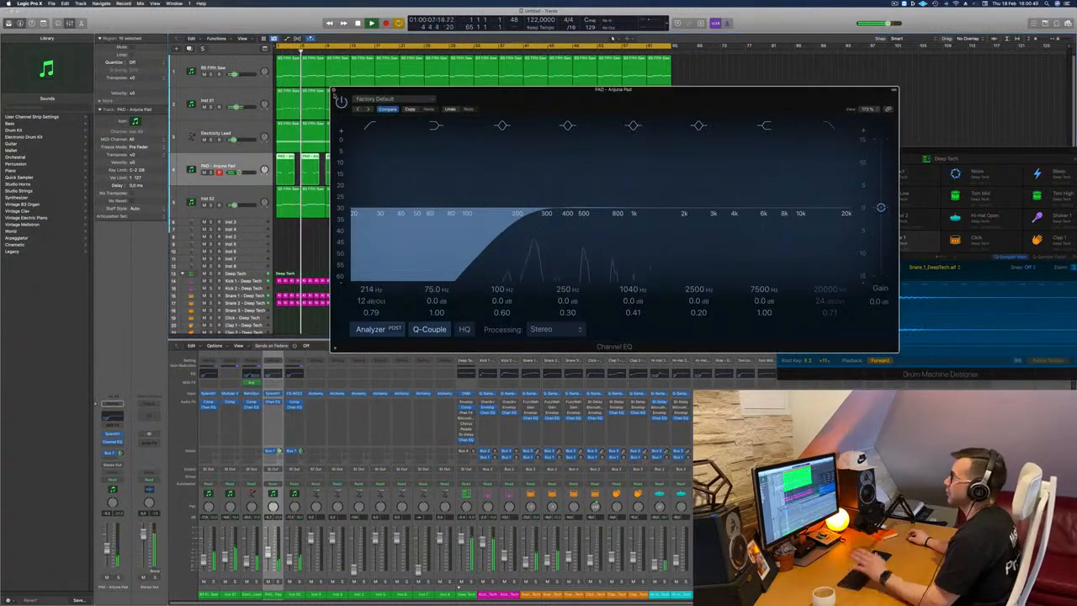
left_click(337, 92)
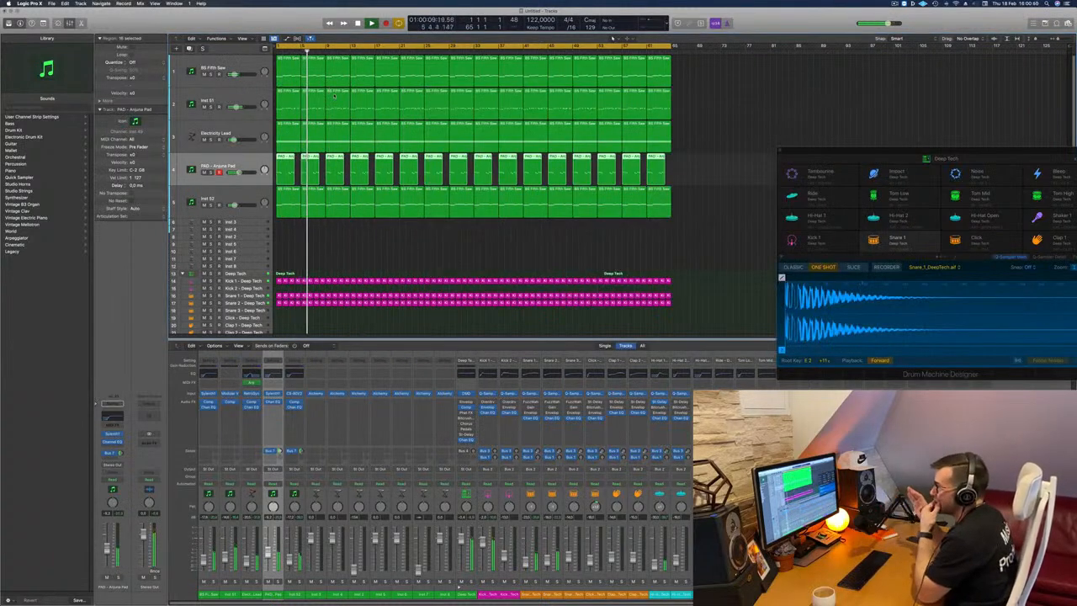